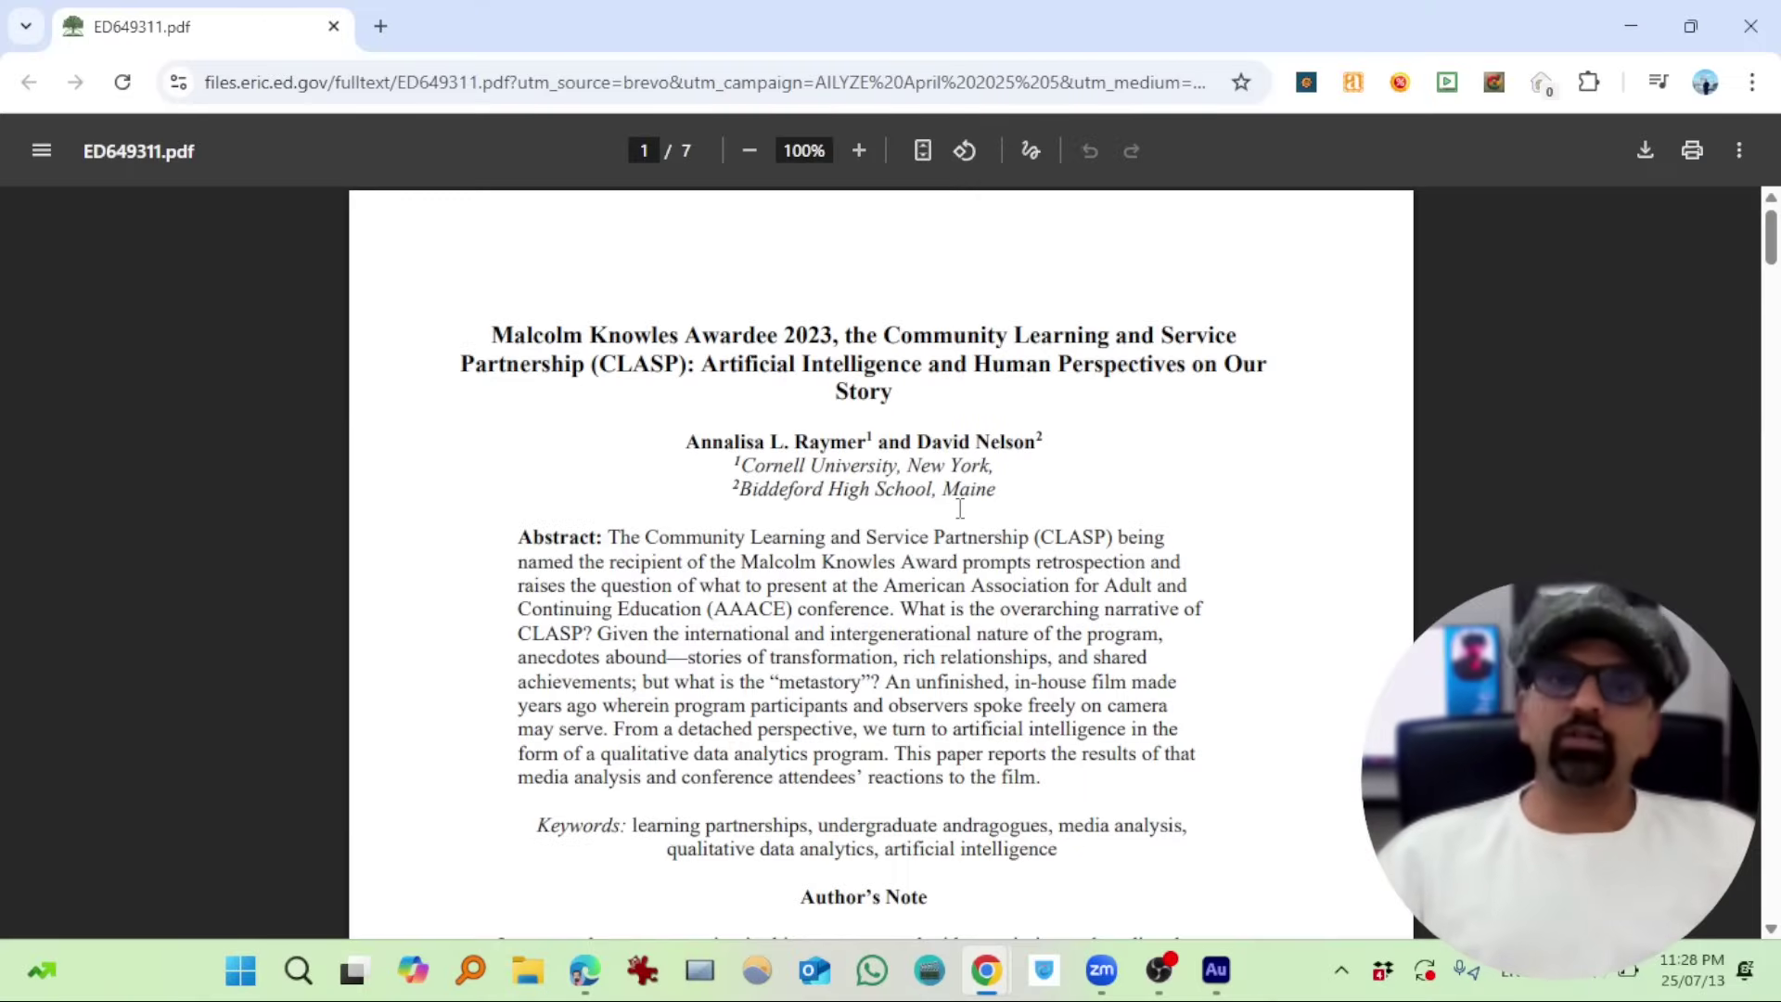
# - Select the award phrase at the start of the PDF paper's title
pyautogui.moveTo(489, 336); pyautogui.dragTo(813, 352)
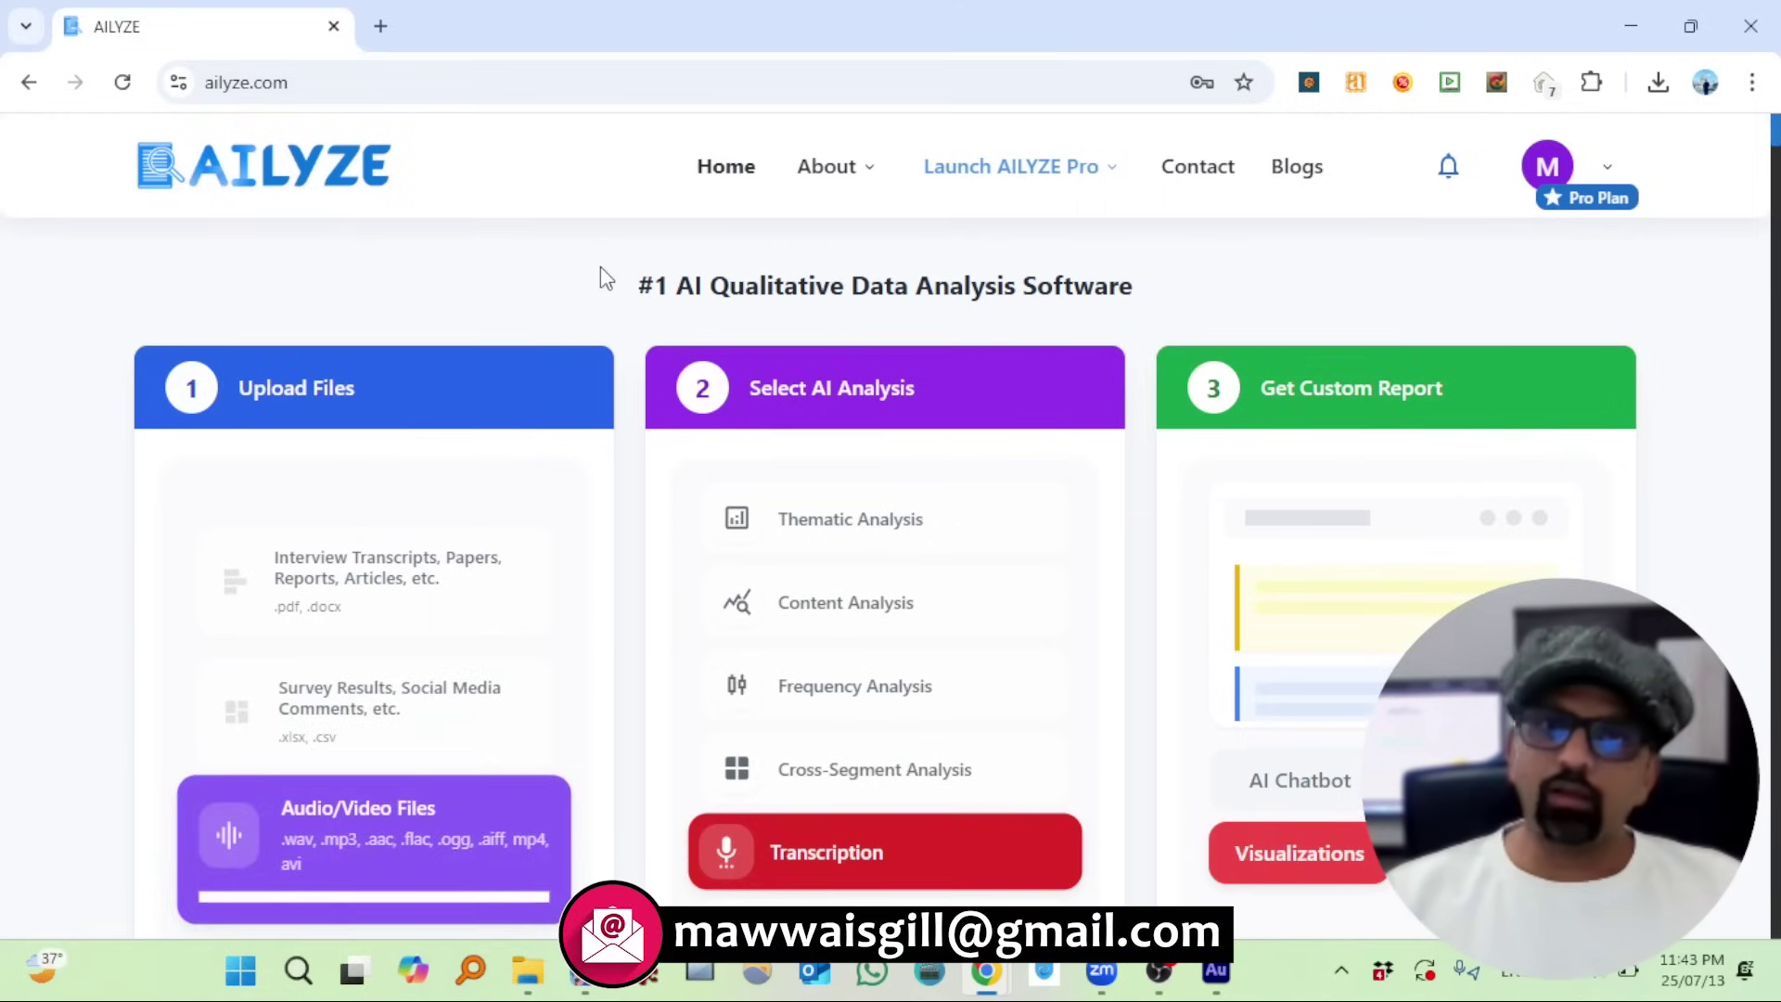
# - Go to Recent Projects from the account menu and scroll down to the analysis tool cards
pyautogui.click(1592, 179)
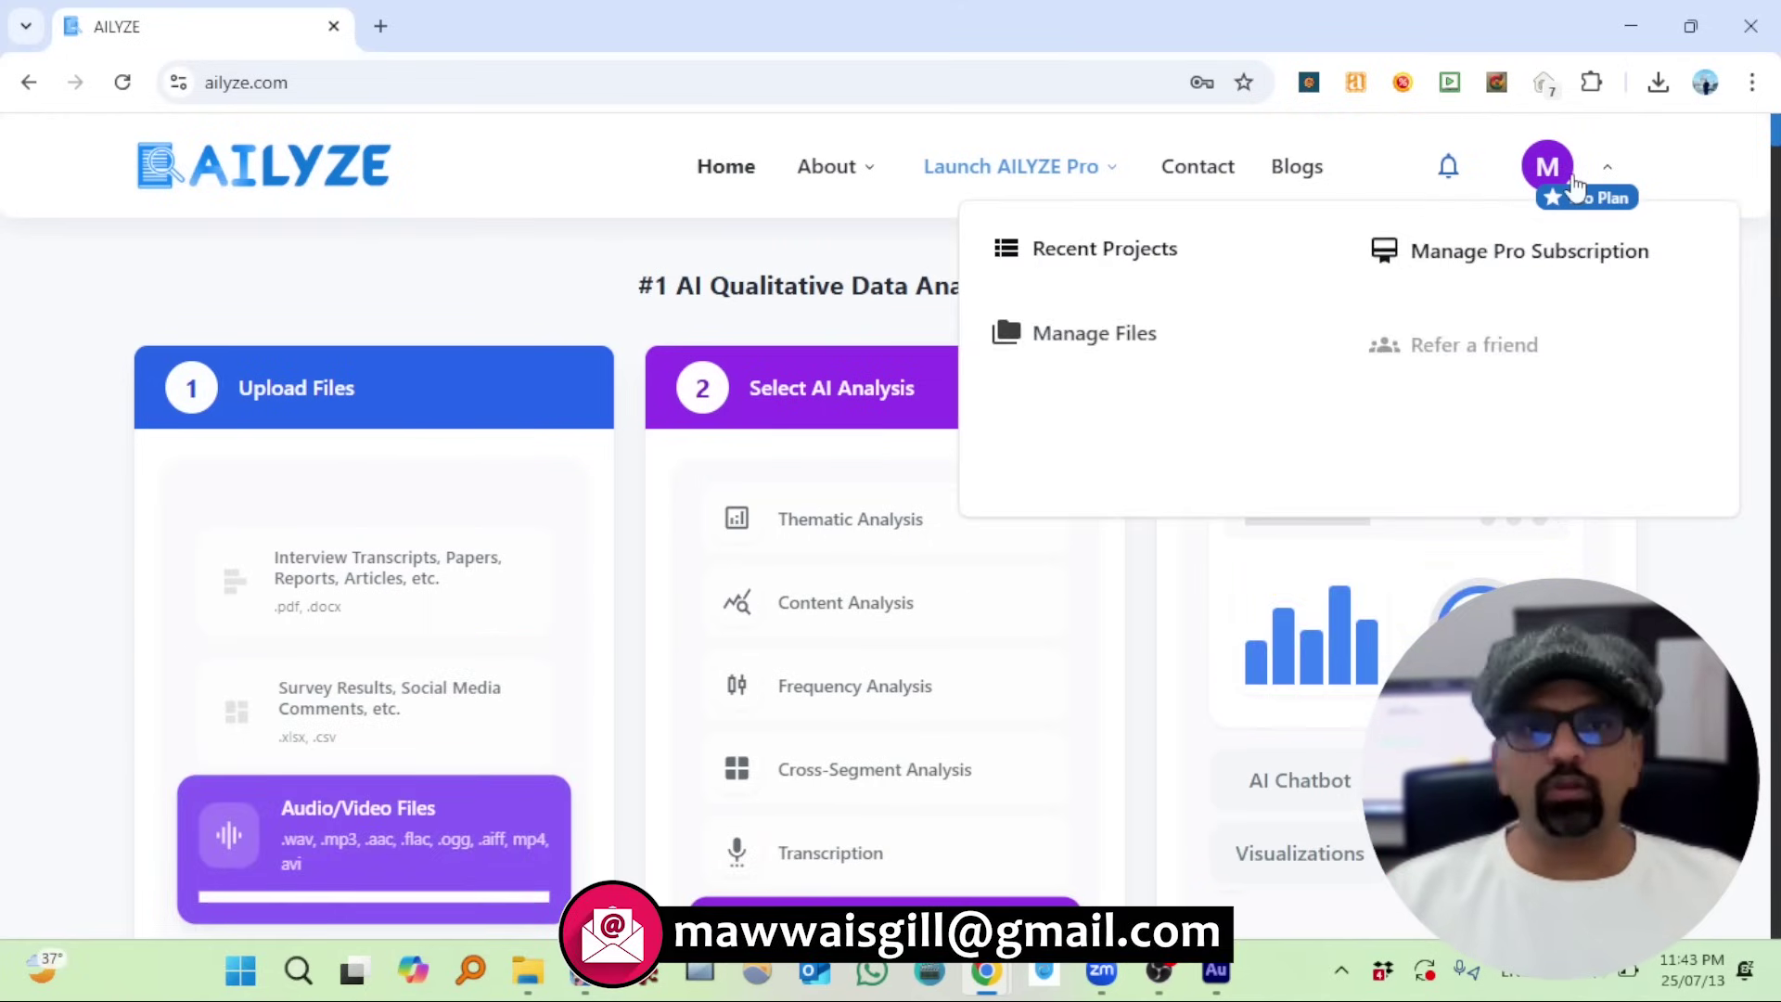
pyautogui.click(1129, 260)
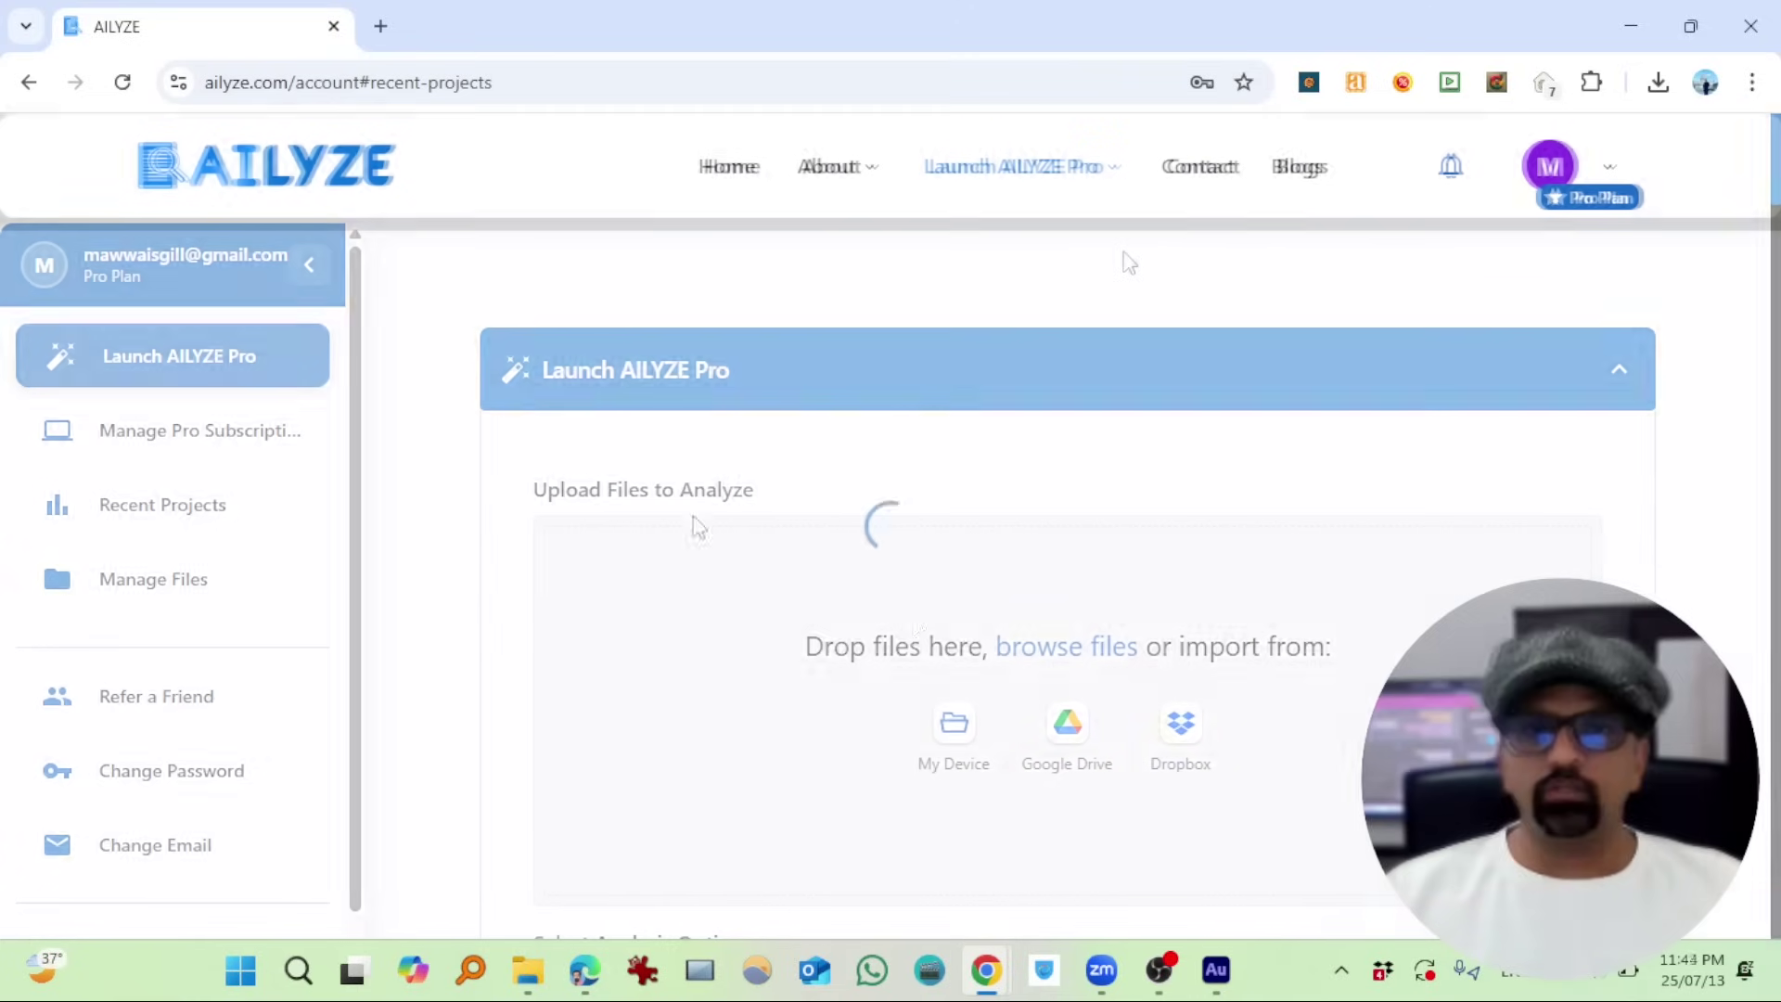
pyautogui.scroll(-3, 894, 596)
pyautogui.scroll(3, 842, 545)
pyautogui.scroll(-7, 852, 536)
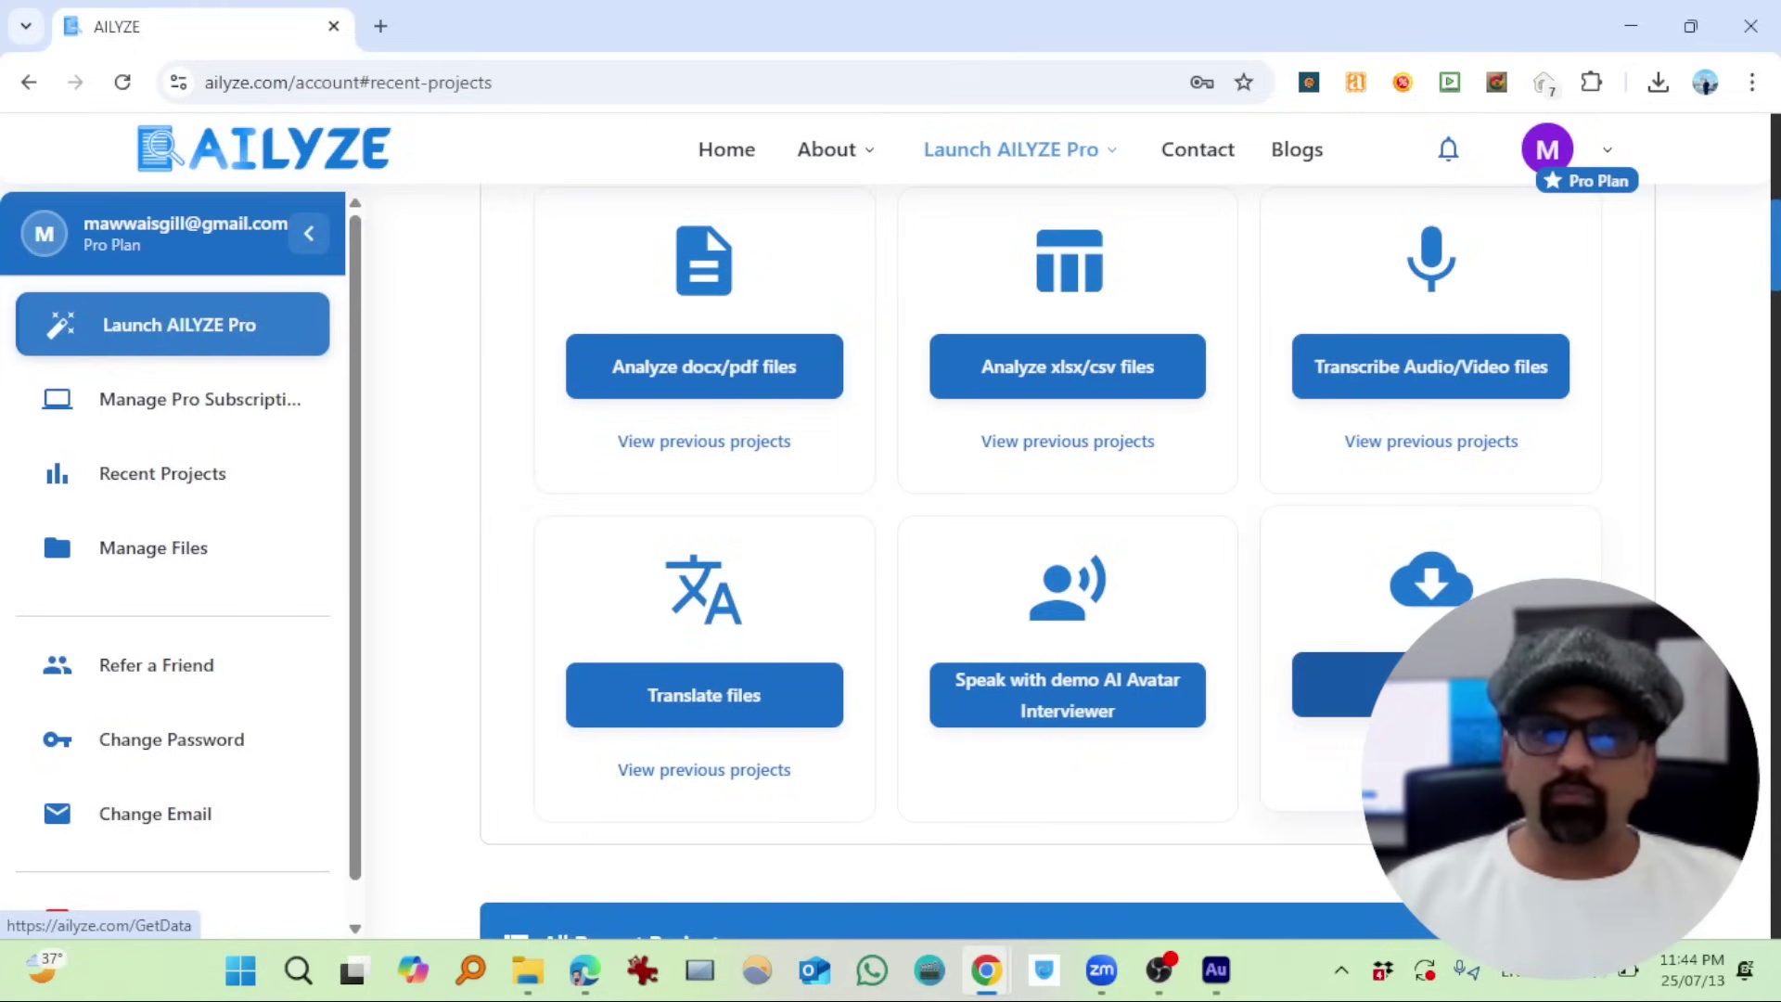
# - Submit the copied NVivo product page URL to the website data extraction tool and confirm processing
pyautogui.click(1431, 685)
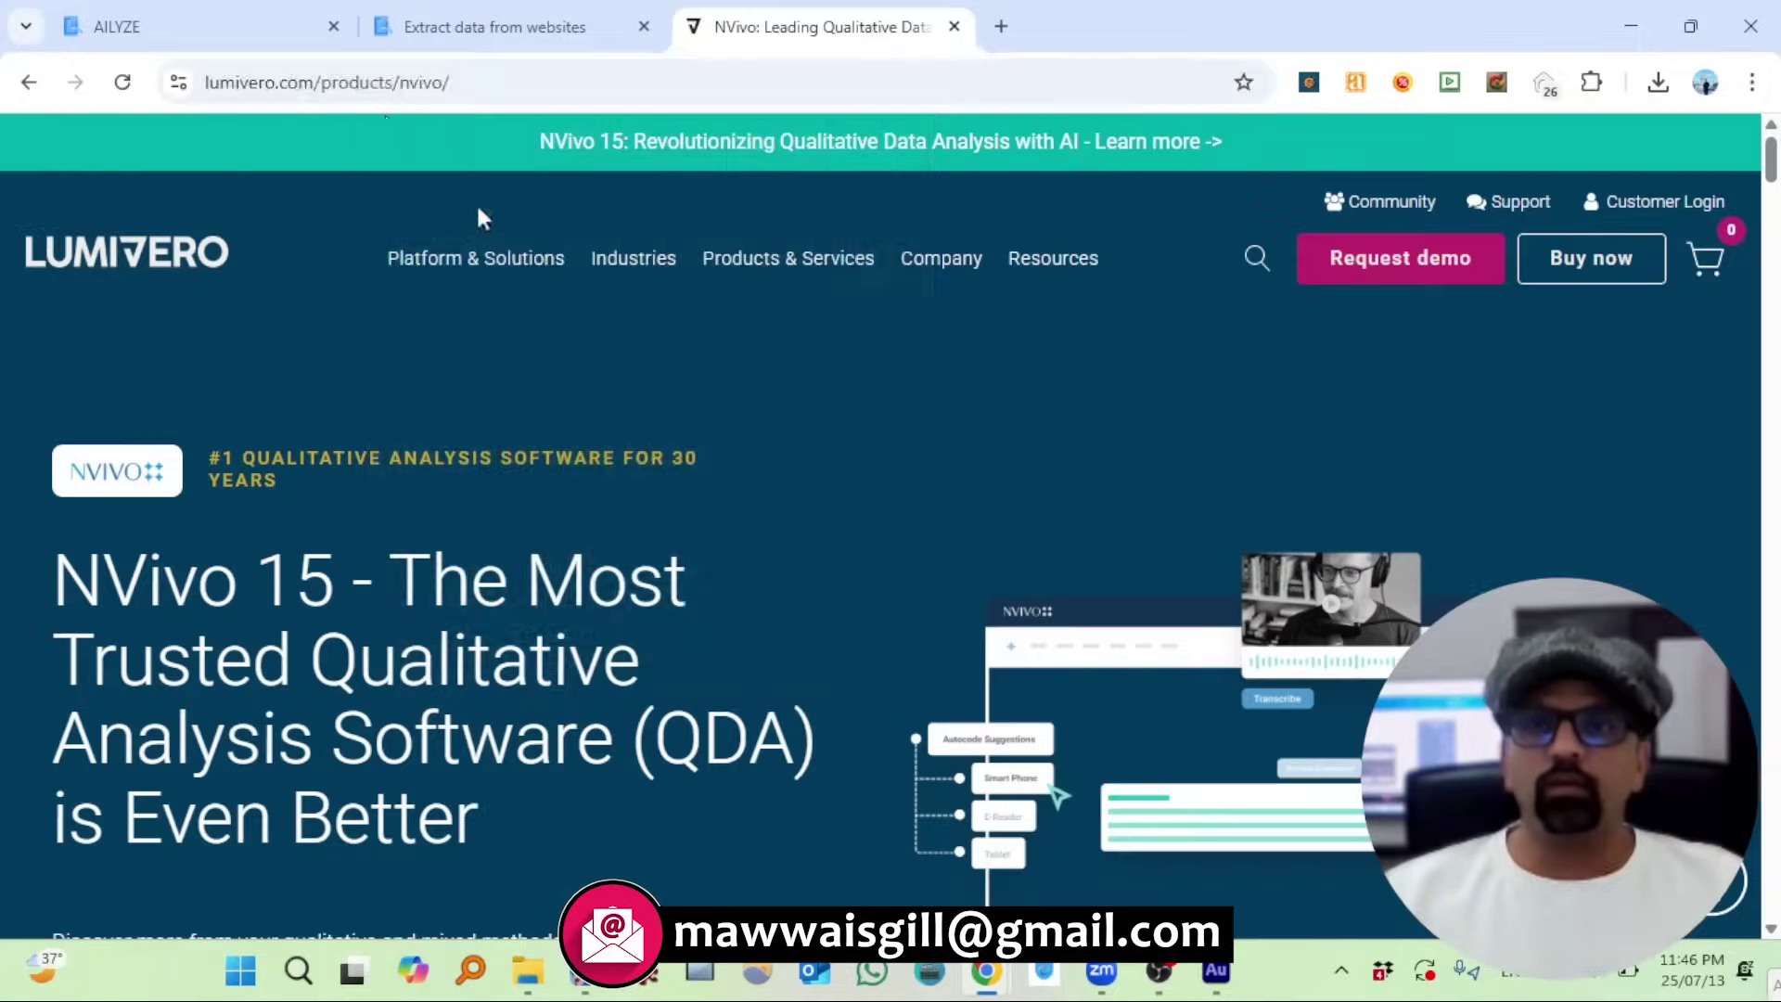
pyautogui.click(376, 81)
pyautogui.rightClick(369, 84)
pyautogui.click(450, 334)
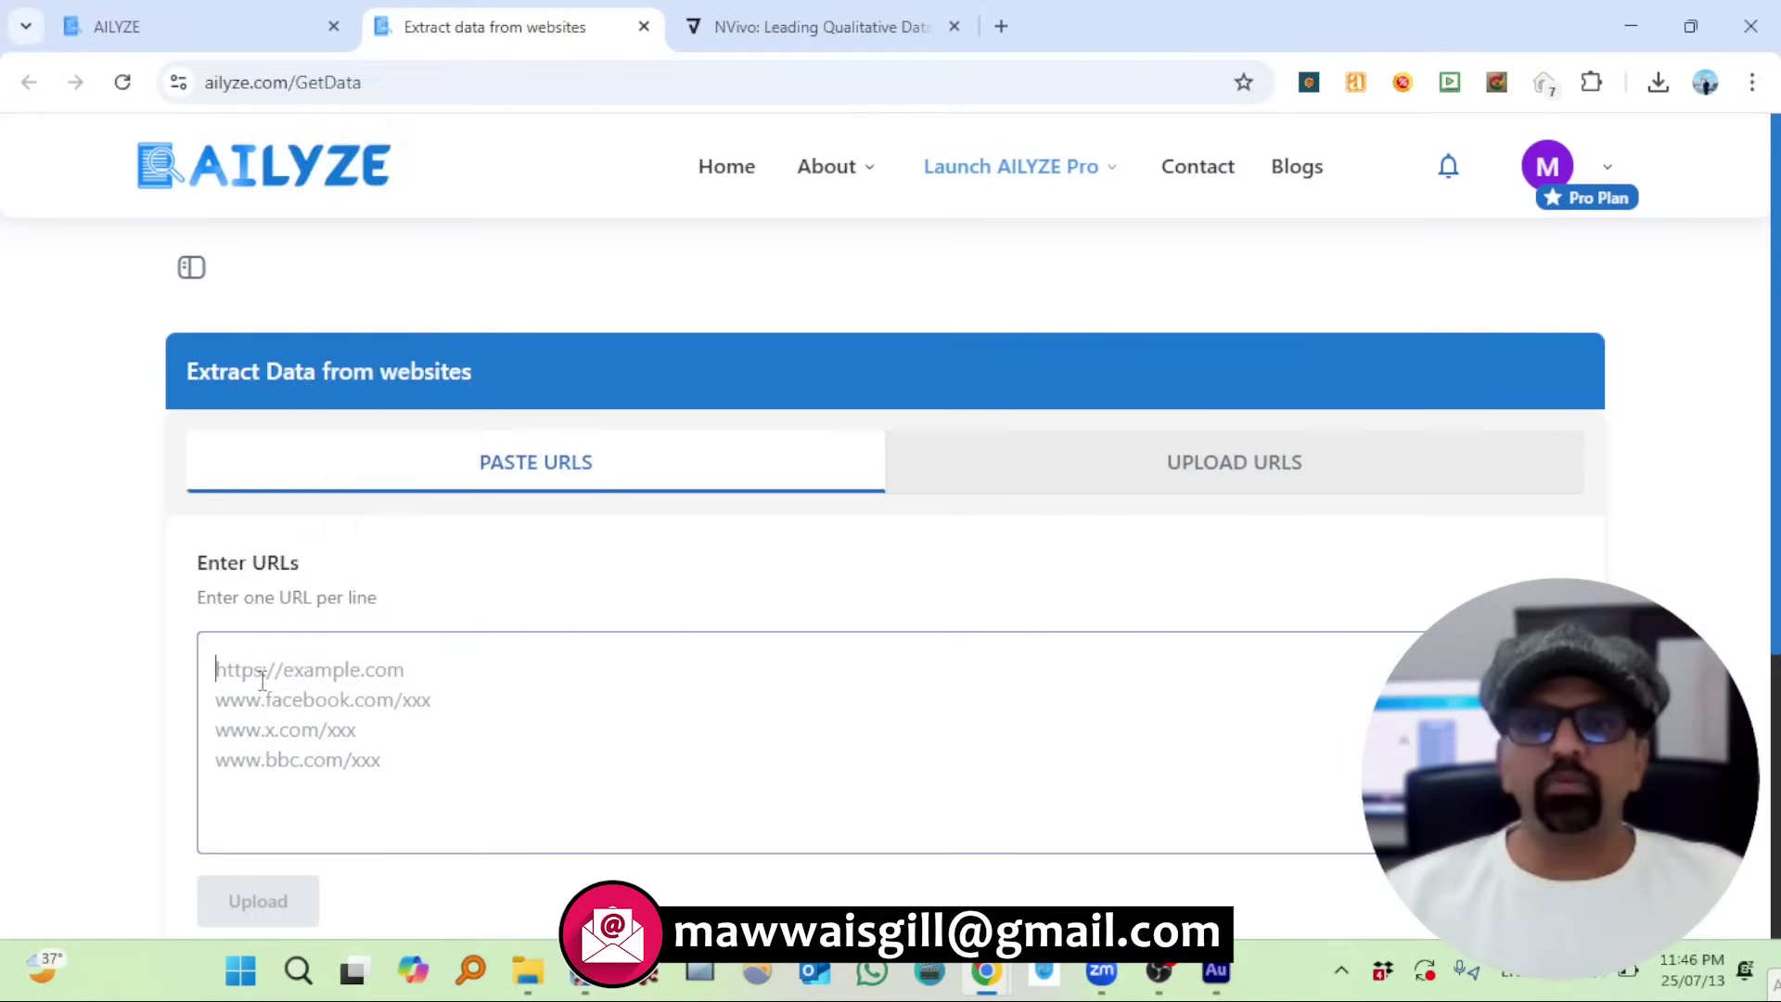
pyautogui.rightClick(256, 684)
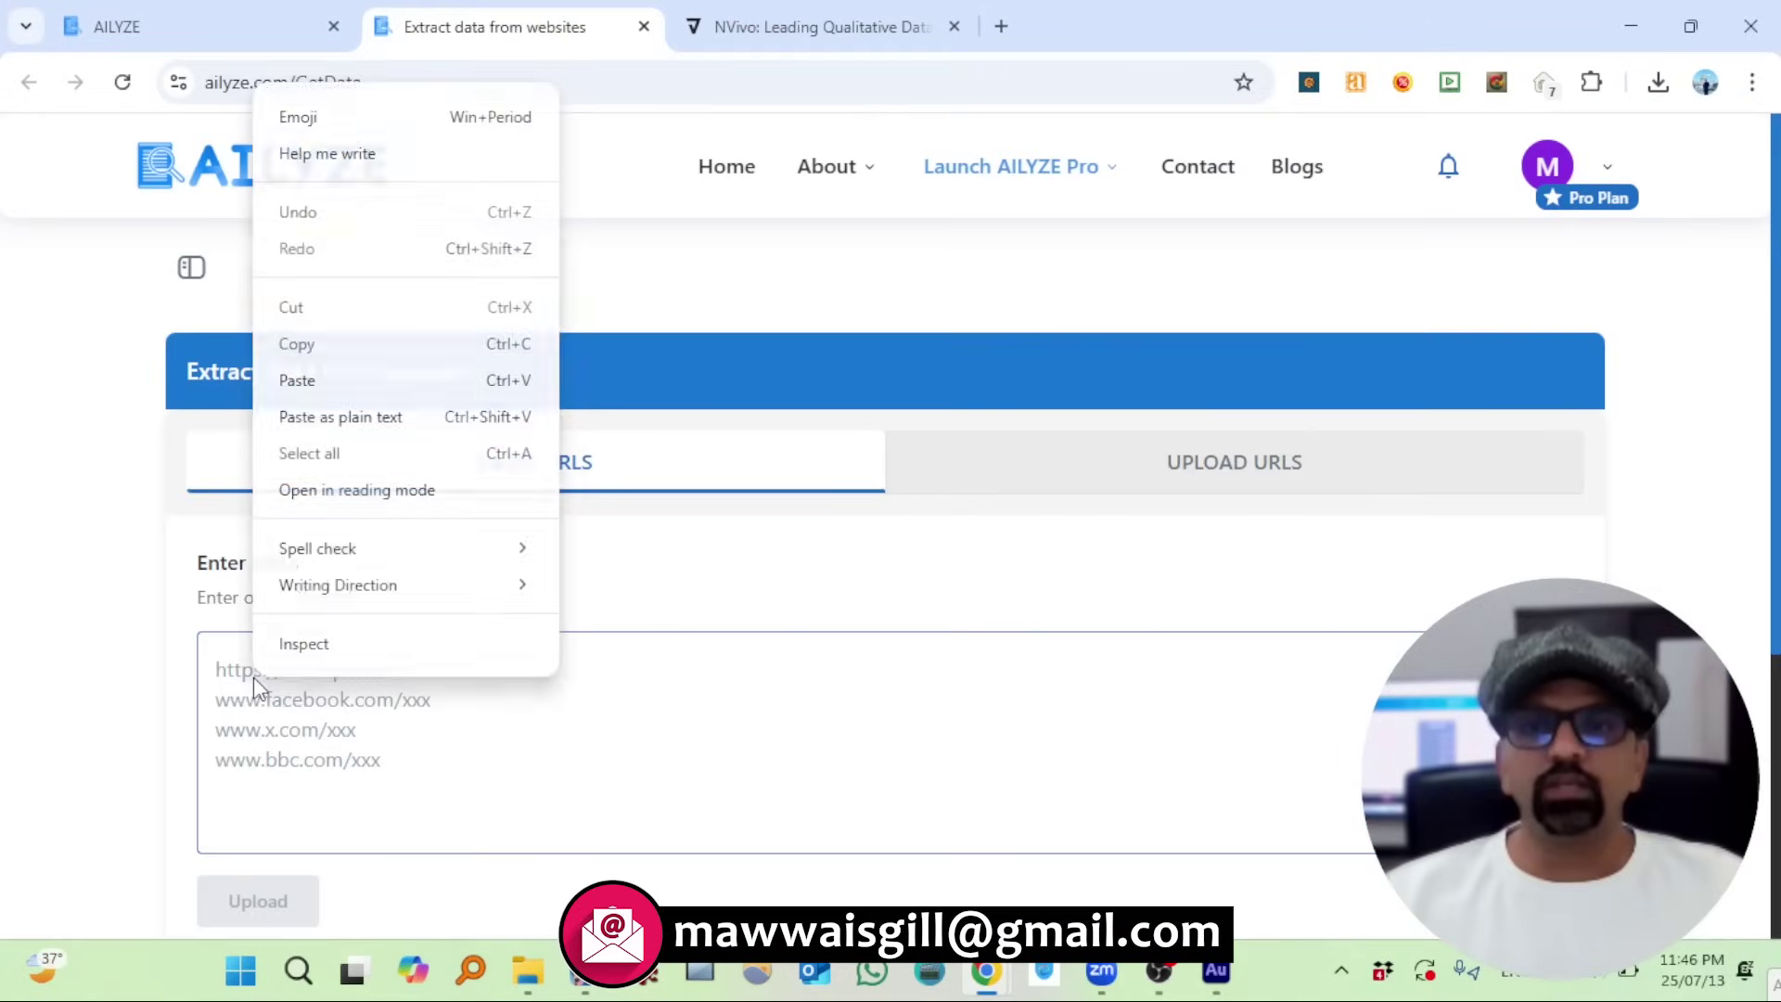
pyautogui.click(336, 378)
pyautogui.scroll(-4, 544, 649)
pyautogui.click(257, 527)
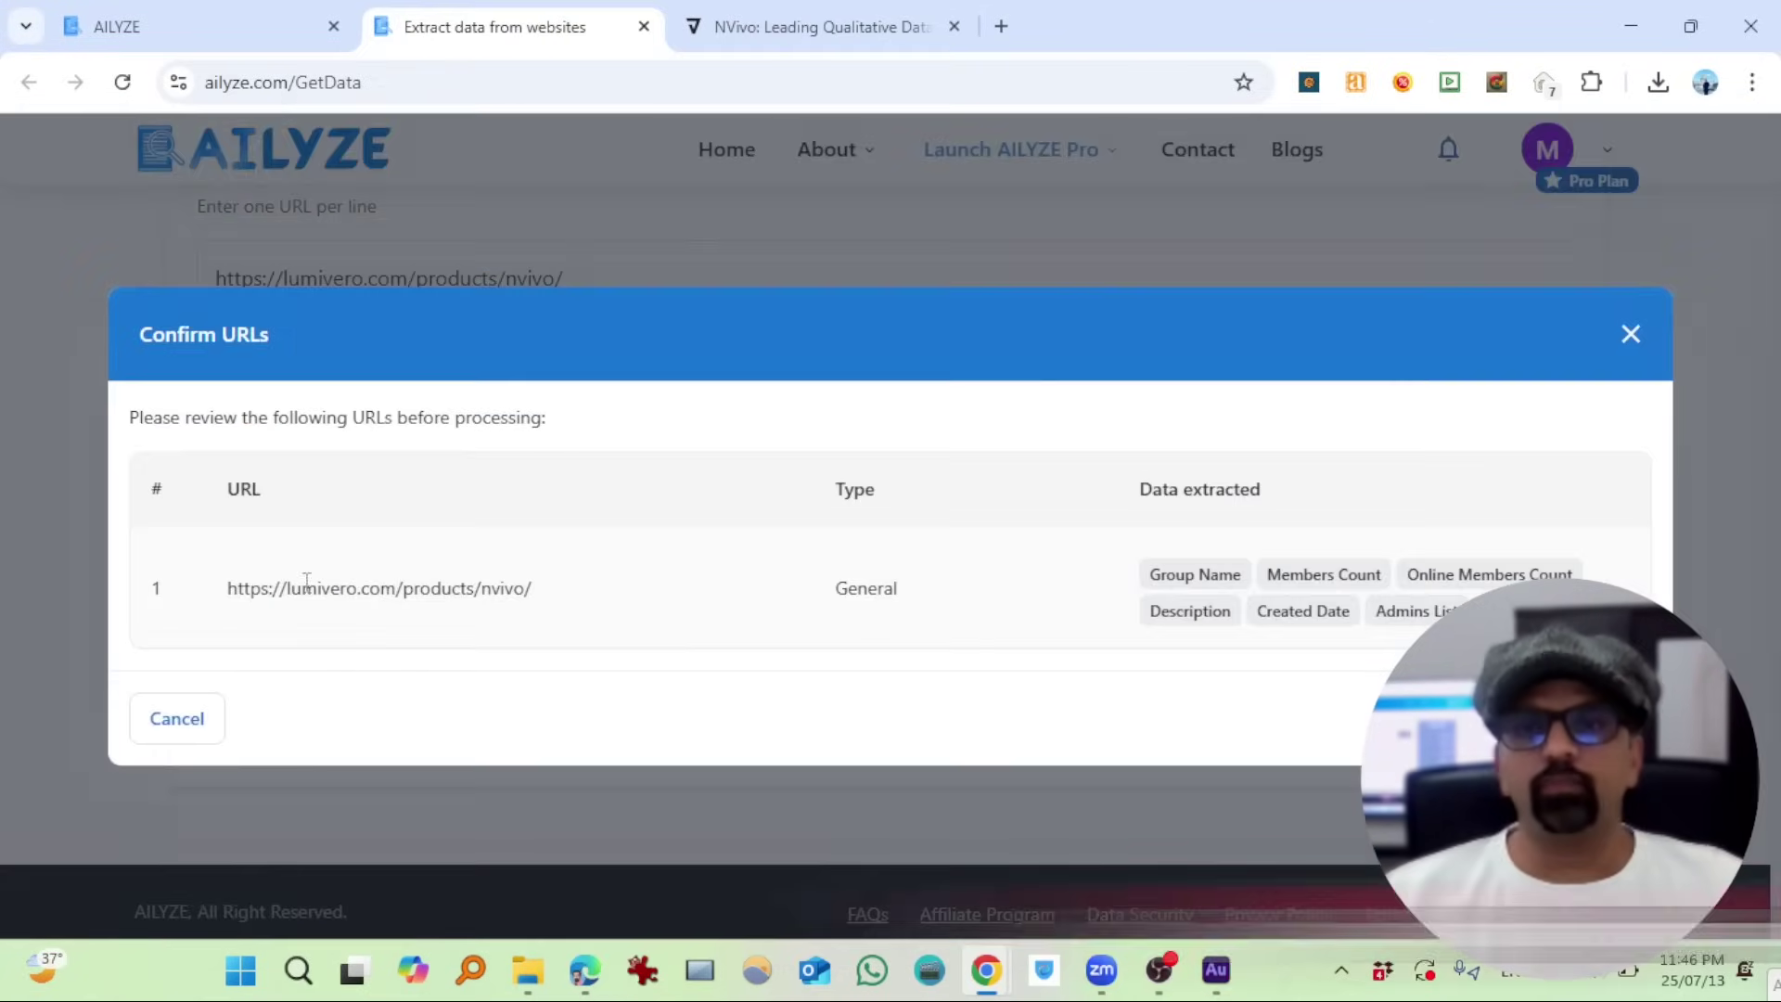
pyautogui.click(1576, 718)
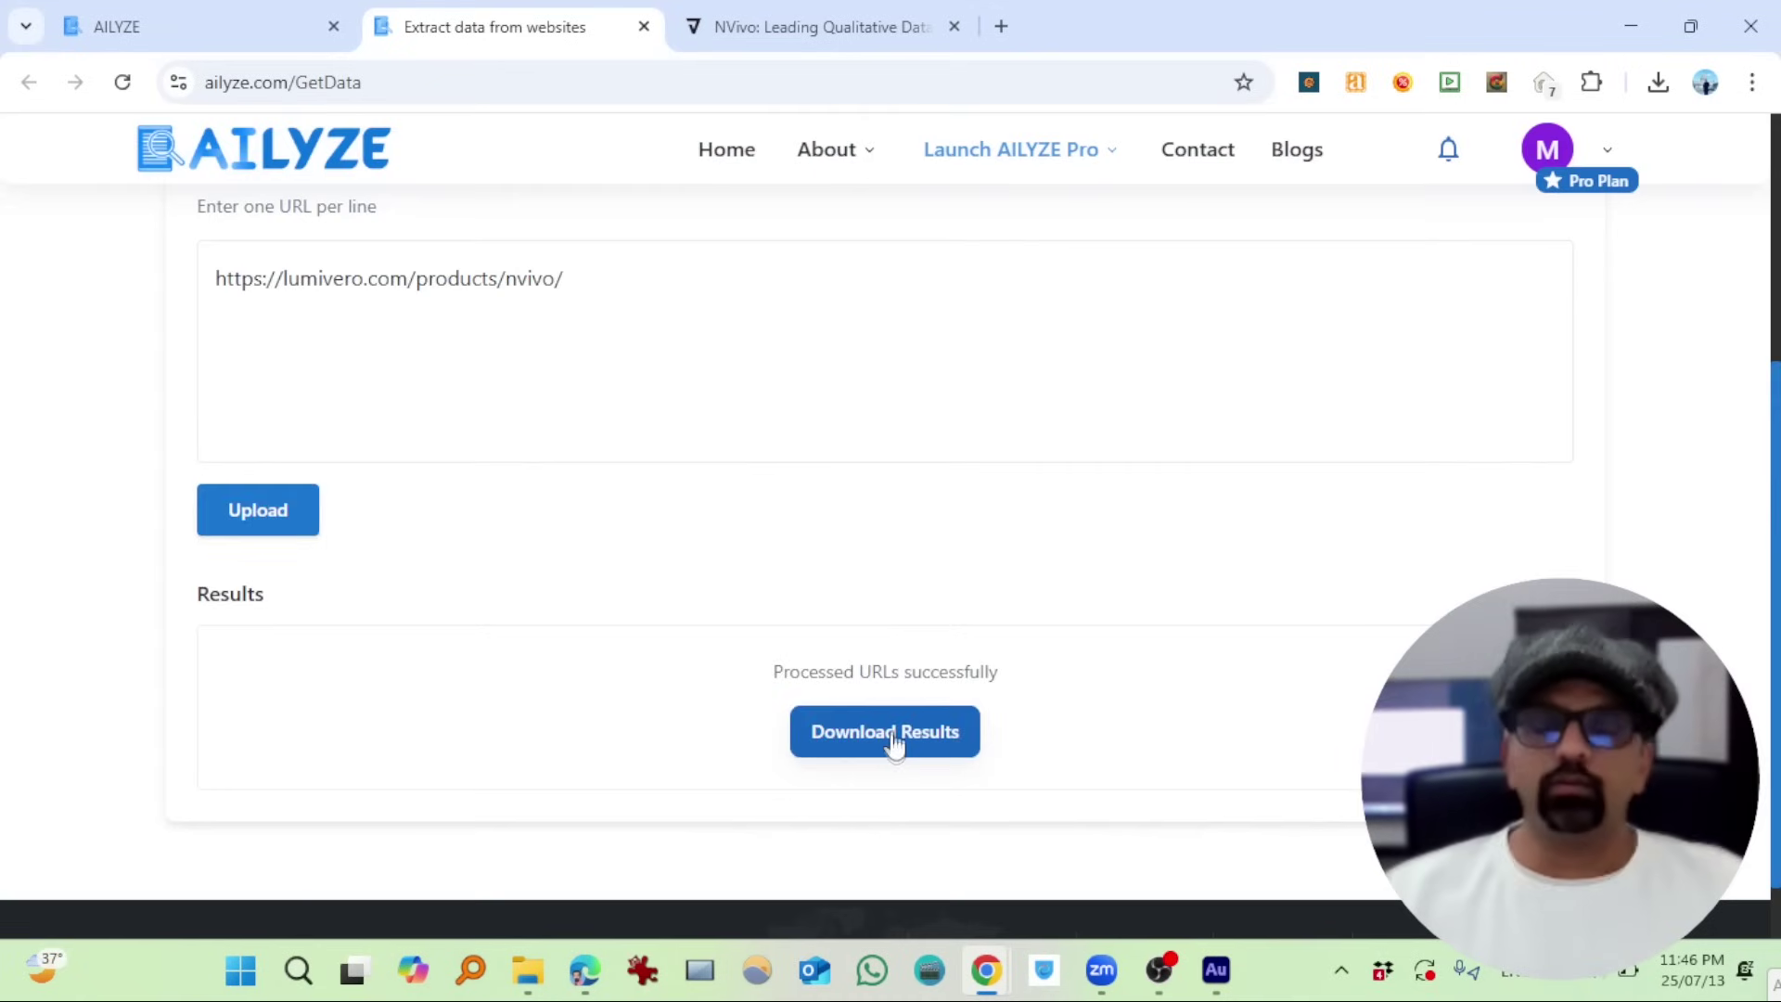
# - Download the extraction results and open the NVivo Word document from the archive
pyautogui.click(893, 741)
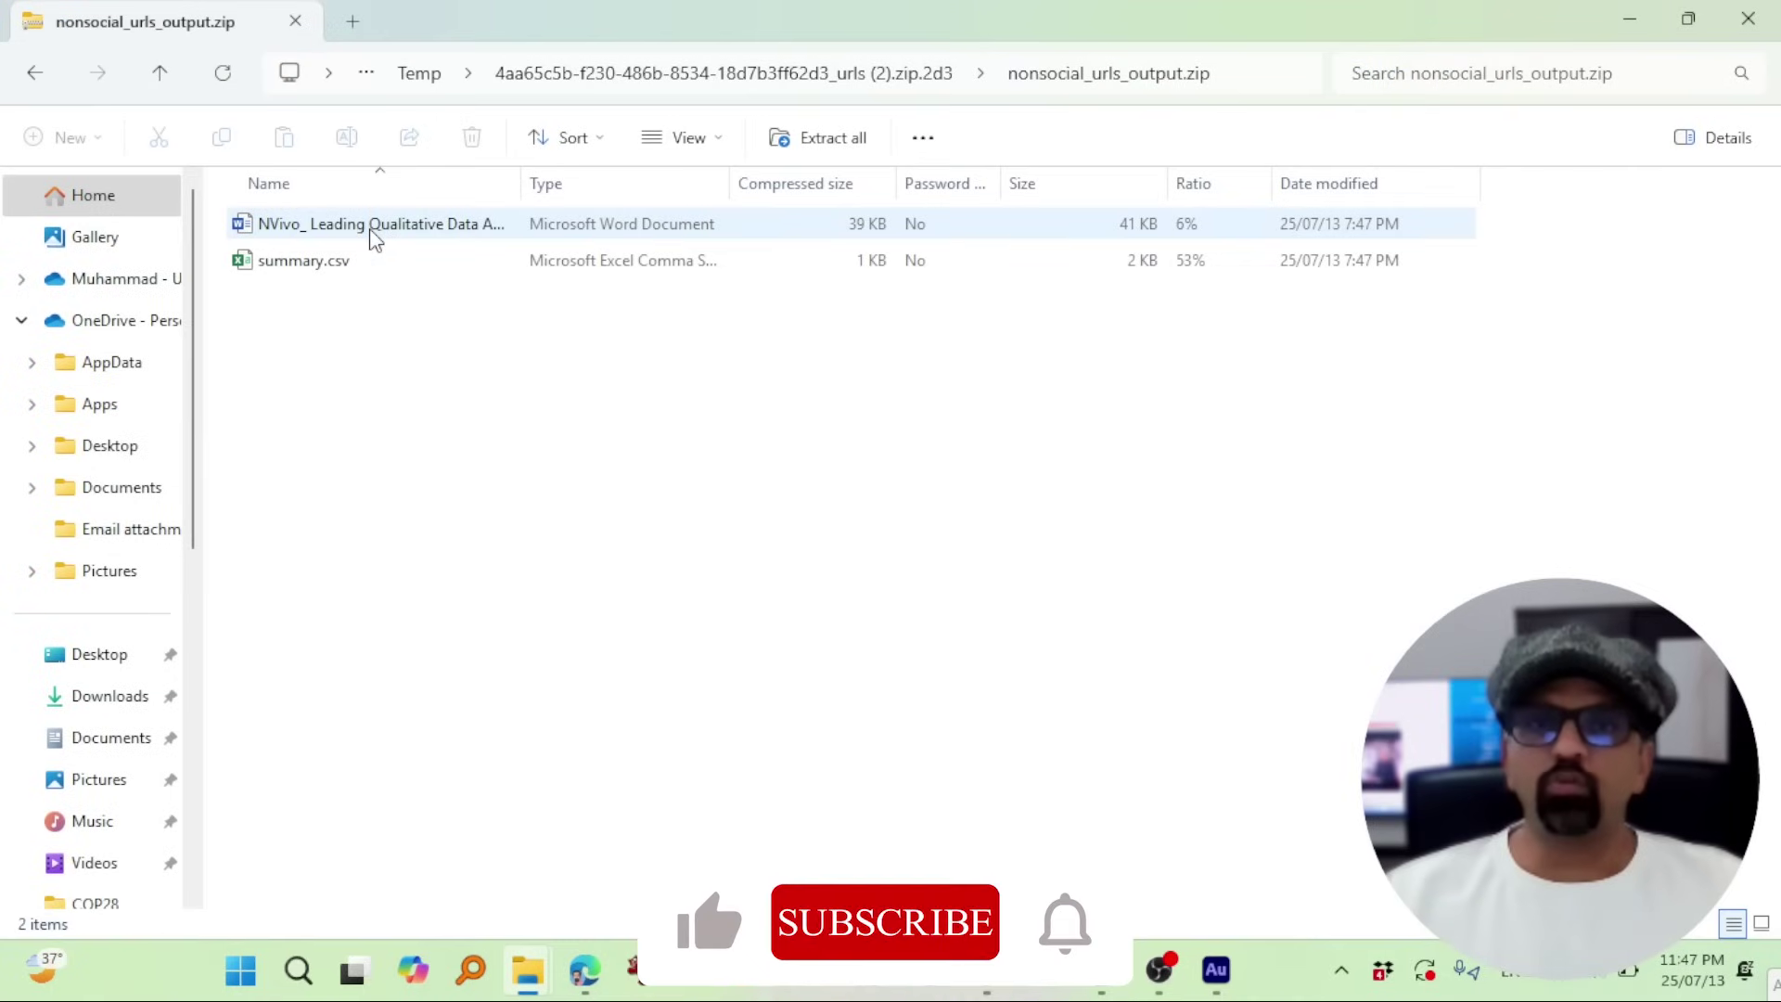
pyautogui.click(352, 226)
pyautogui.doubleClick(389, 230)
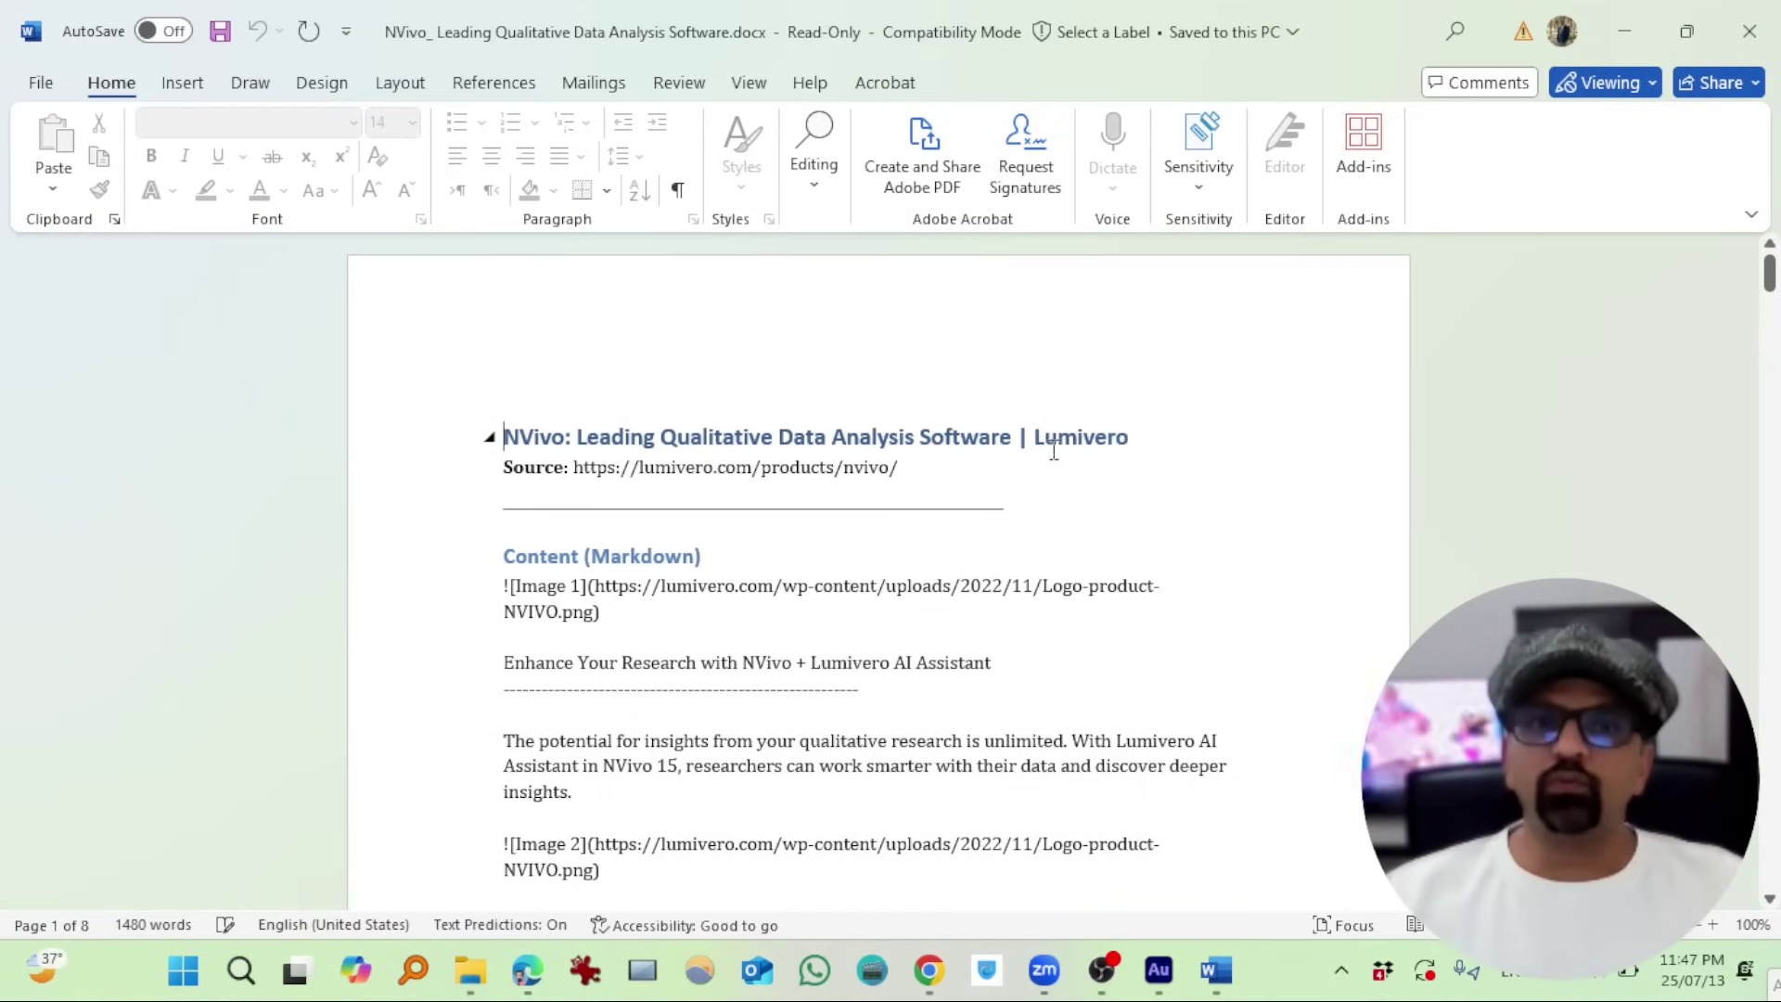
pyautogui.hotkey('alt', 'Tab')
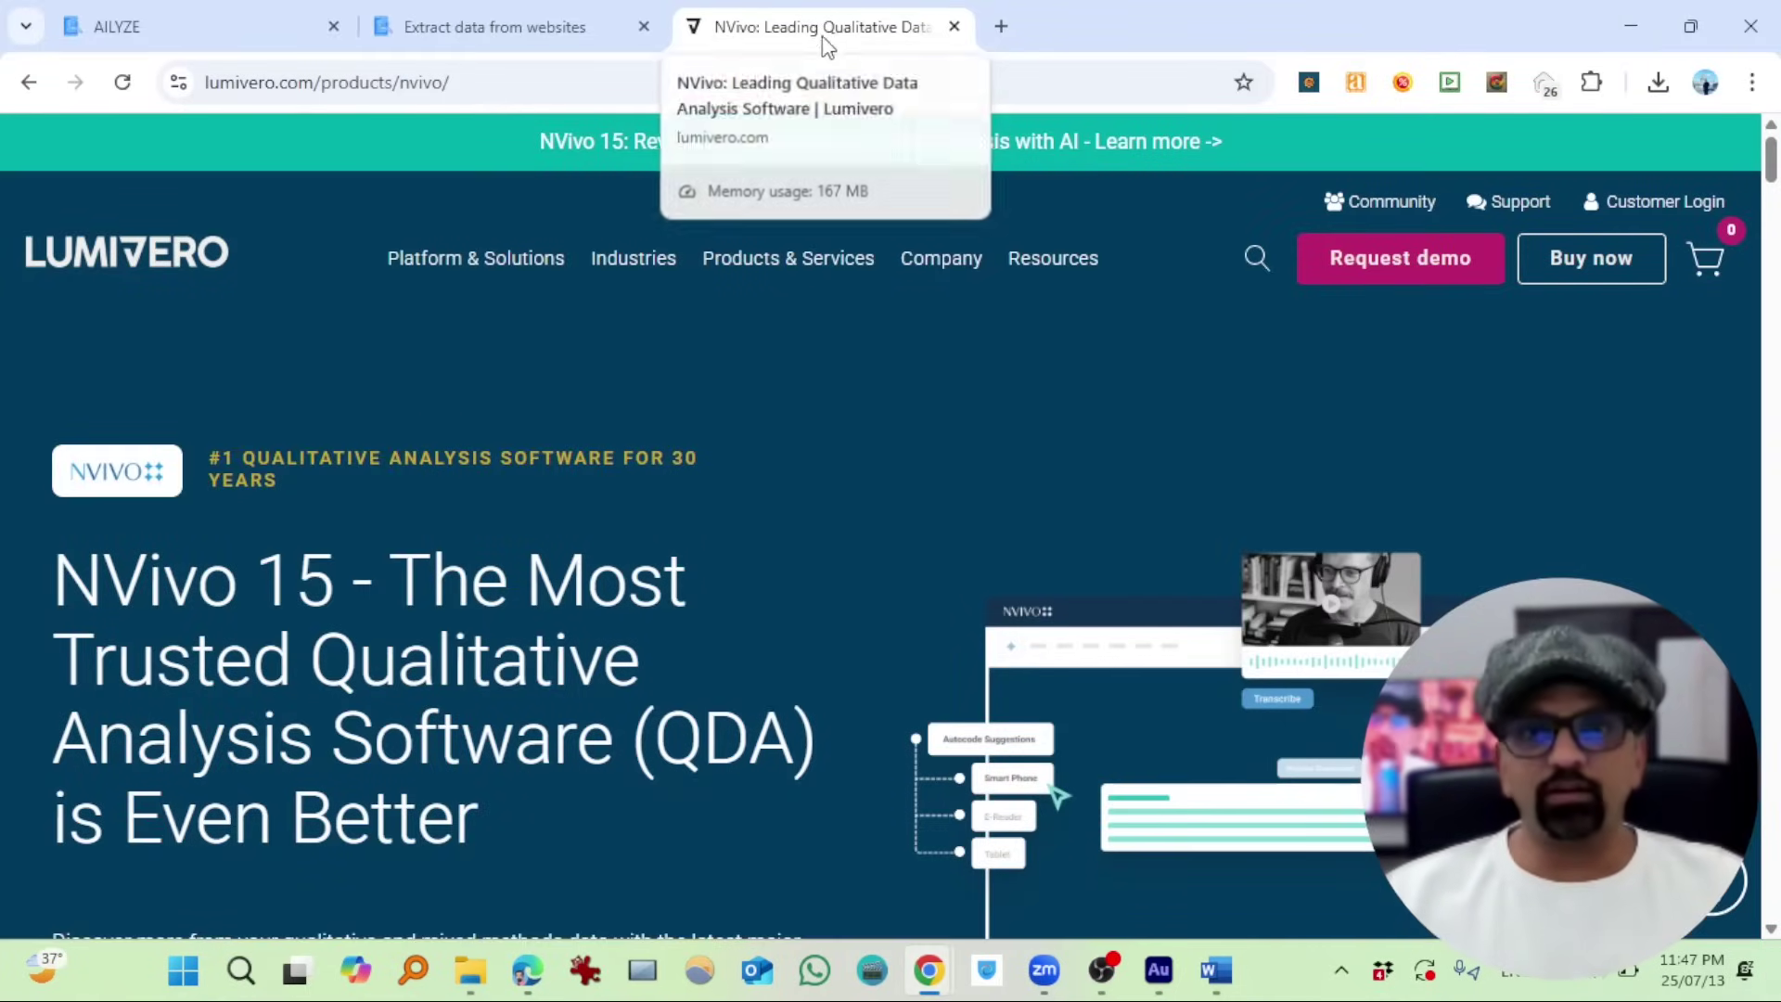
pyautogui.hotkey('alt', 'Tab')
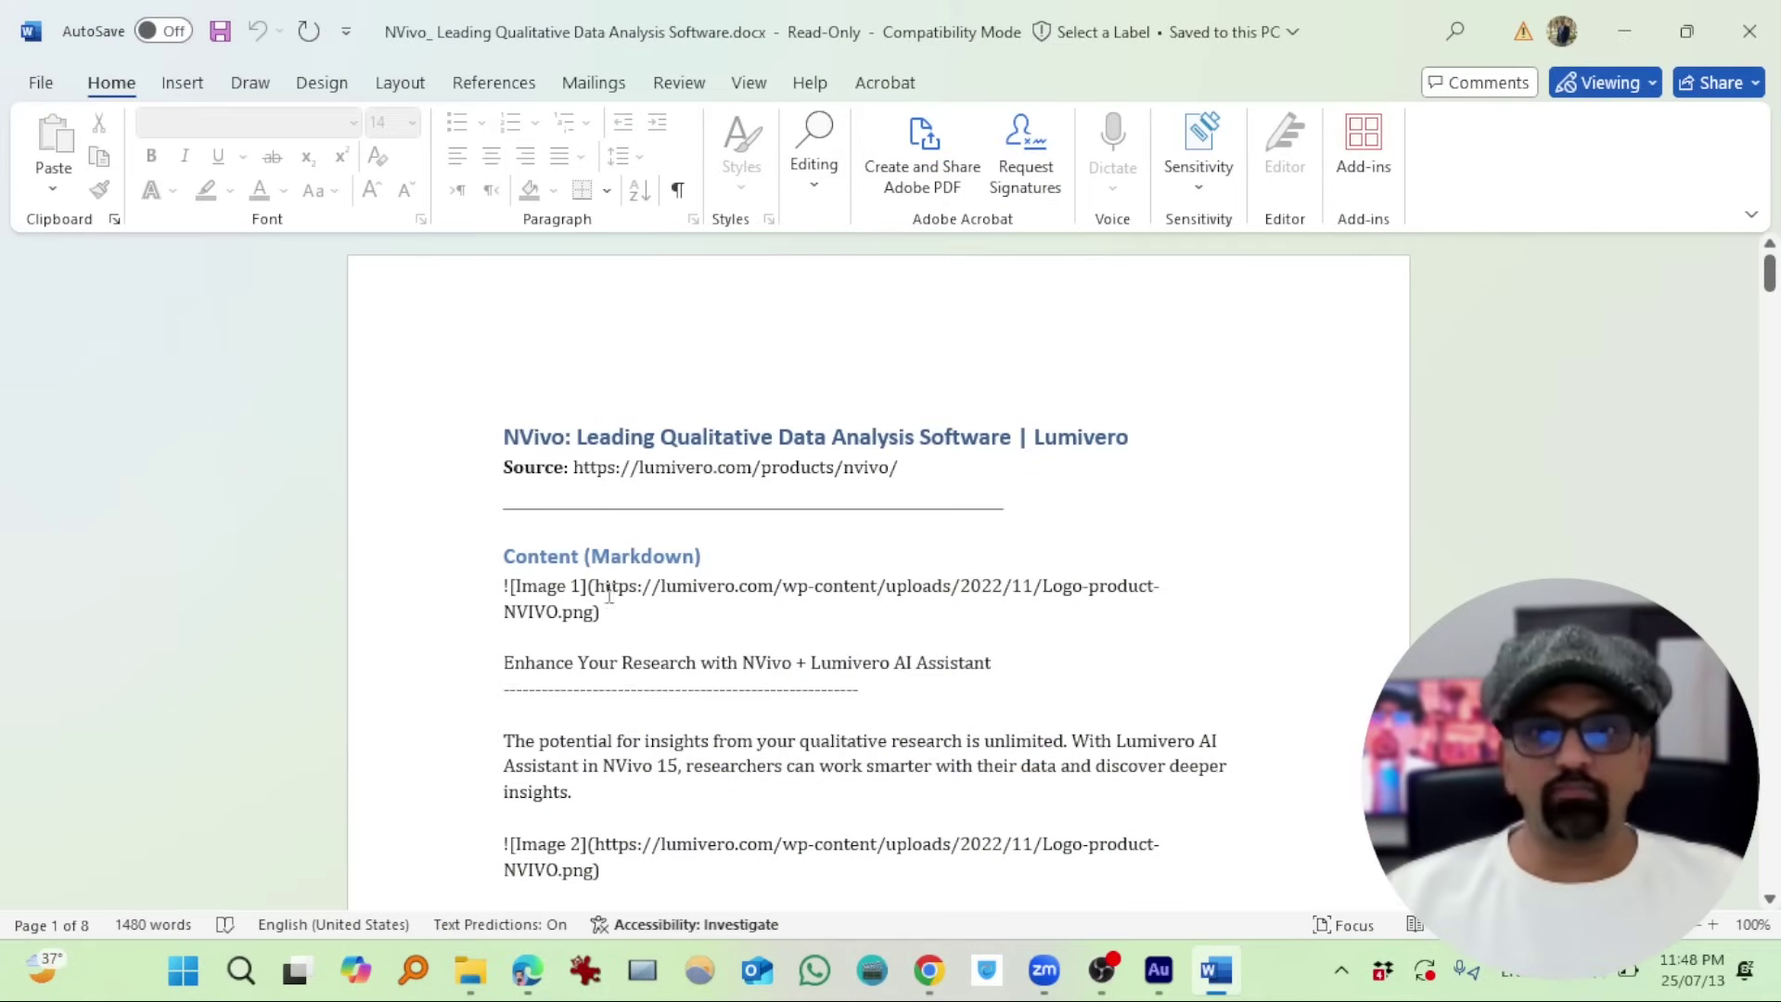
pyautogui.scroll(-15, 636, 593)
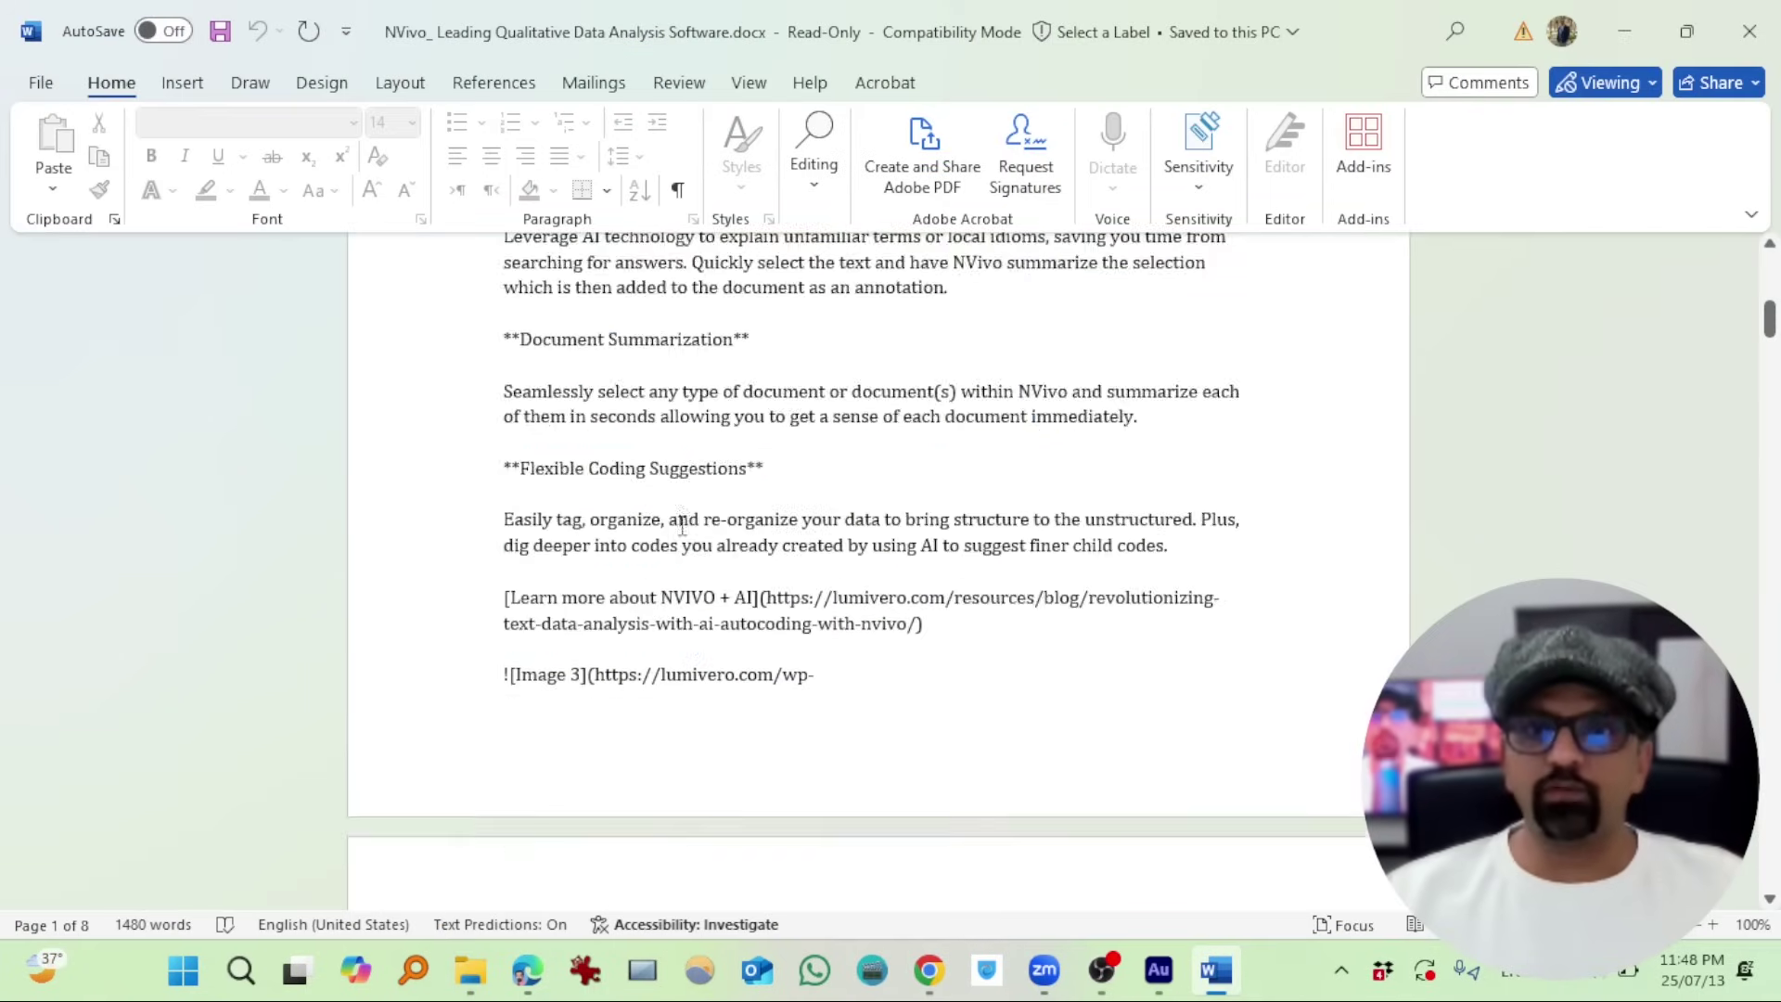
pyautogui.scroll(-20, 680, 526)
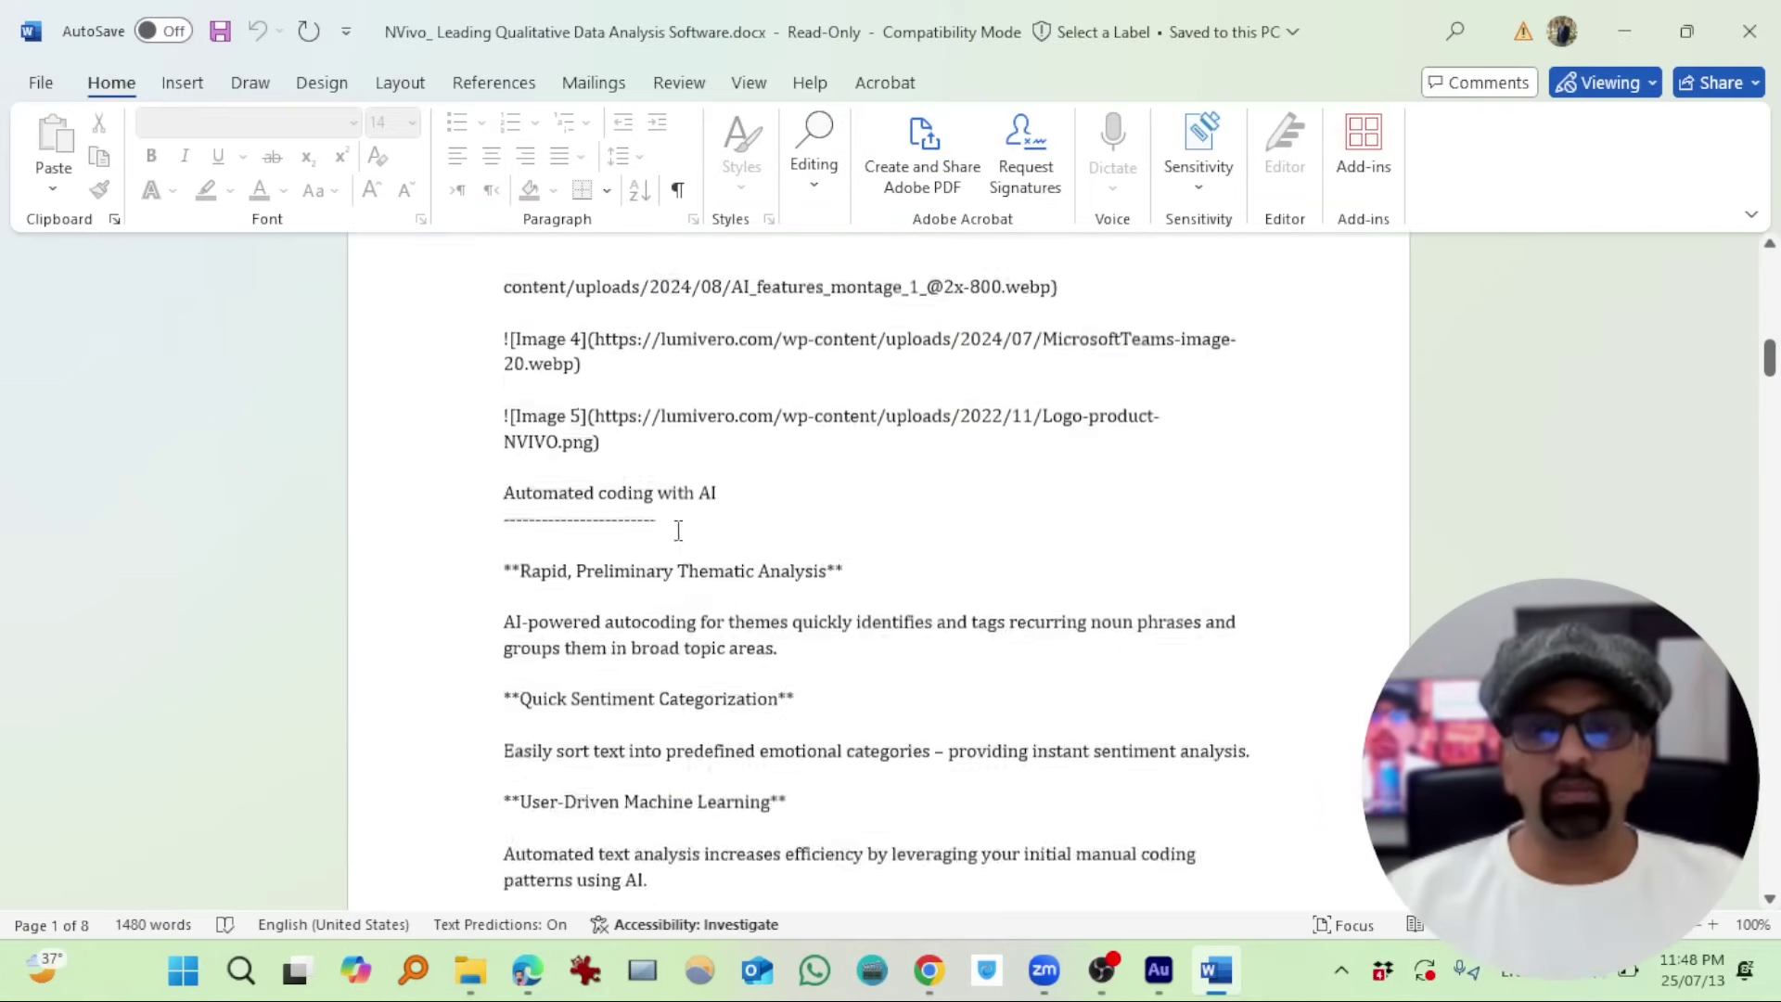
pyautogui.scroll(-20, 672, 565)
pyautogui.scroll(-20, 672, 542)
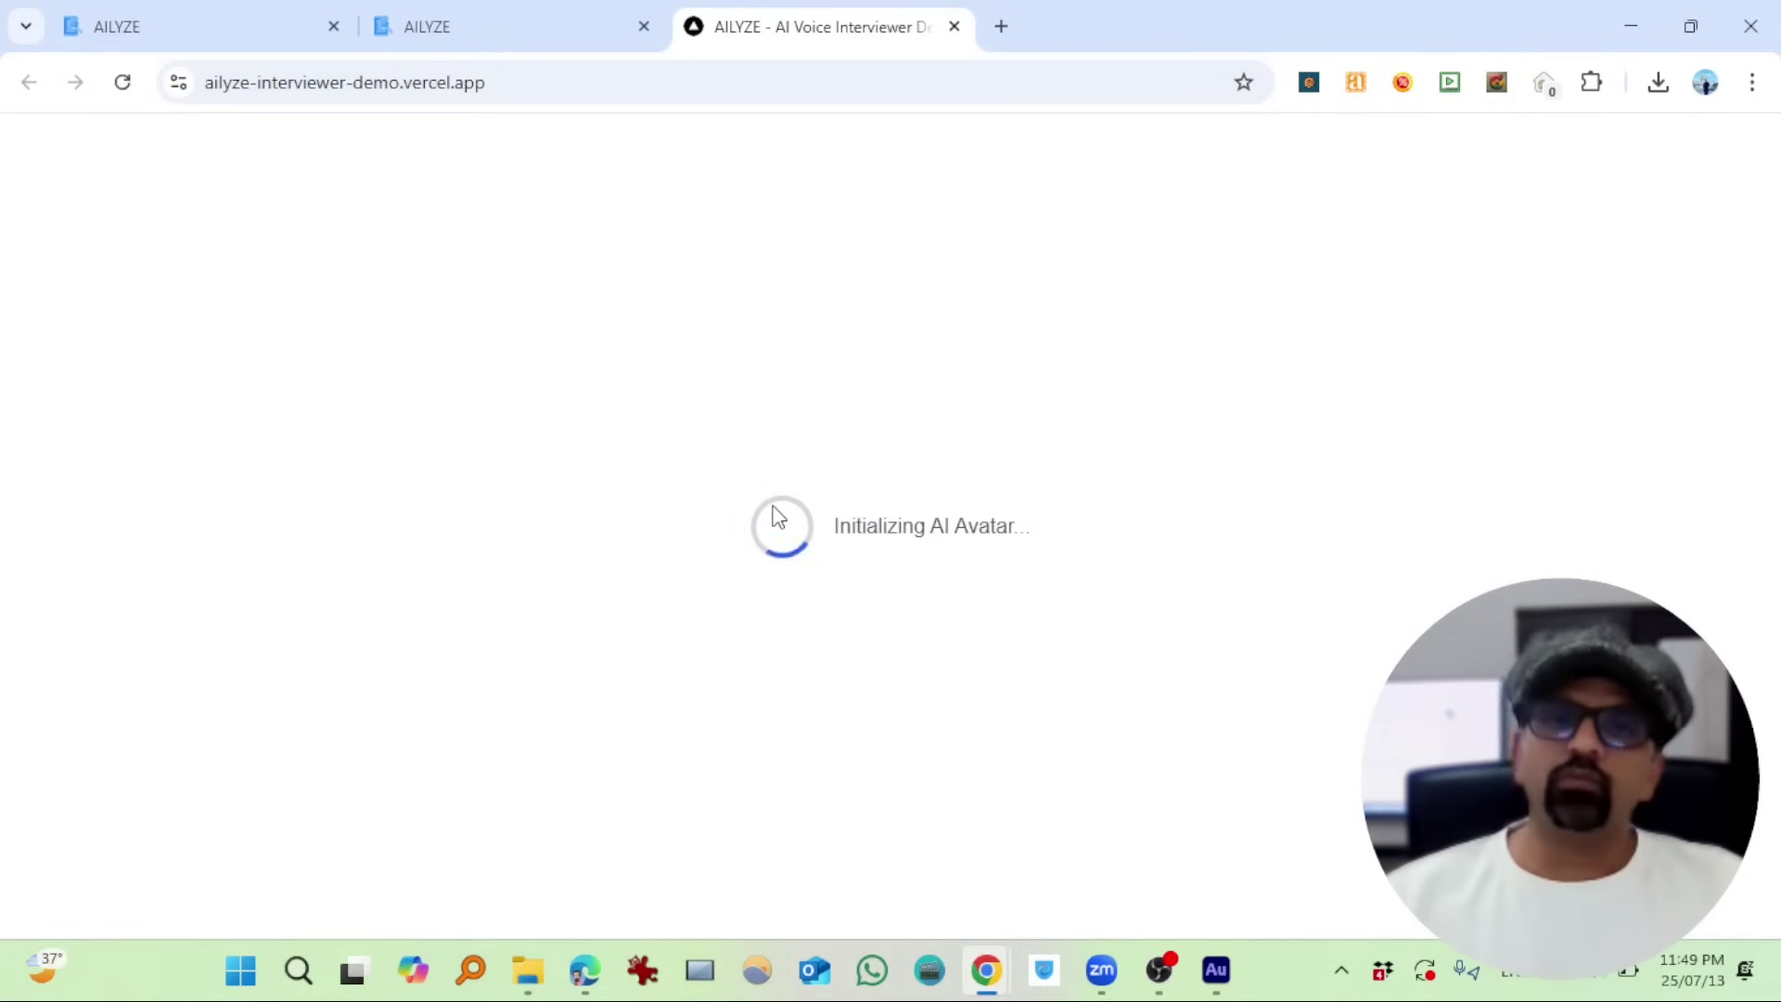
# - Expand the AI avatar interviewer demo, review its language list keeping English, collapse it, and return to AILYZE
pyautogui.click(887, 545)
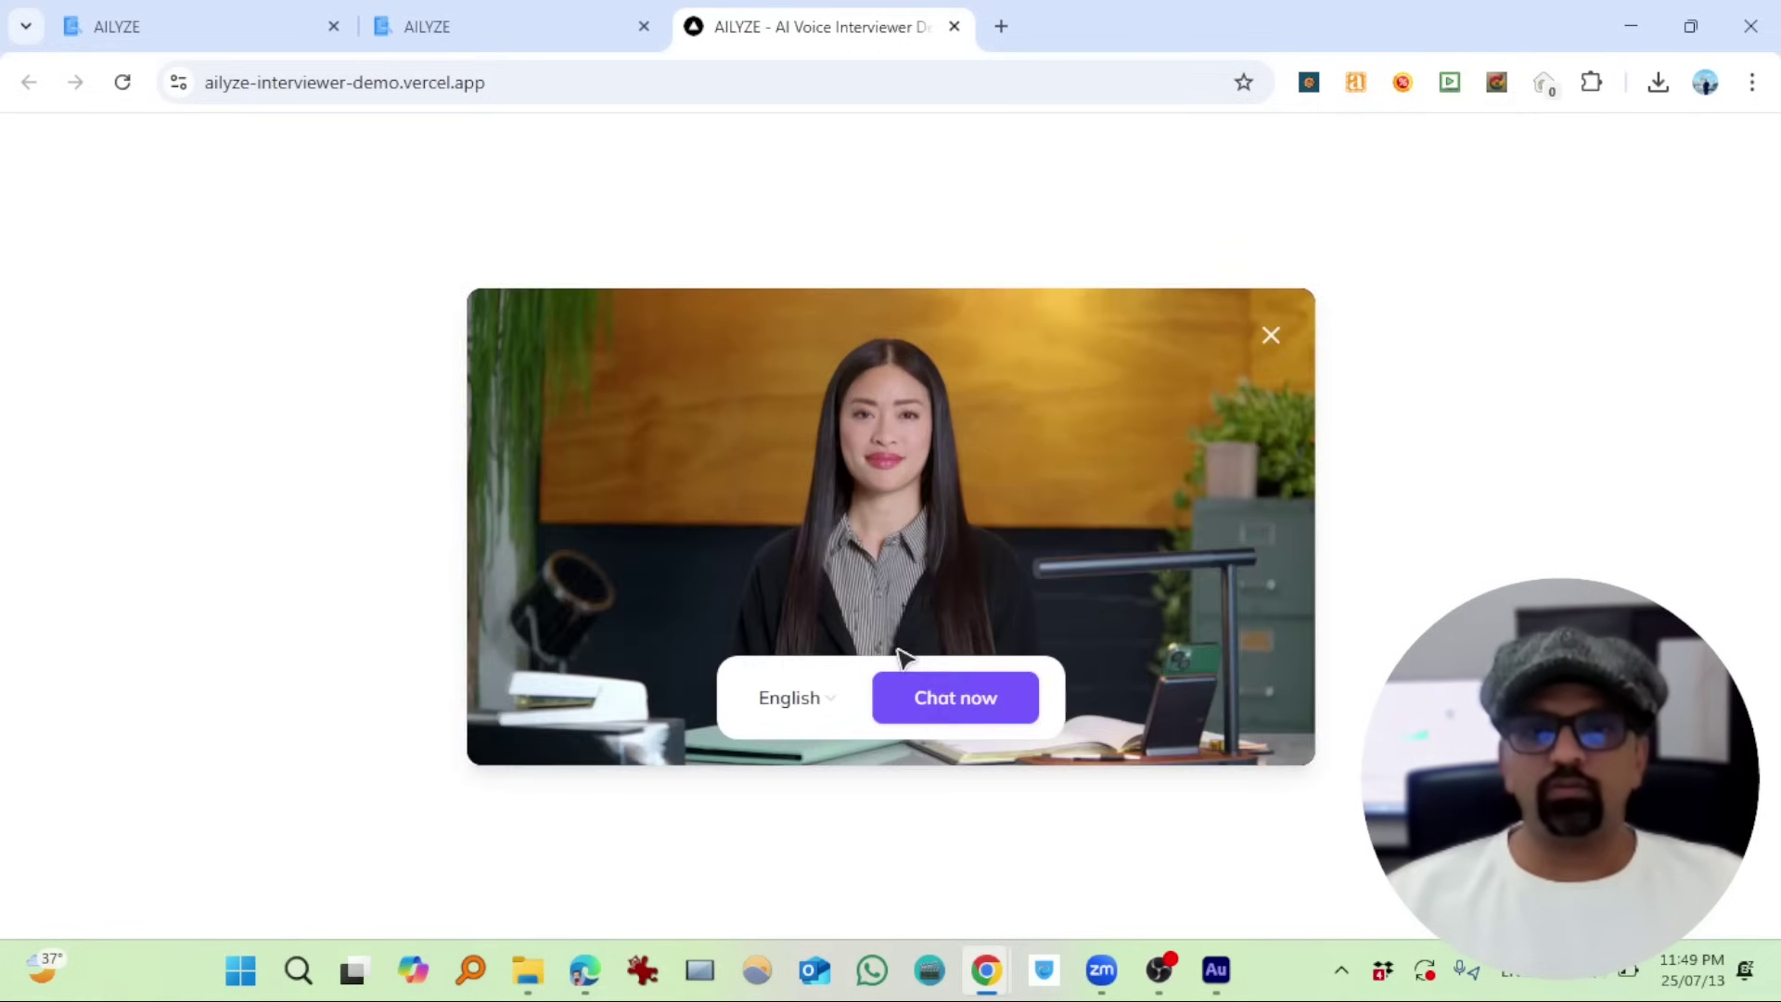
pyautogui.click(799, 697)
pyautogui.scroll(-6, 816, 520)
pyautogui.scroll(5, 789, 536)
pyautogui.press('Escape')
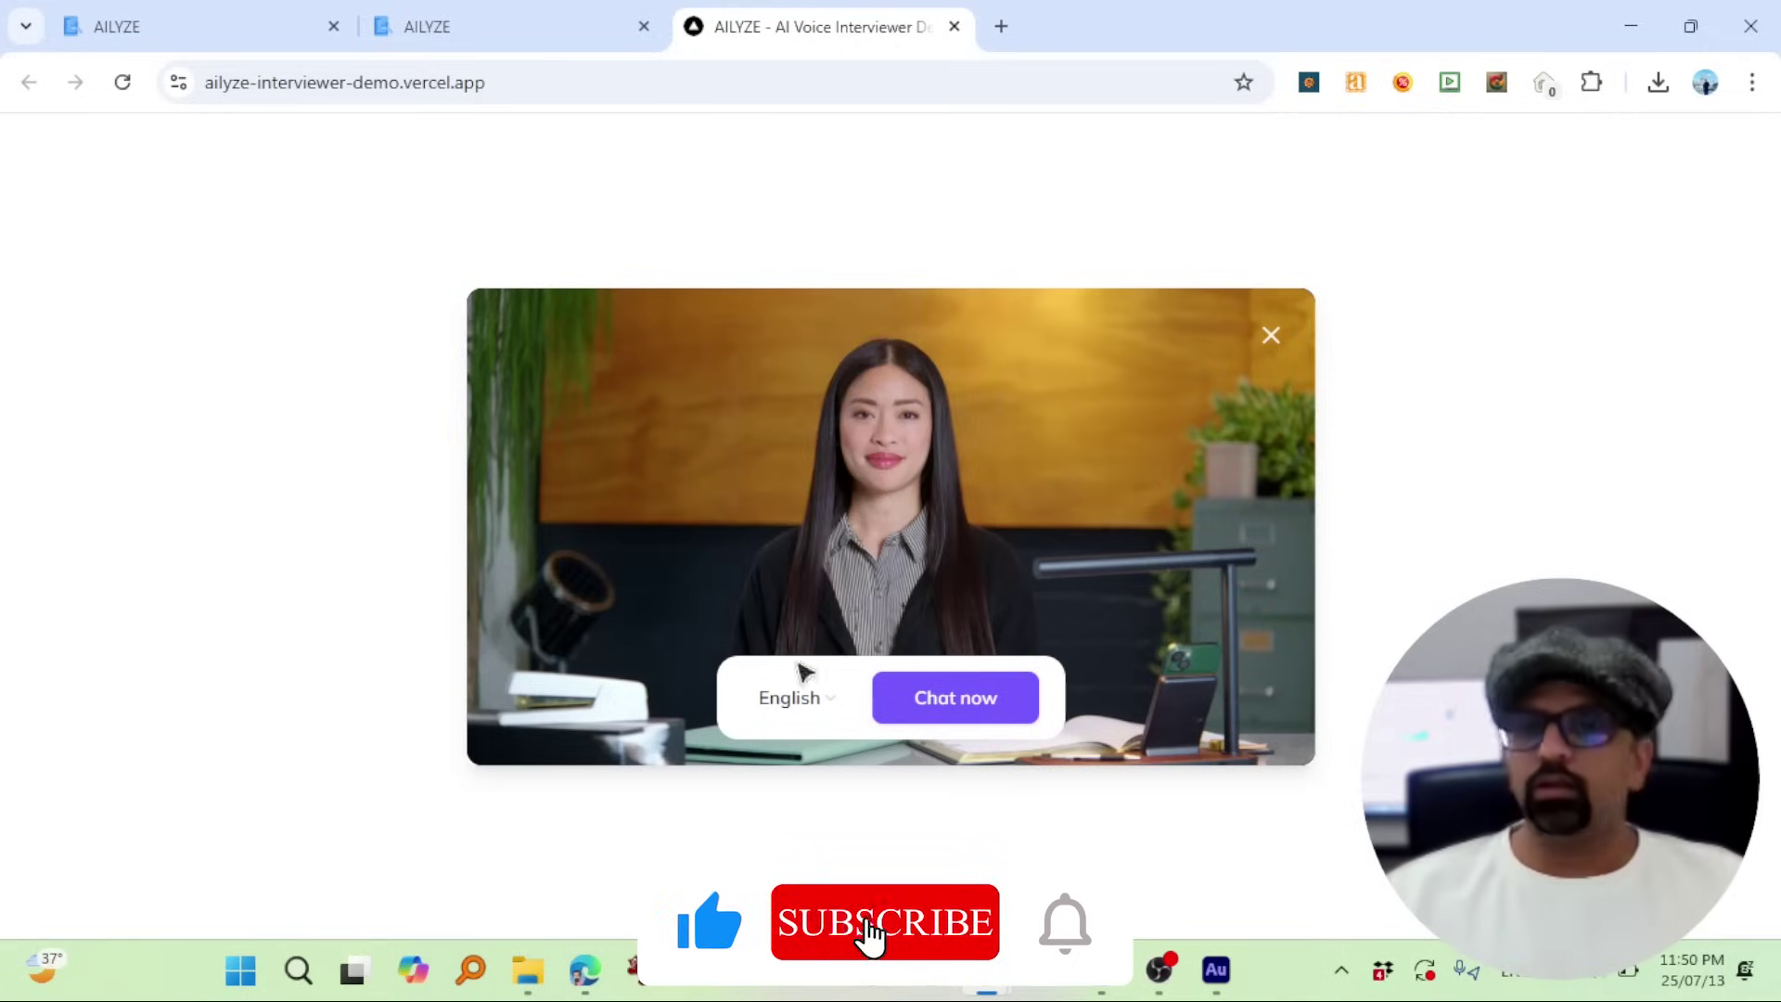
pyautogui.click(972, 699)
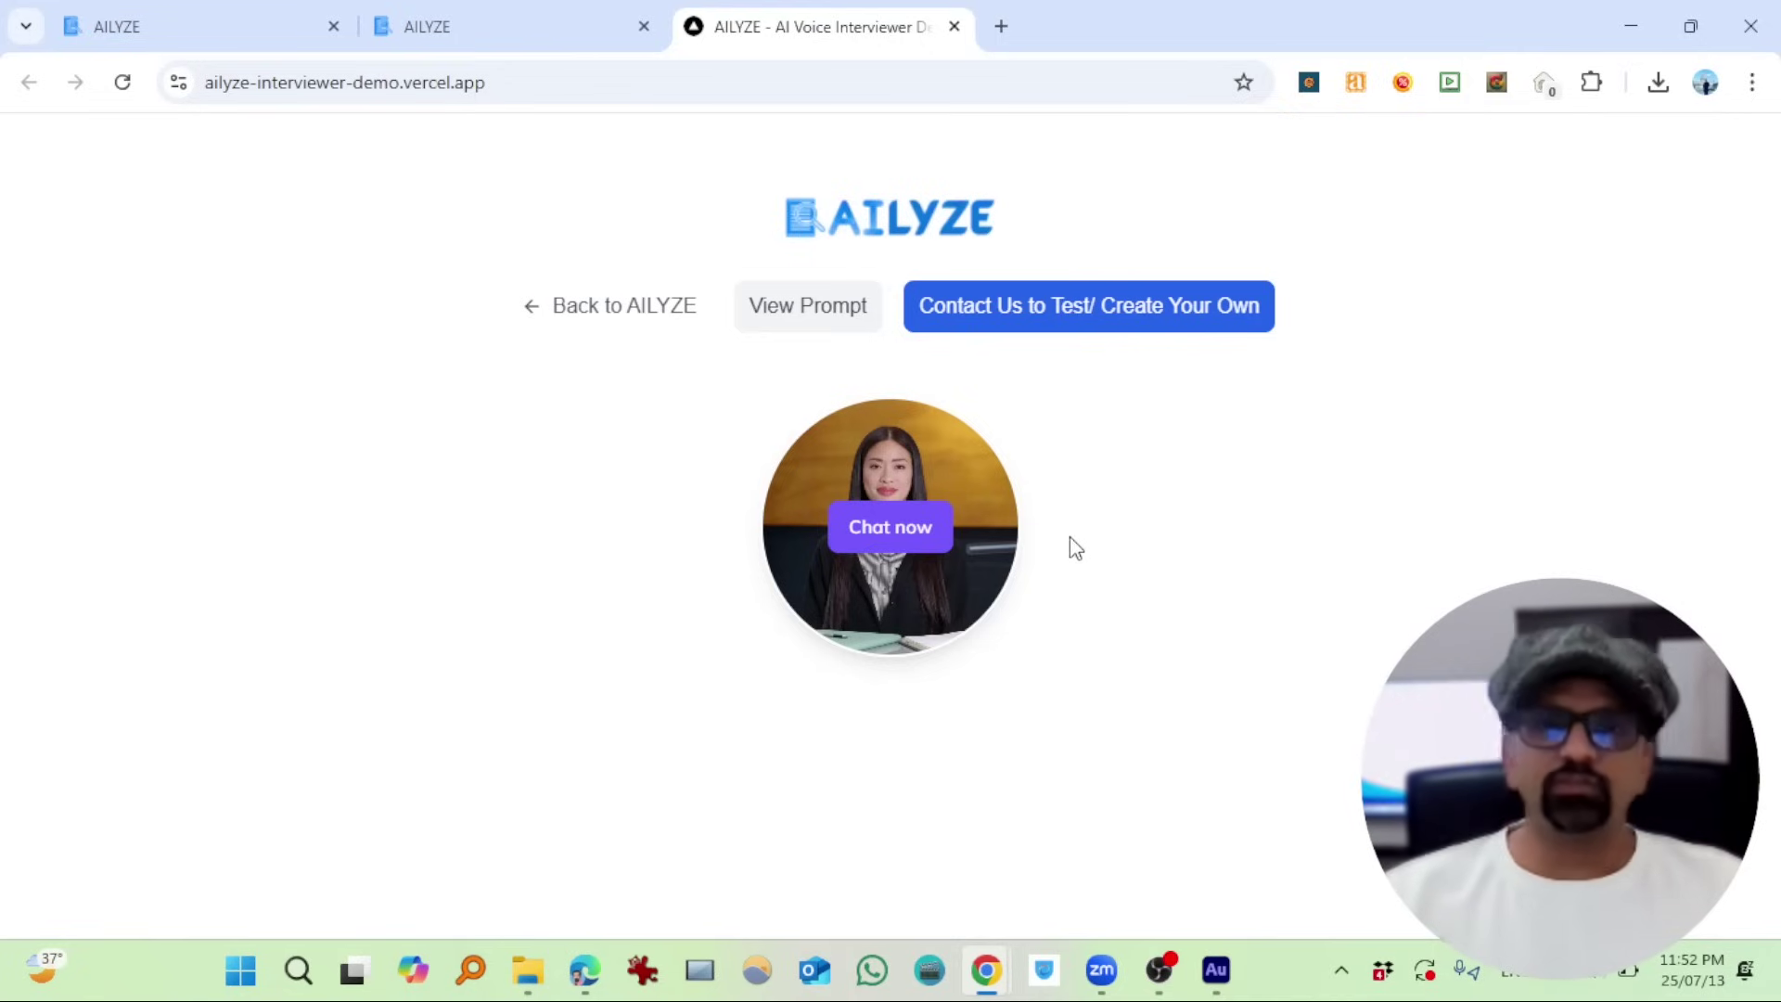
pyautogui.hotkey('ctrl', 'shift', 'Tab')
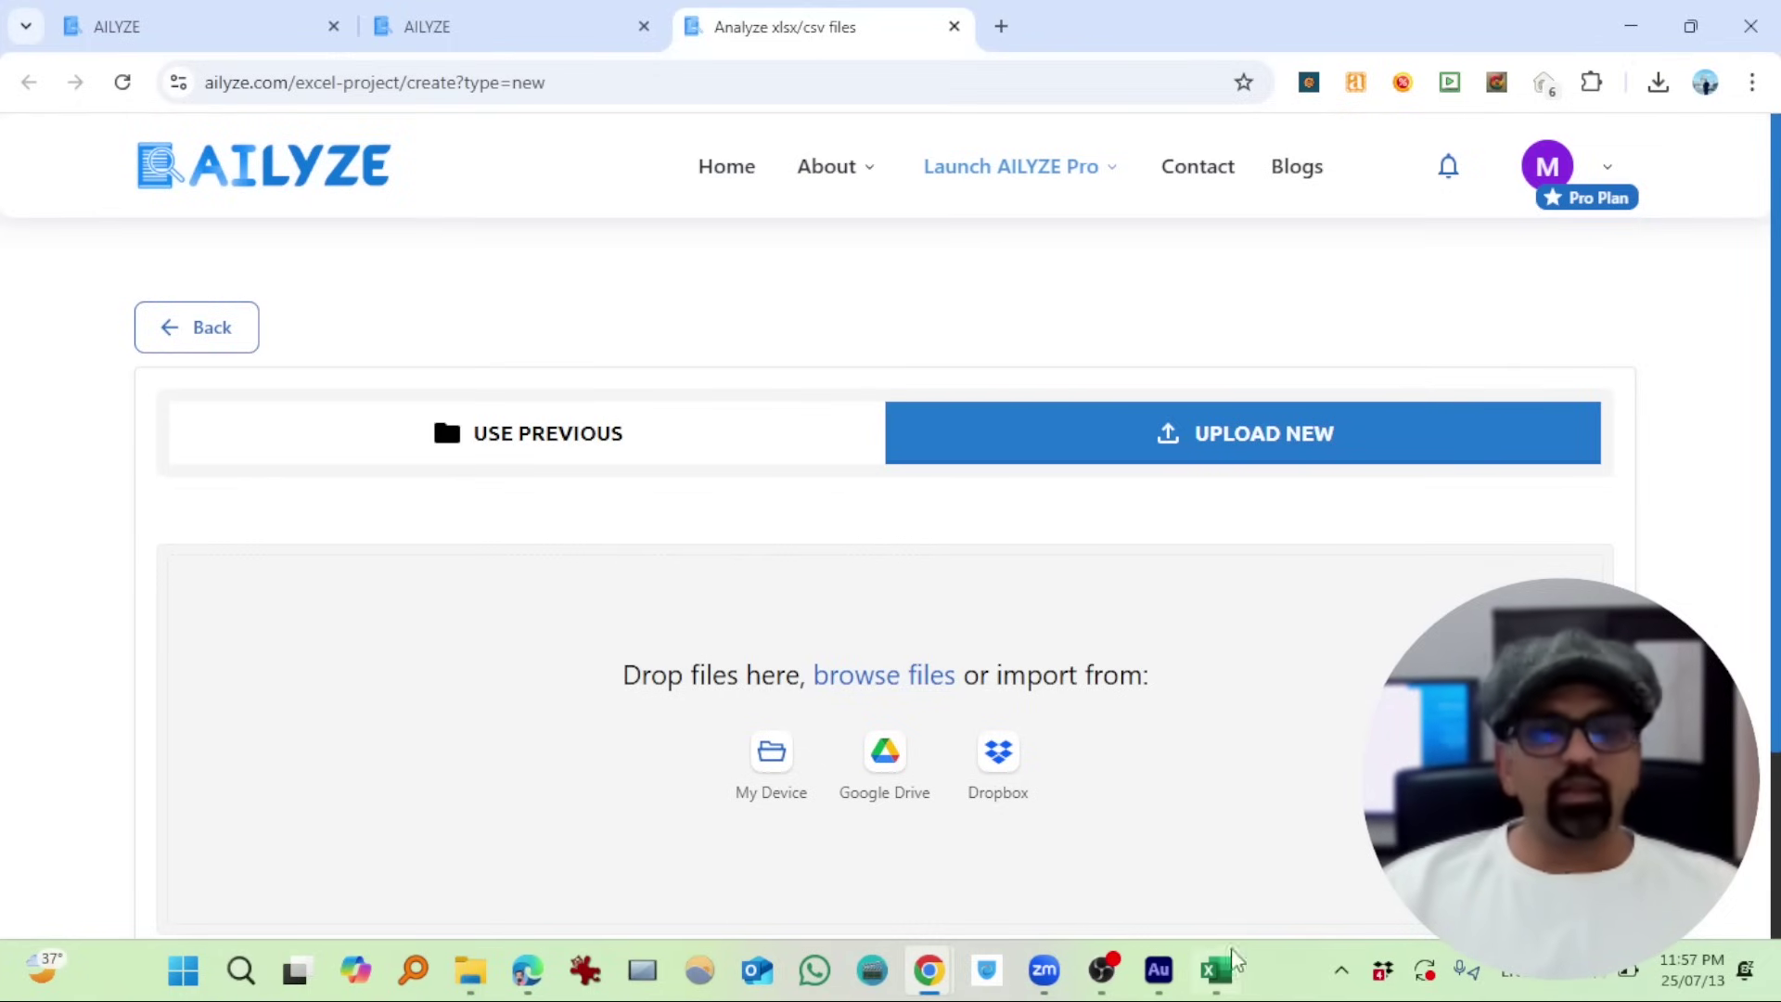
# - Review the thedawn_jan2022tomar2023 workbook in Excel, selecting the 'Accessing climate finance' title in B12
pyautogui.click(1216, 970)
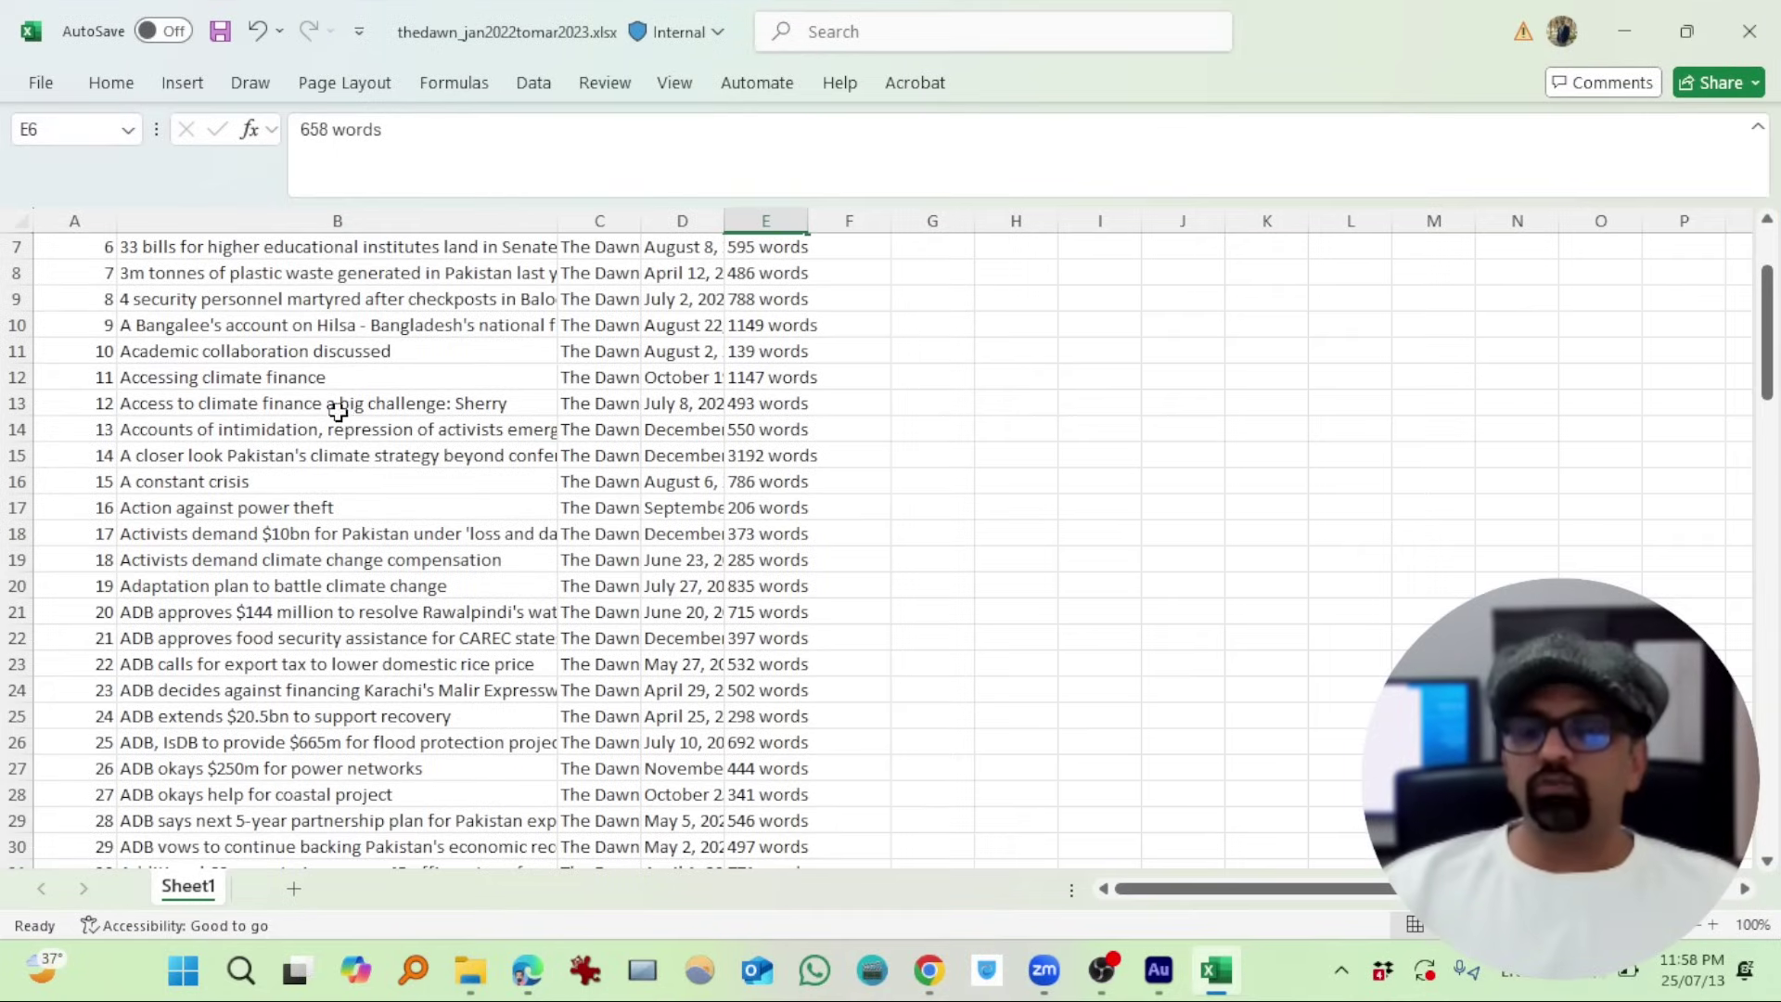
pyautogui.scroll(2, 337, 278)
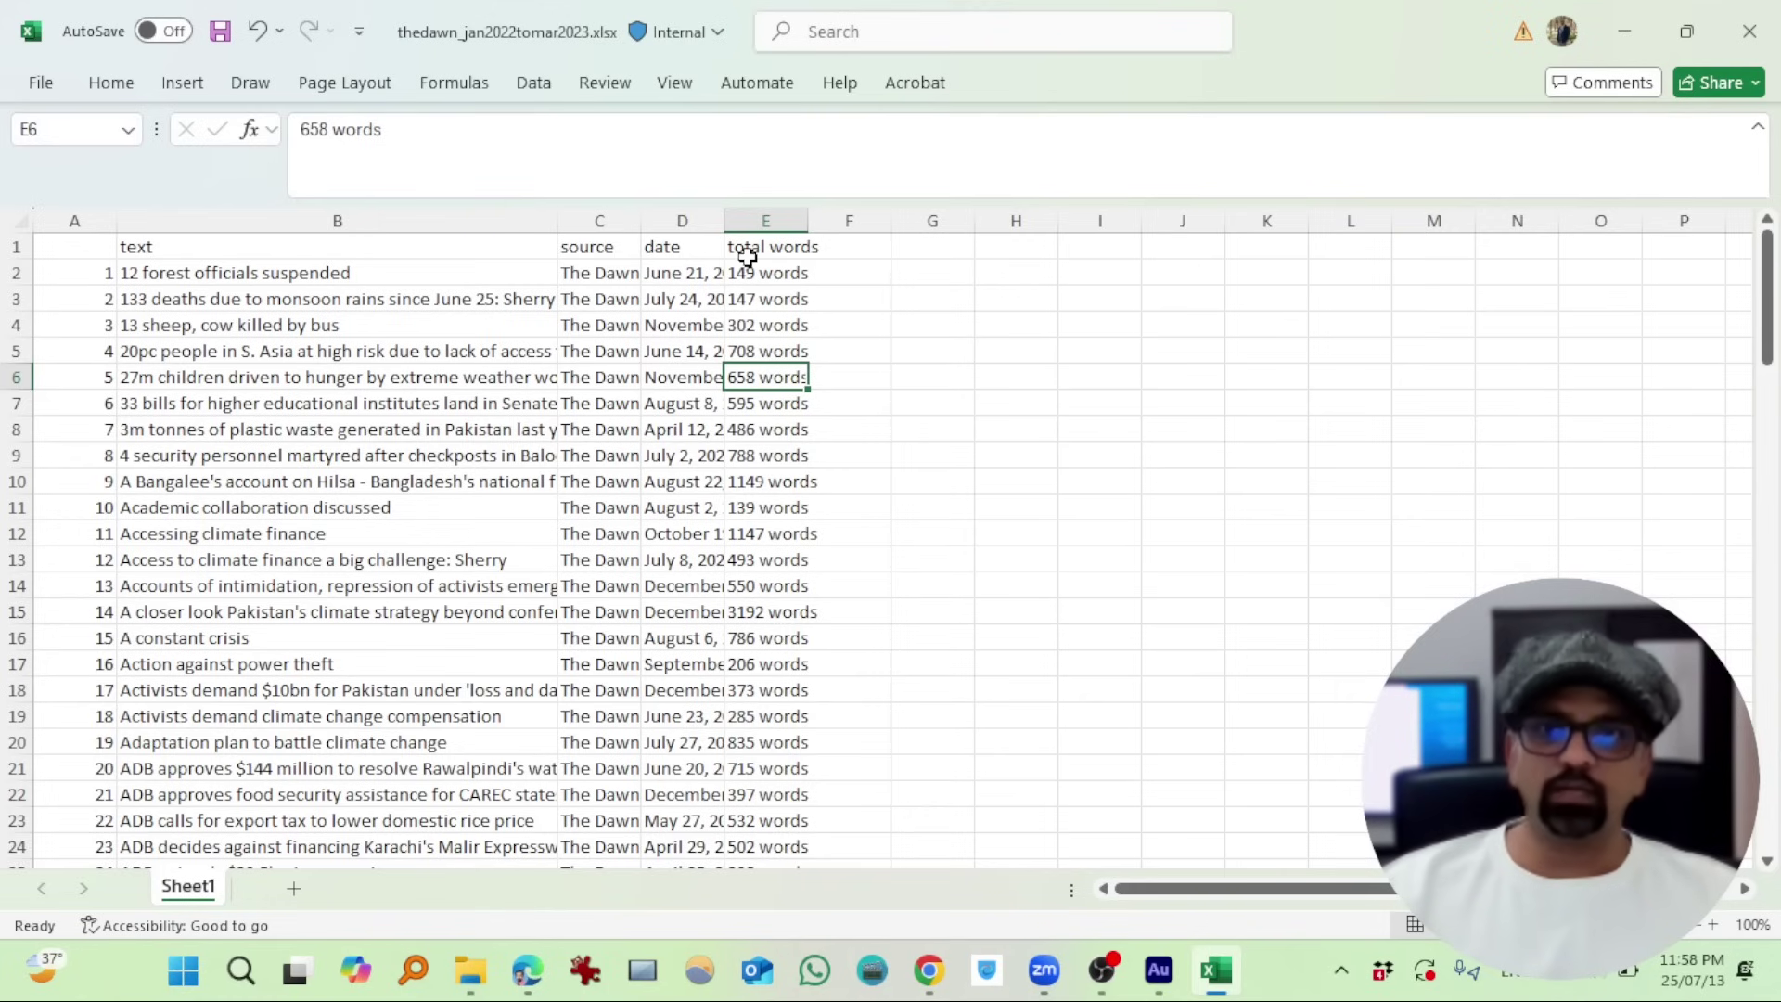
pyautogui.scroll(-5, 287, 344)
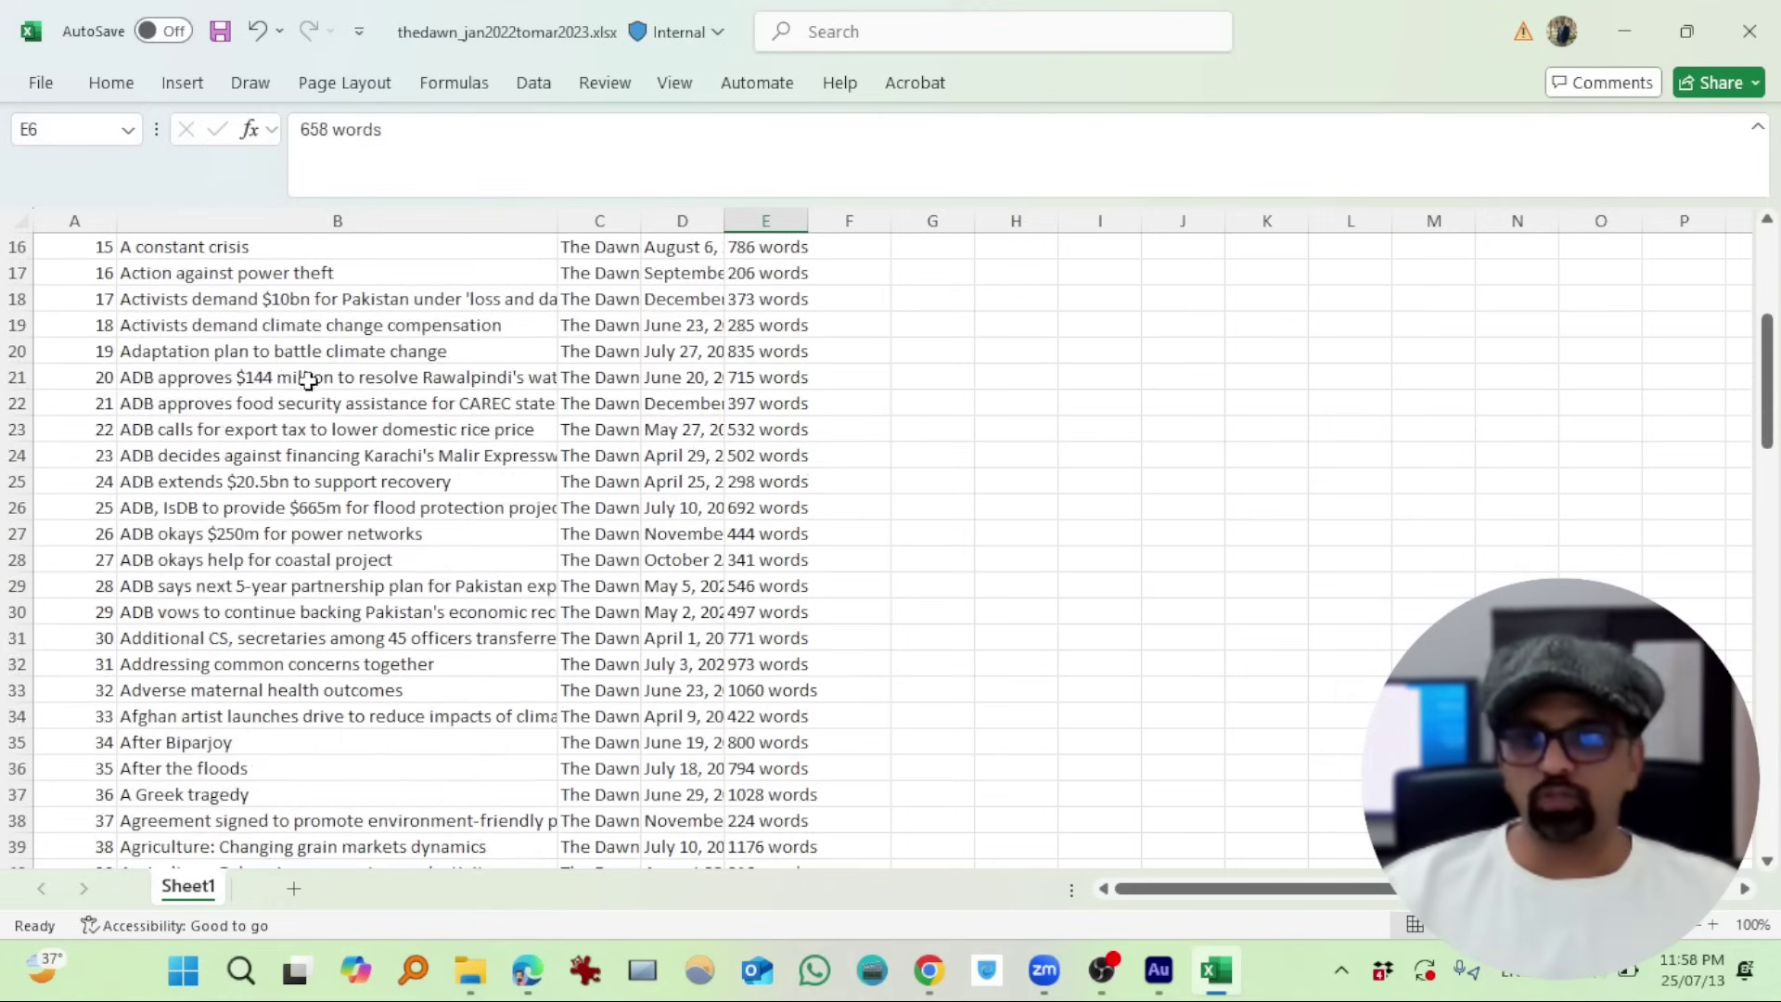
pyautogui.scroll(5, 417, 375)
pyautogui.click(336, 528)
pyautogui.scroll(-3, 310, 564)
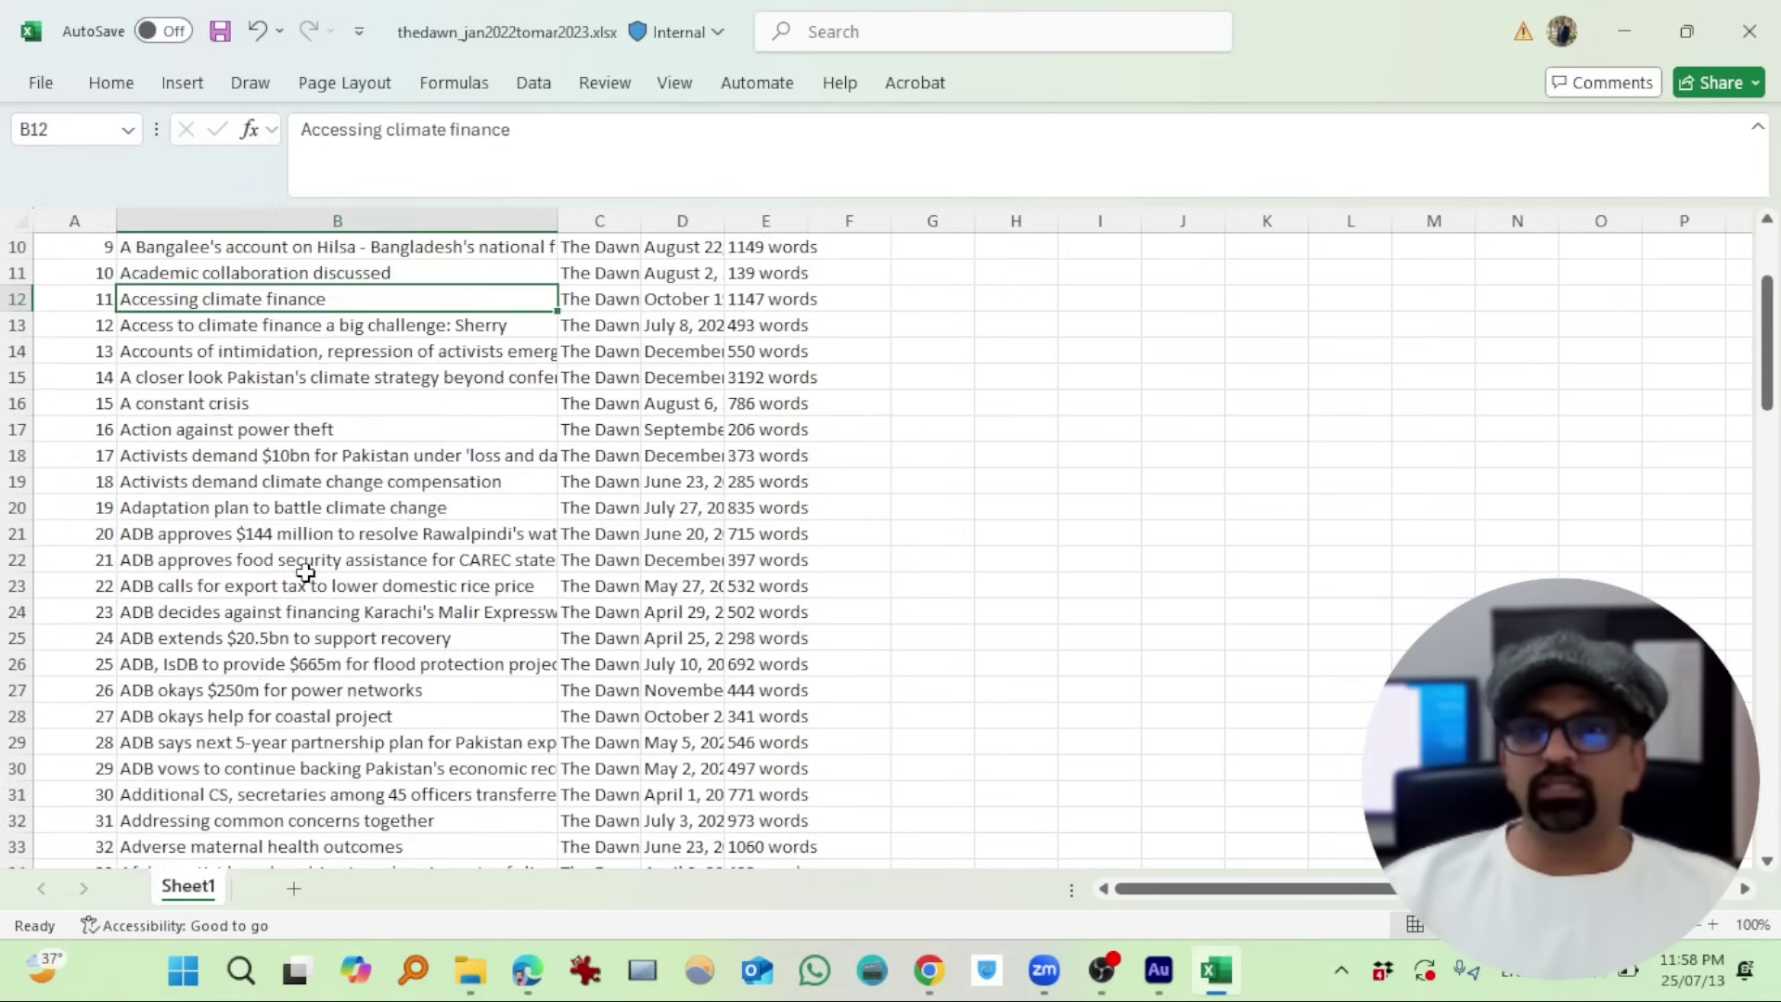
pyautogui.scroll(-3, 308, 563)
pyautogui.scroll(1, 242, 465)
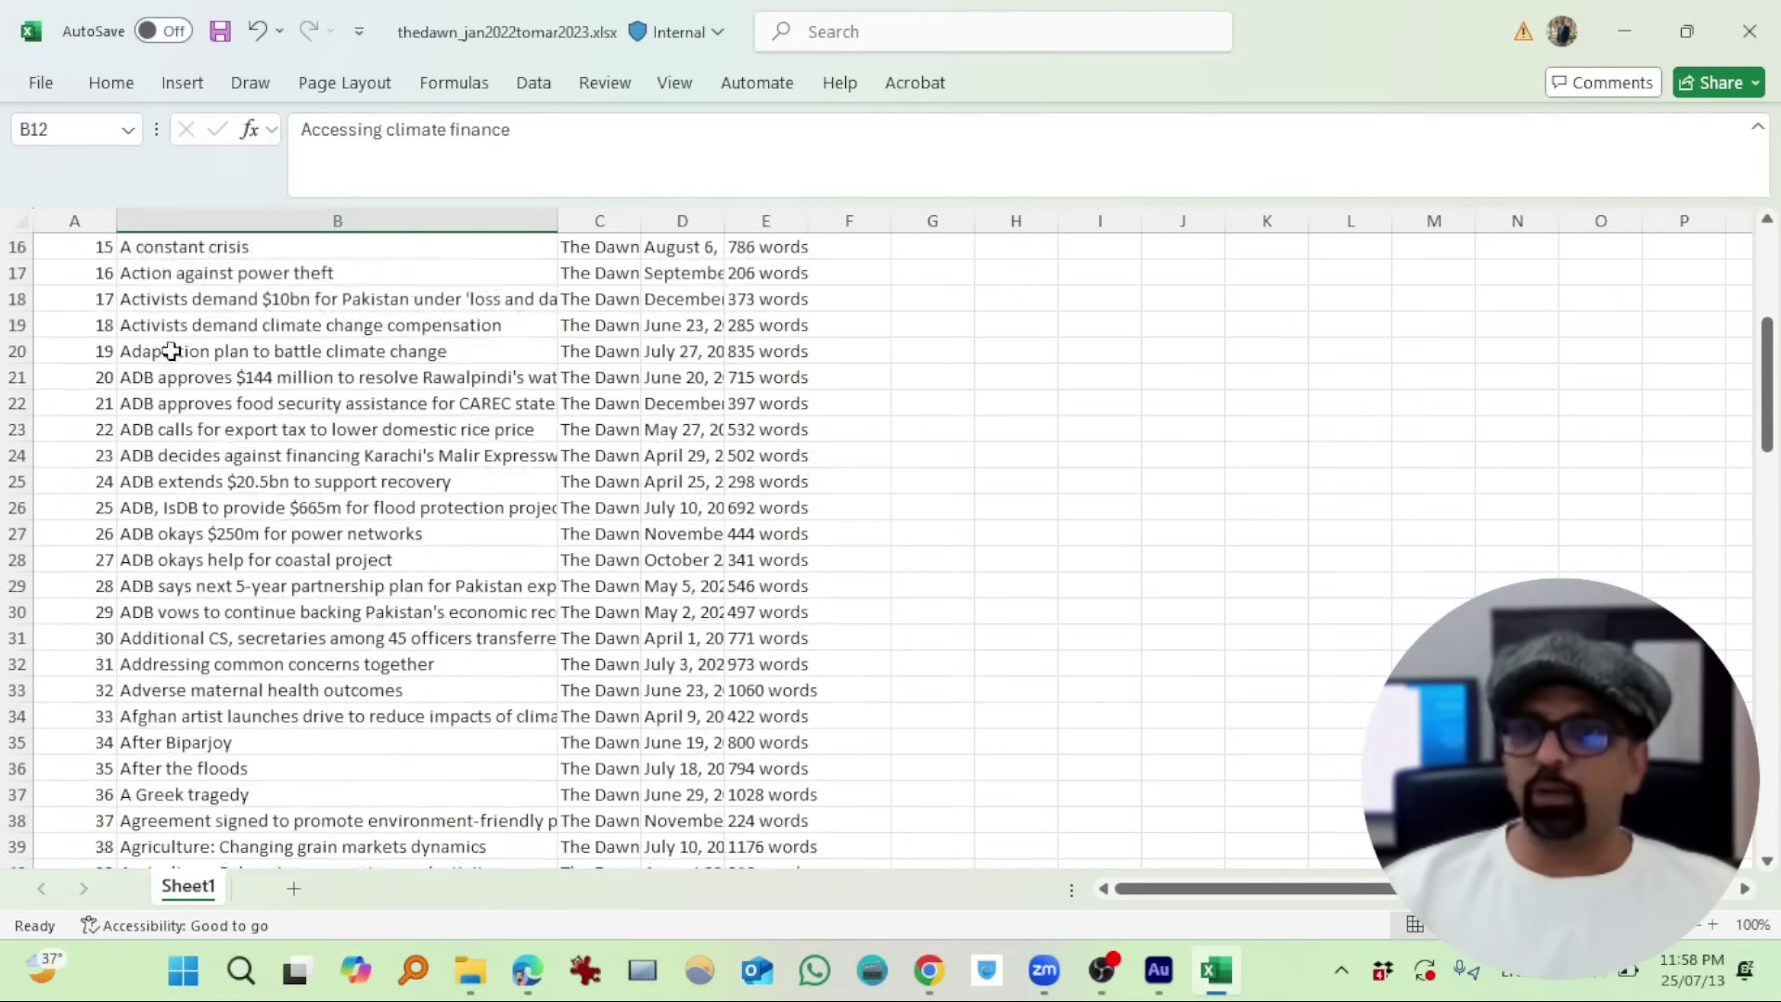
pyautogui.scroll(-5, 172, 350)
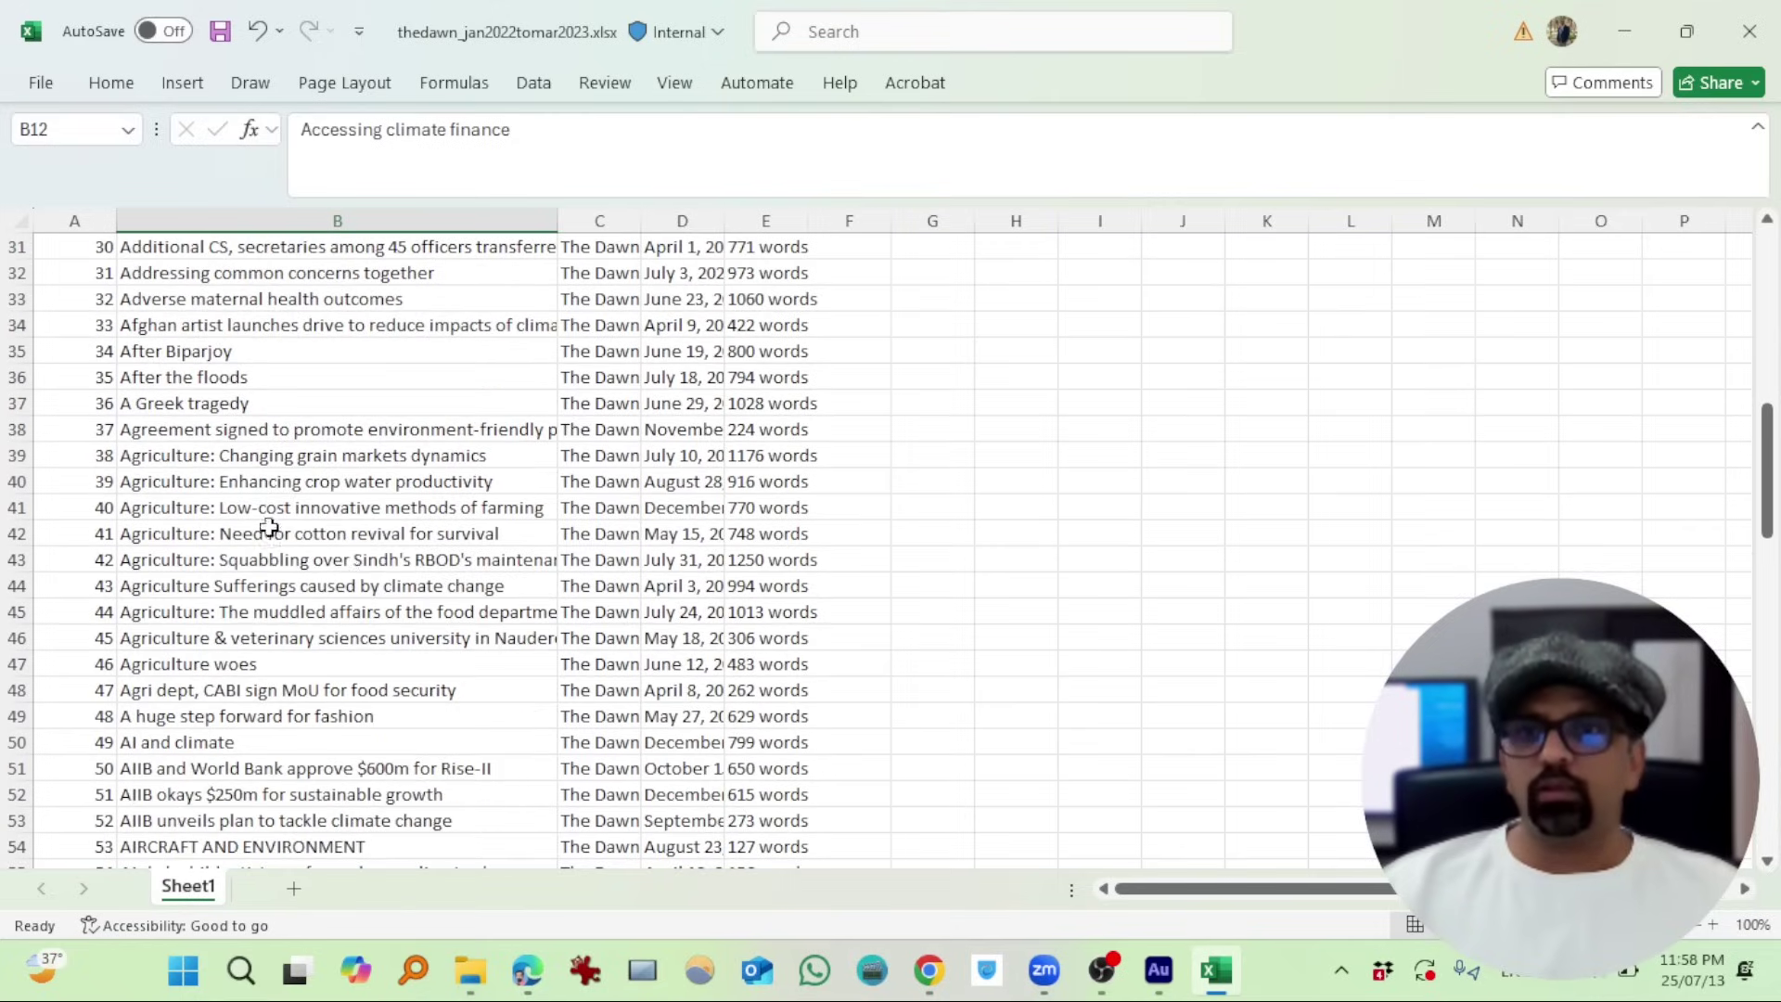
pyautogui.scroll(-3, 243, 503)
pyautogui.scroll(-2, 315, 731)
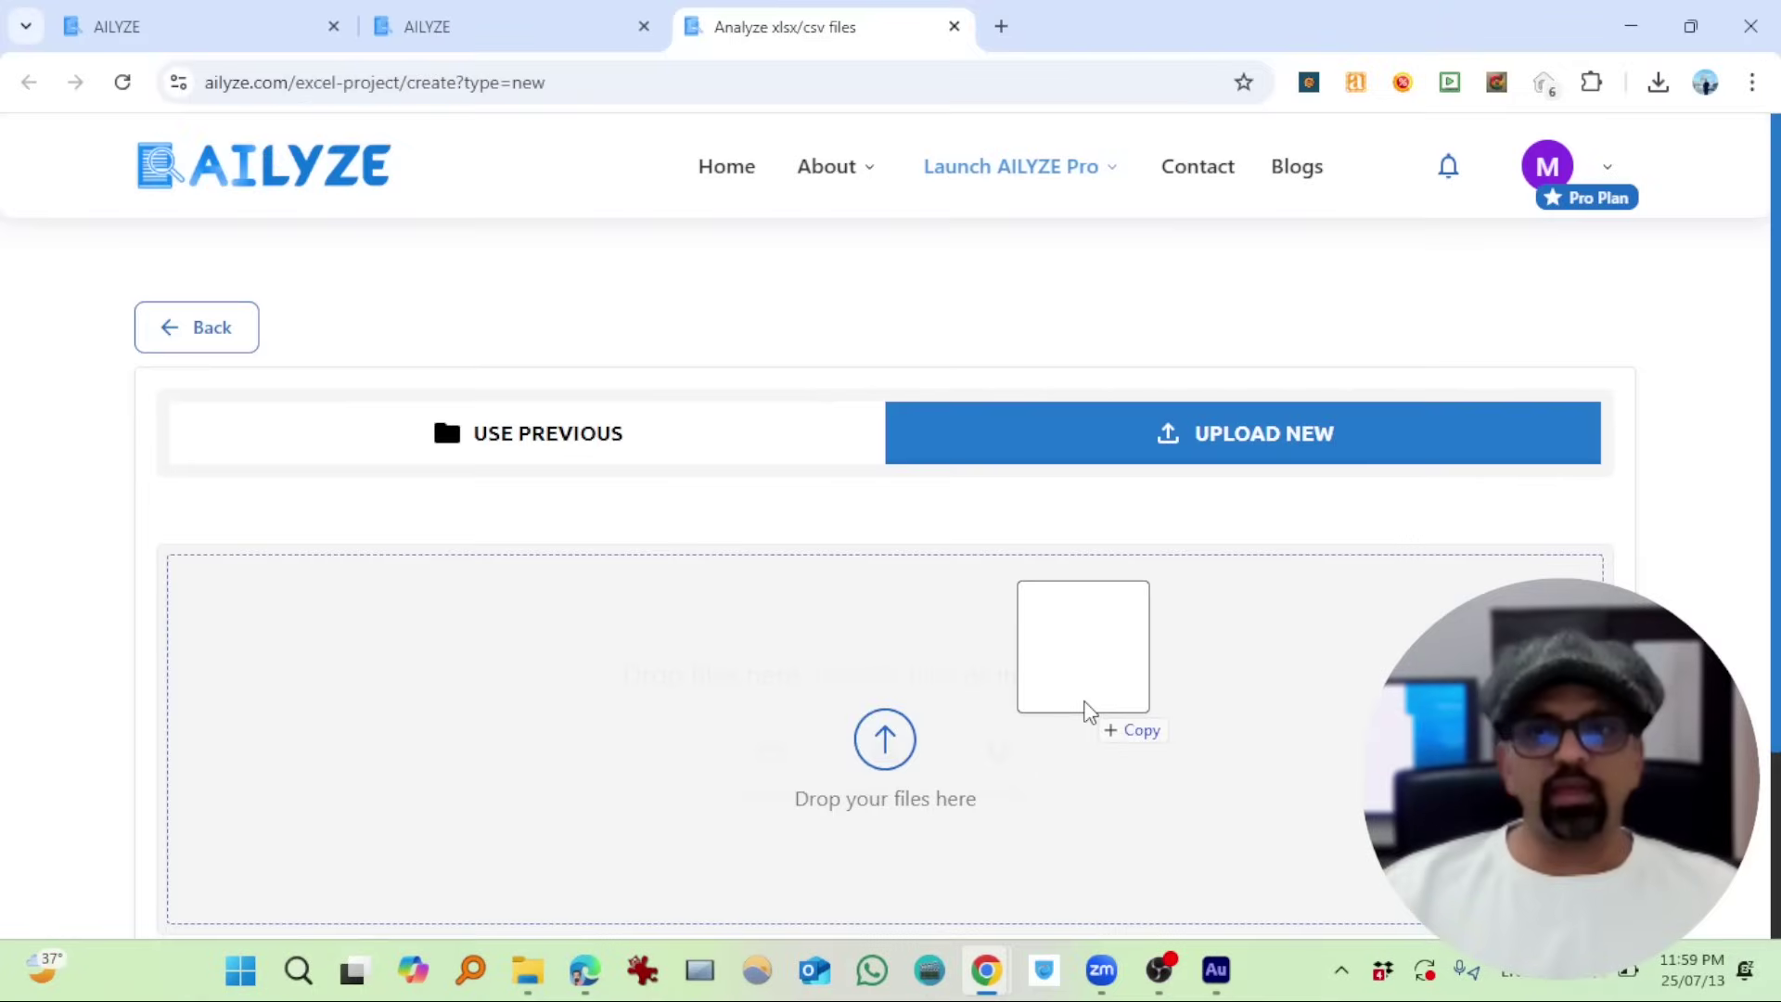
# - Upload thedawn_jan2022tomar2023.xlsx and analyse text data only in the 'text' column
pyautogui.moveTo(1086, 709); pyautogui.dragTo(1082, 708)
pyautogui.scroll(-2, 649, 548)
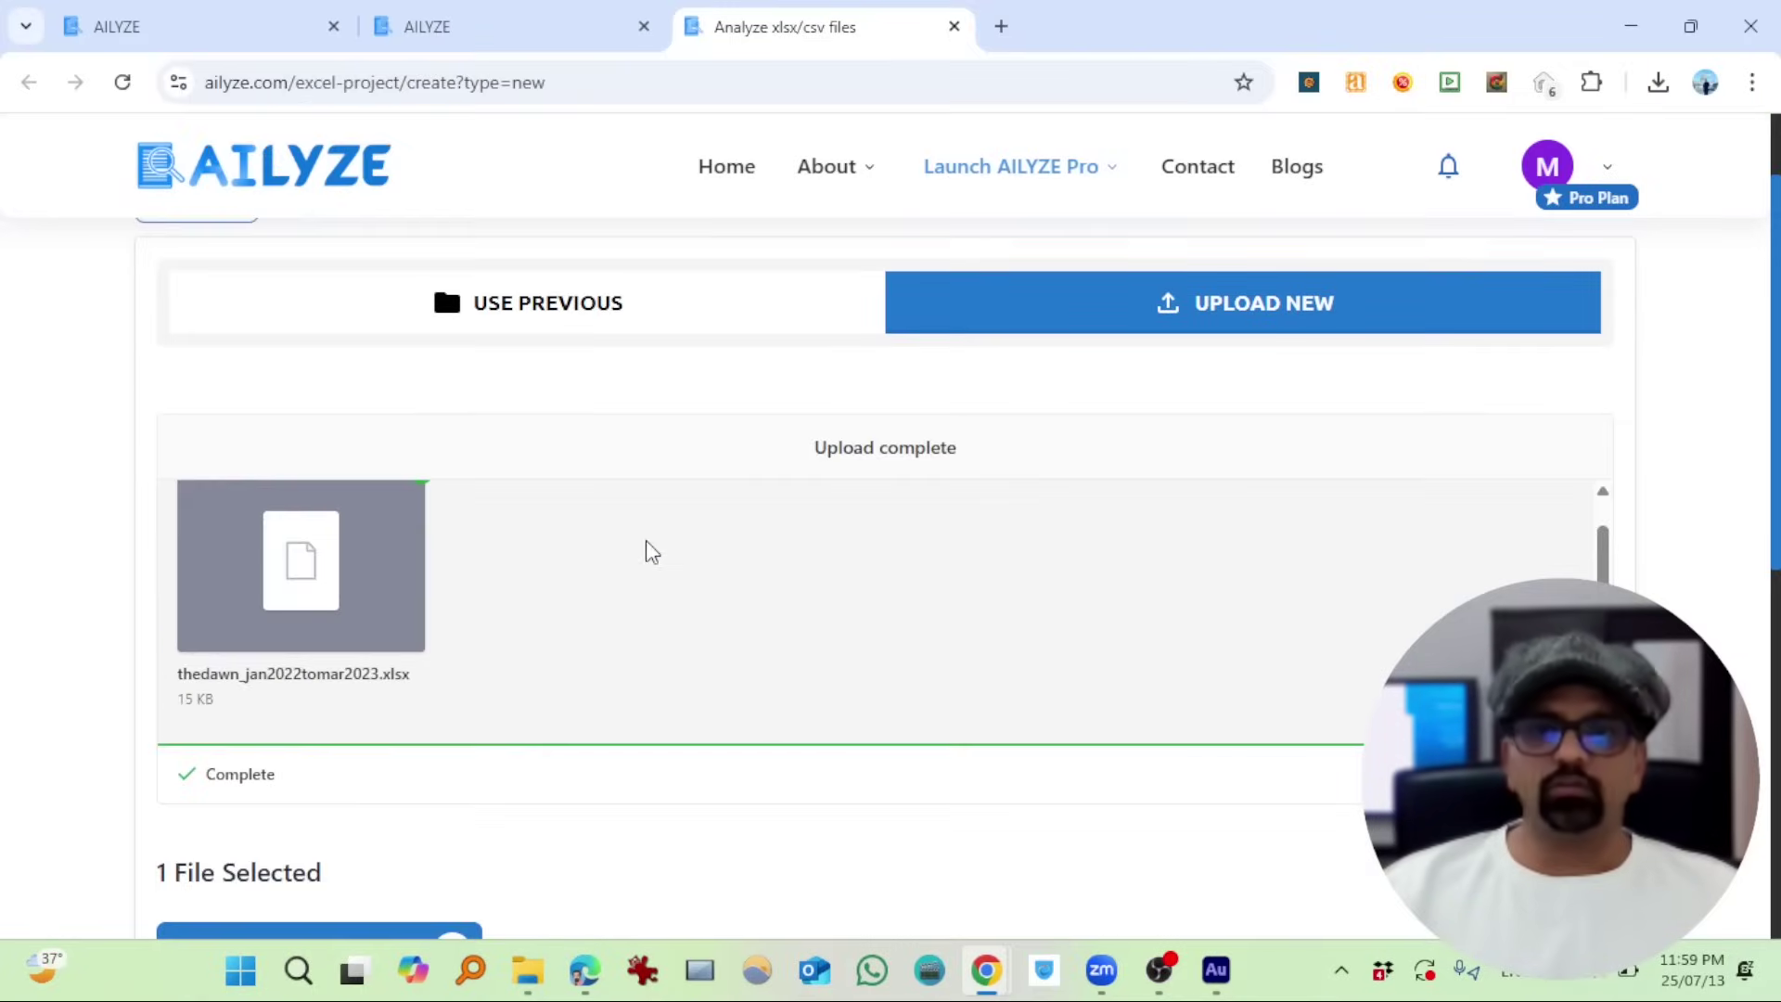
pyautogui.scroll(-1, 651, 555)
pyautogui.scroll(-5, 651, 555)
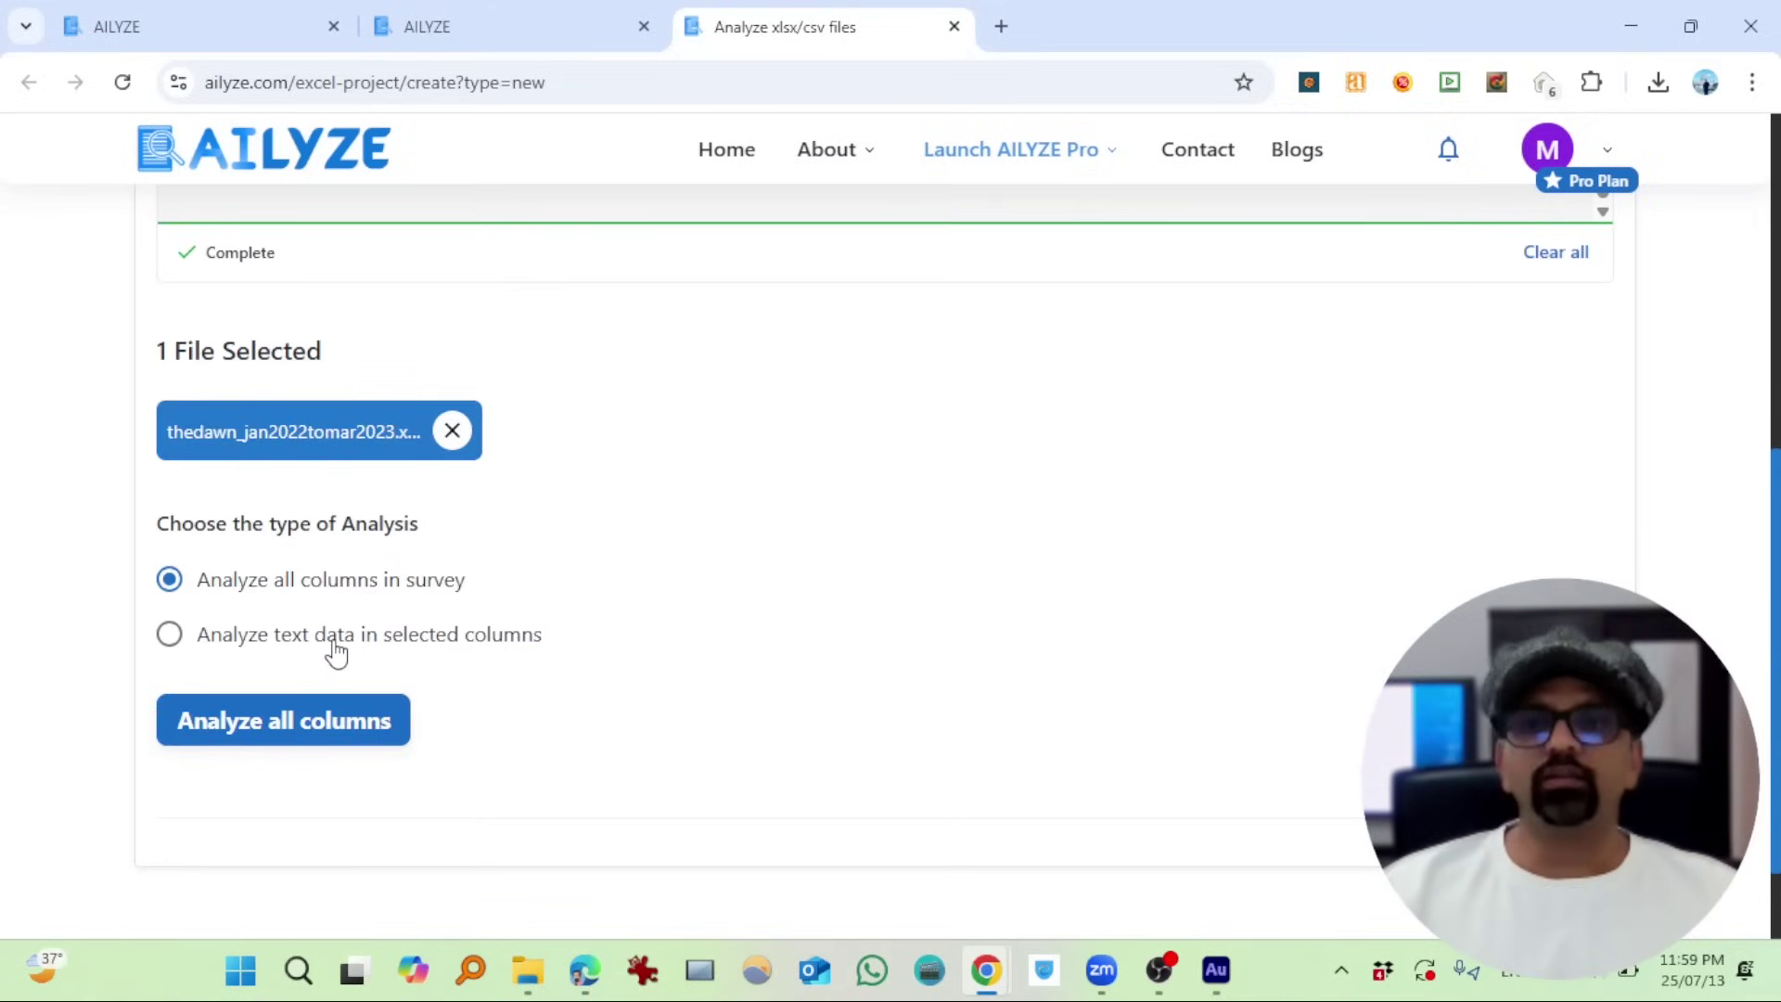
pyautogui.click(170, 635)
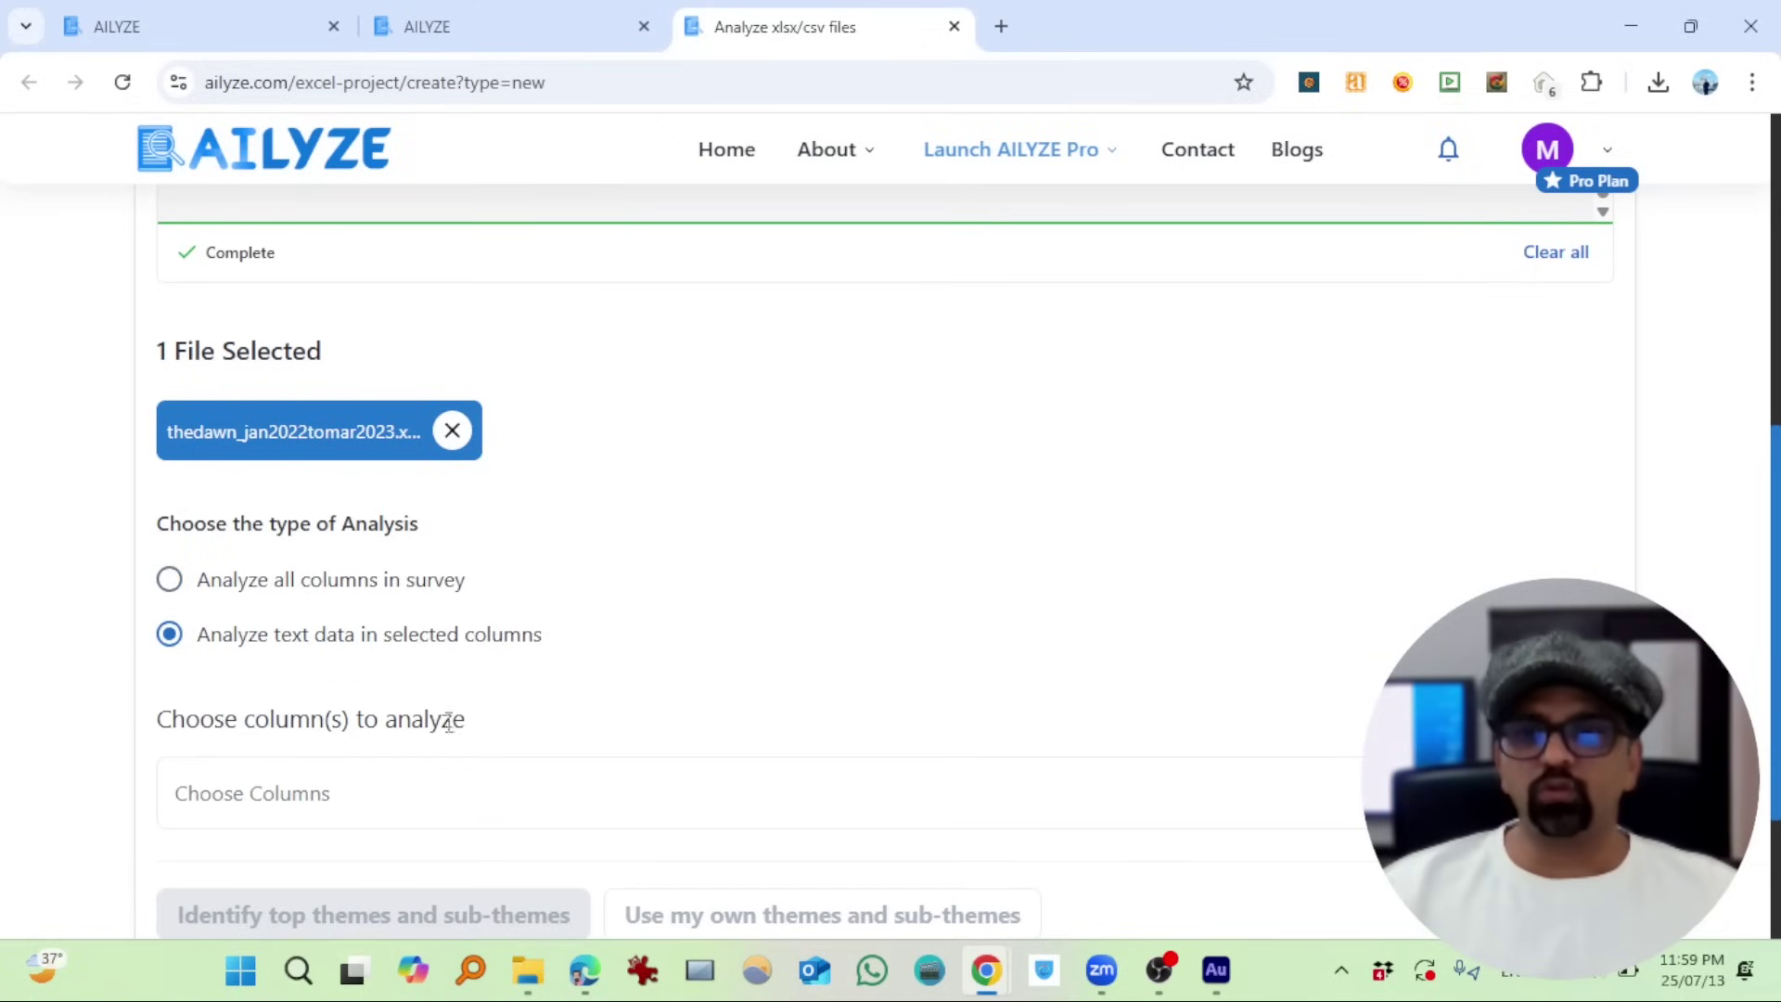
pyautogui.scroll(-3, 457, 719)
pyautogui.click(295, 559)
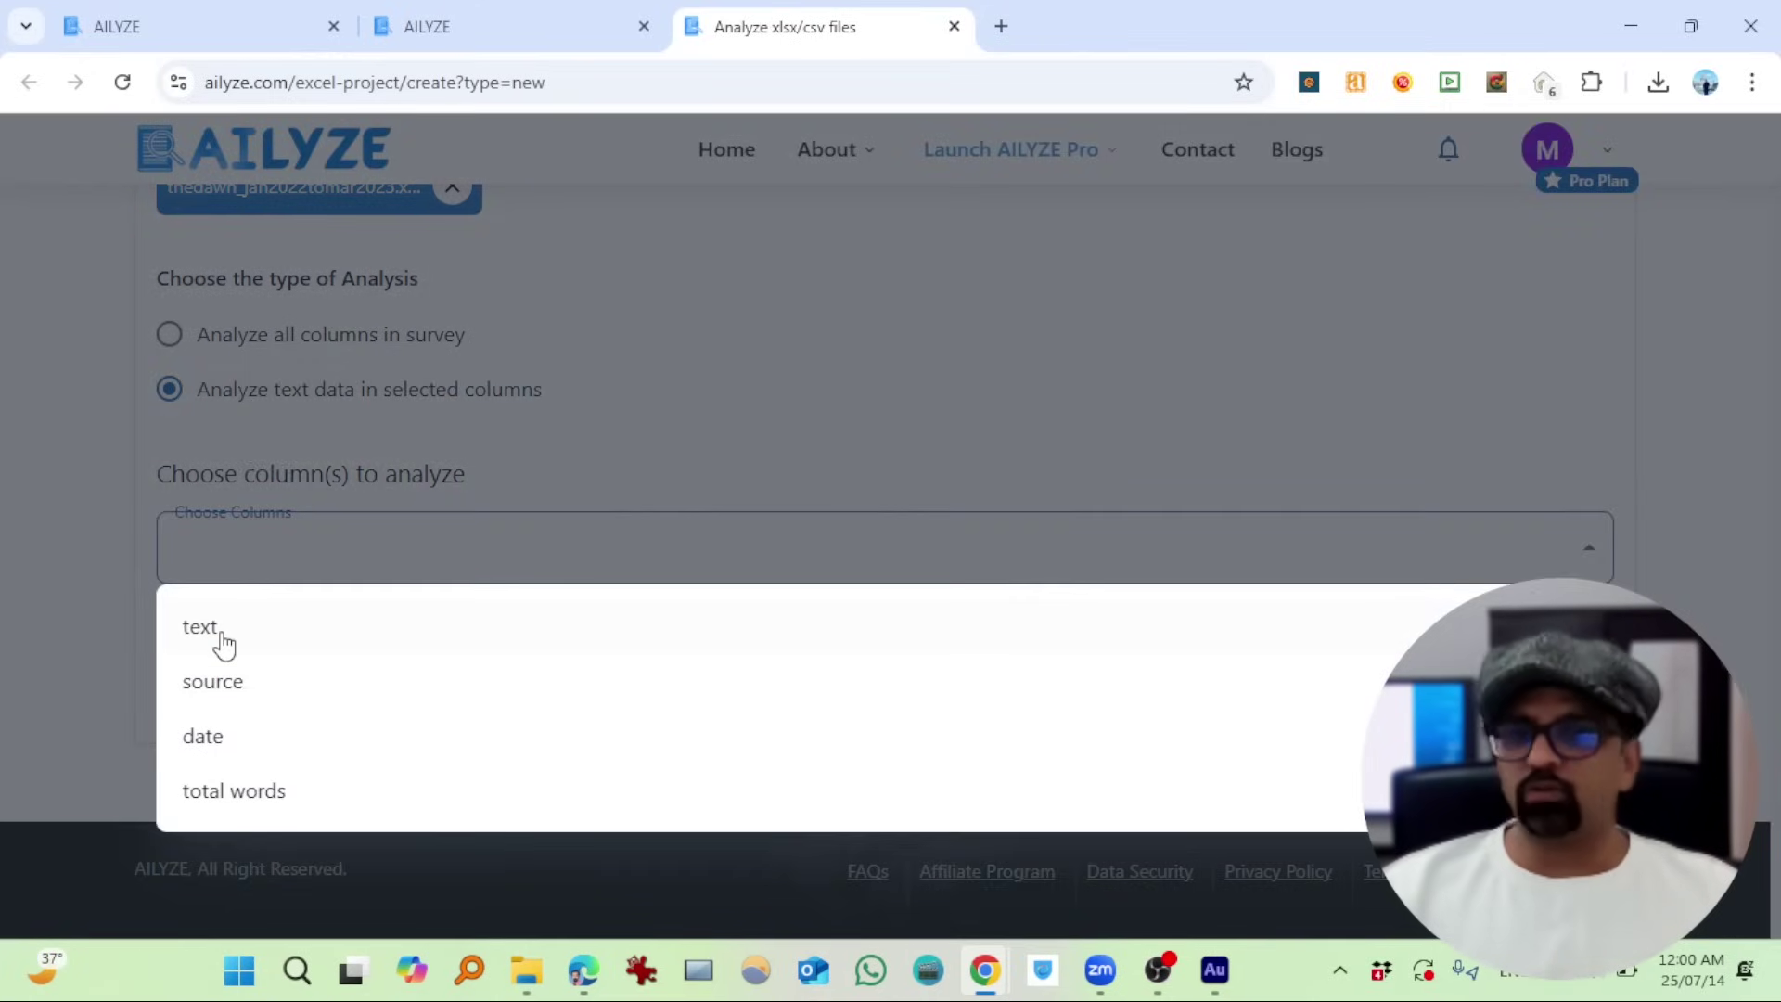
pyautogui.click(222, 635)
# - Change the instructions' theme count to 5 and generate the top themes and sub-themes
pyautogui.scroll(-1, 310, 594)
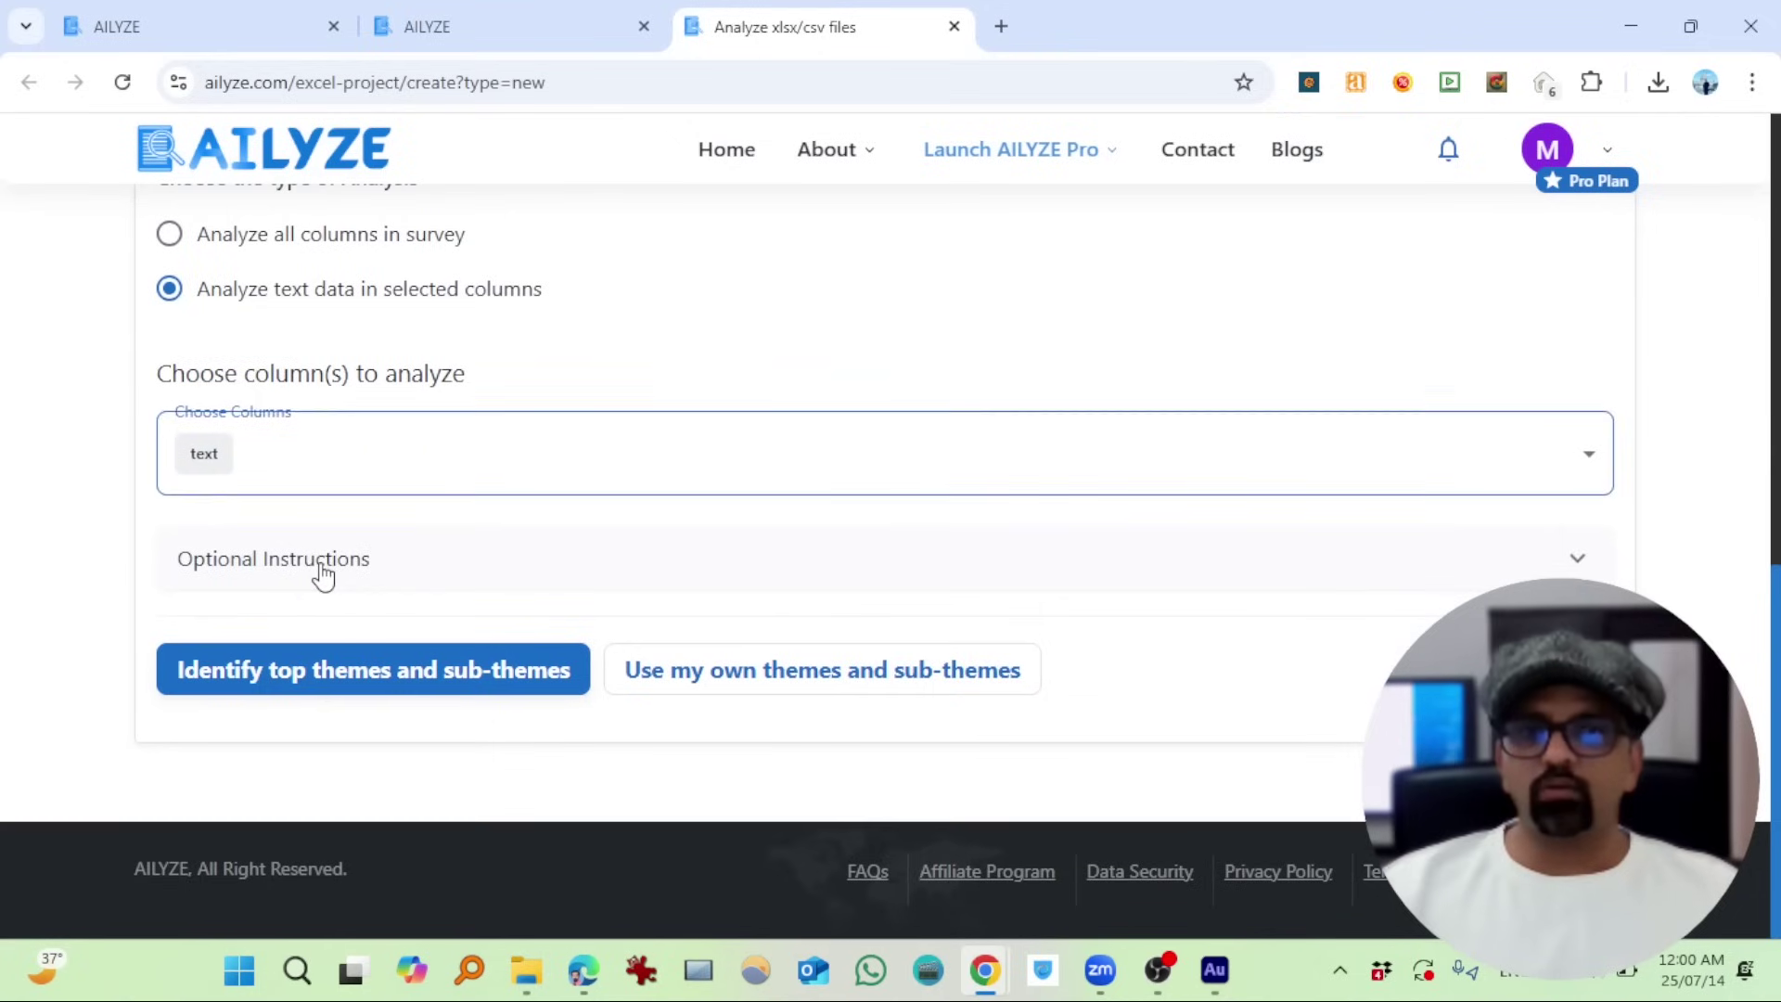
pyautogui.click(313, 590)
pyautogui.moveTo(302, 670); pyautogui.dragTo(272, 671)
pyautogui.write('5')
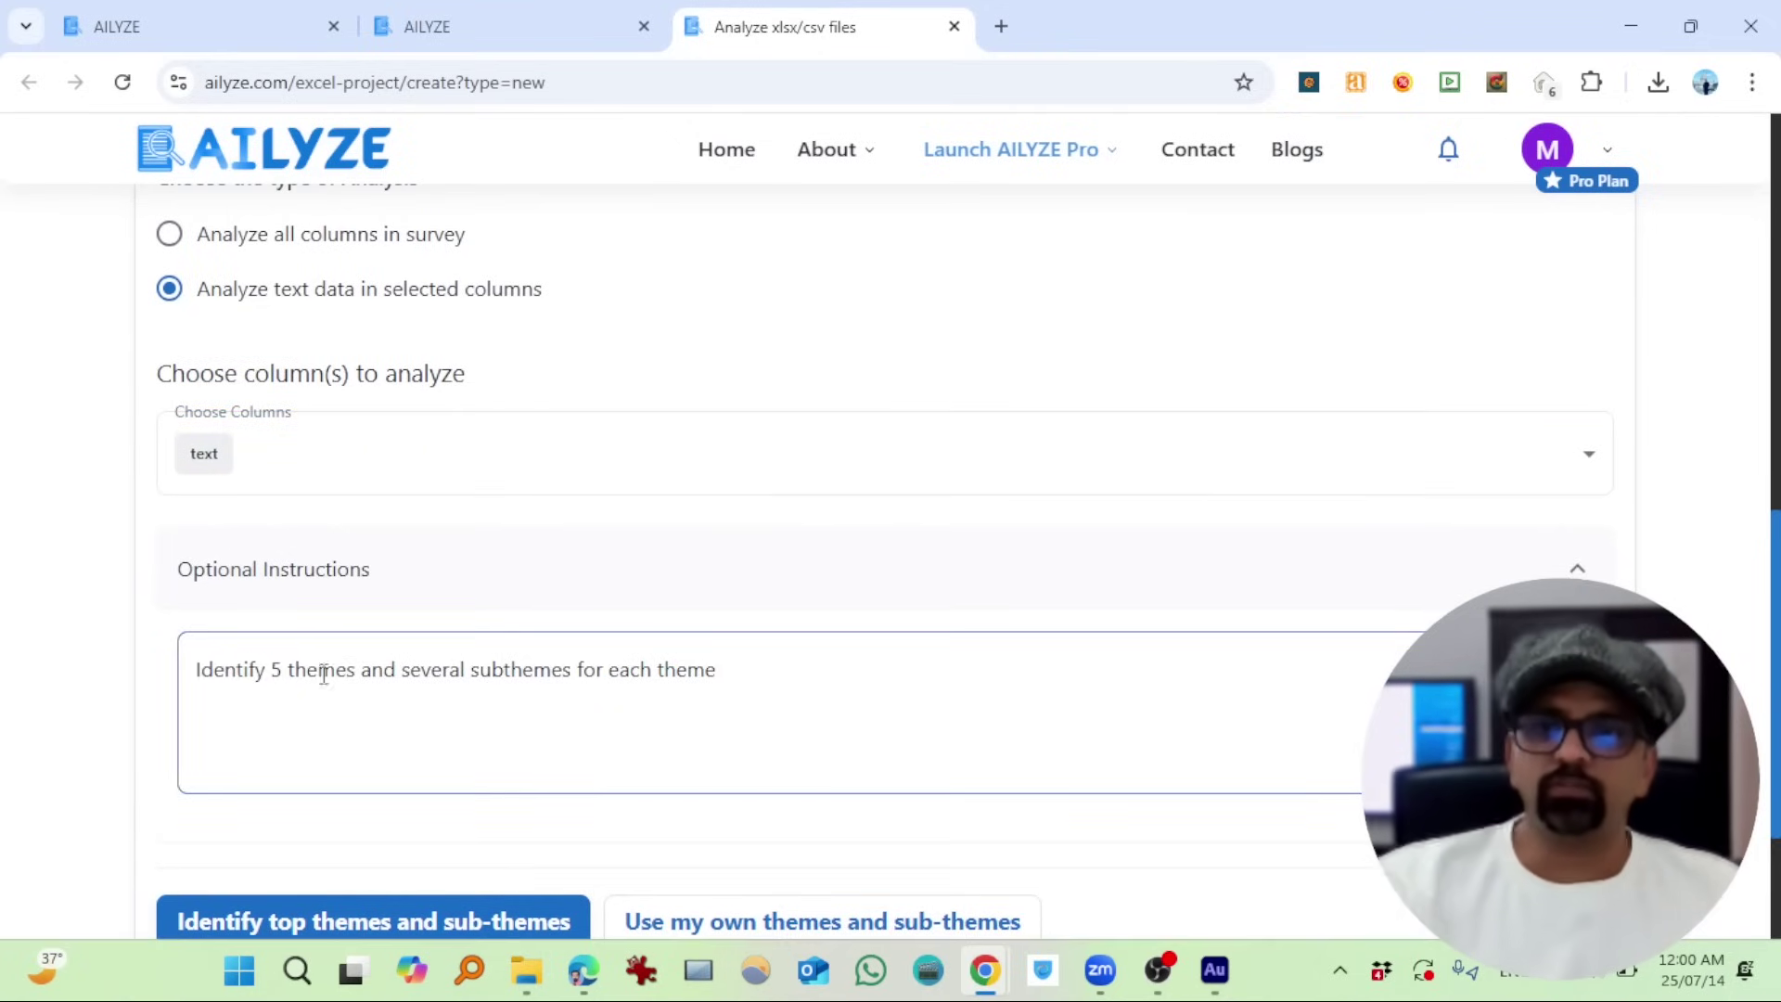
pyautogui.scroll(-3, 631, 691)
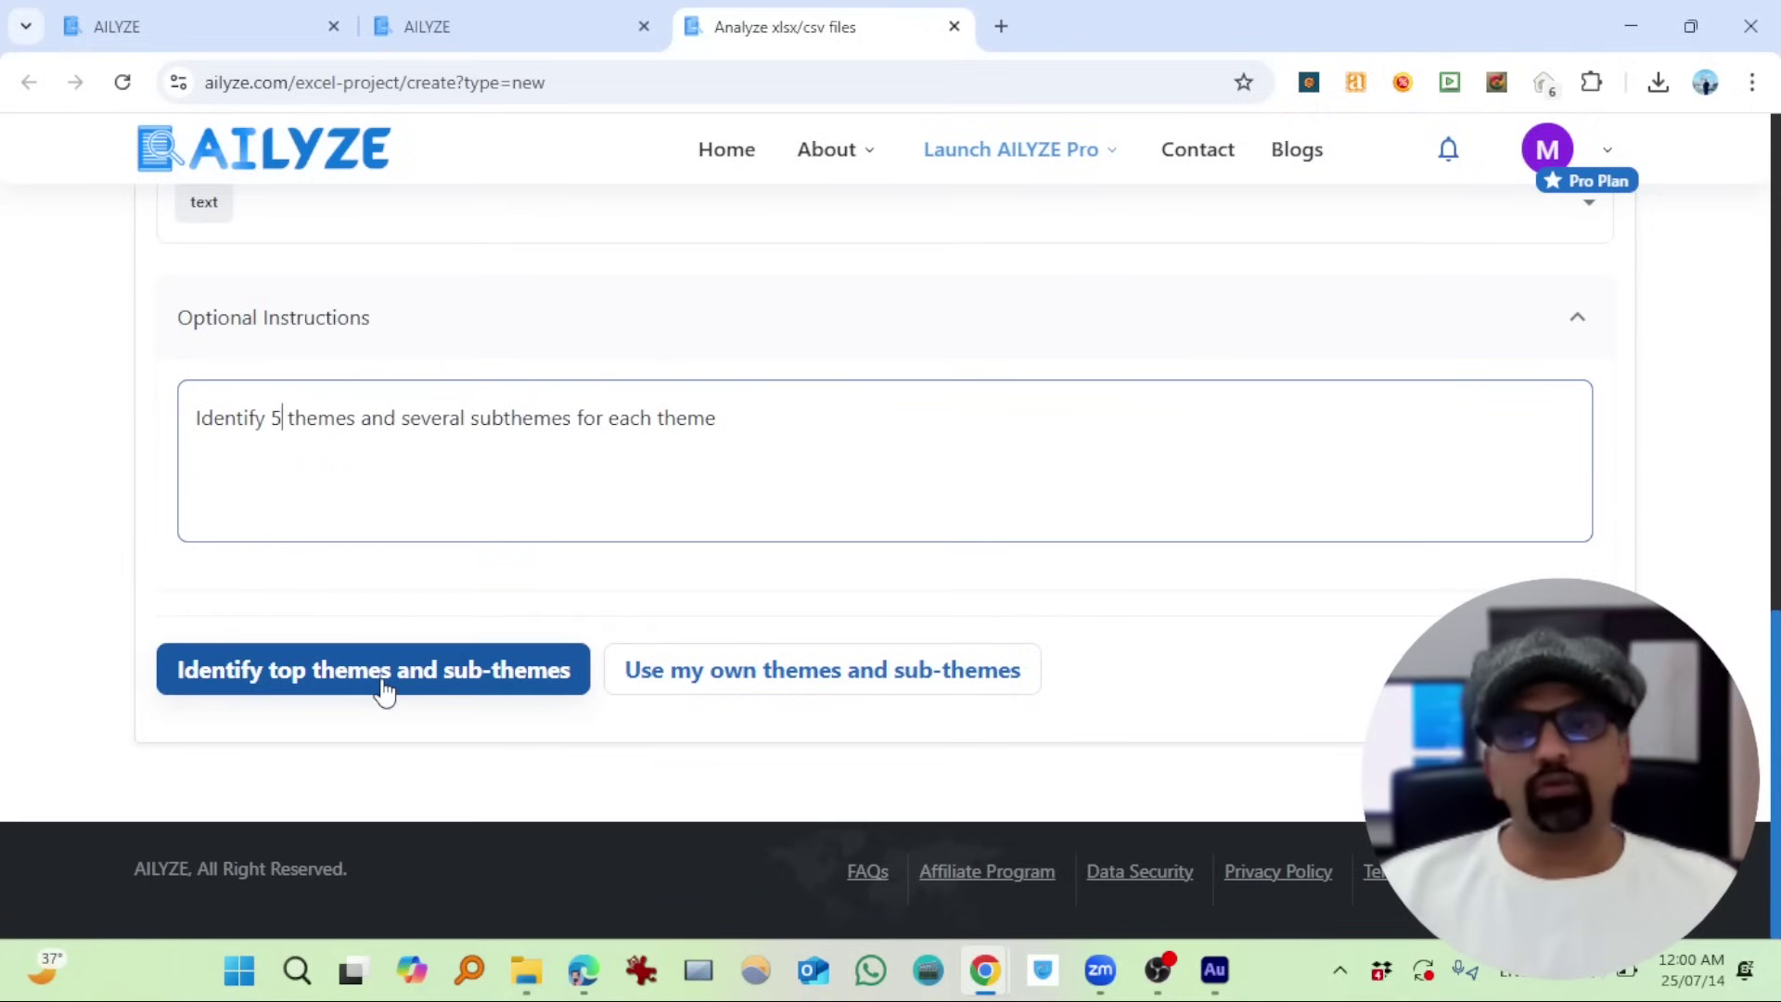
pyautogui.click(383, 684)
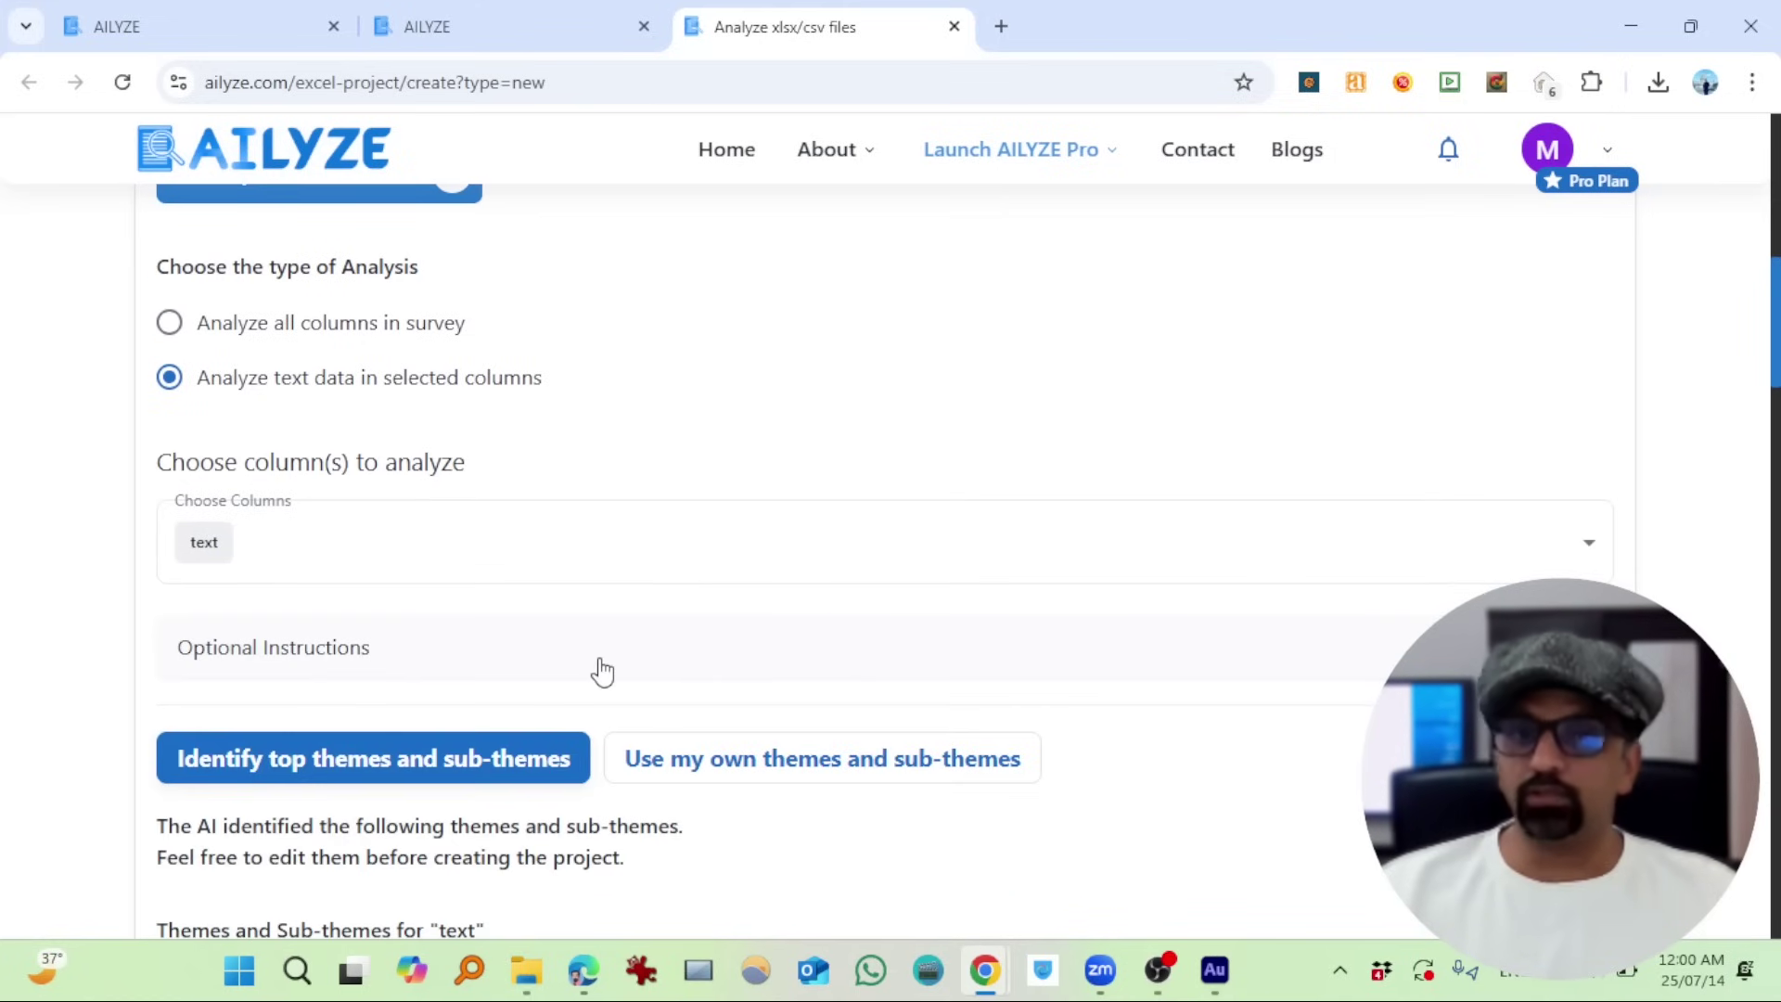
# - Scroll through the five generated themes and their sub-themes down to the Code each row button
pyautogui.scroll(-5, 596, 668)
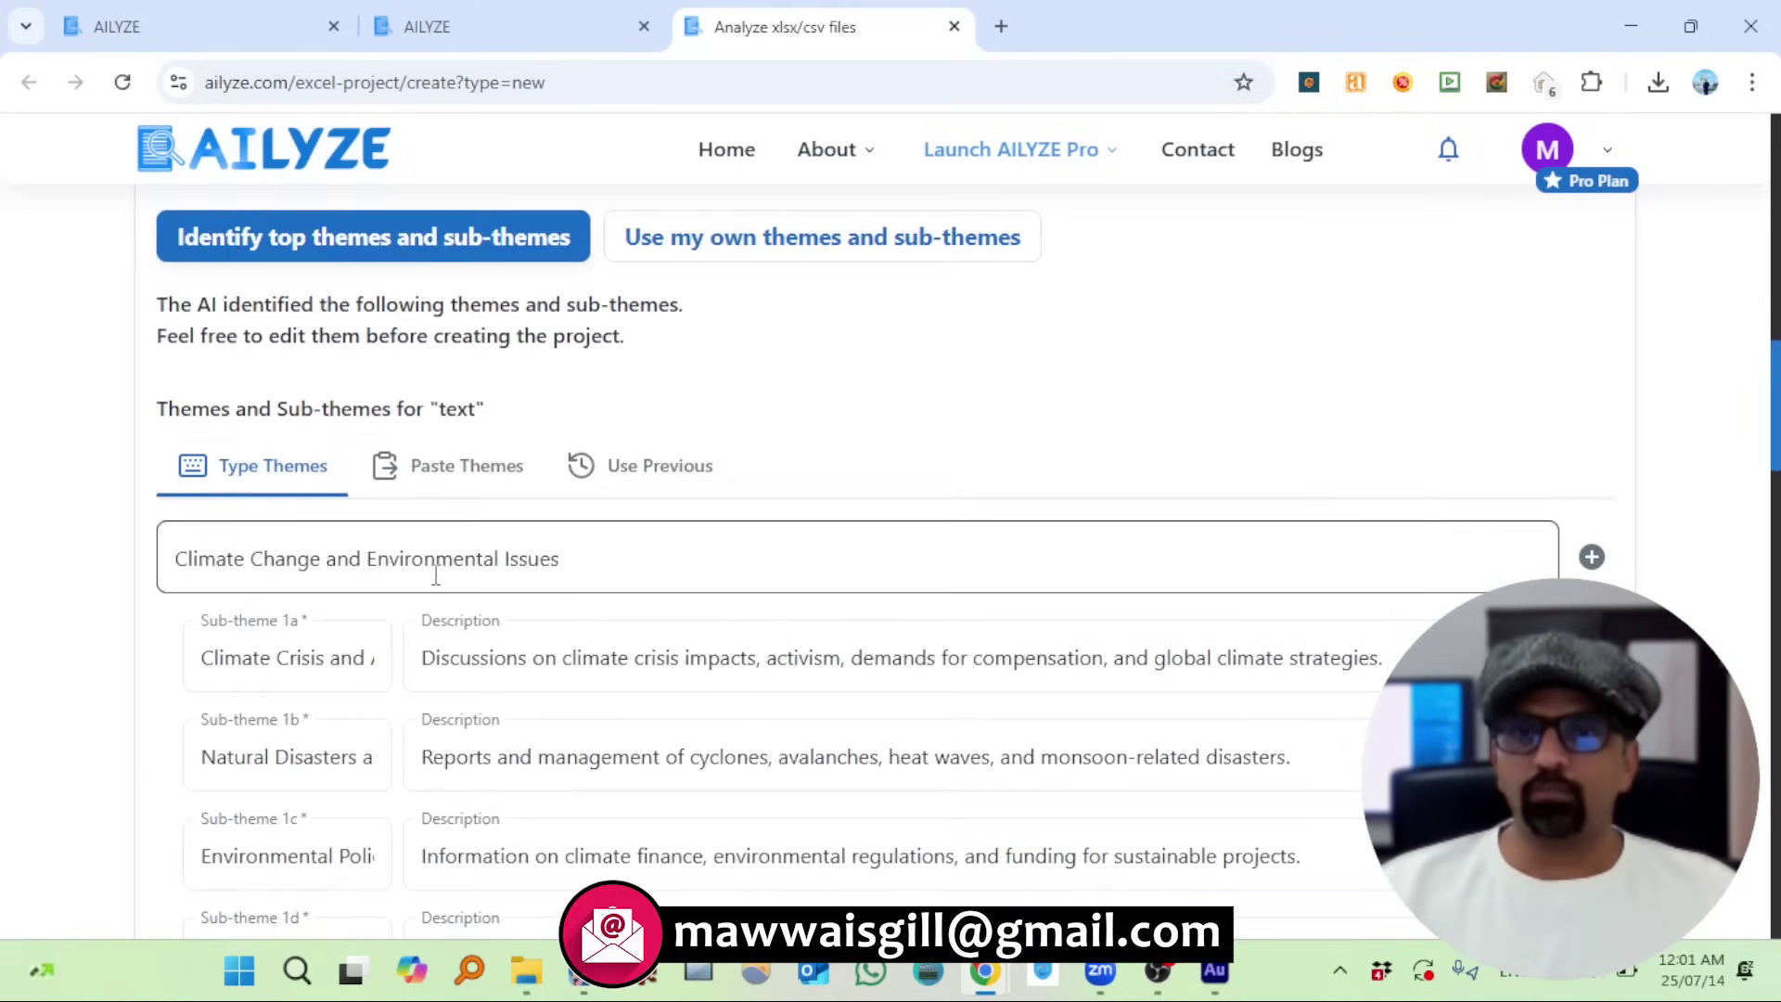
pyautogui.scroll(-5, 528, 603)
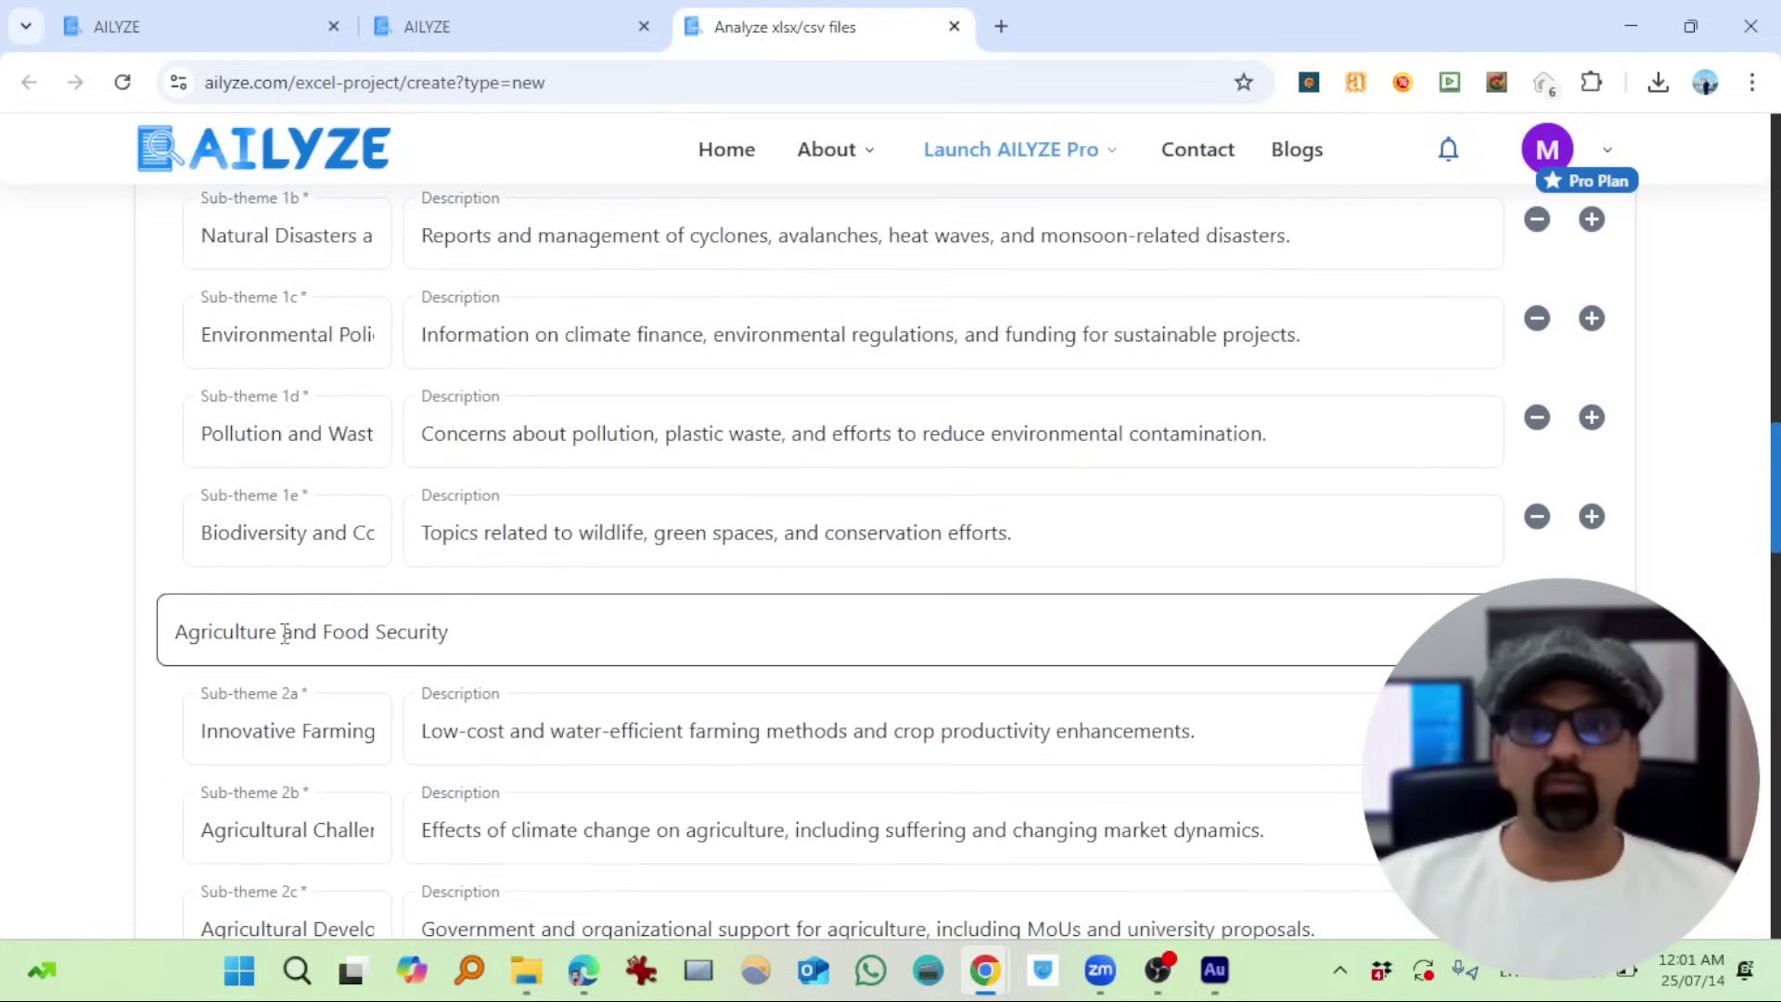
pyautogui.scroll(-6, 297, 630)
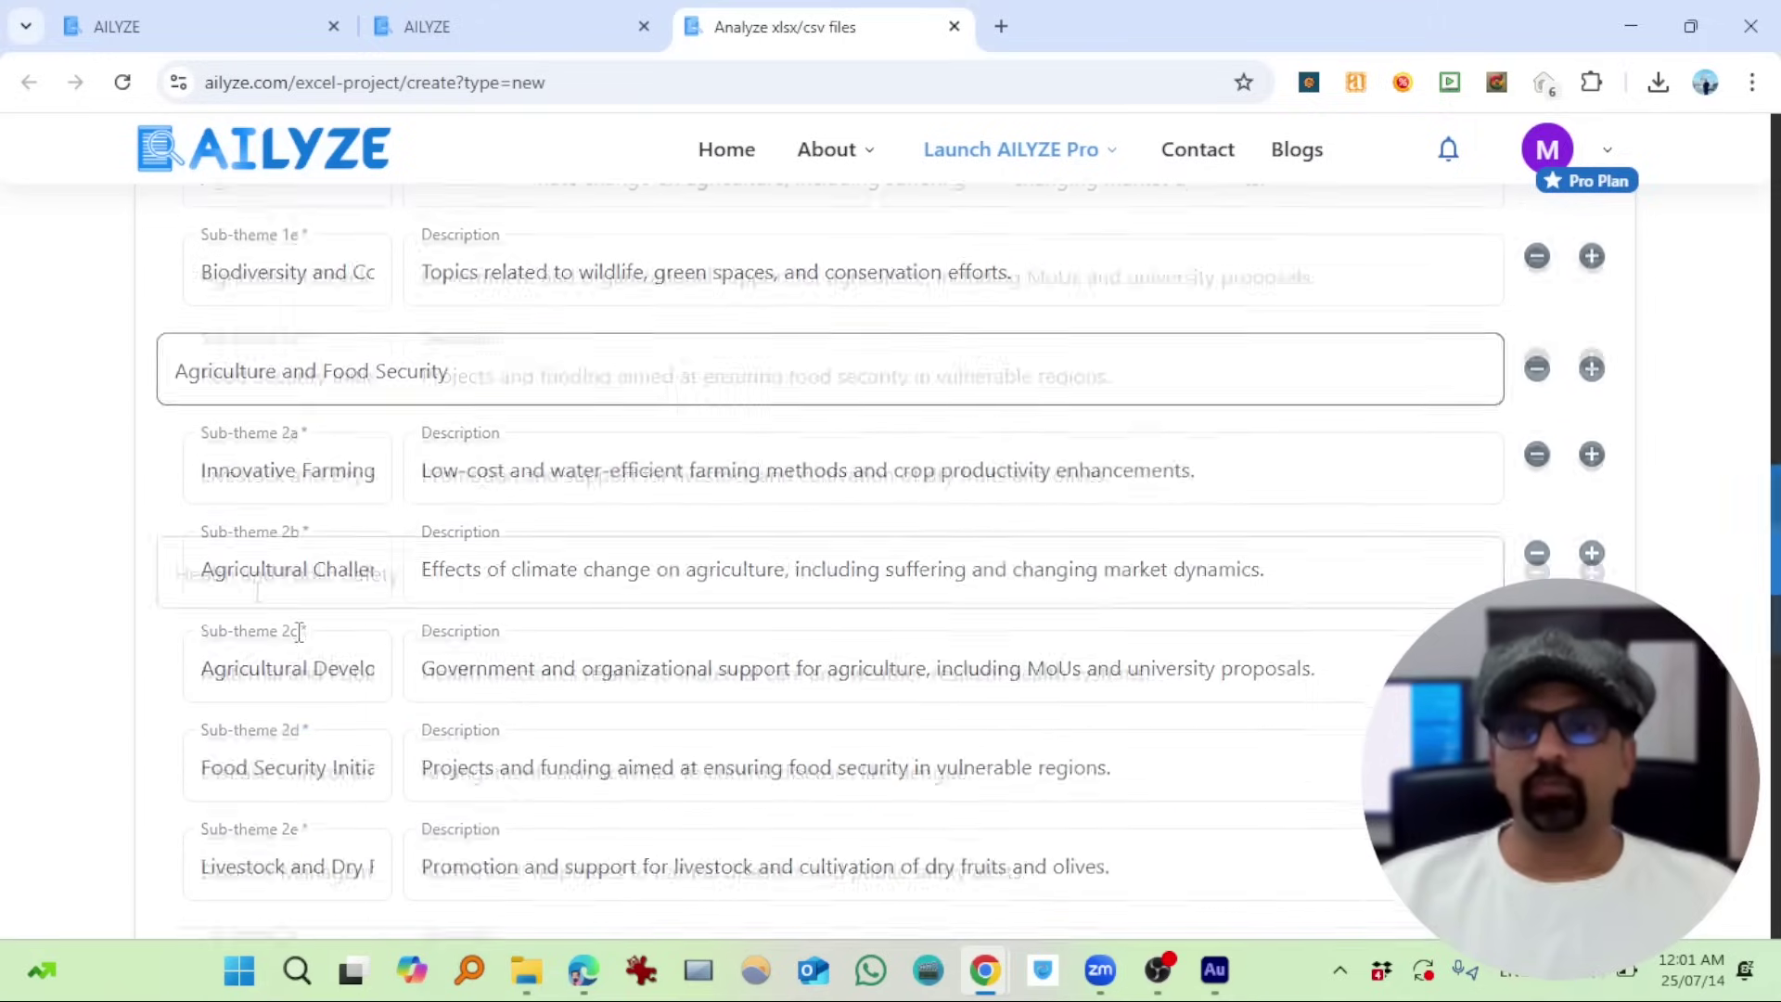
pyautogui.scroll(-7, 380, 594)
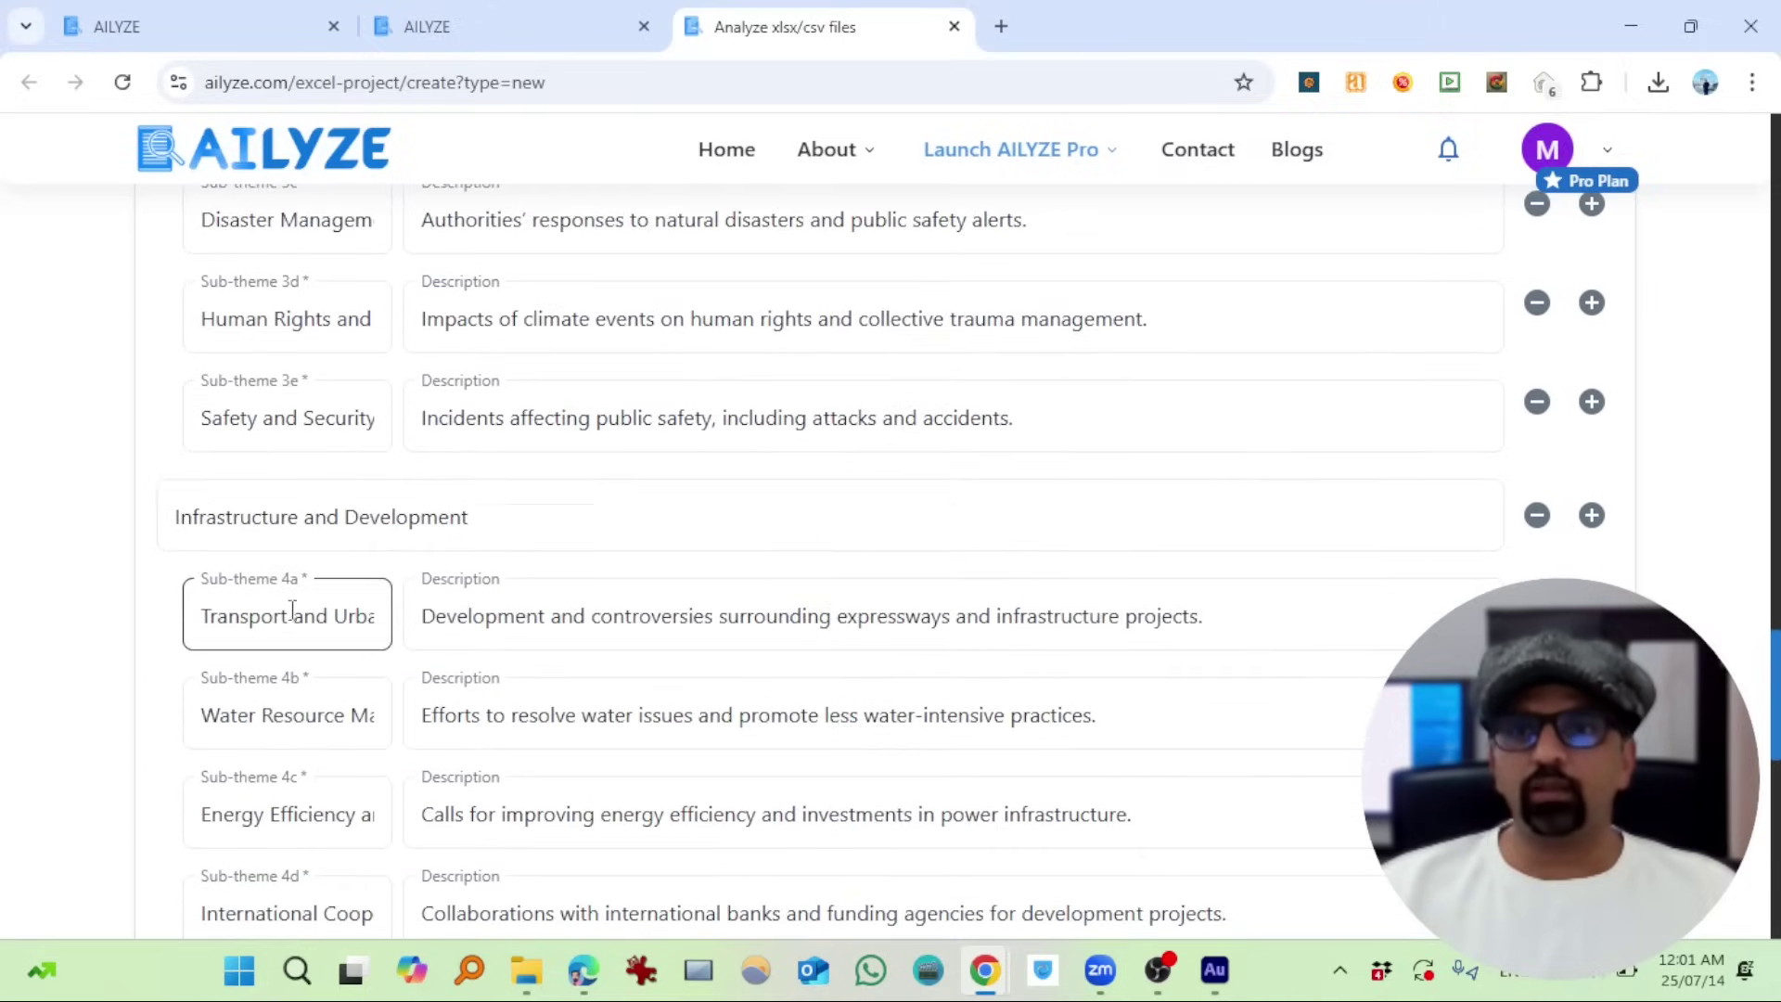
pyautogui.scroll(-5, 362, 605)
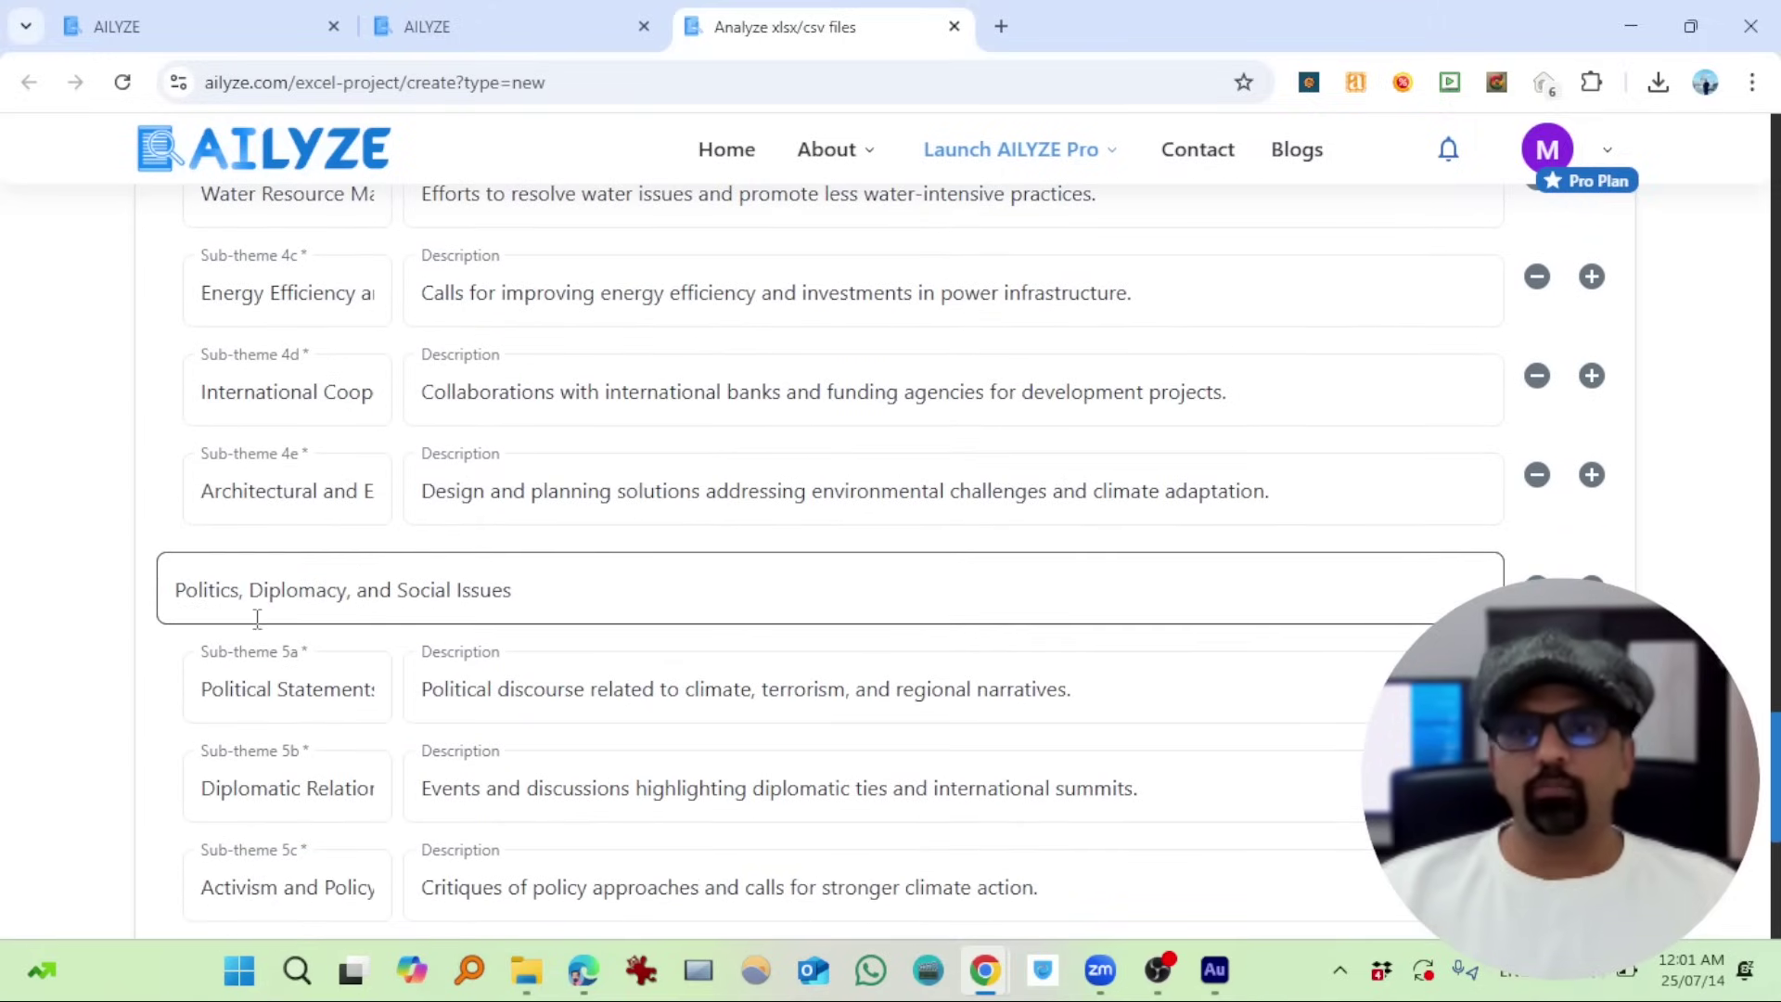
pyautogui.scroll(-7, 399, 604)
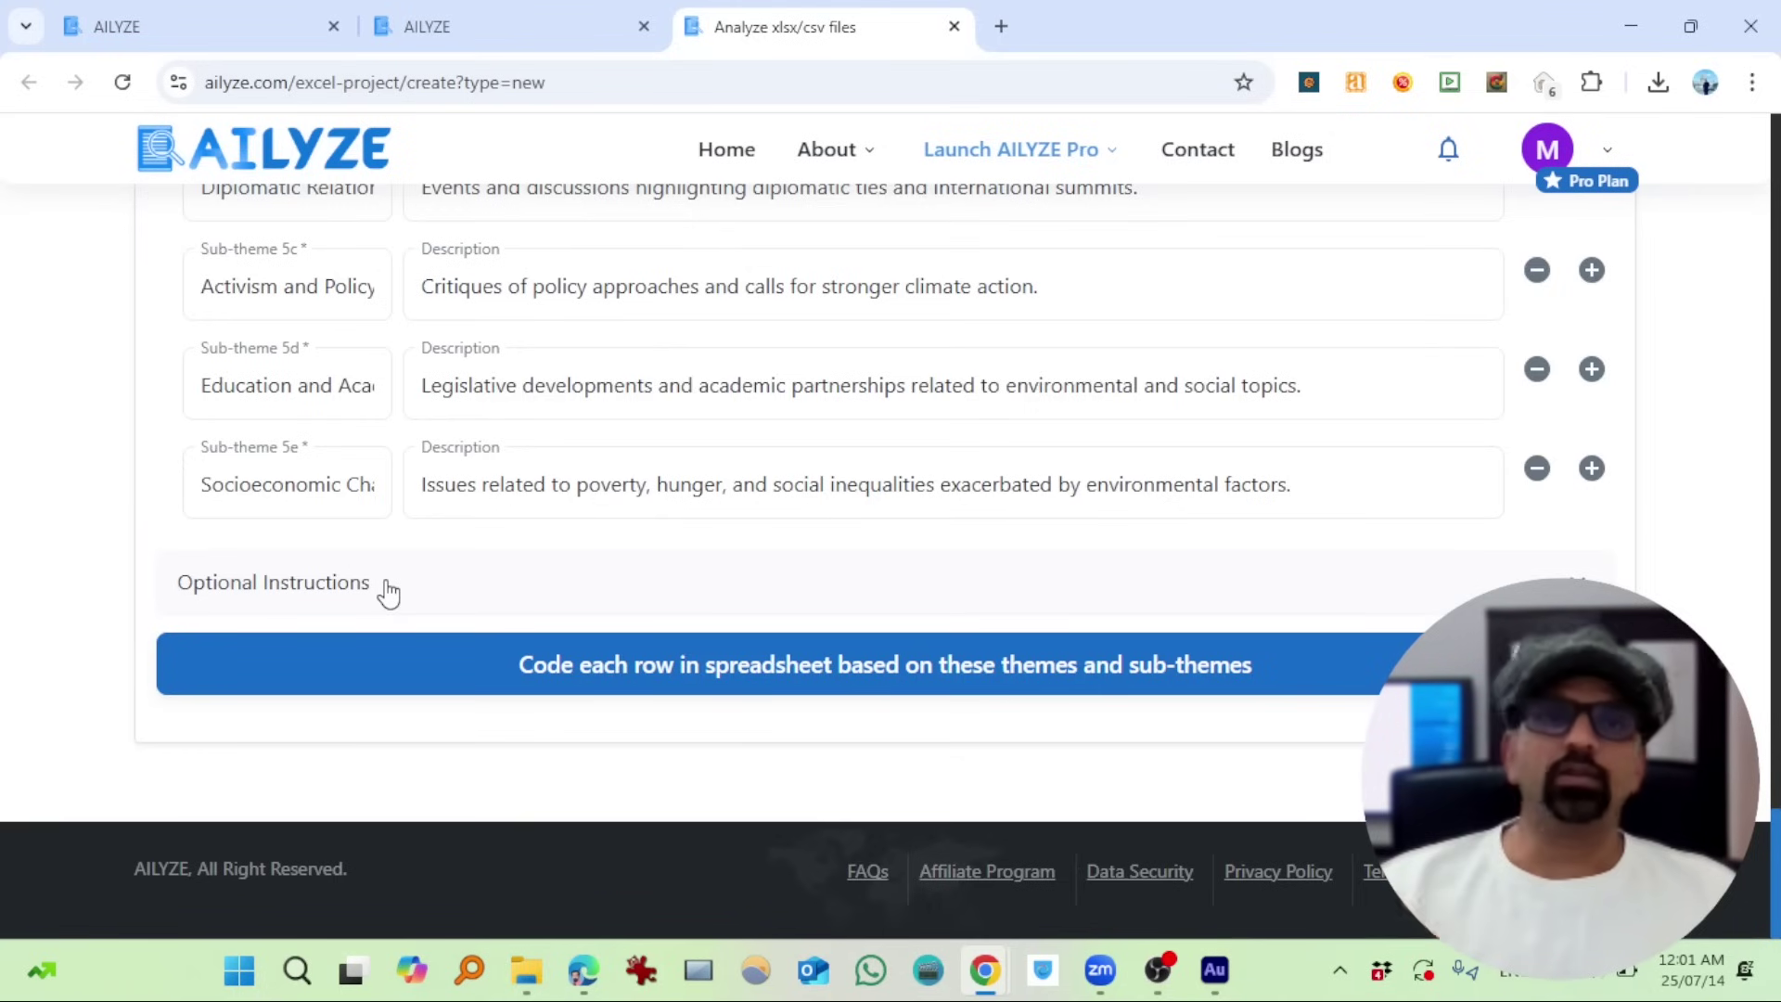
# - Submit every spreadsheet row for coding, dismiss the Request Submitted message, and return to Recent Projects
pyautogui.scroll(1, 603, 748)
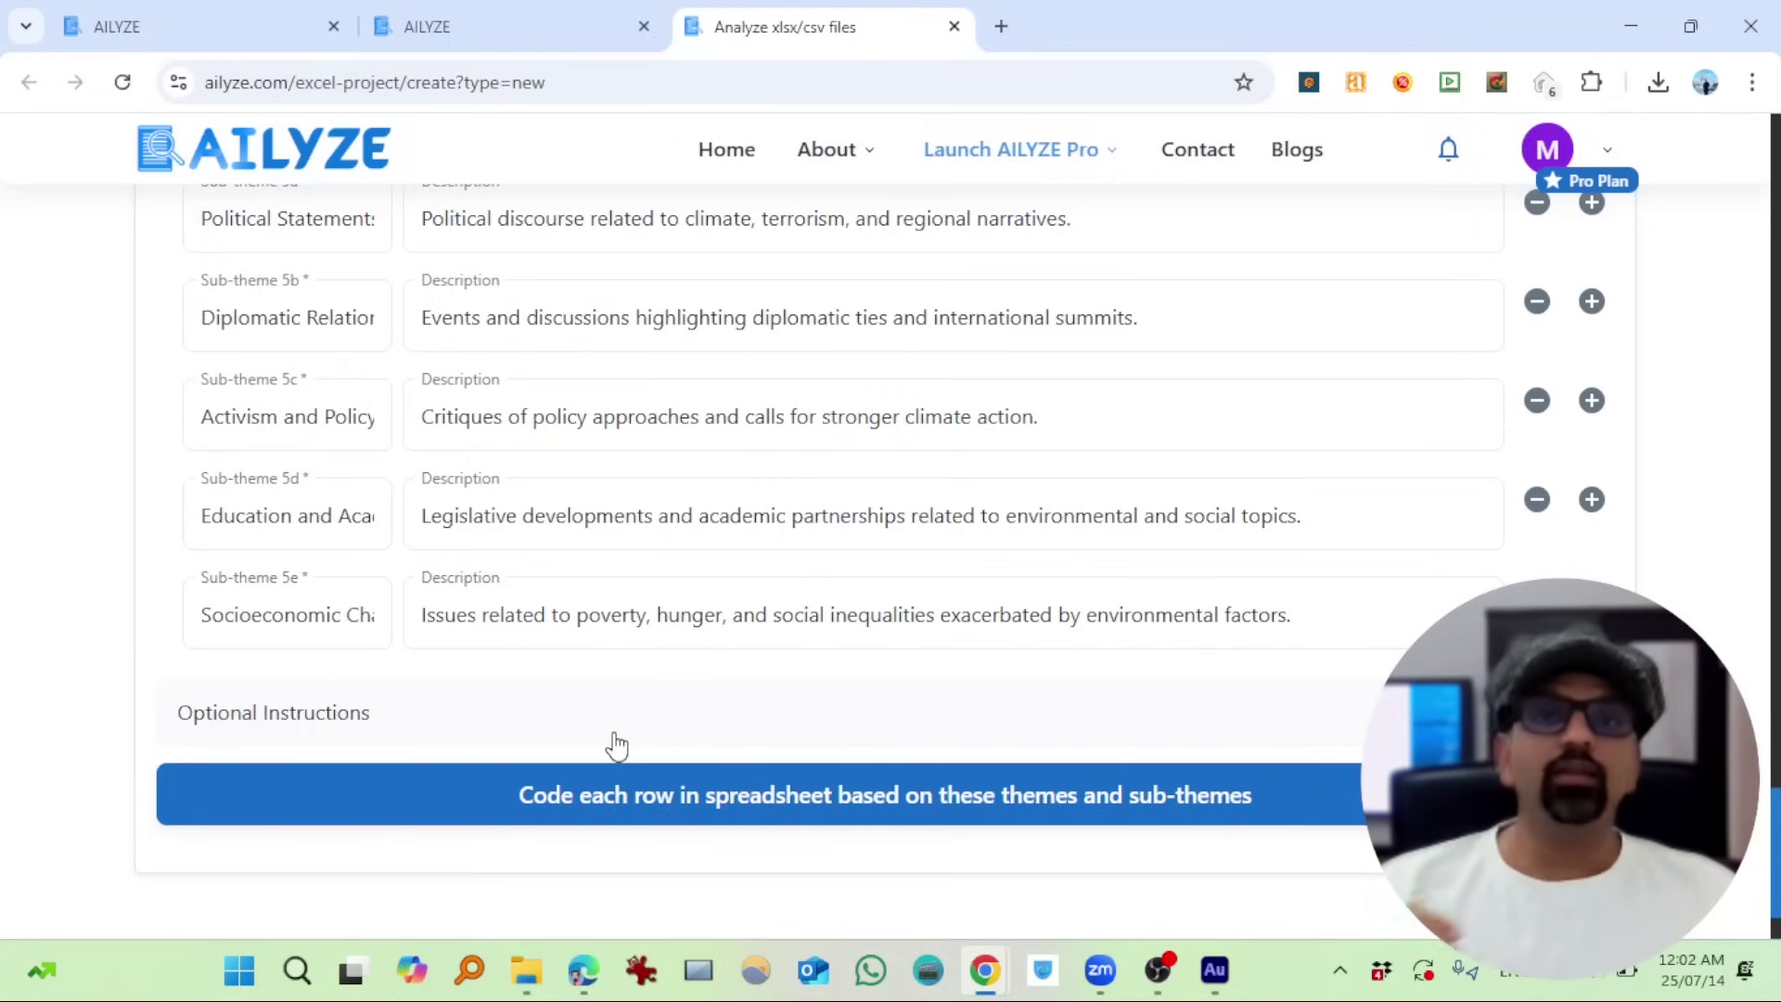
pyautogui.click(646, 797)
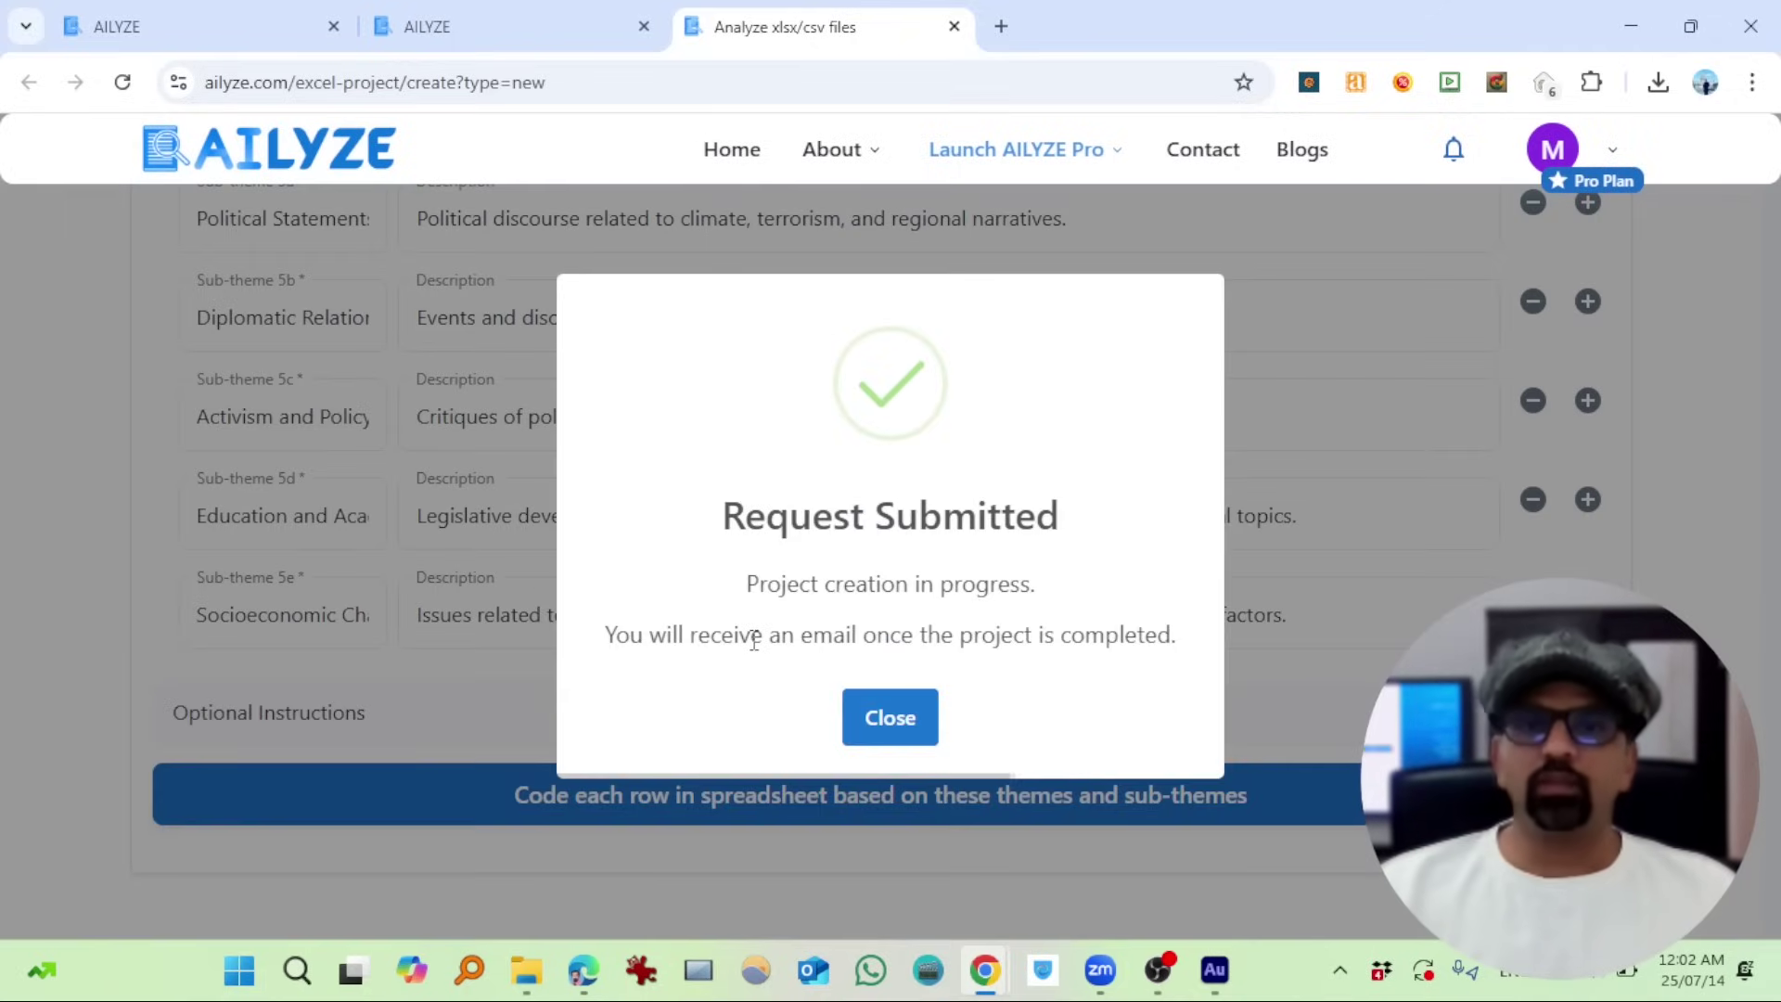
pyautogui.click(889, 718)
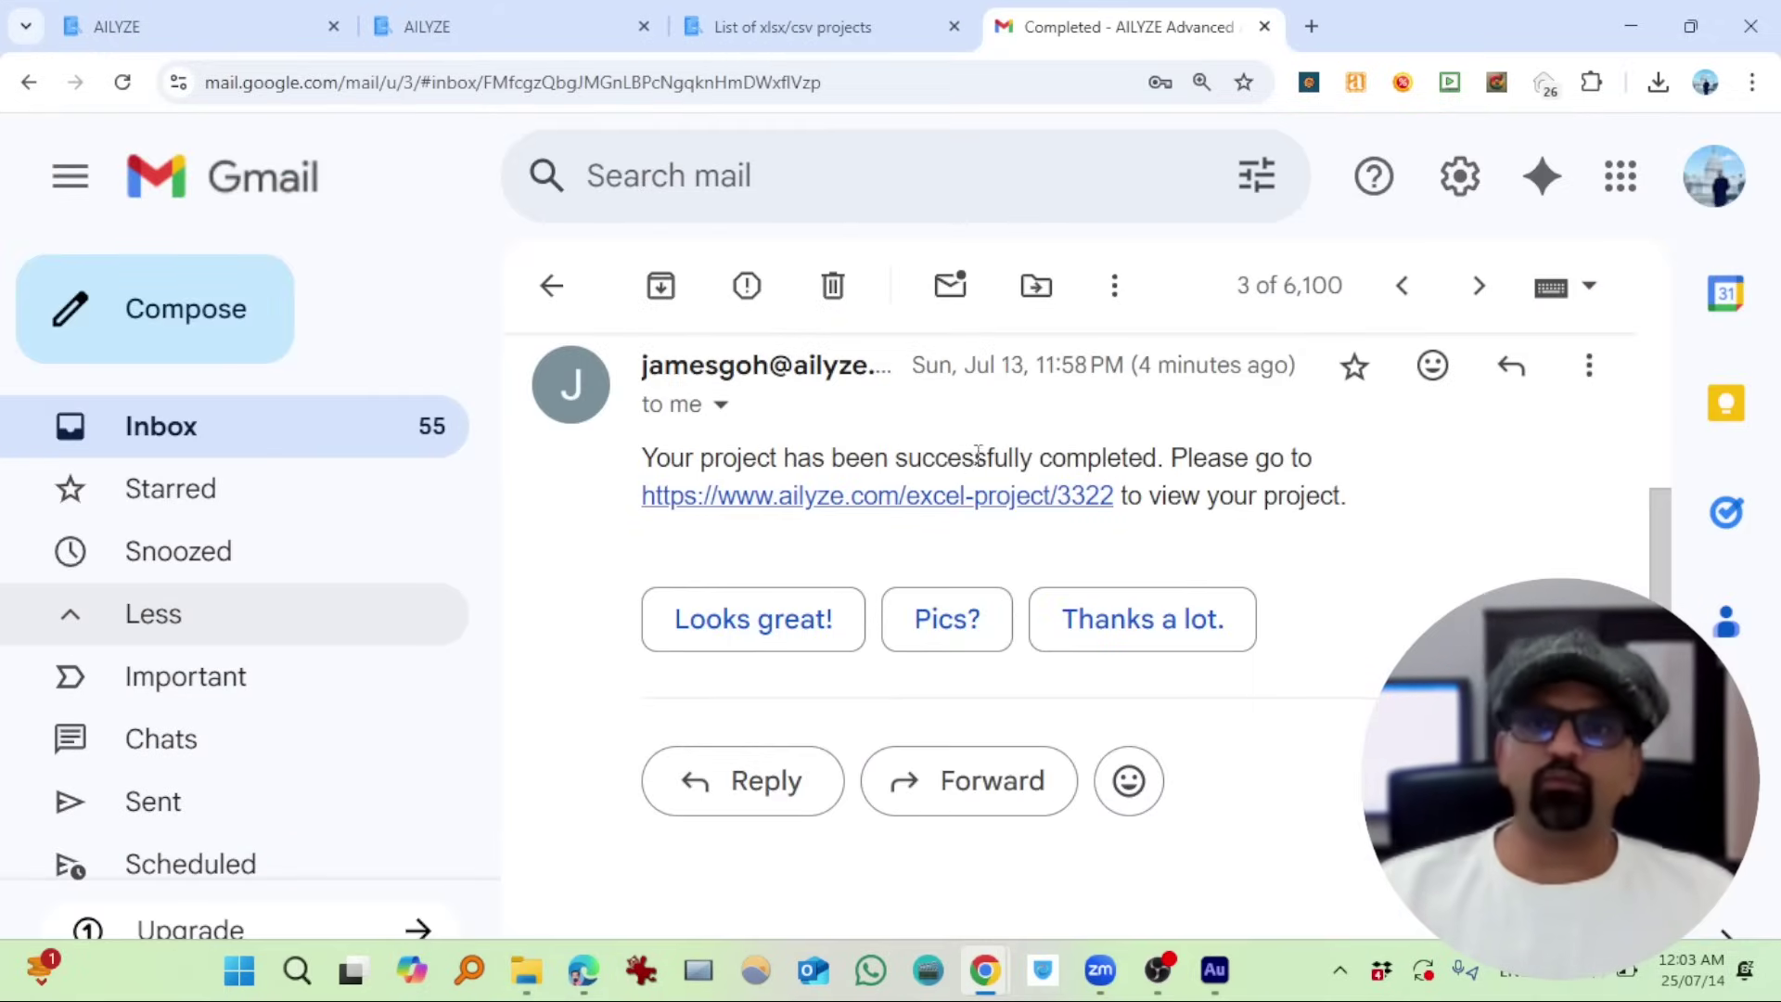
pyautogui.click(571, 19)
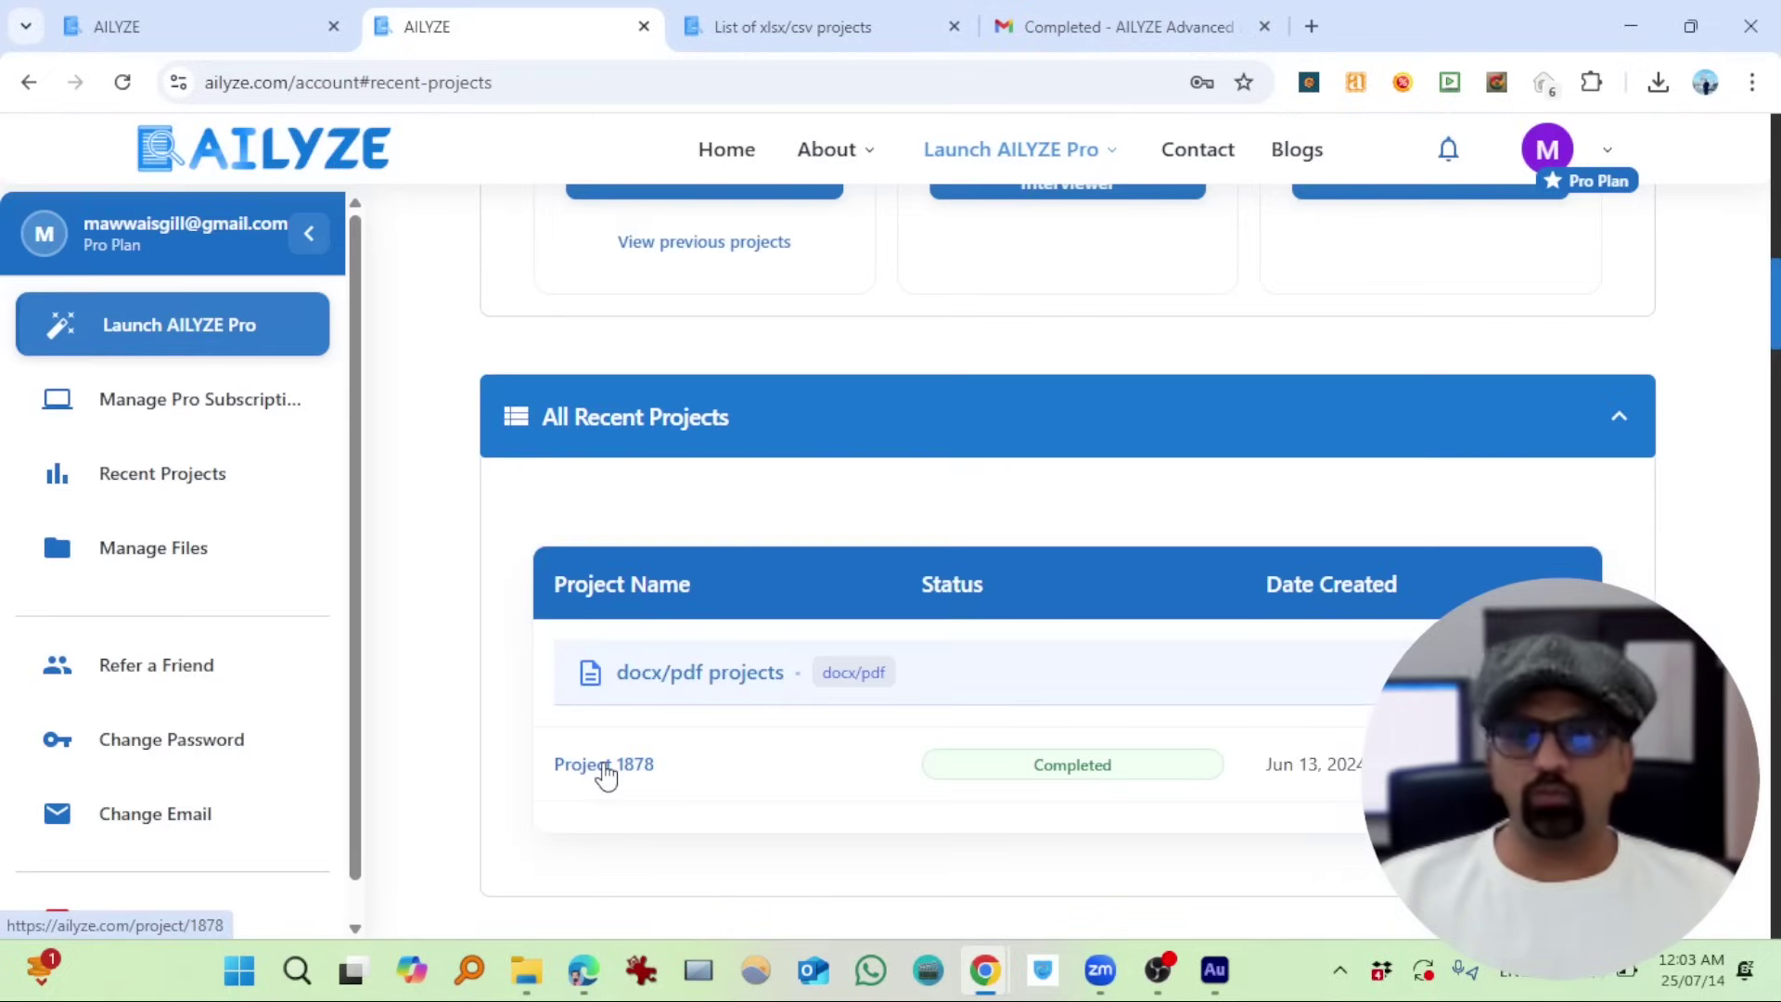
# - Open completed Project 3322 and read its synthesis down to the themes chart (Climate Change 34, Disasters 18, Agriculture 14)
pyautogui.click(604, 767)
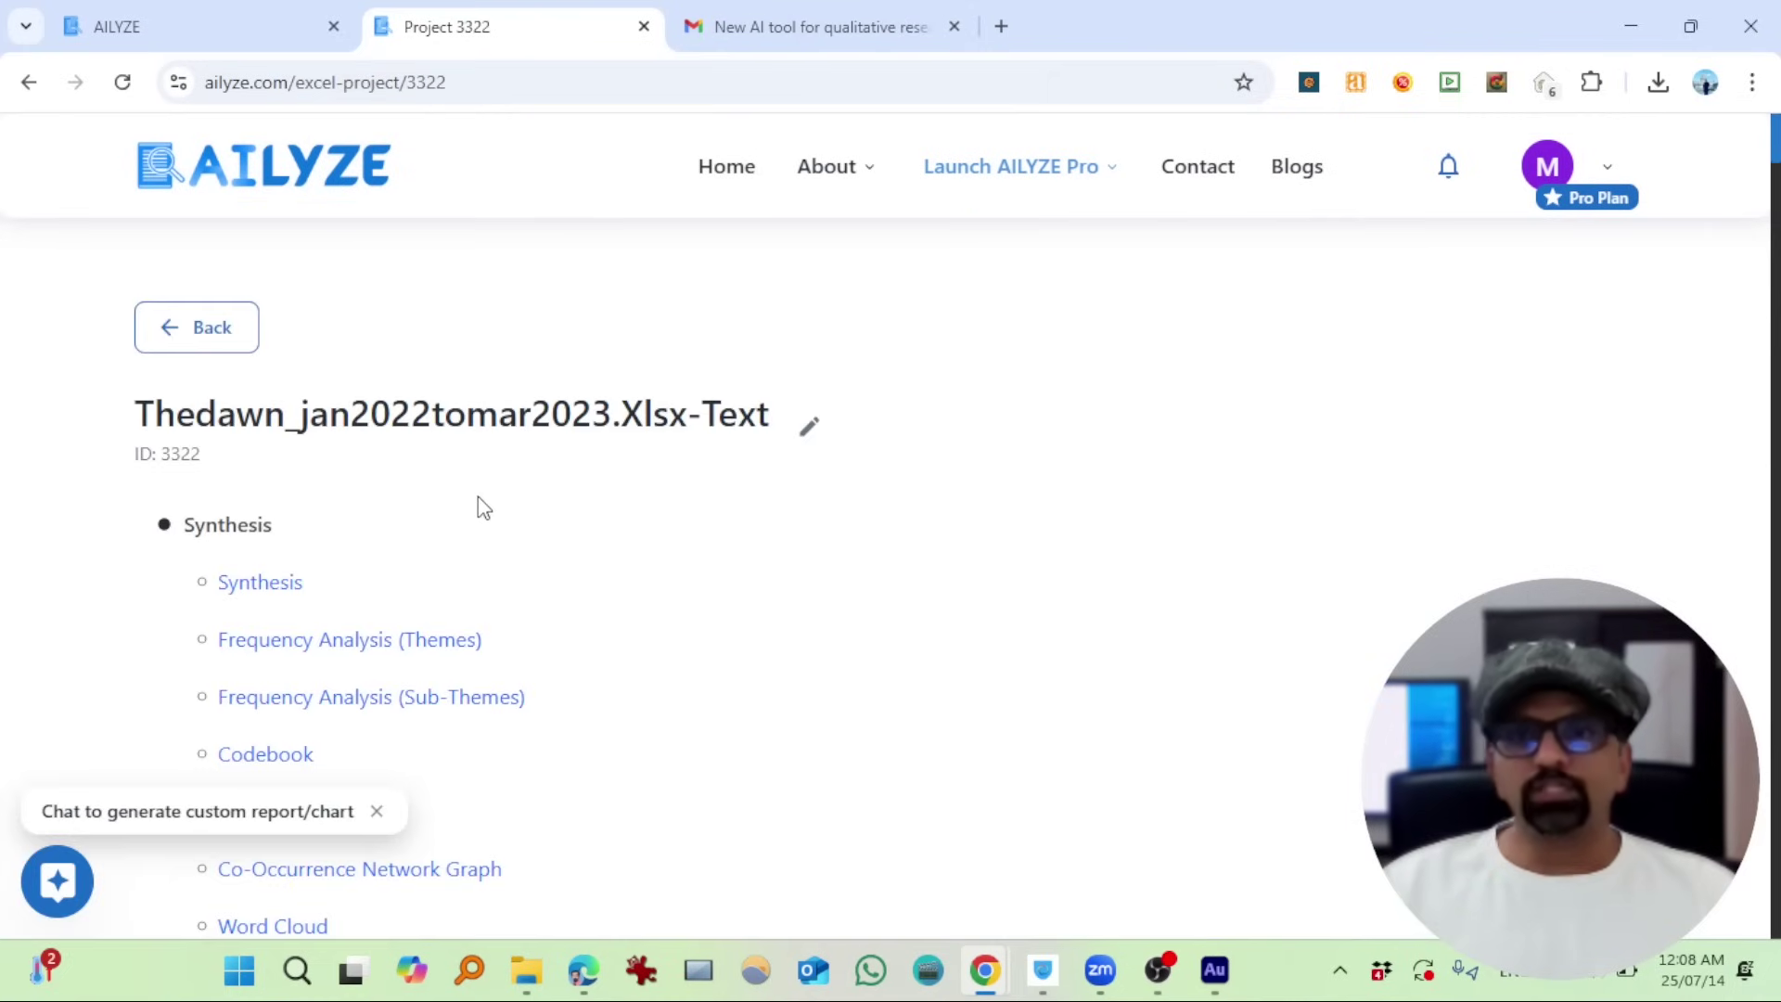
pyautogui.scroll(-1, 476, 501)
pyautogui.scroll(1, 207, 557)
pyautogui.scroll(-1, 297, 545)
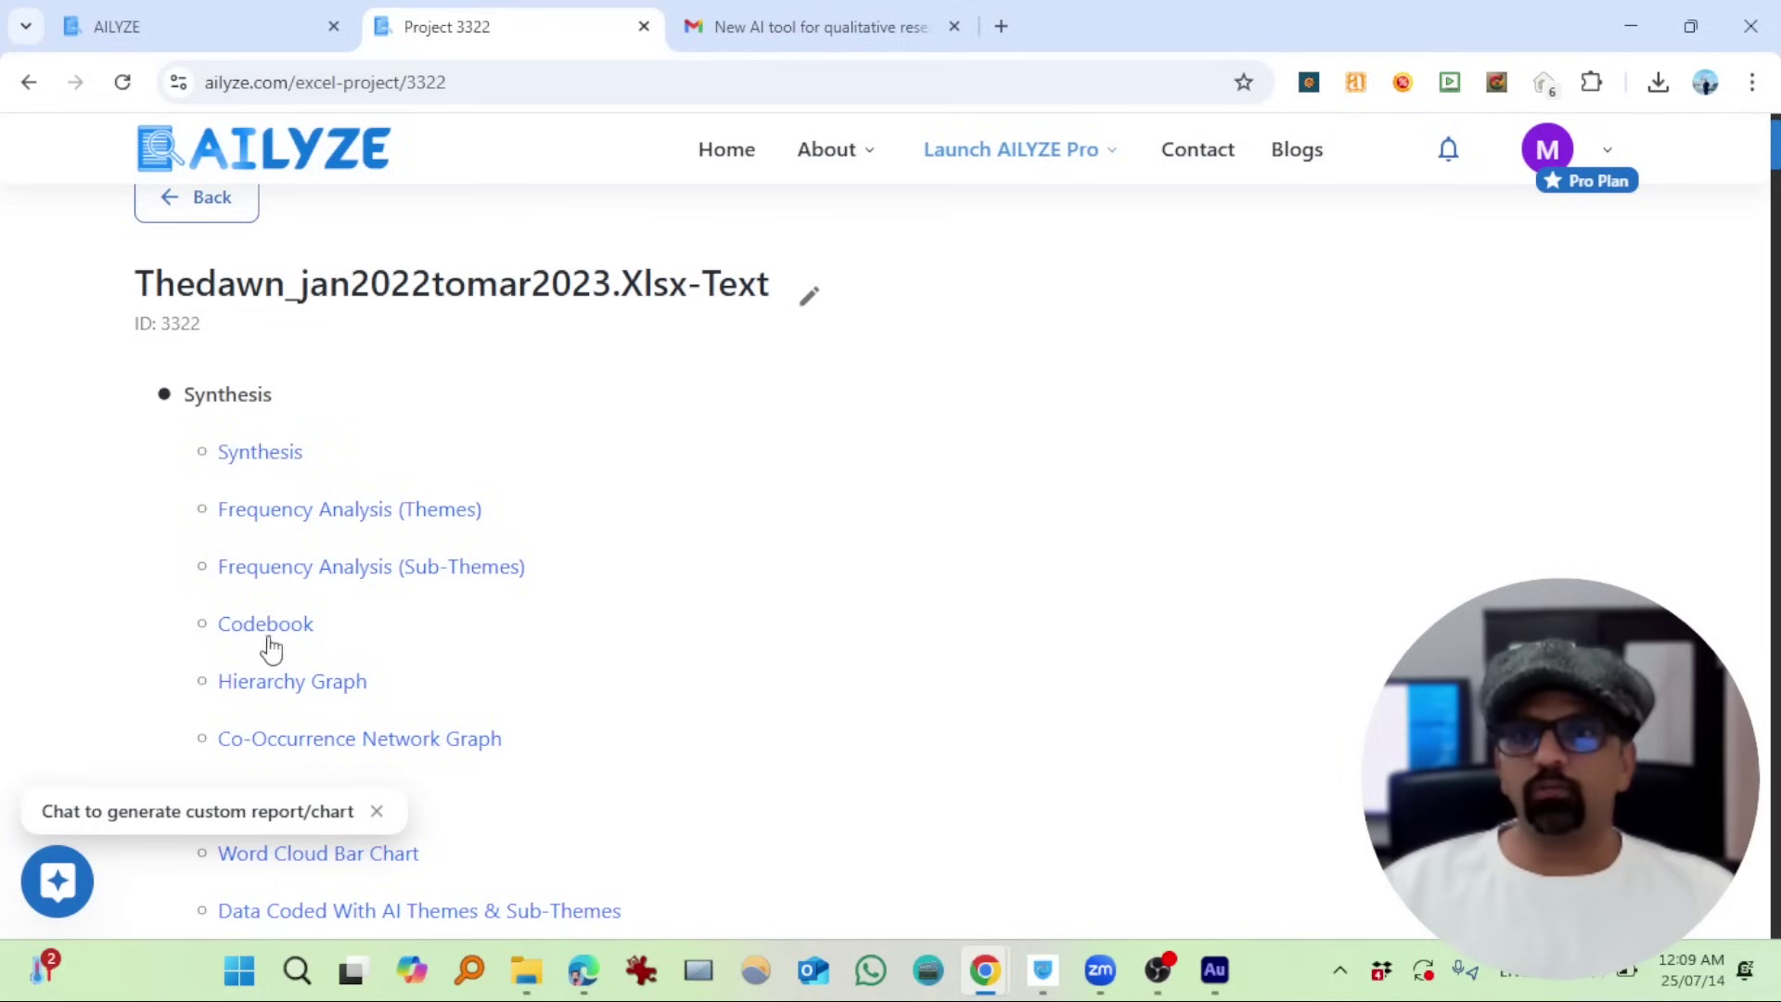
pyautogui.scroll(-1, 270, 635)
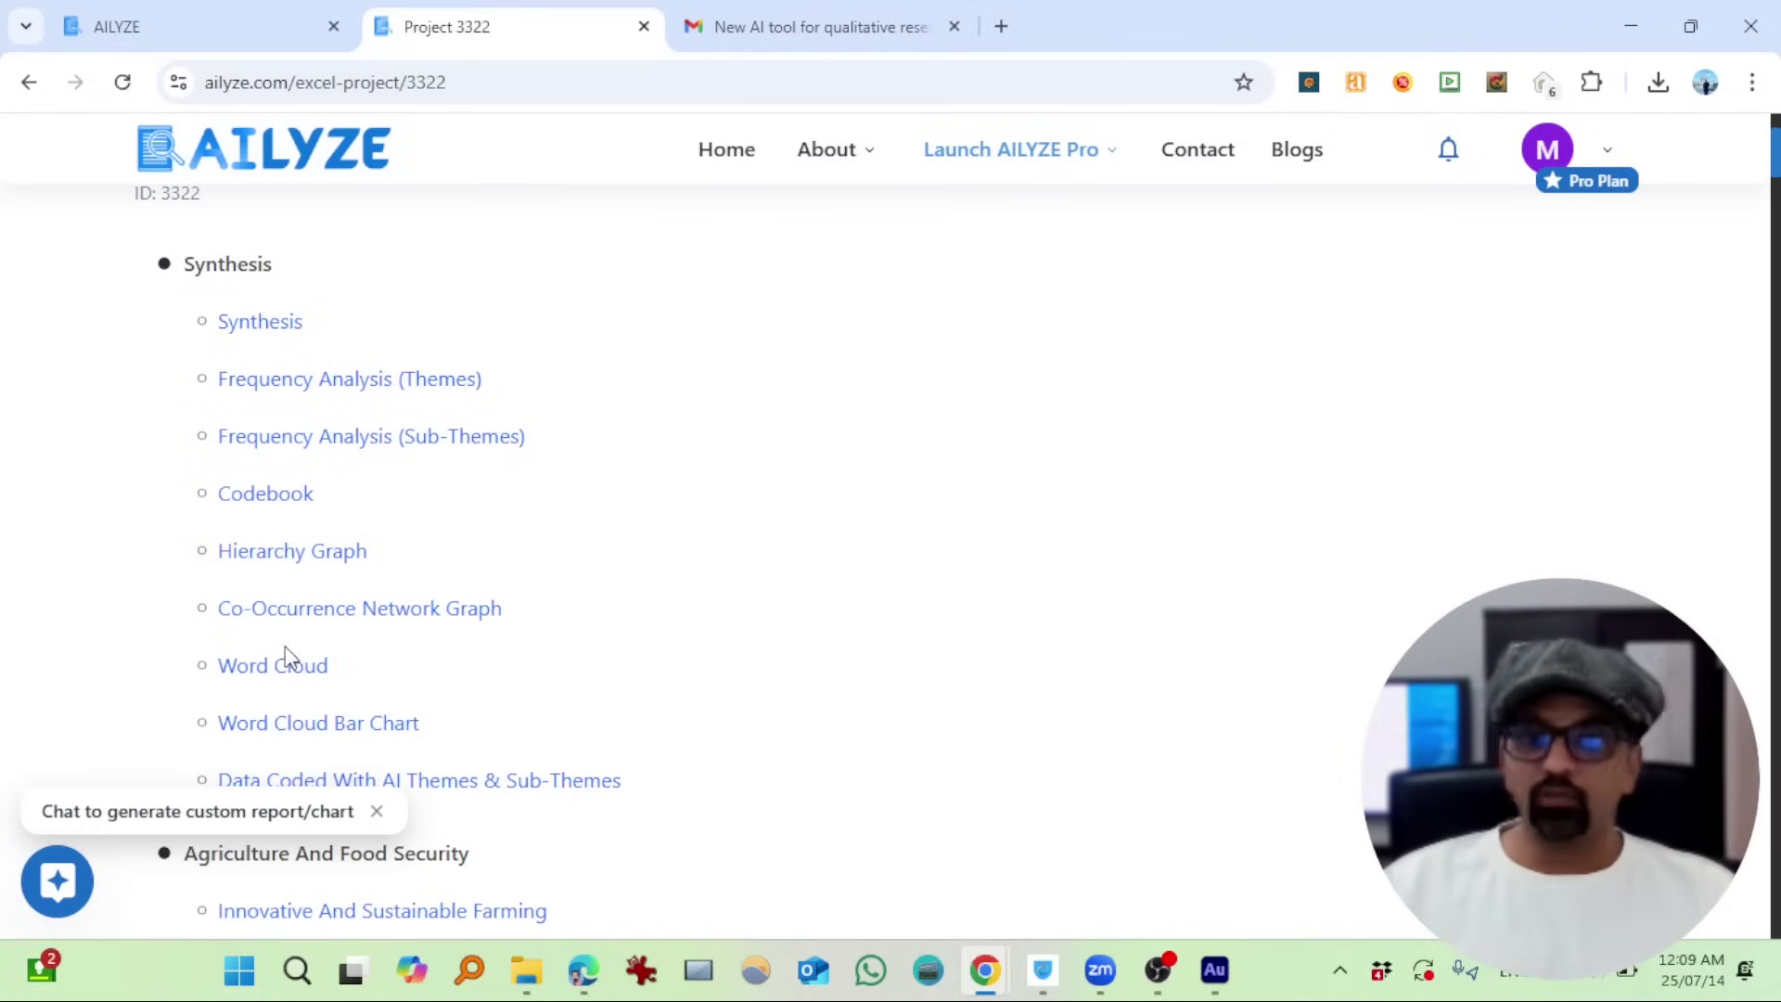
pyautogui.scroll(-2, 276, 583)
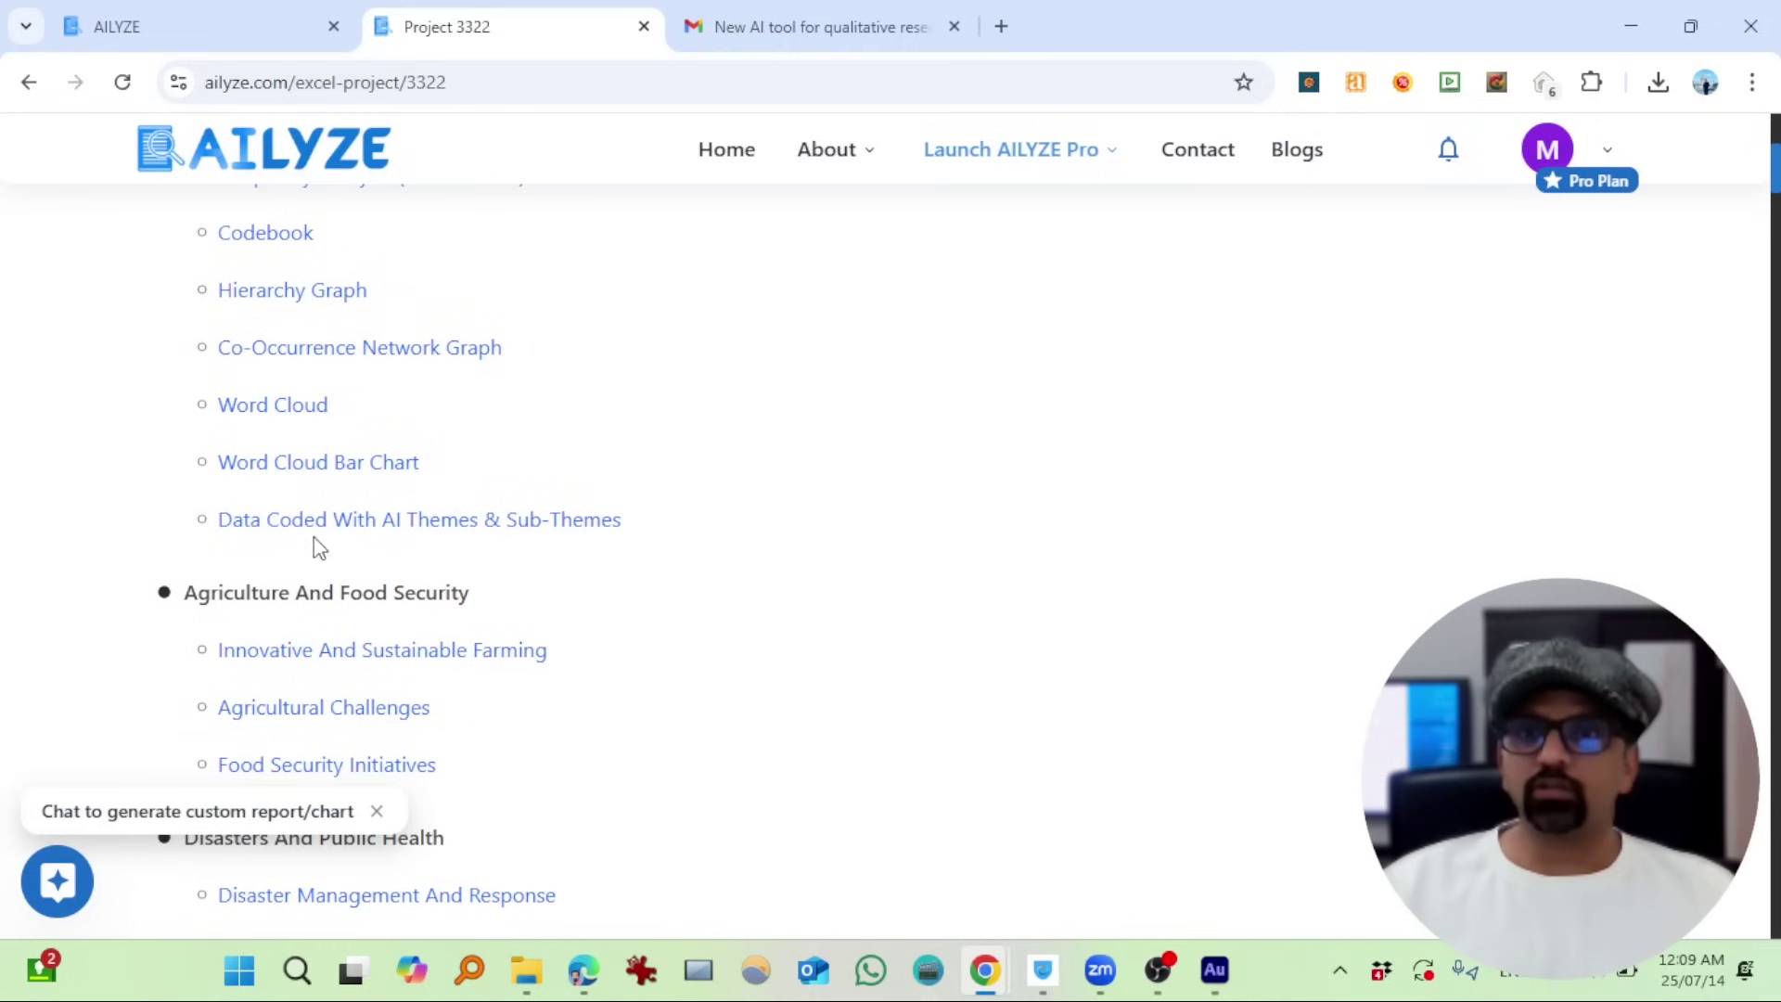
pyautogui.scroll(-5, 517, 593)
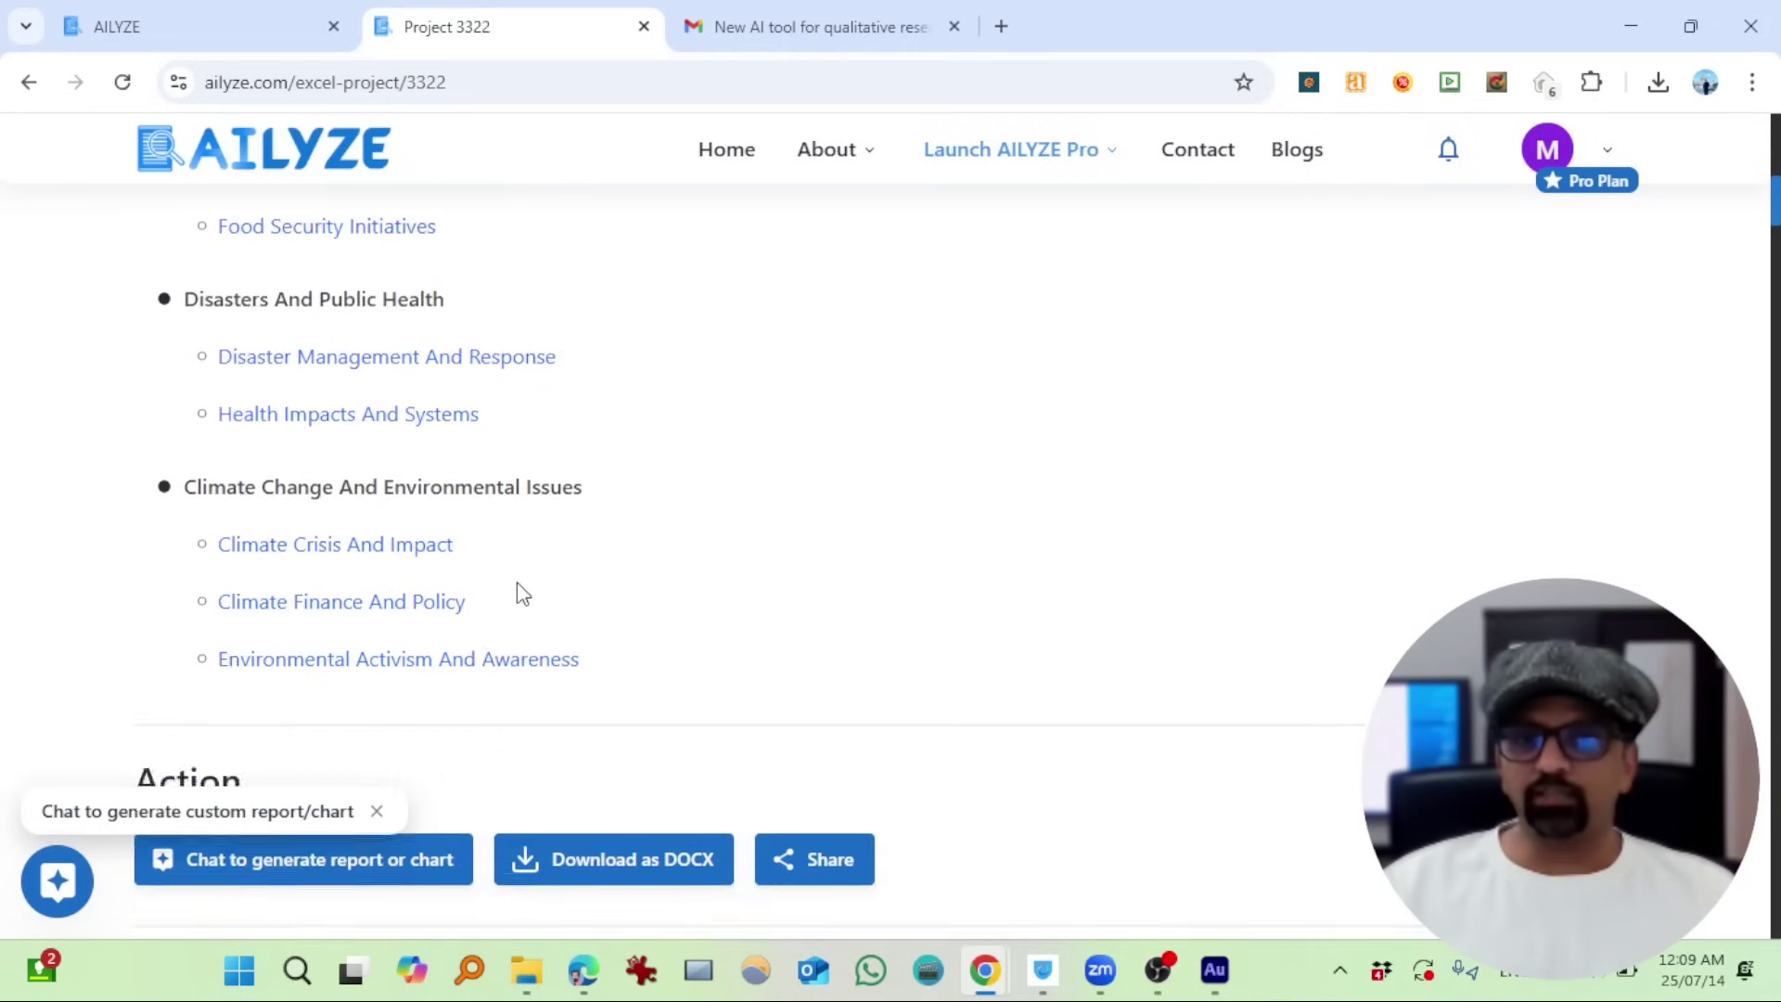
pyautogui.scroll(-5, 522, 594)
pyautogui.scroll(3, 589, 493)
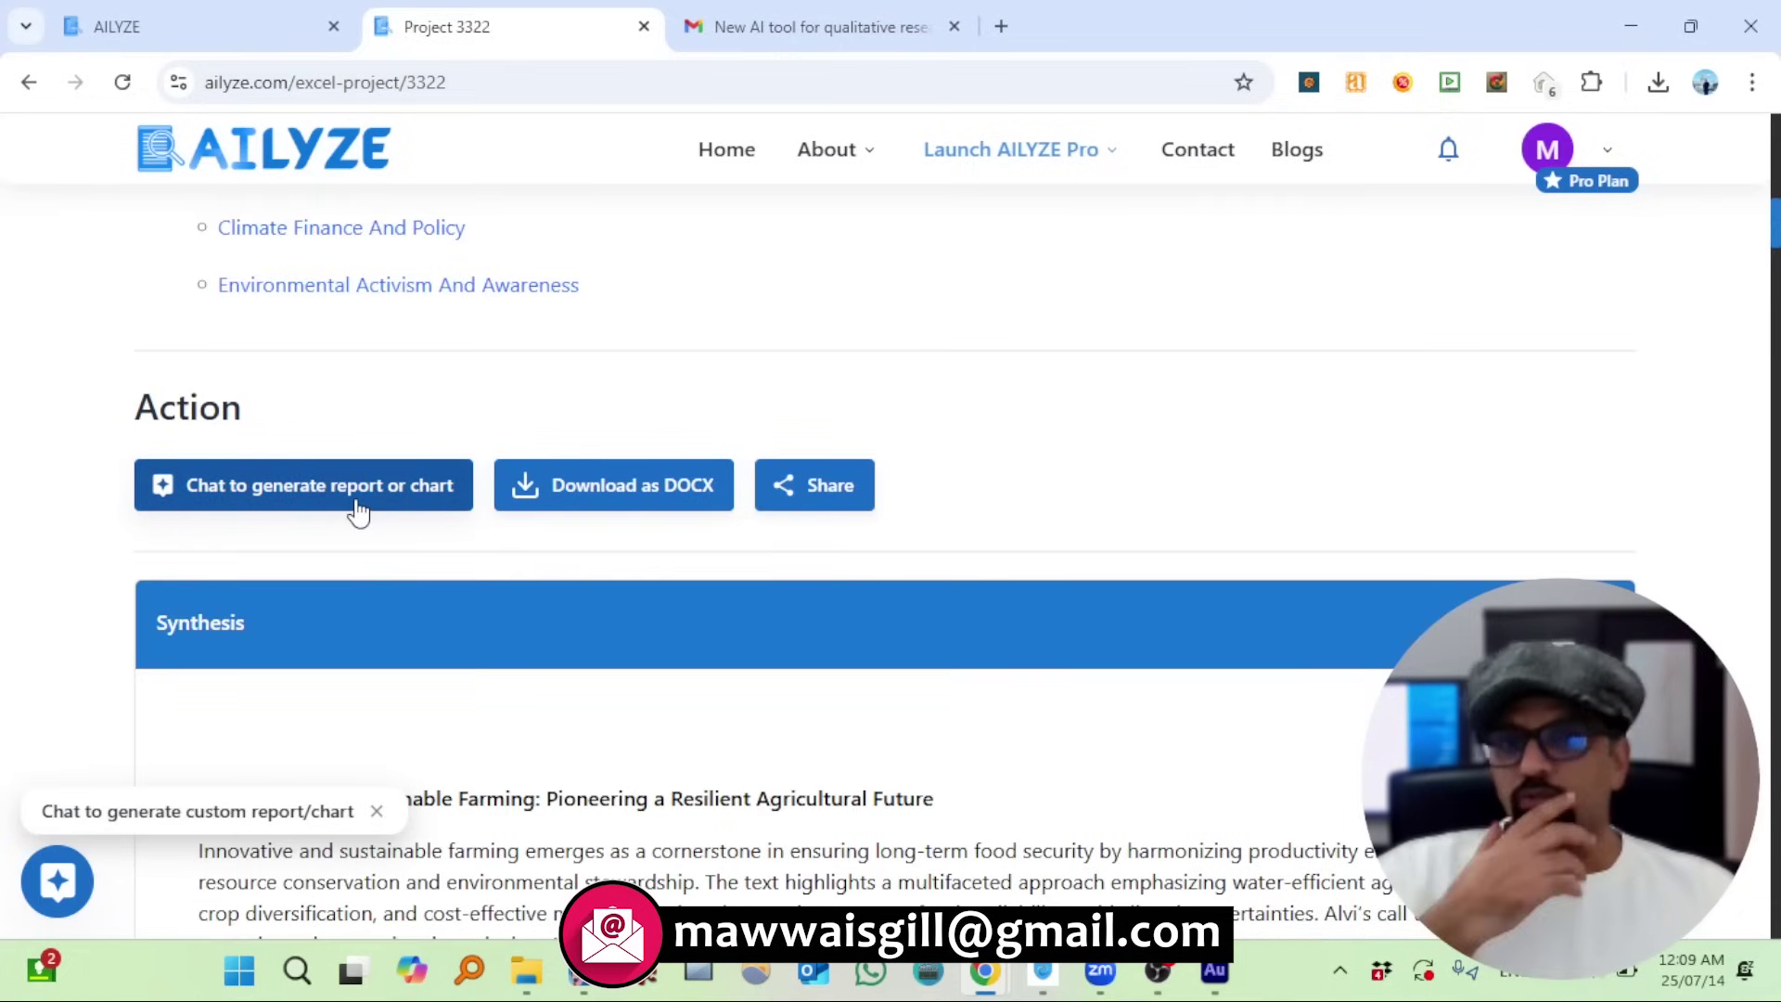
pyautogui.scroll(-3, 358, 512)
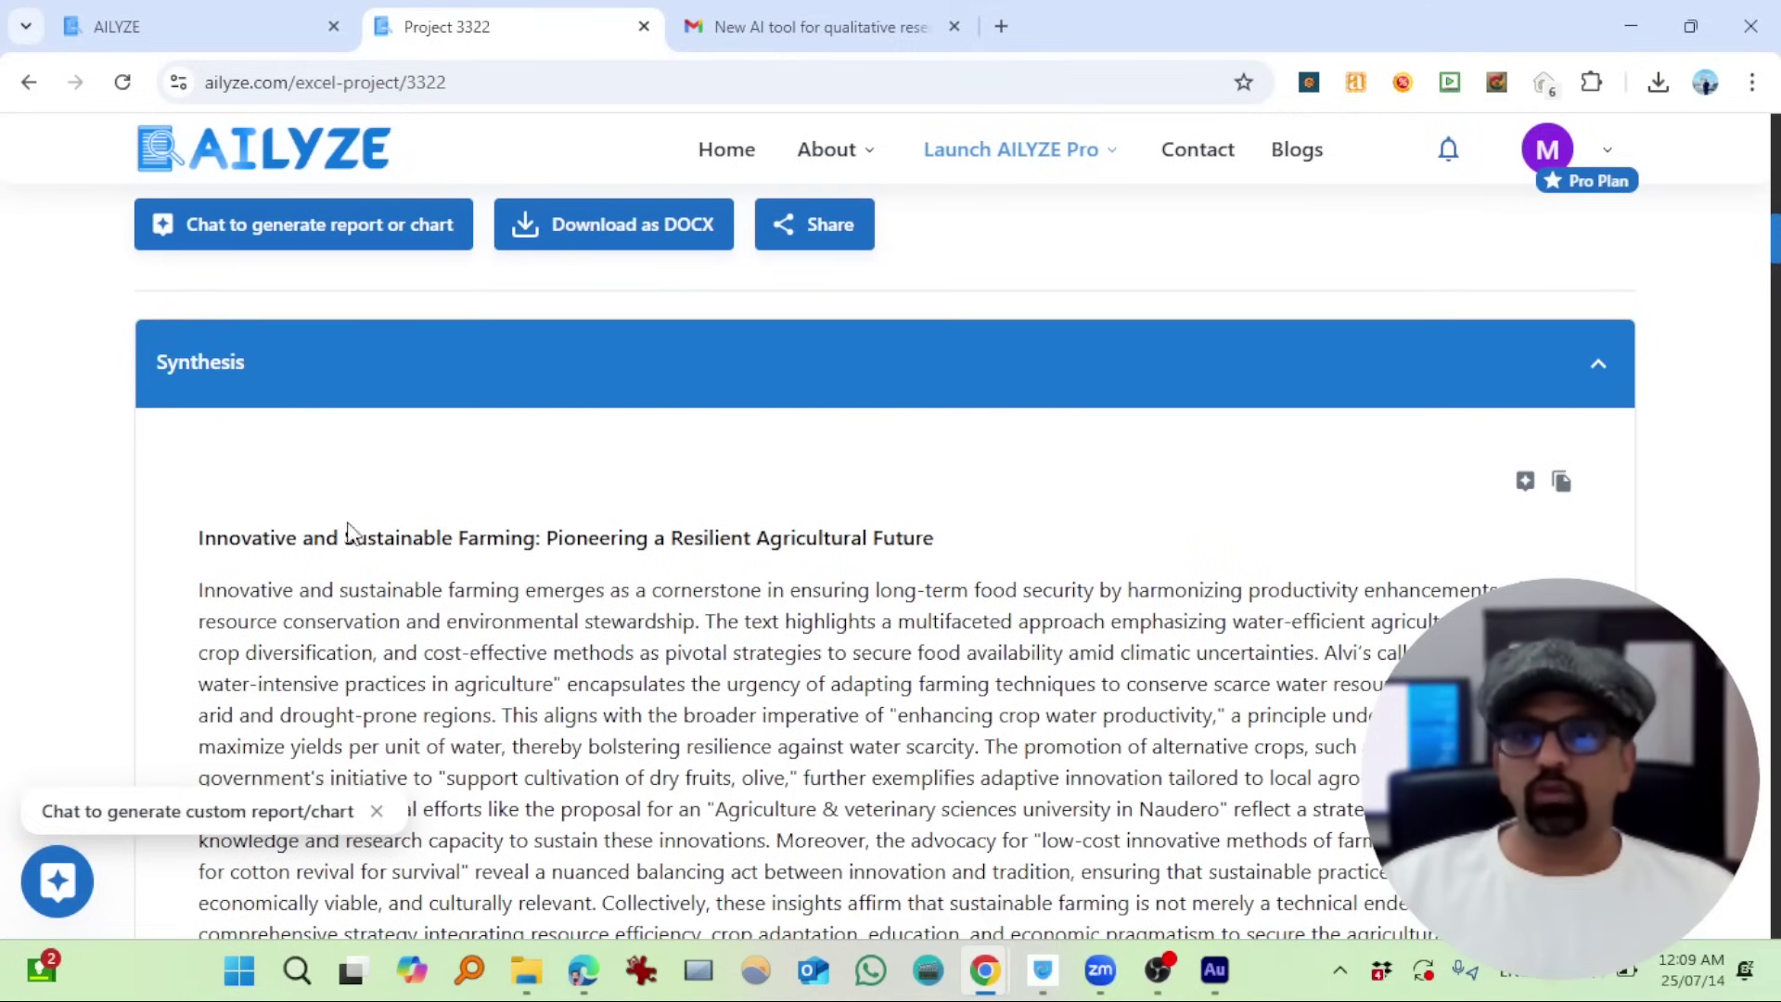
pyautogui.scroll(-12, 814, 538)
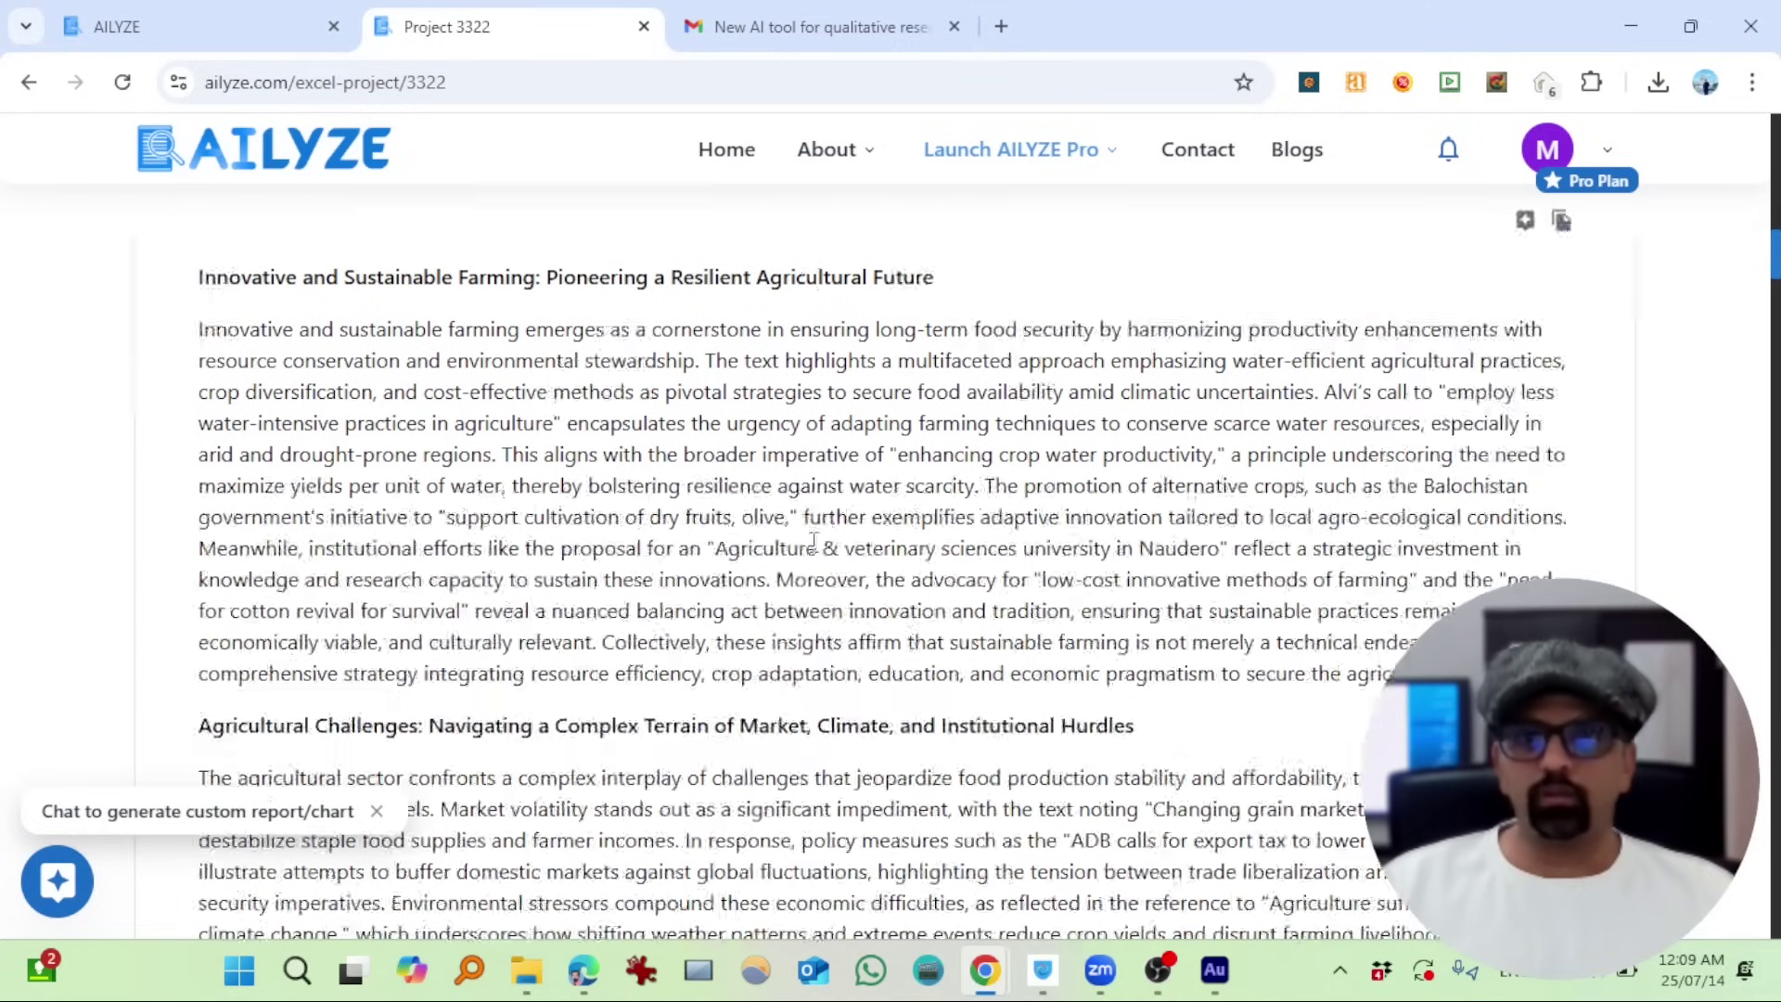
pyautogui.scroll(-14, 591, 575)
pyautogui.scroll(-15, 351, 575)
pyautogui.scroll(-4, 352, 577)
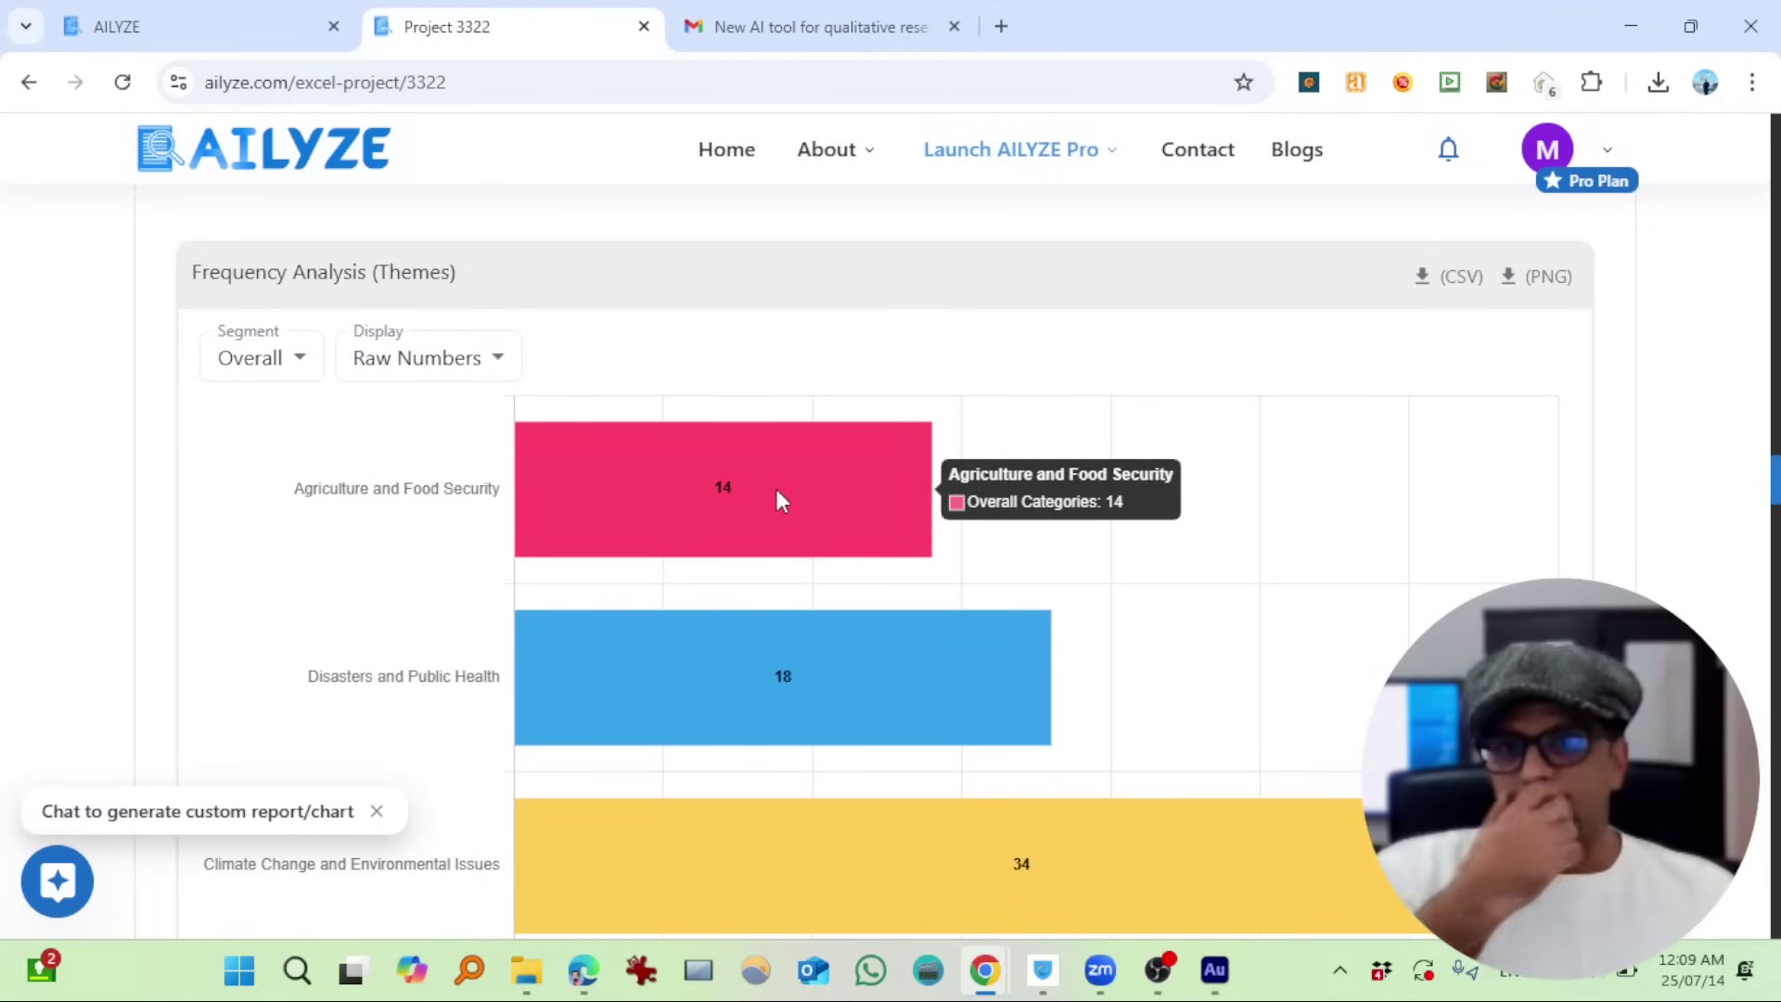
# - Show the themes chart as percentages, try the source segmentation, then return it to Overall
pyautogui.click(465, 351)
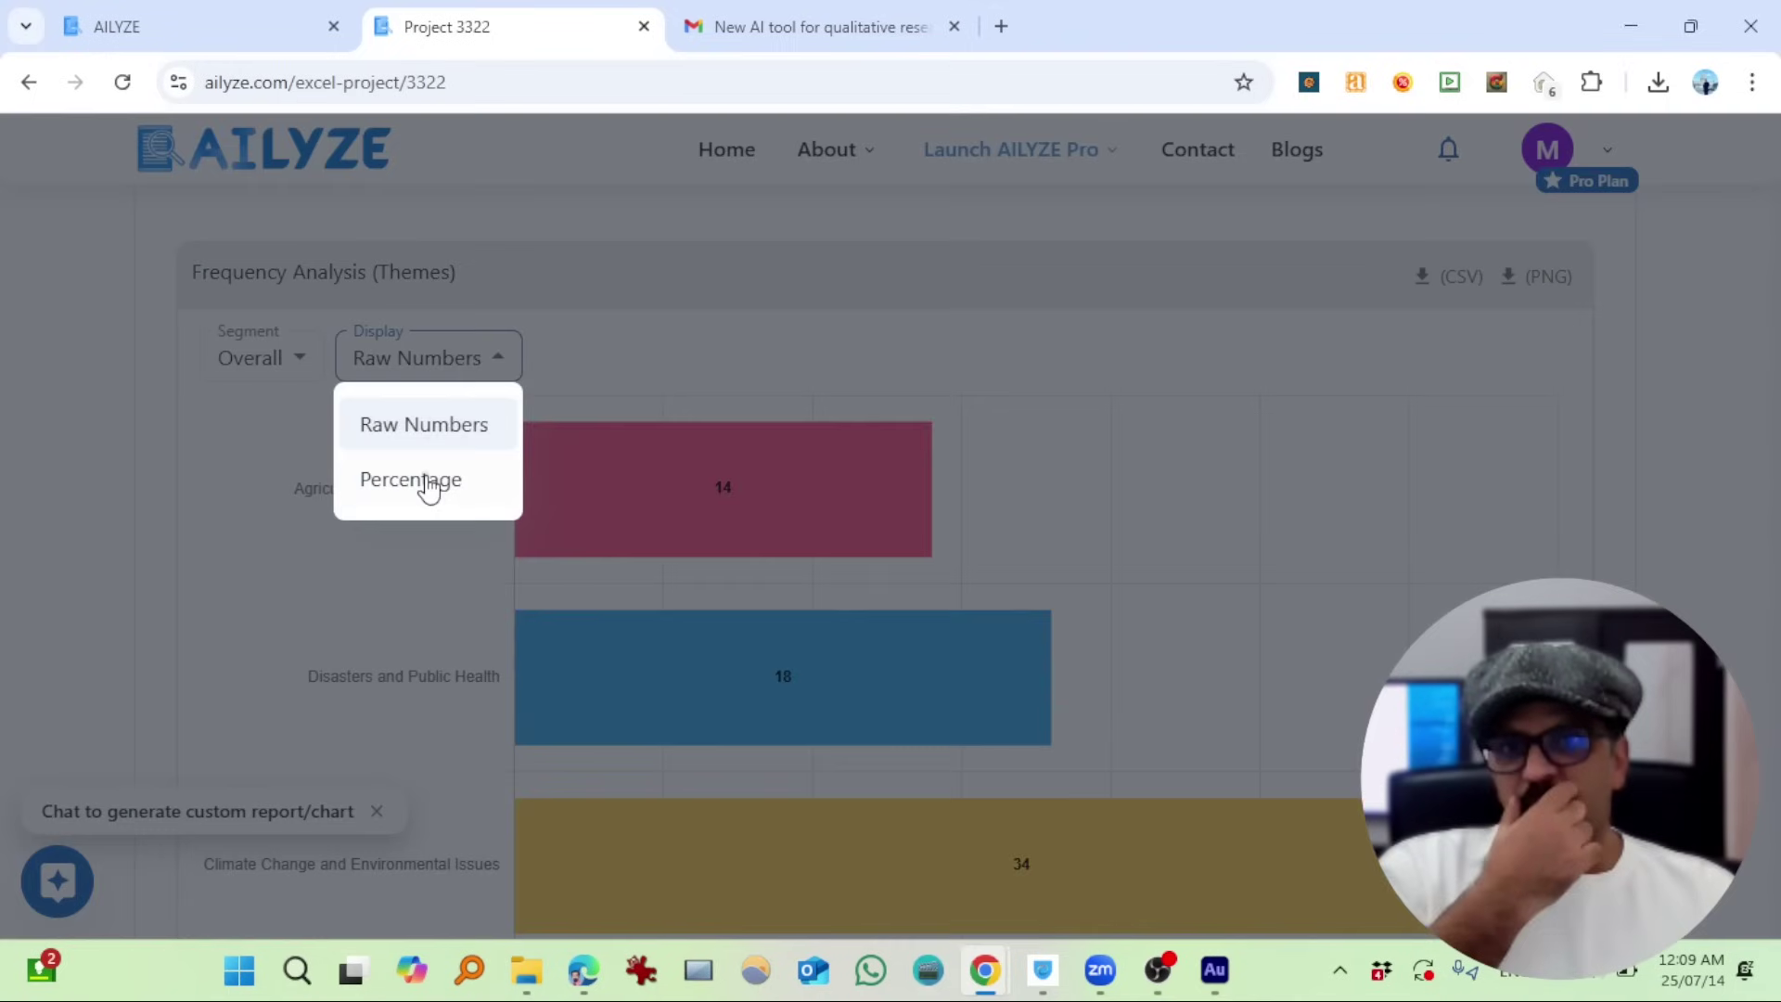
pyautogui.click(426, 482)
pyautogui.click(261, 357)
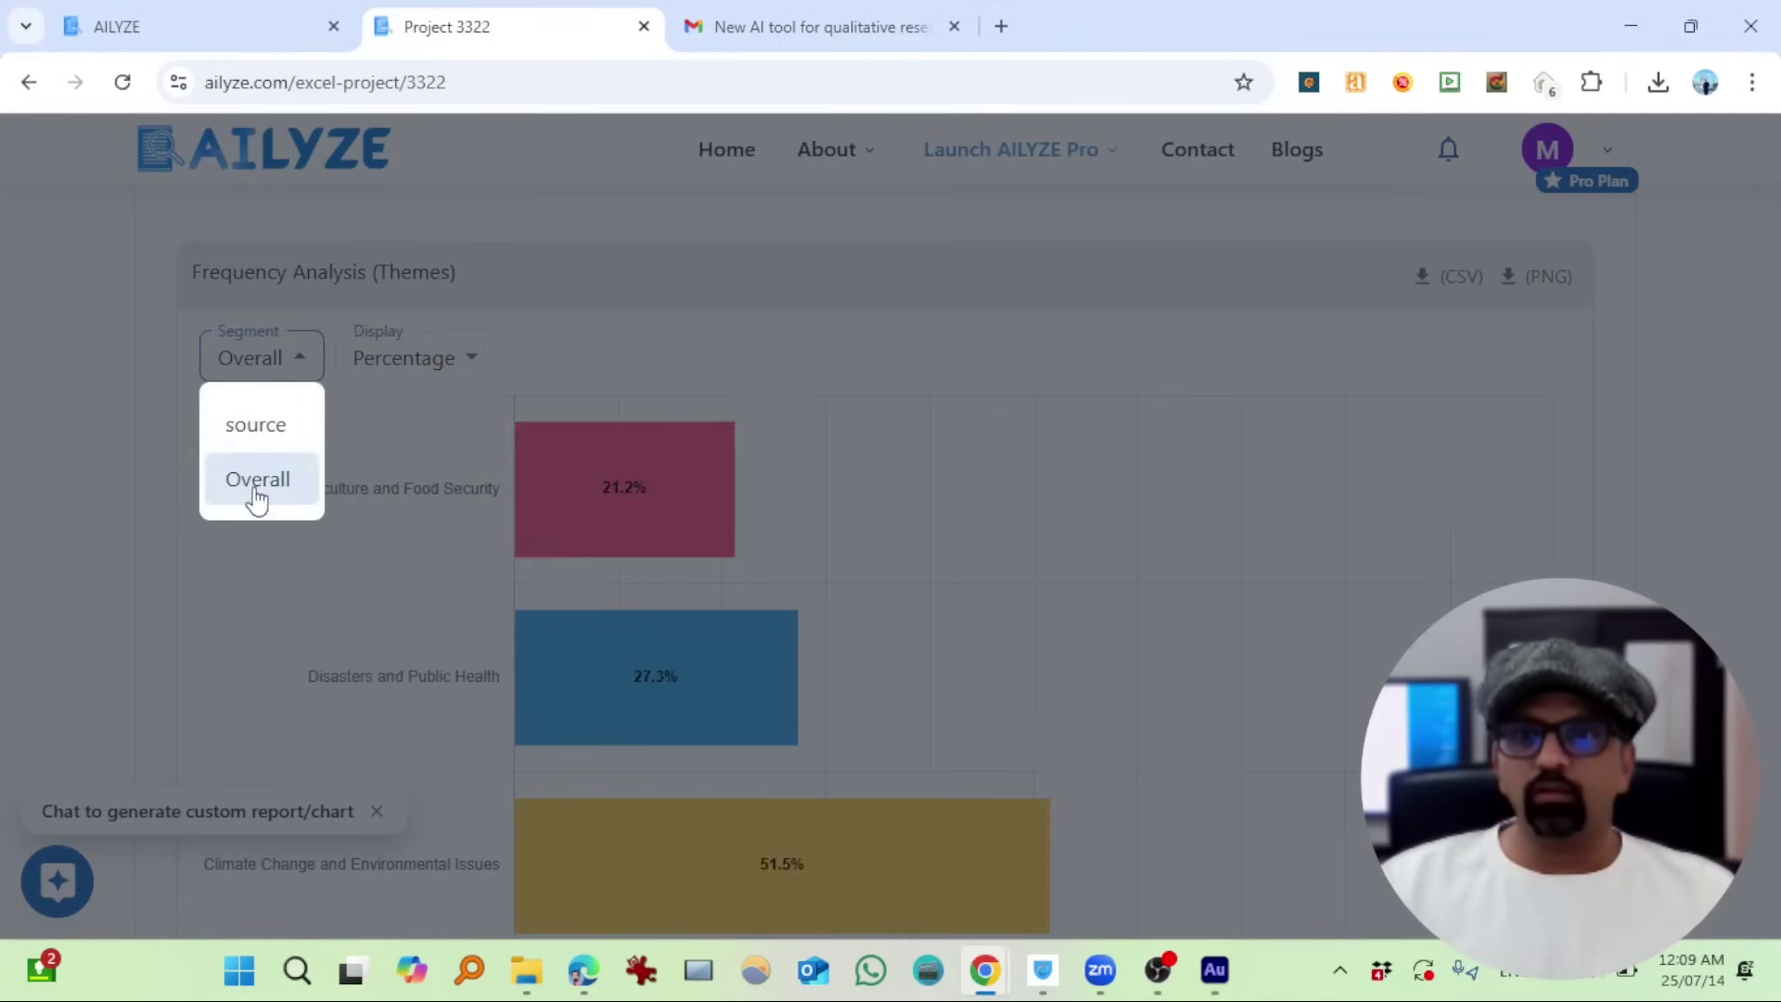
pyautogui.click(258, 430)
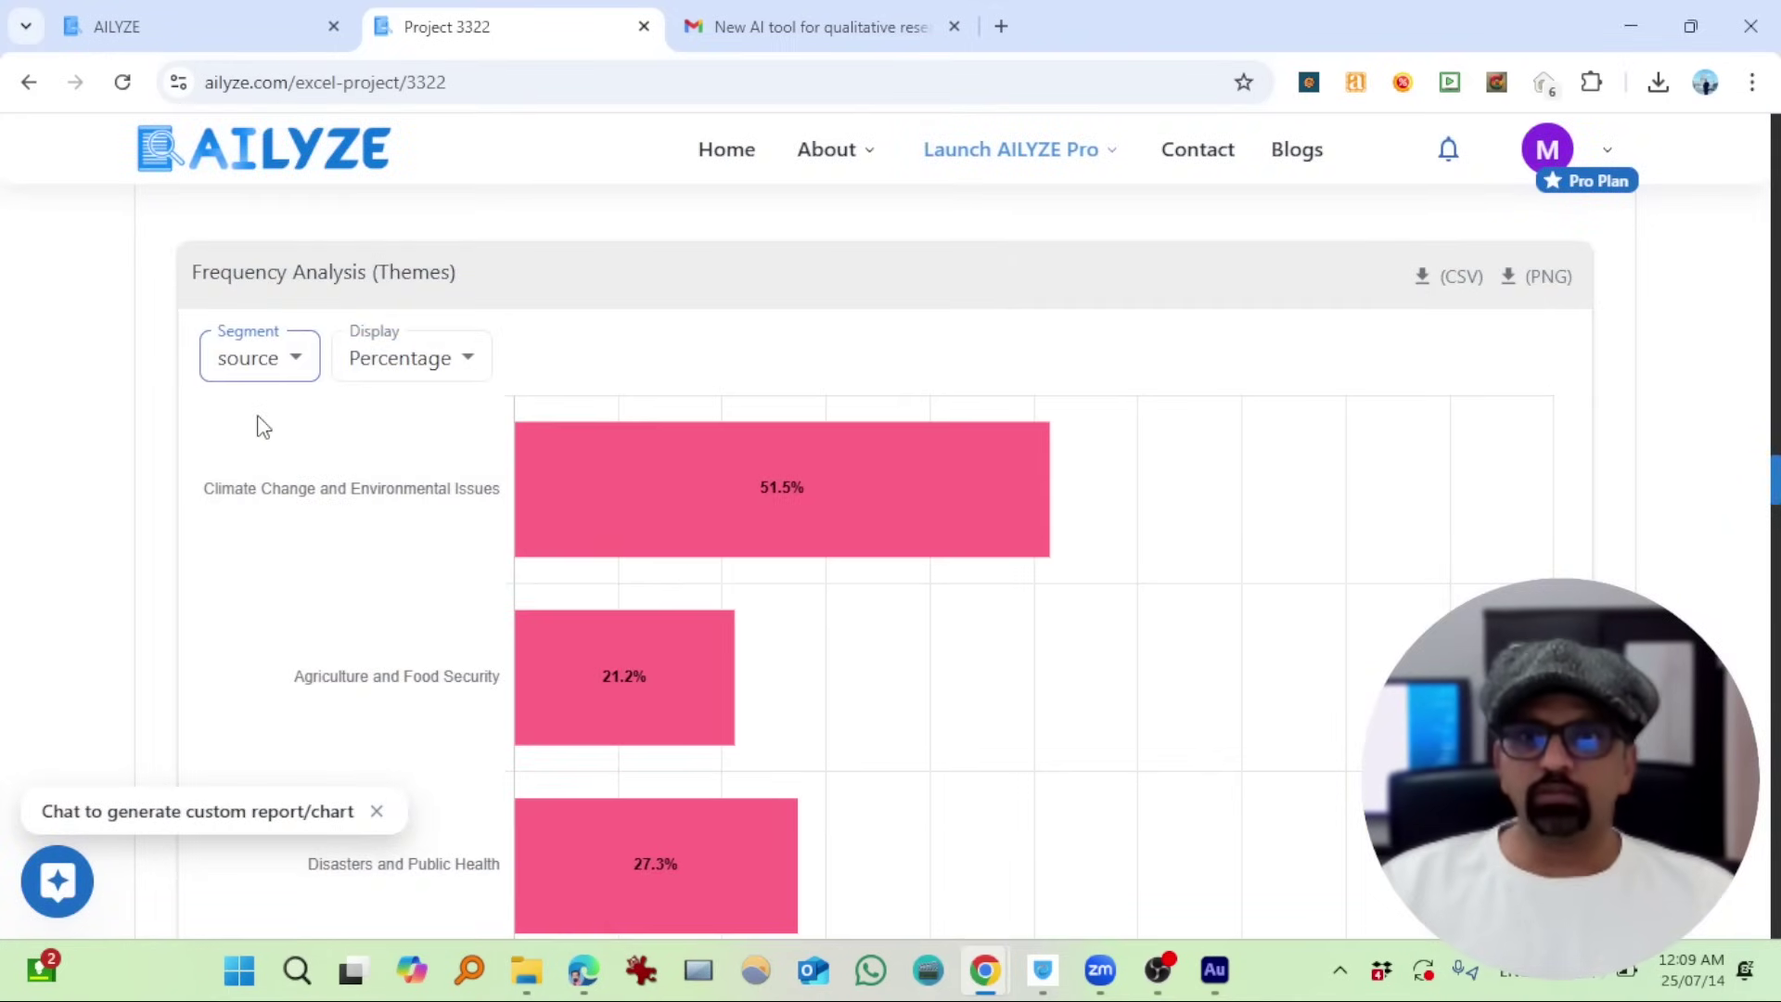
pyautogui.click(278, 380)
pyautogui.click(275, 480)
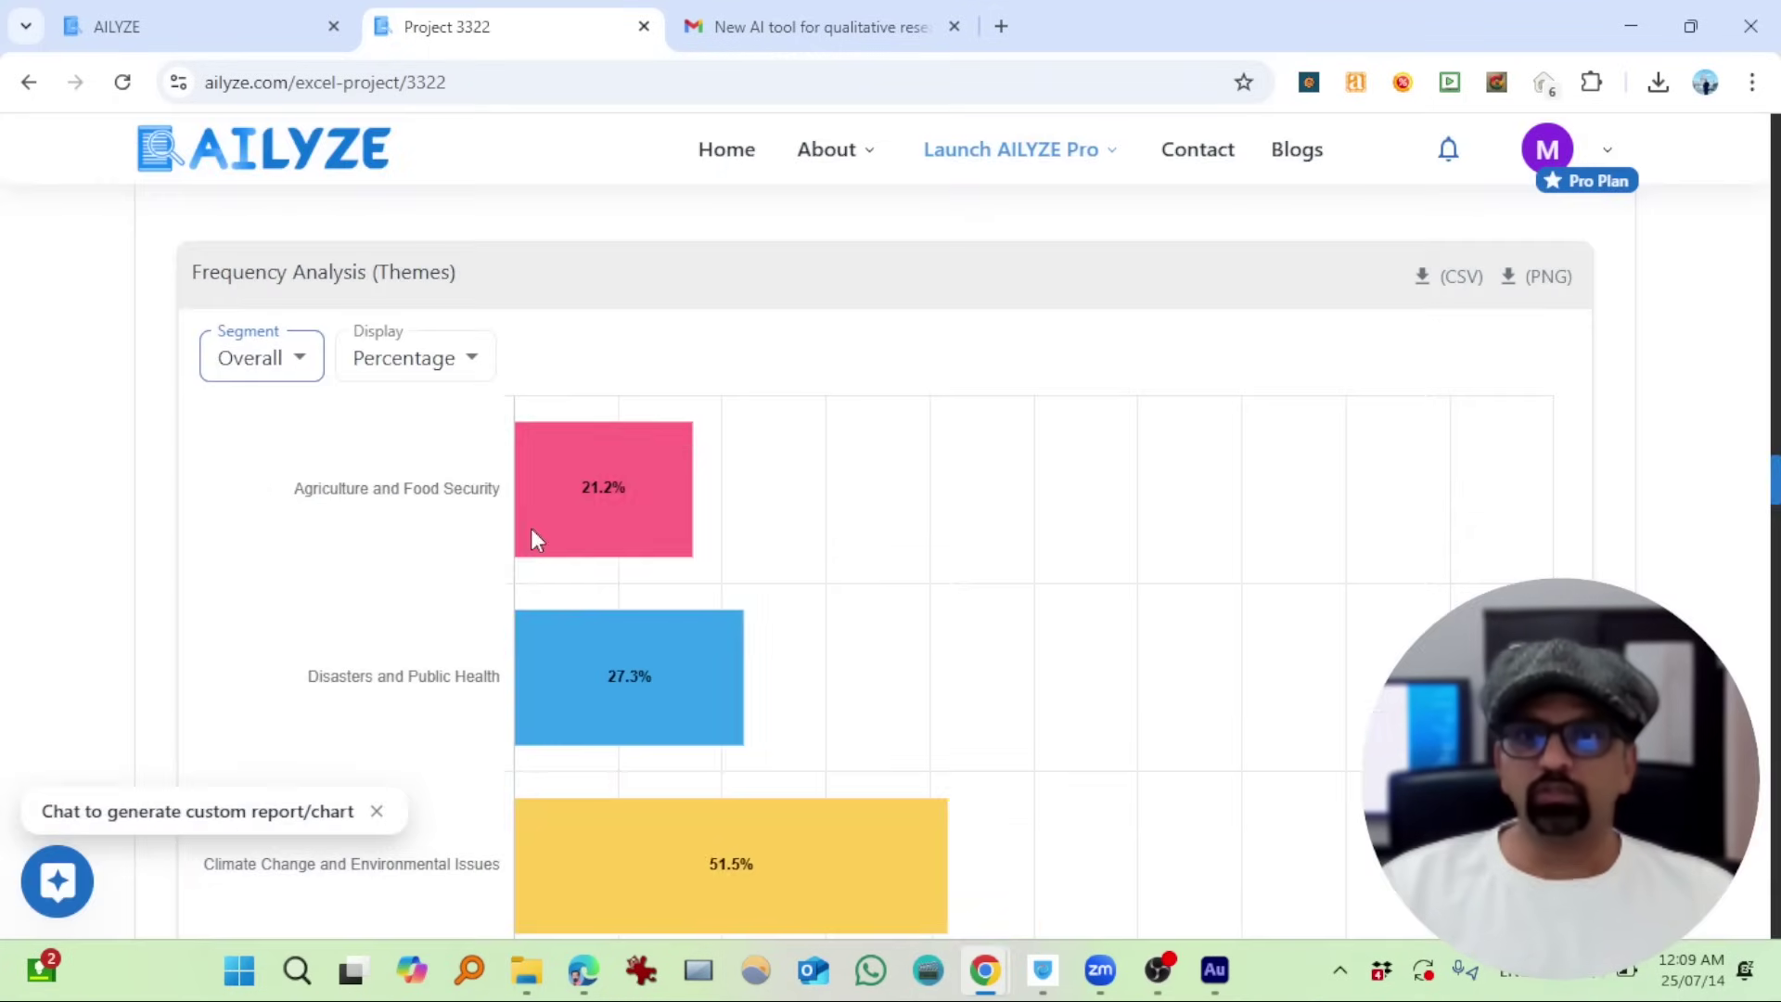
# - Scroll down to the Sub-Themes chart and check its display options without changing them
pyautogui.moveTo(616, 651)
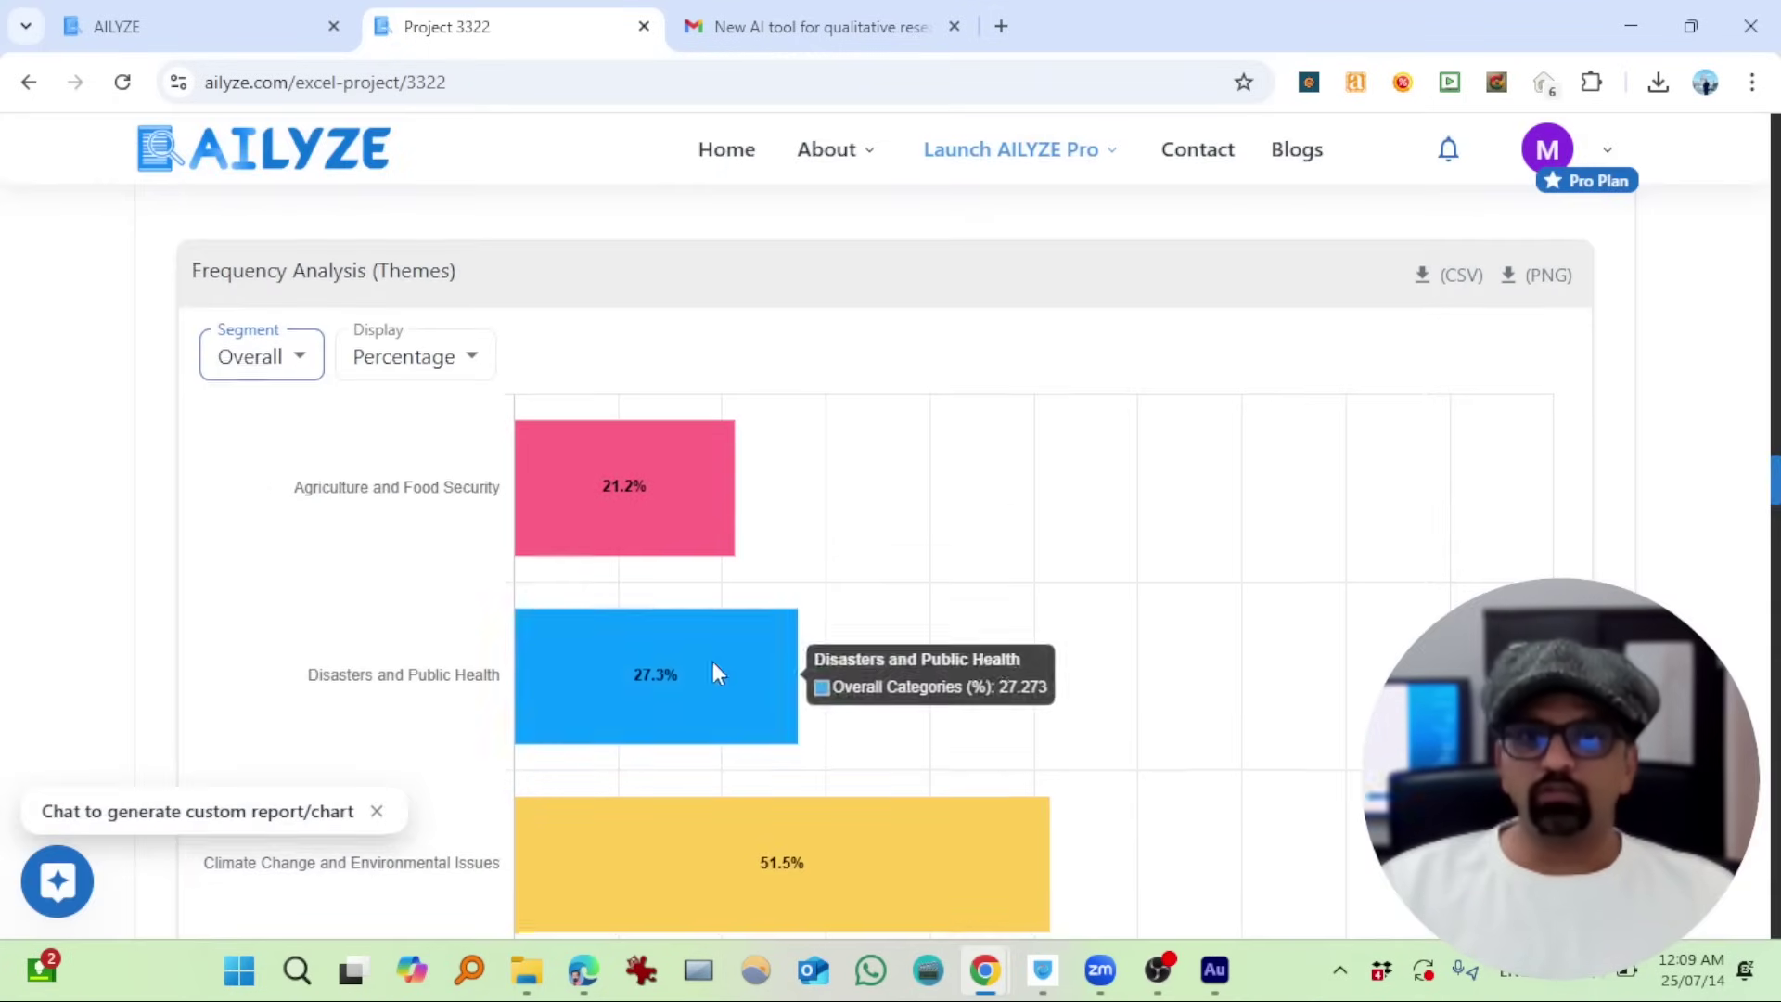
pyautogui.scroll(-1, 714, 669)
pyautogui.scroll(-3, 712, 661)
pyautogui.moveTo(707, 473)
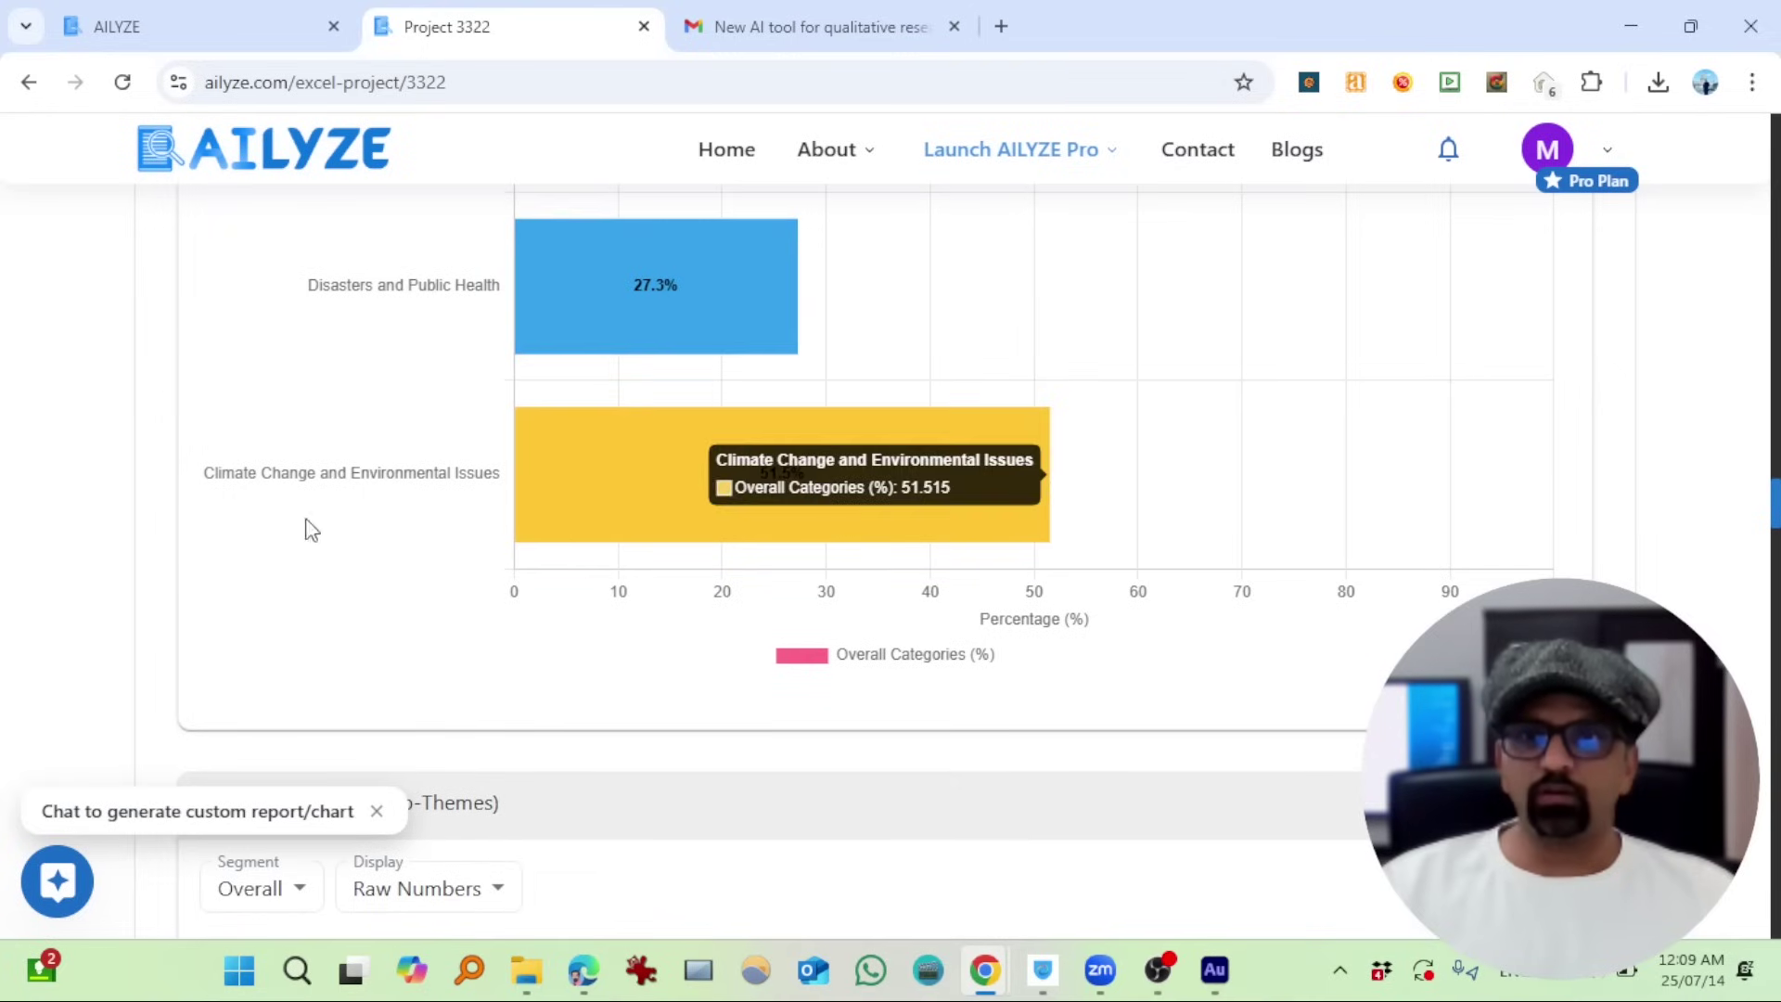
pyautogui.scroll(-2, 593, 607)
pyautogui.scroll(-2, 436, 612)
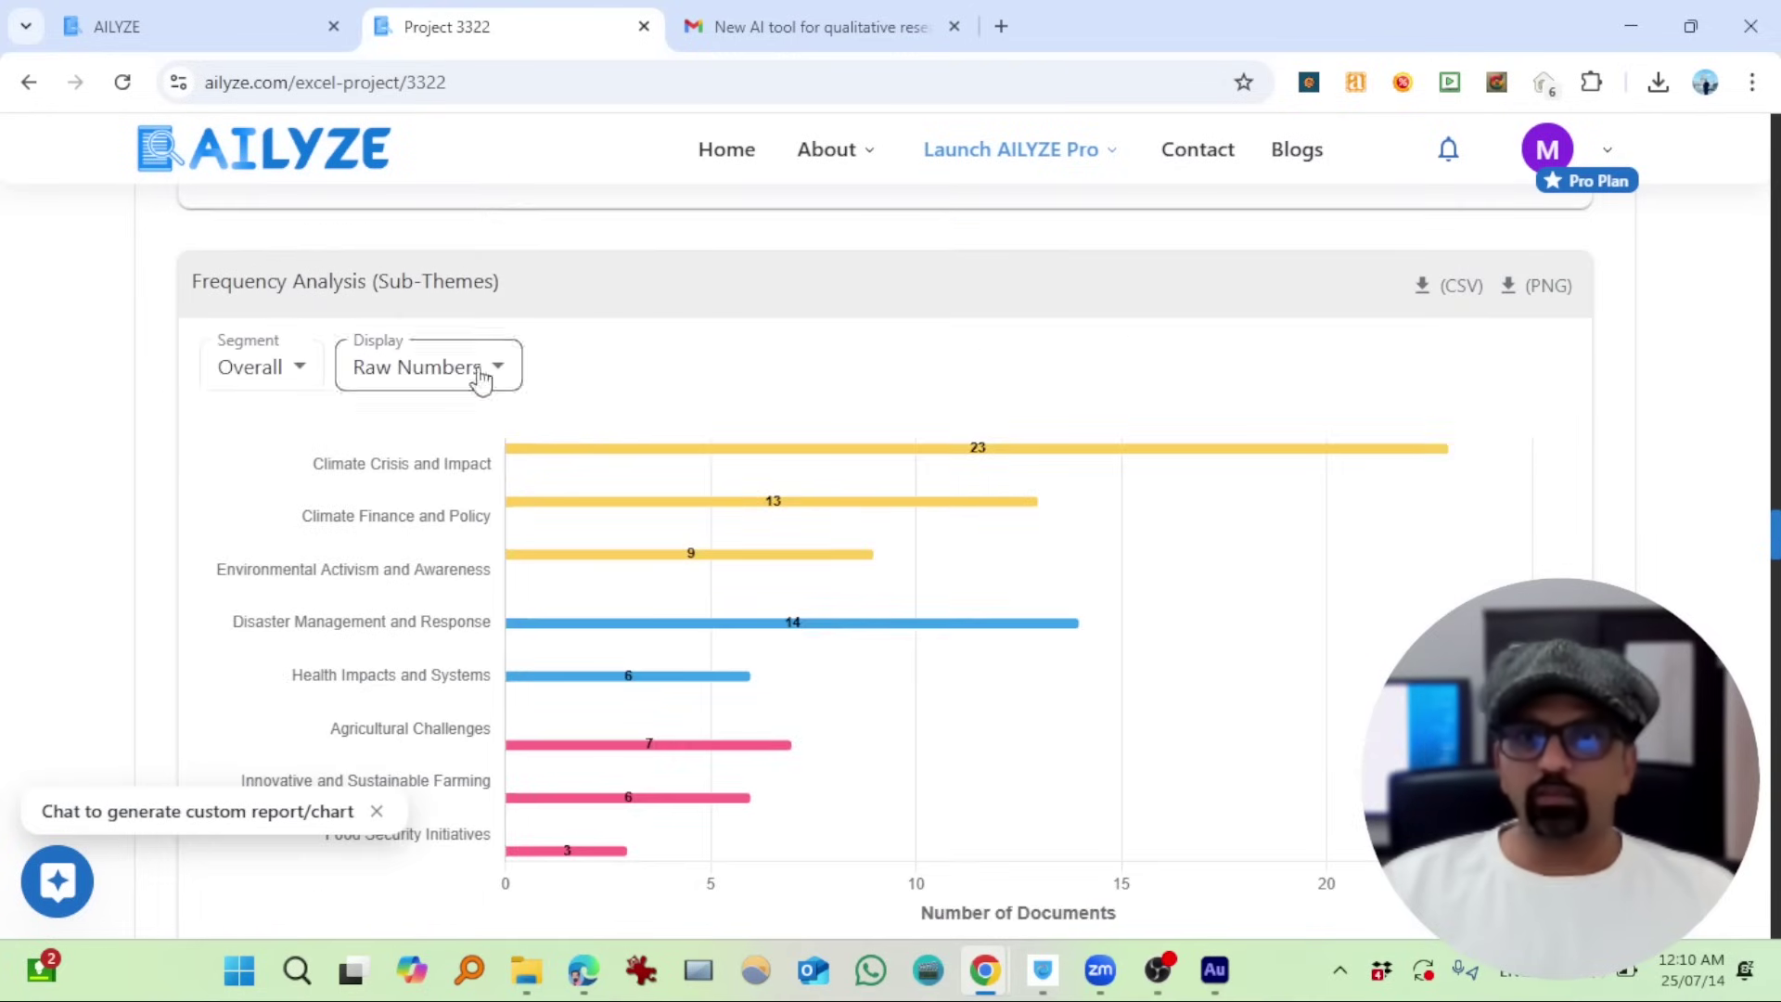
pyautogui.scroll(-3, 436, 494)
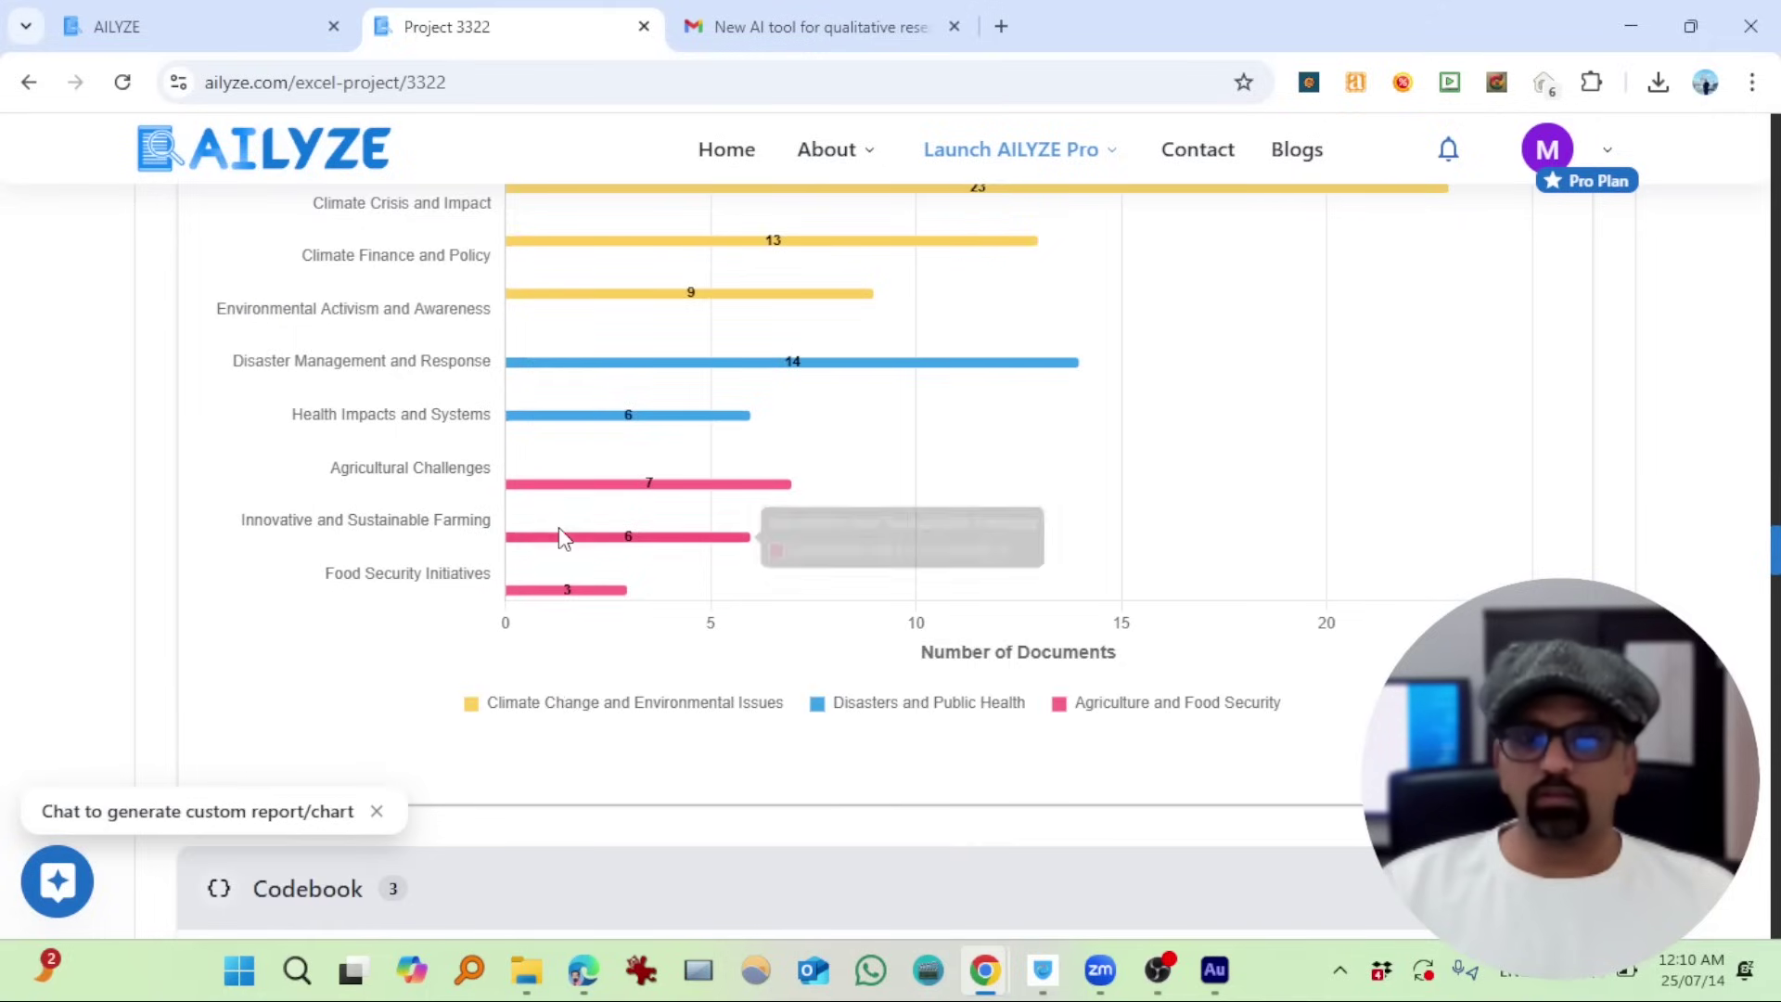
pyautogui.scroll(4, 559, 543)
pyautogui.click(418, 499)
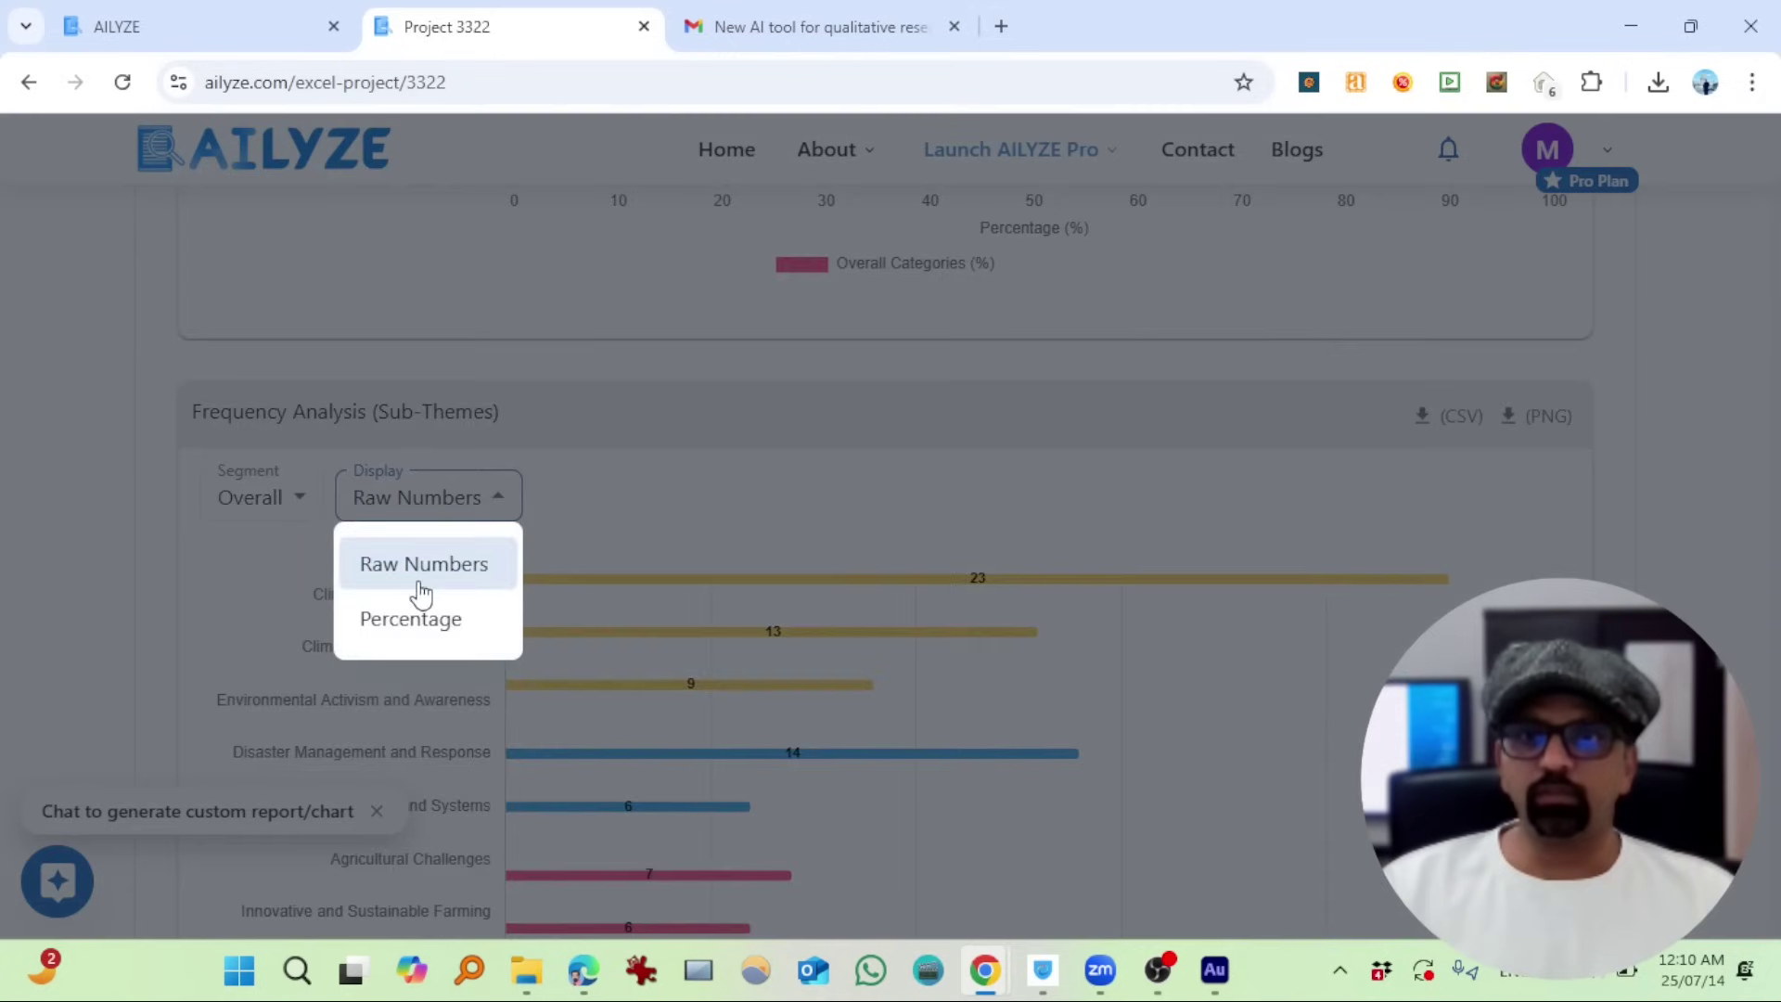
pyautogui.click(604, 492)
pyautogui.scroll(-10, 584, 529)
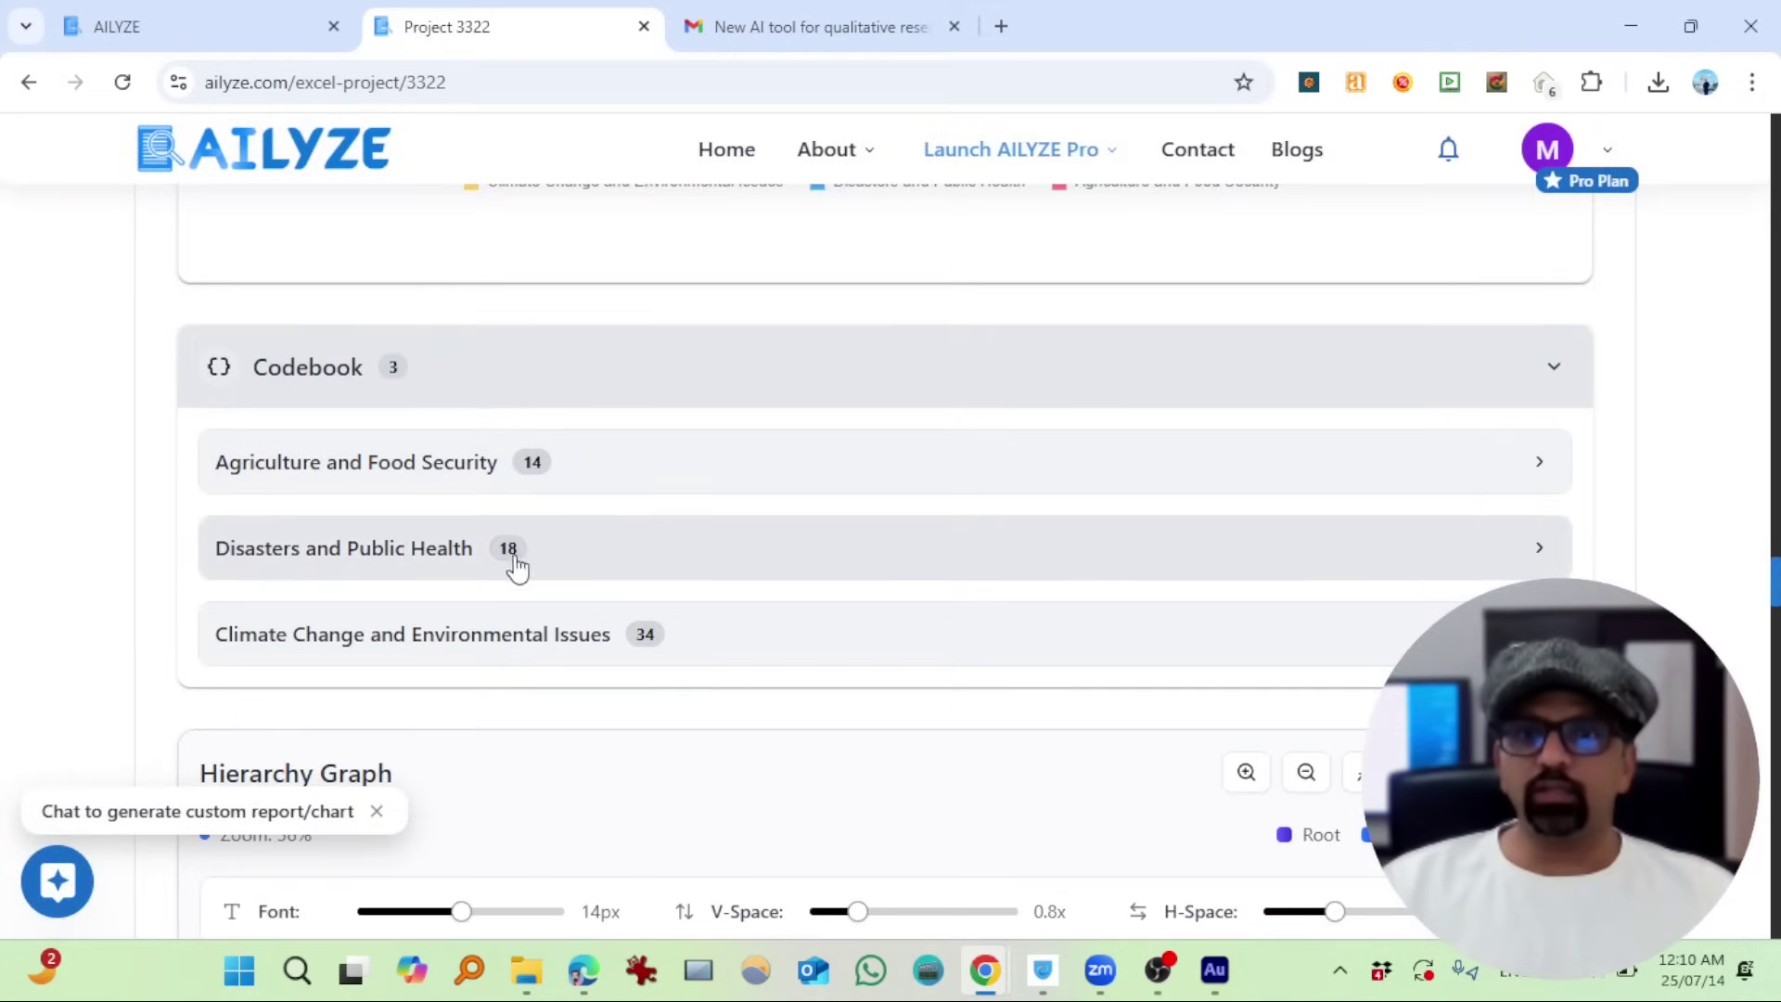
# - Expand the Agriculture and Food Security codebook theme to reveal its three sub-themes
pyautogui.click(567, 482)
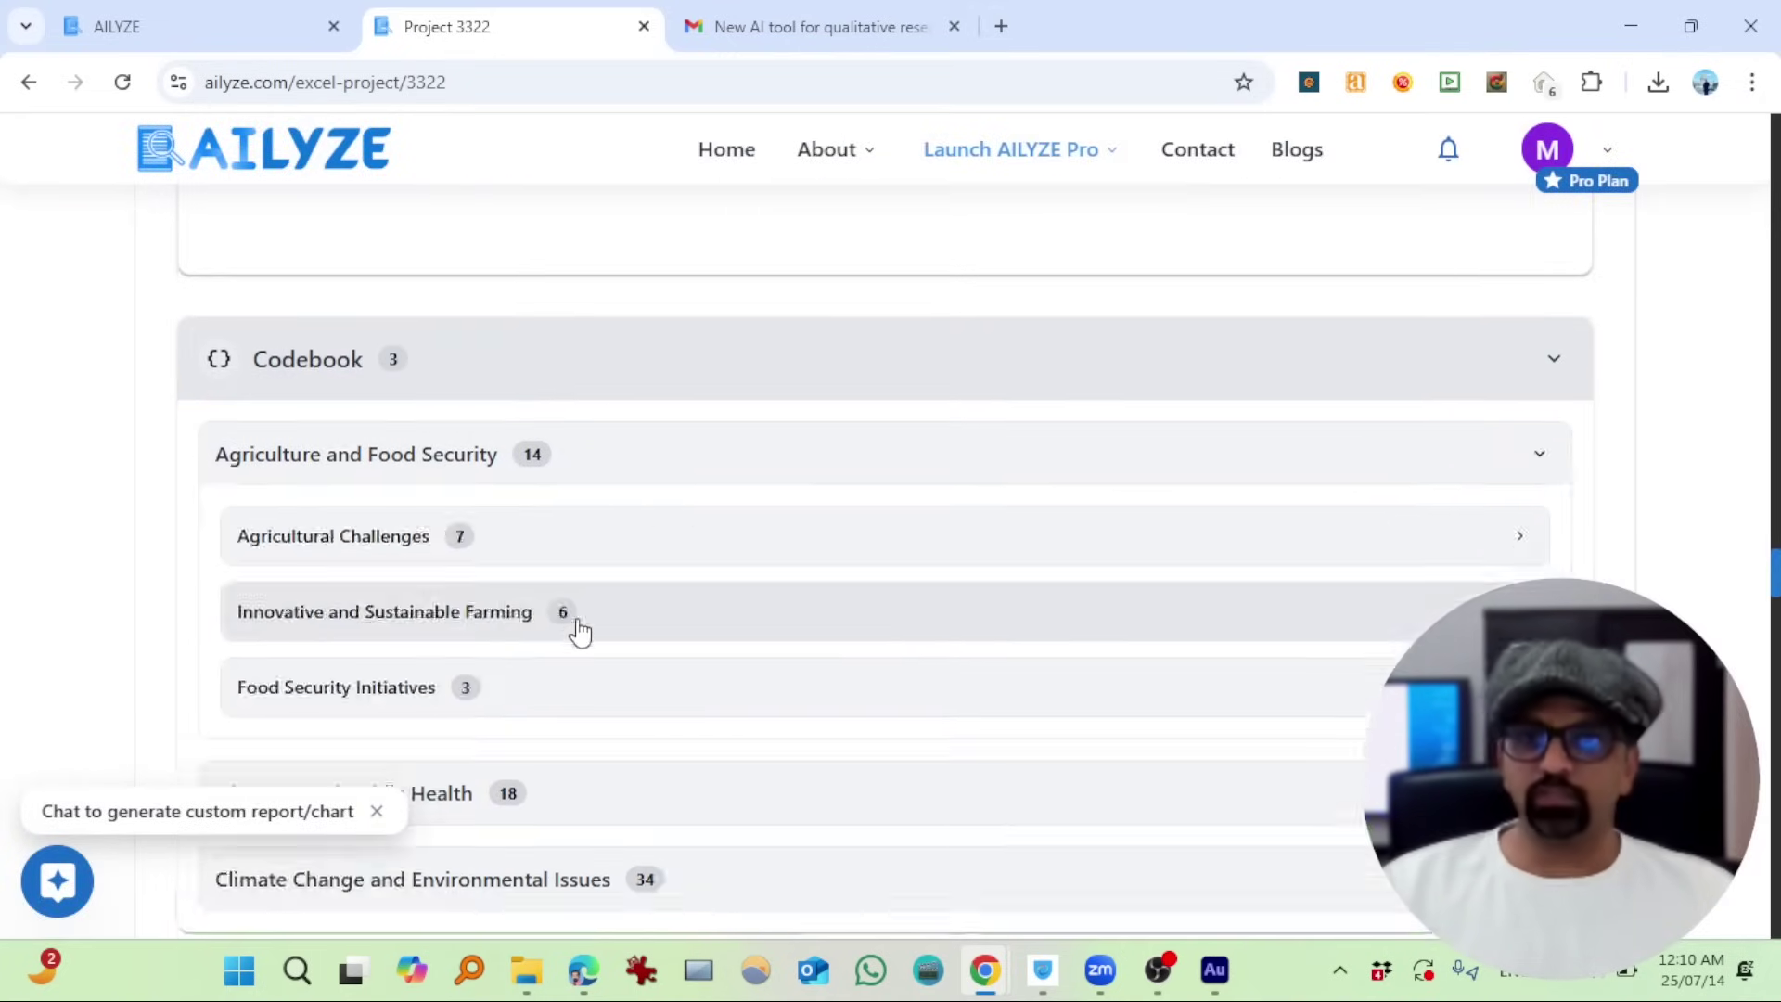
pyautogui.scroll(-4, 572, 628)
pyautogui.scroll(-4, 568, 628)
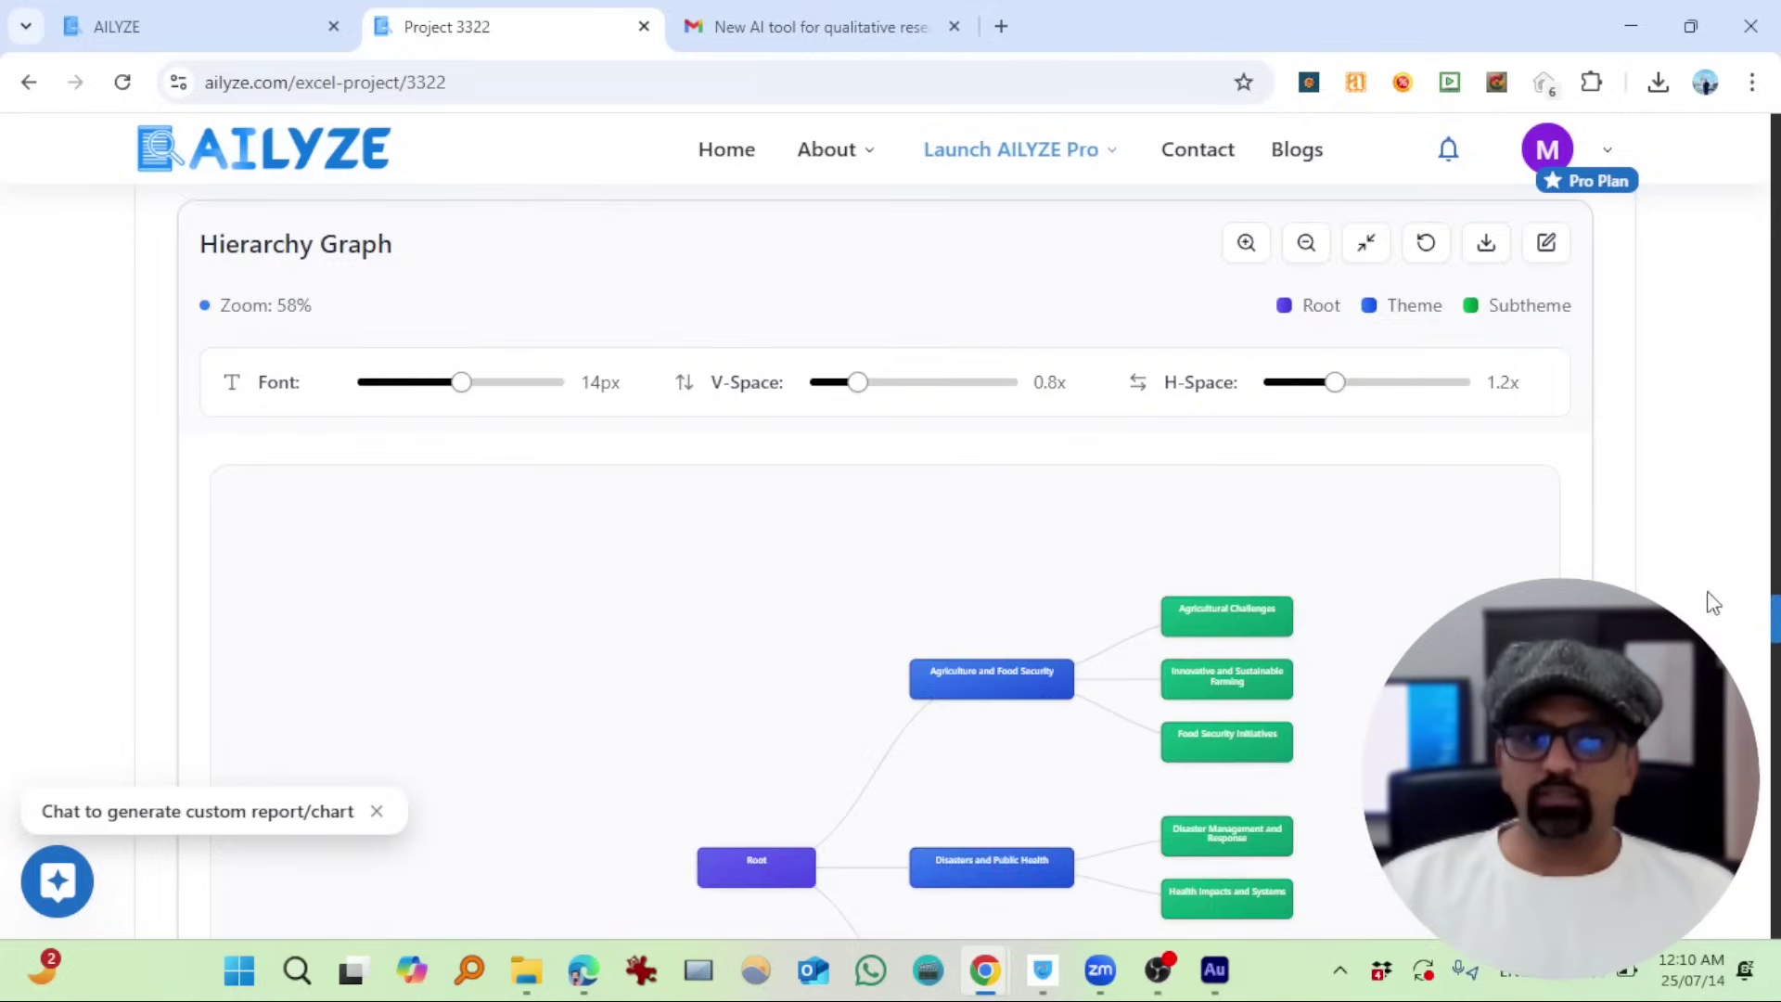
pyautogui.scroll(-4, 1692, 585)
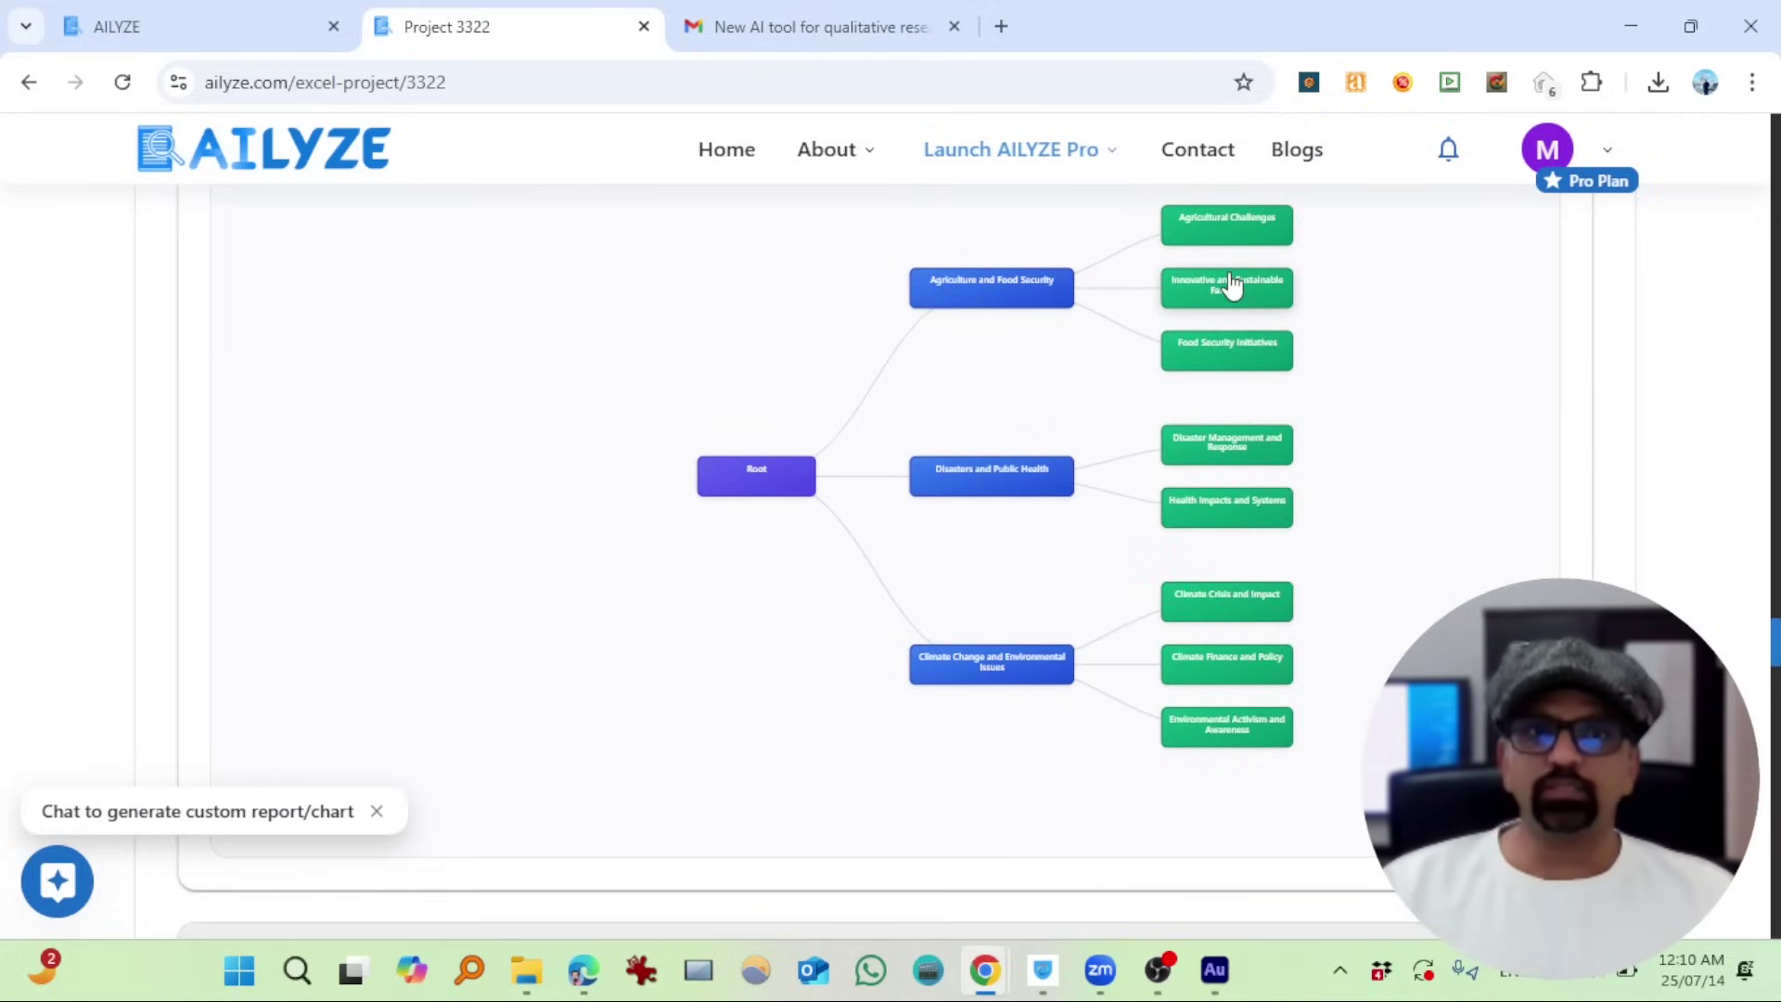
# - Review the theme hierarchy tree and the co-occurrence network of 8 sub-themes with 11 links
pyautogui.scroll(2, 1503, 390)
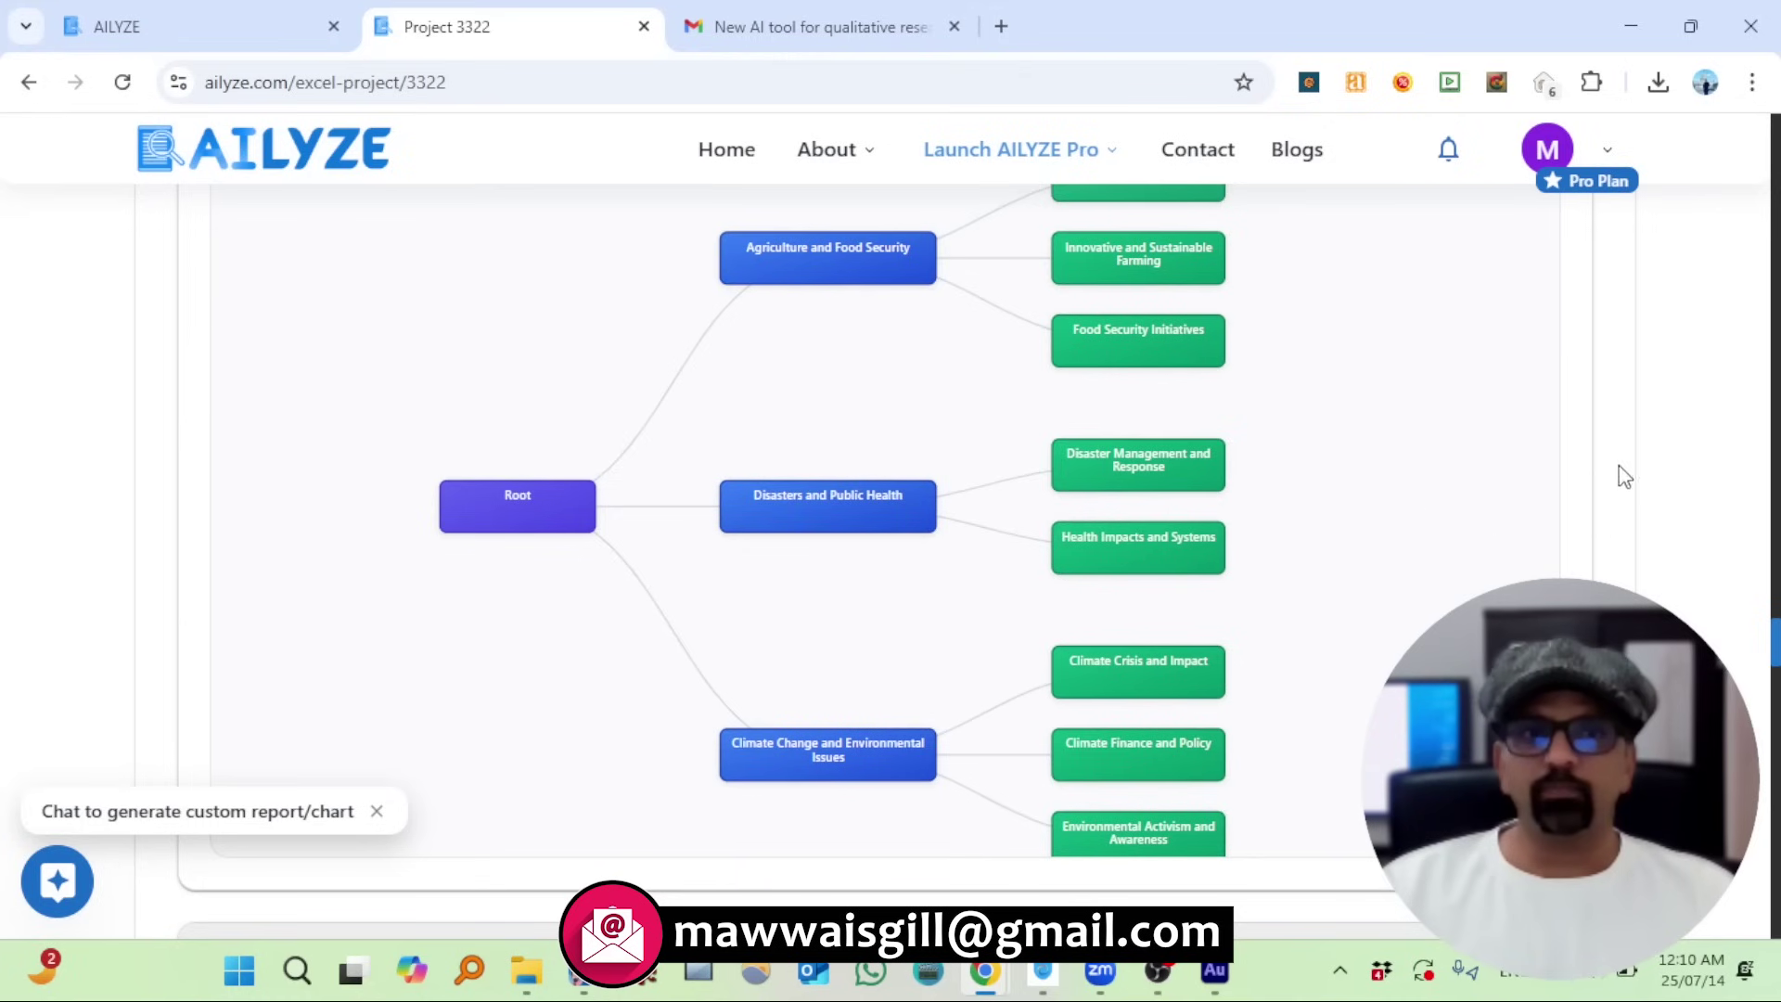
pyautogui.scroll(-5, 1625, 475)
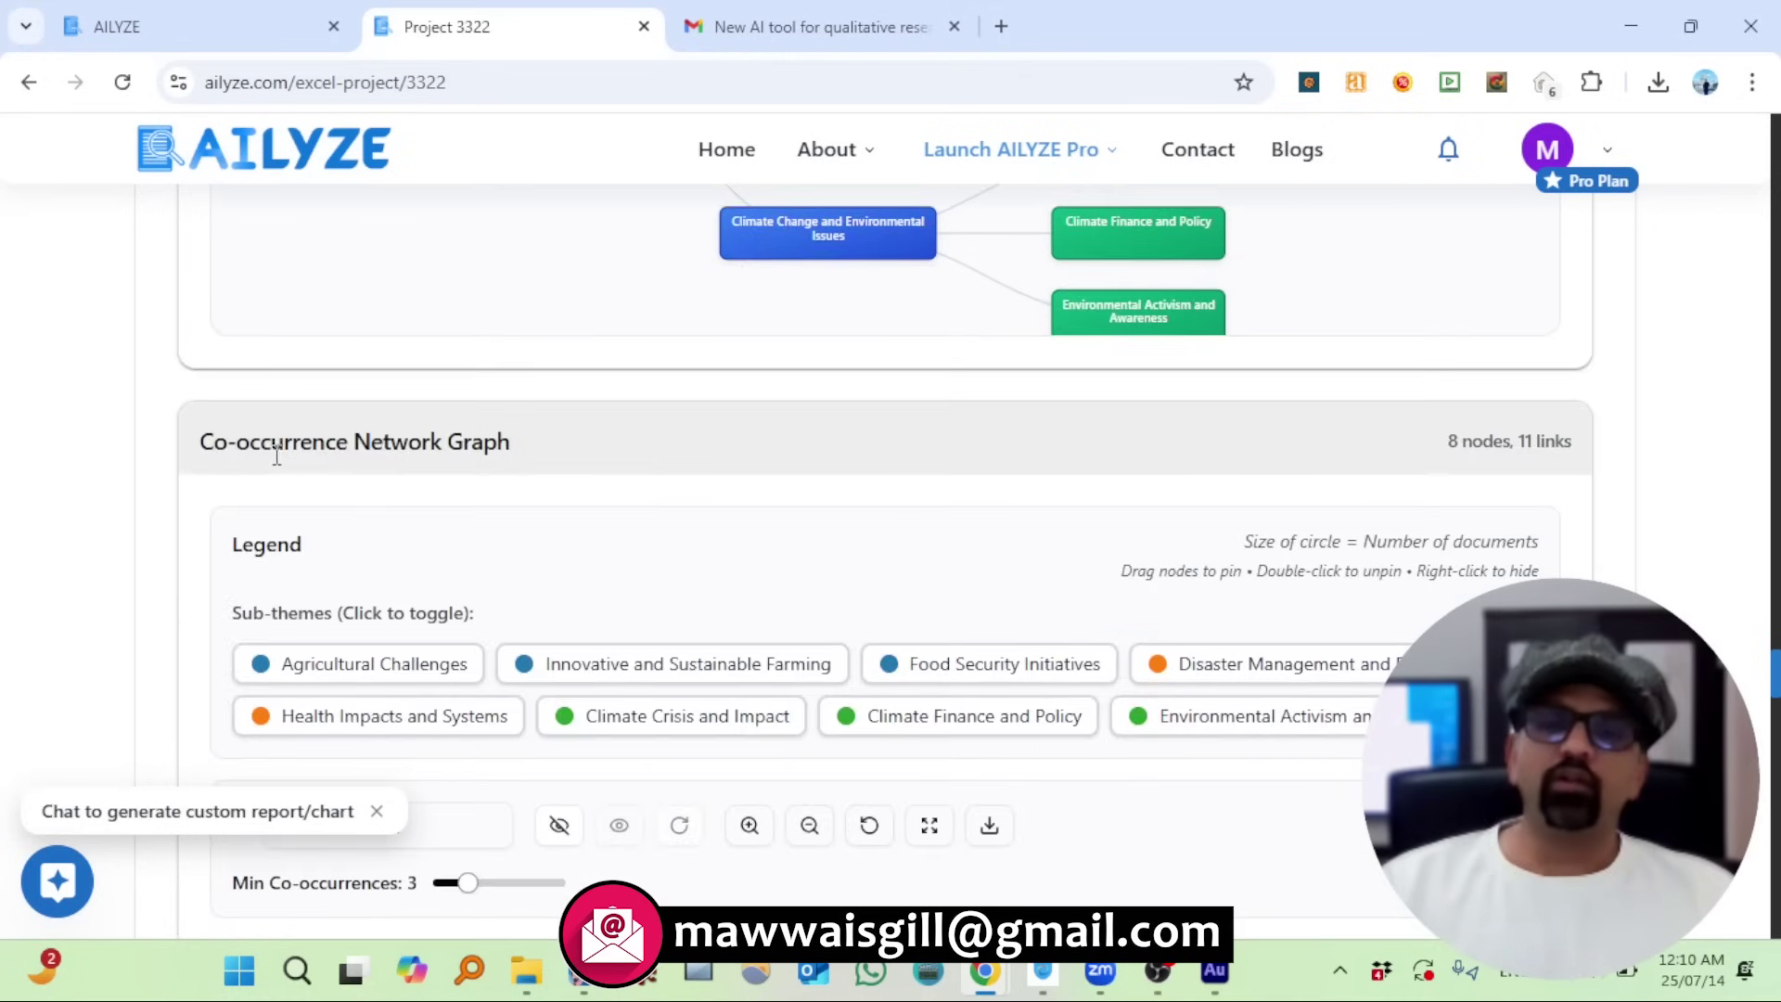
pyautogui.scroll(-7, 1604, 528)
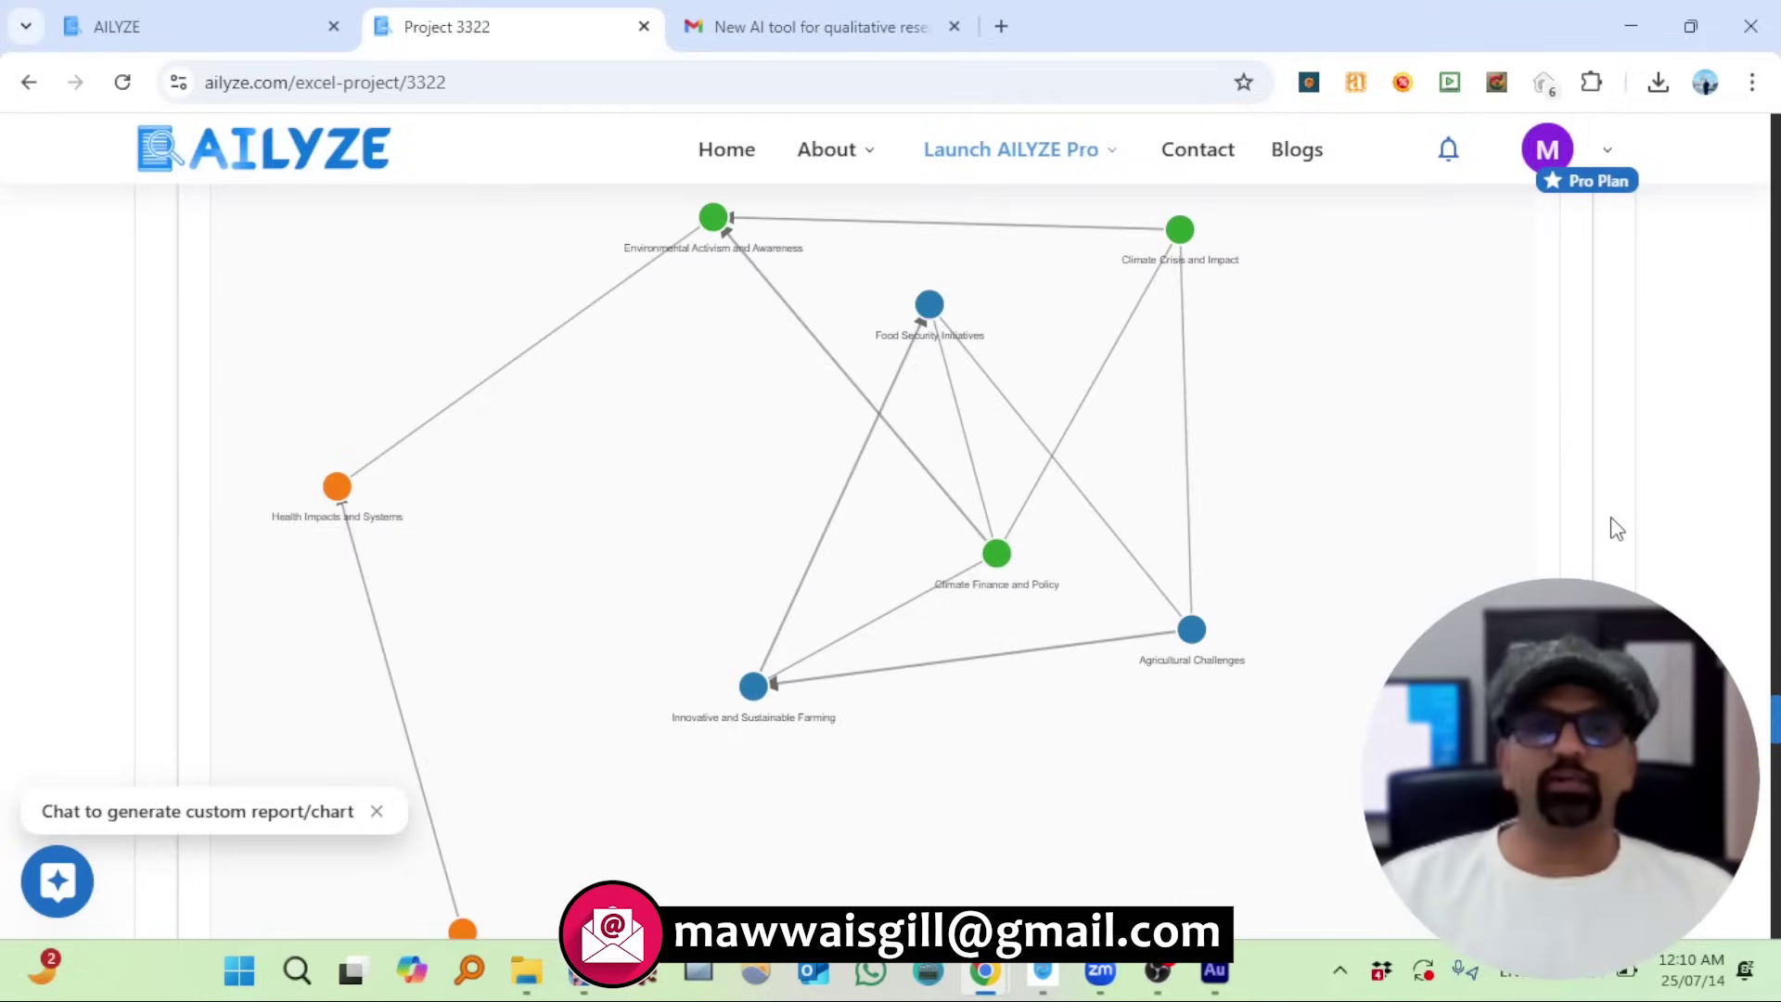
pyautogui.scroll(-2, 1348, 464)
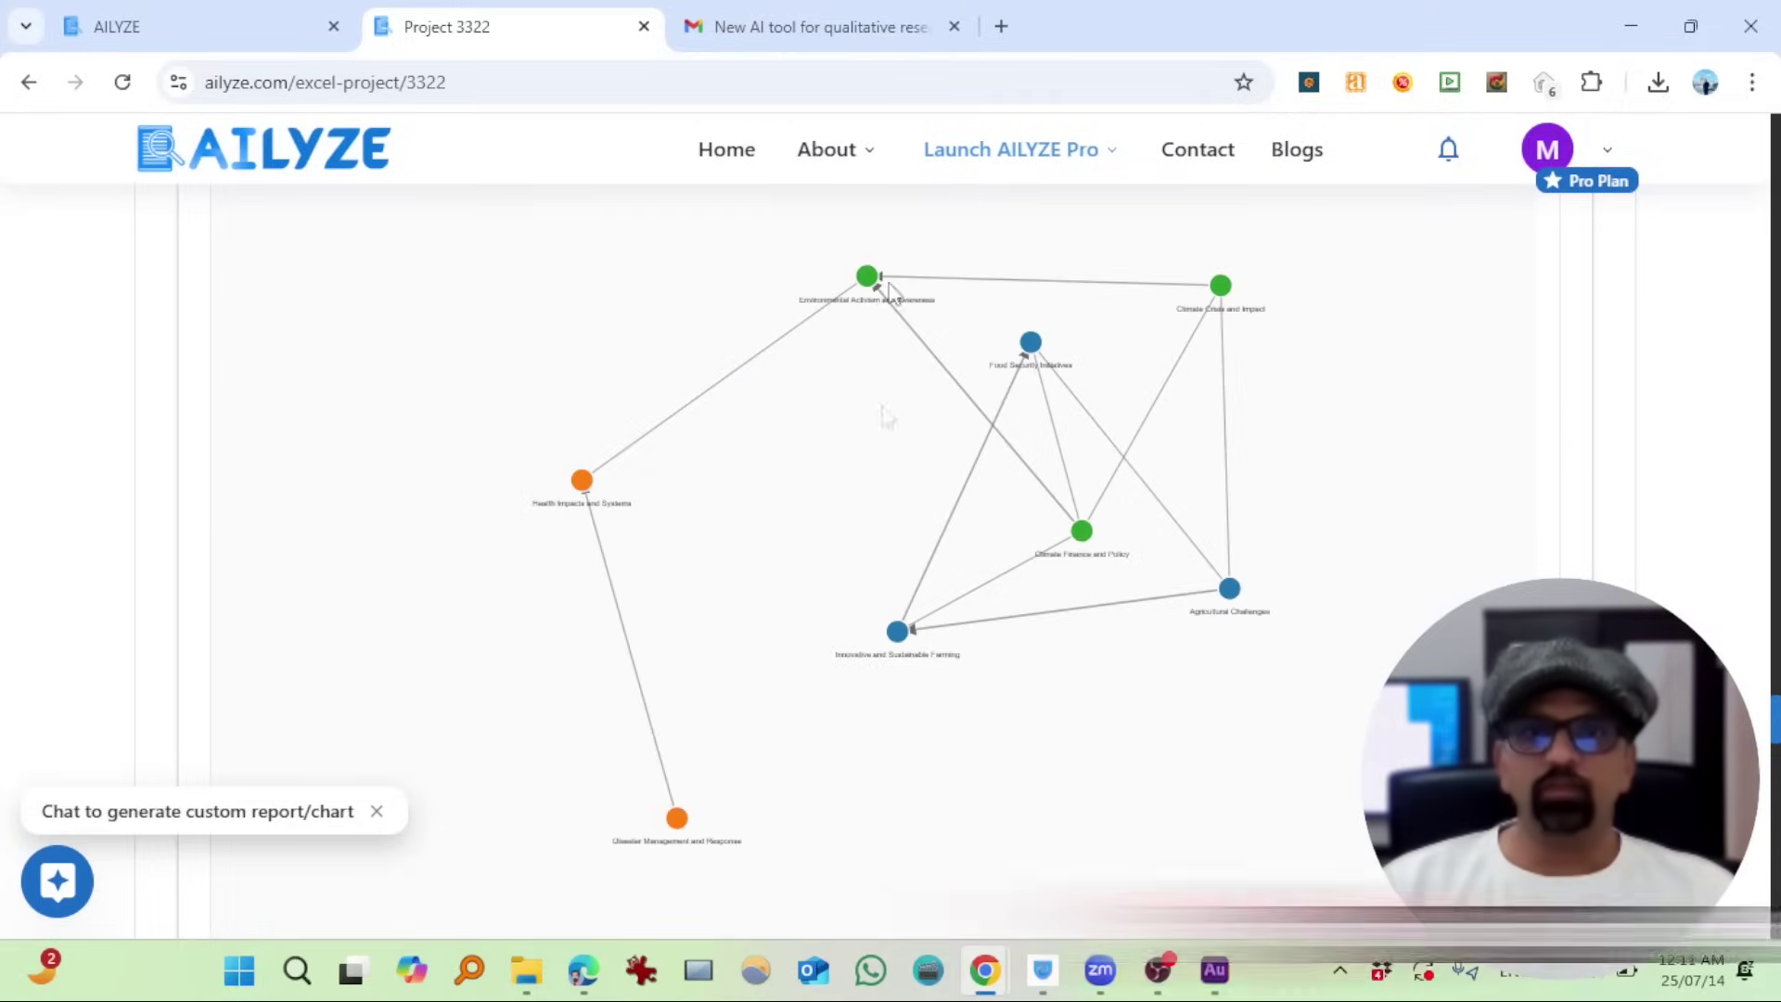
pyautogui.moveTo(864, 282)
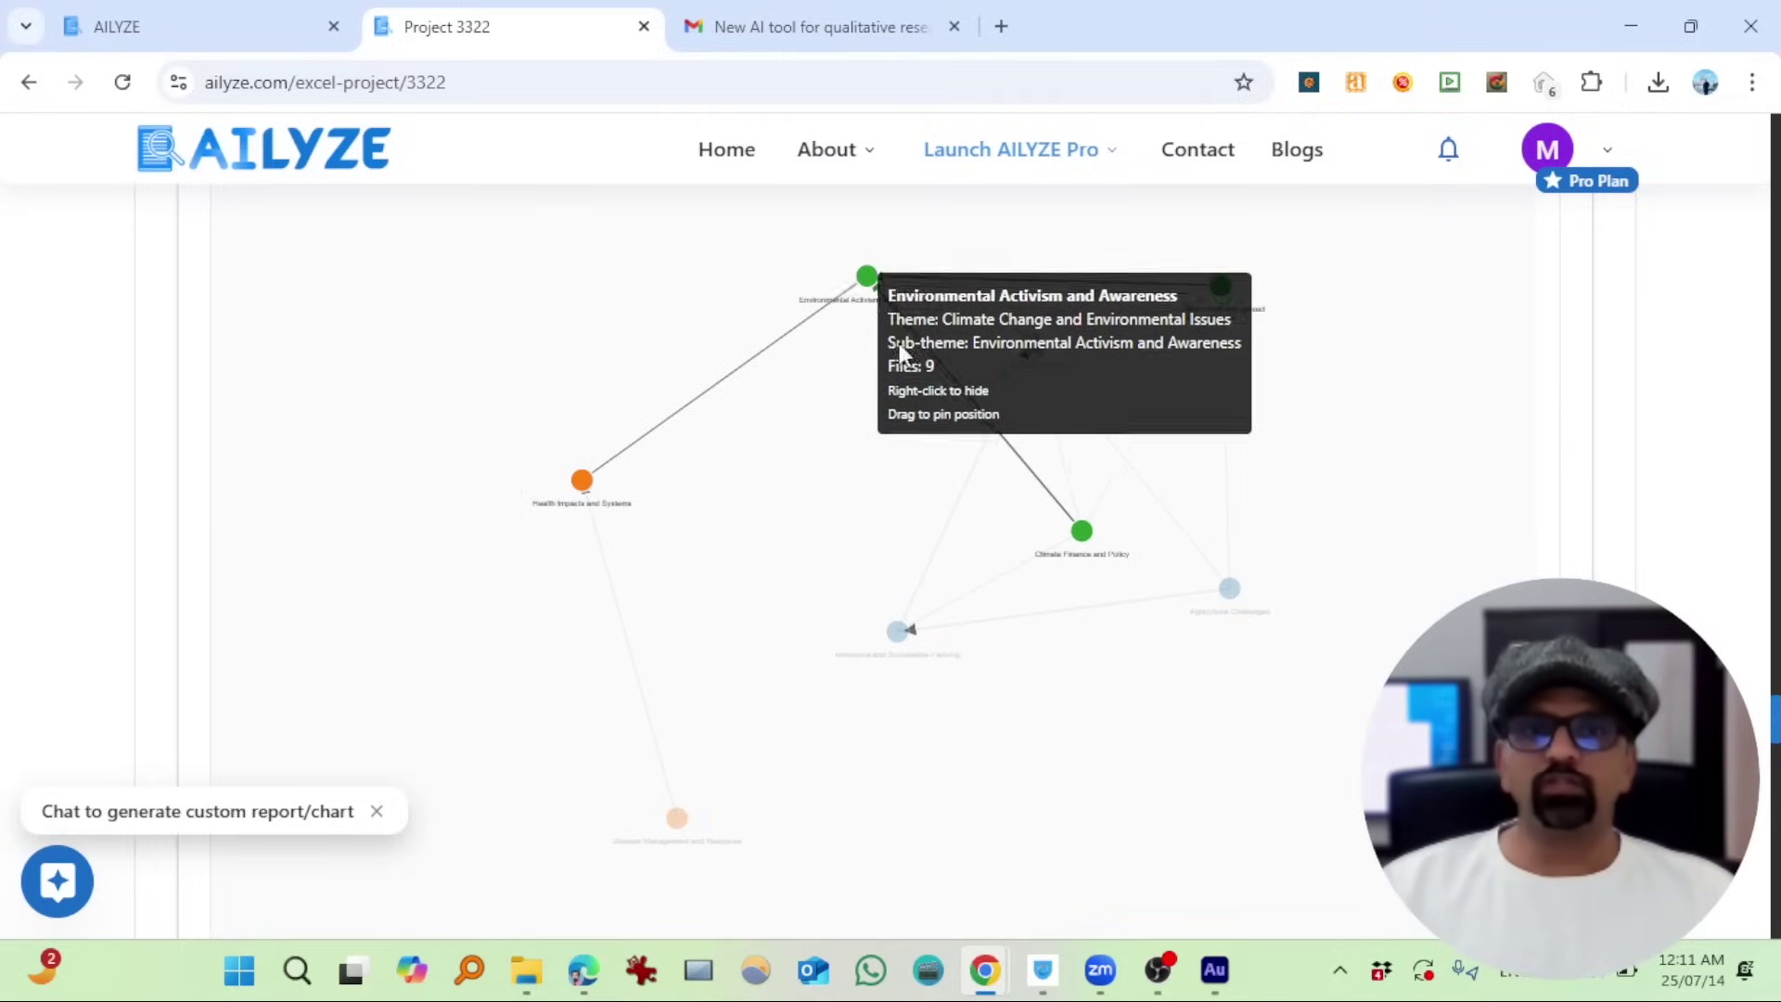
pyautogui.moveTo(1084, 538)
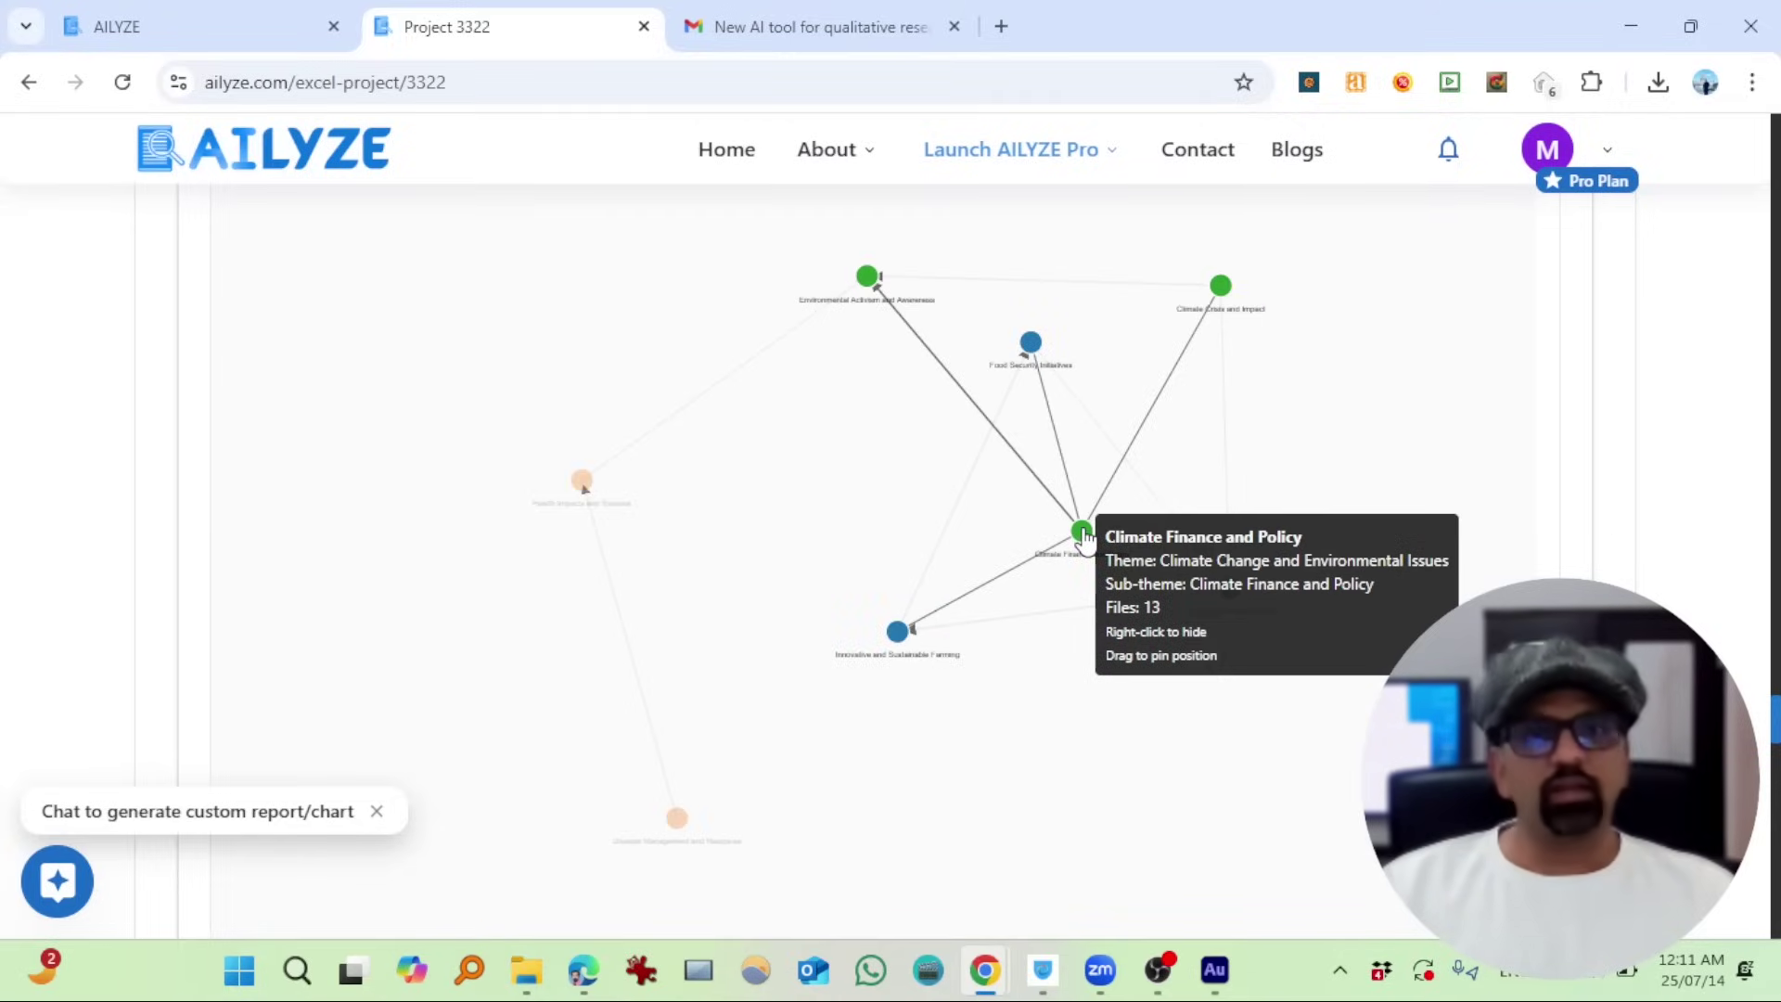
pyautogui.scroll(3, 1330, 471)
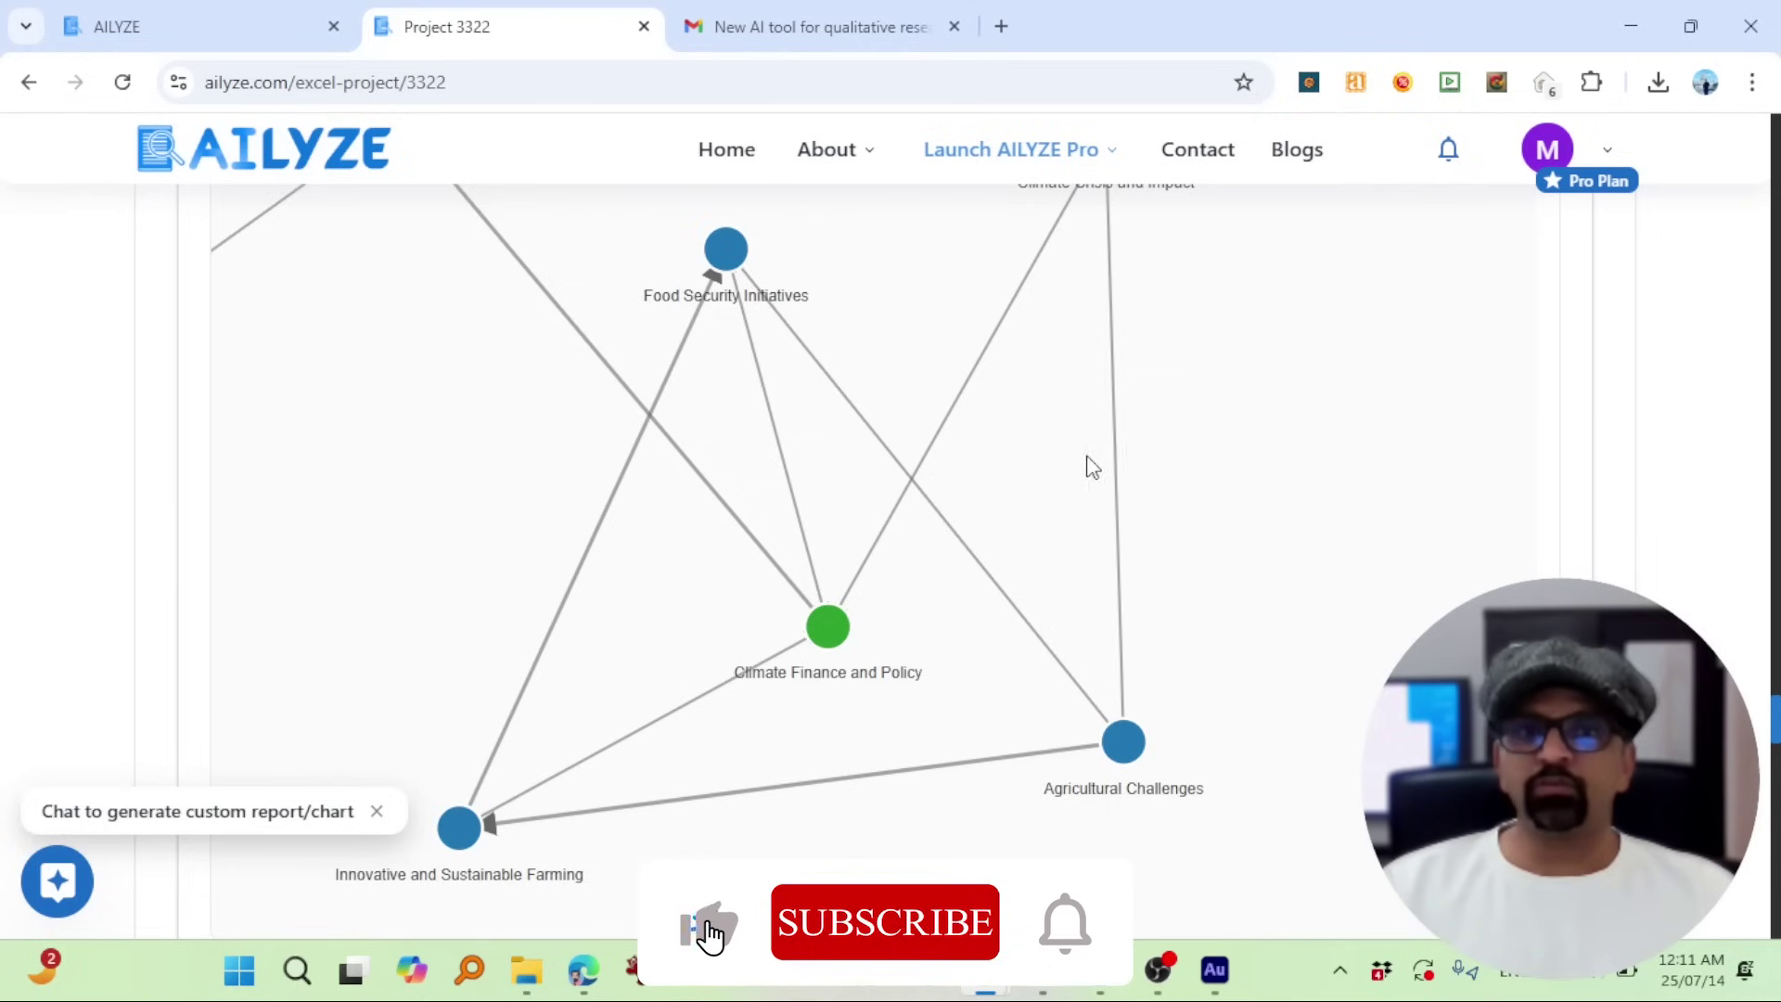
# - Expand the Innovative and Sustainable Farming sub-theme to read its analysis and supporting quotes
pyautogui.scroll(-8, 1610, 445)
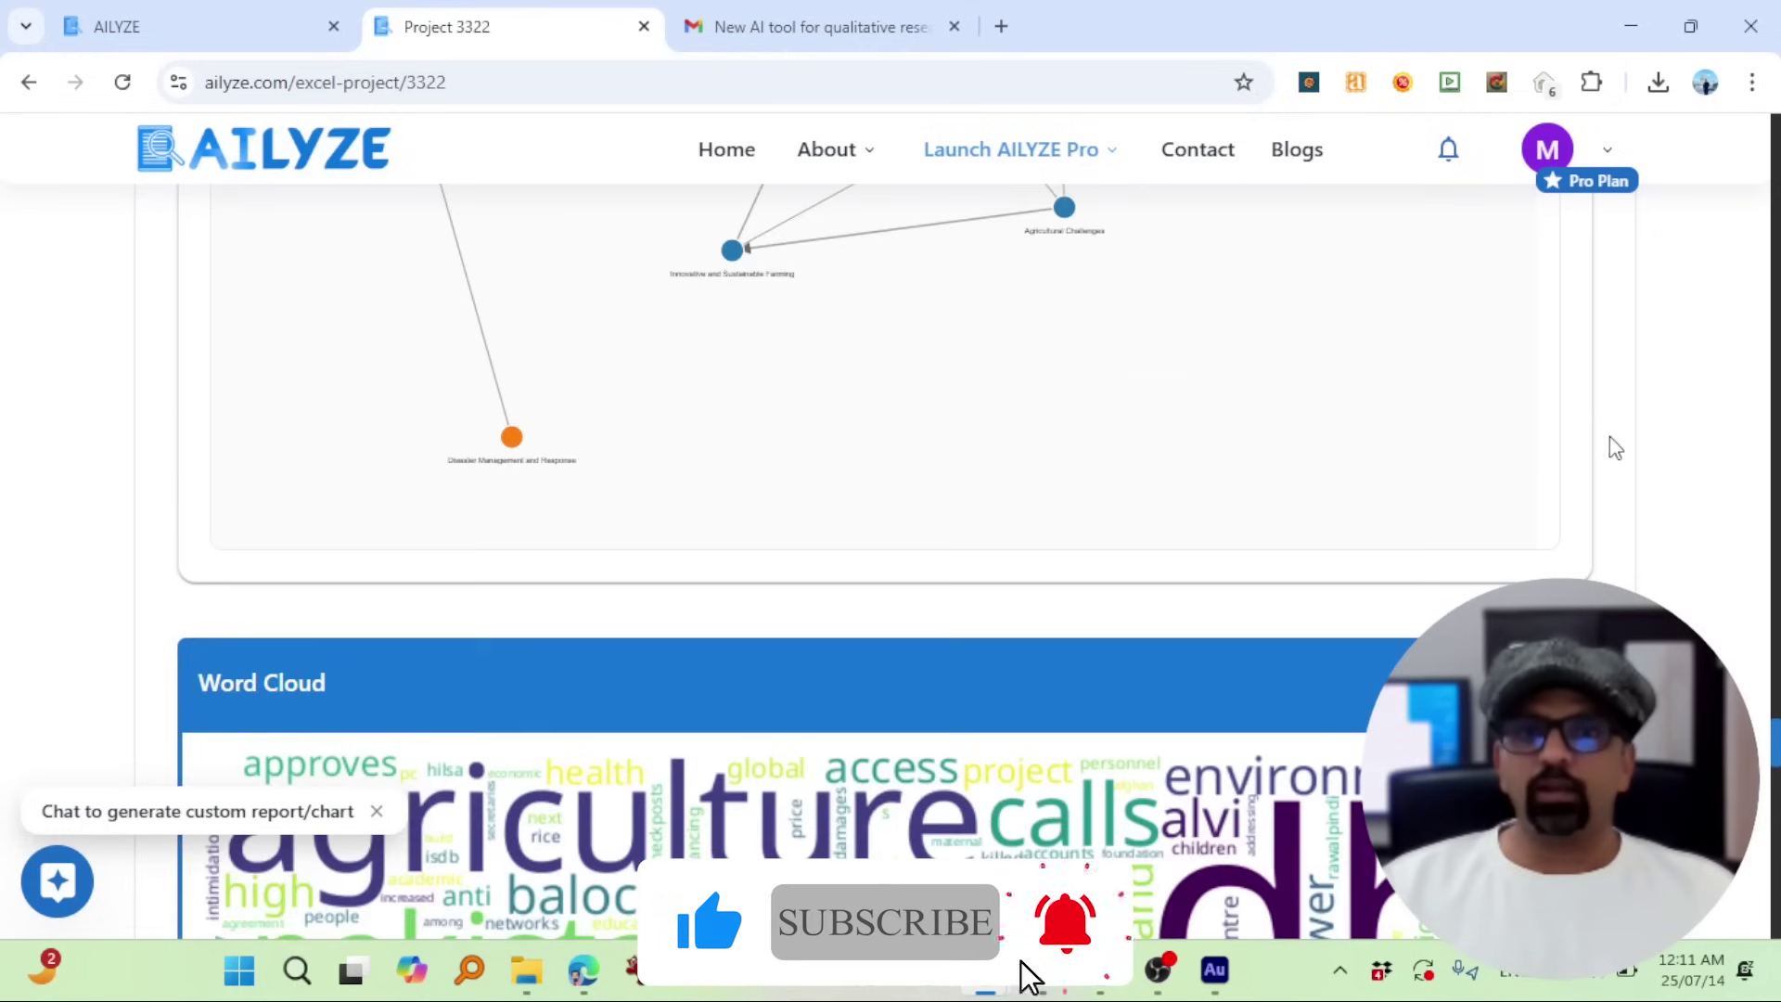
pyautogui.scroll(-4, 1558, 492)
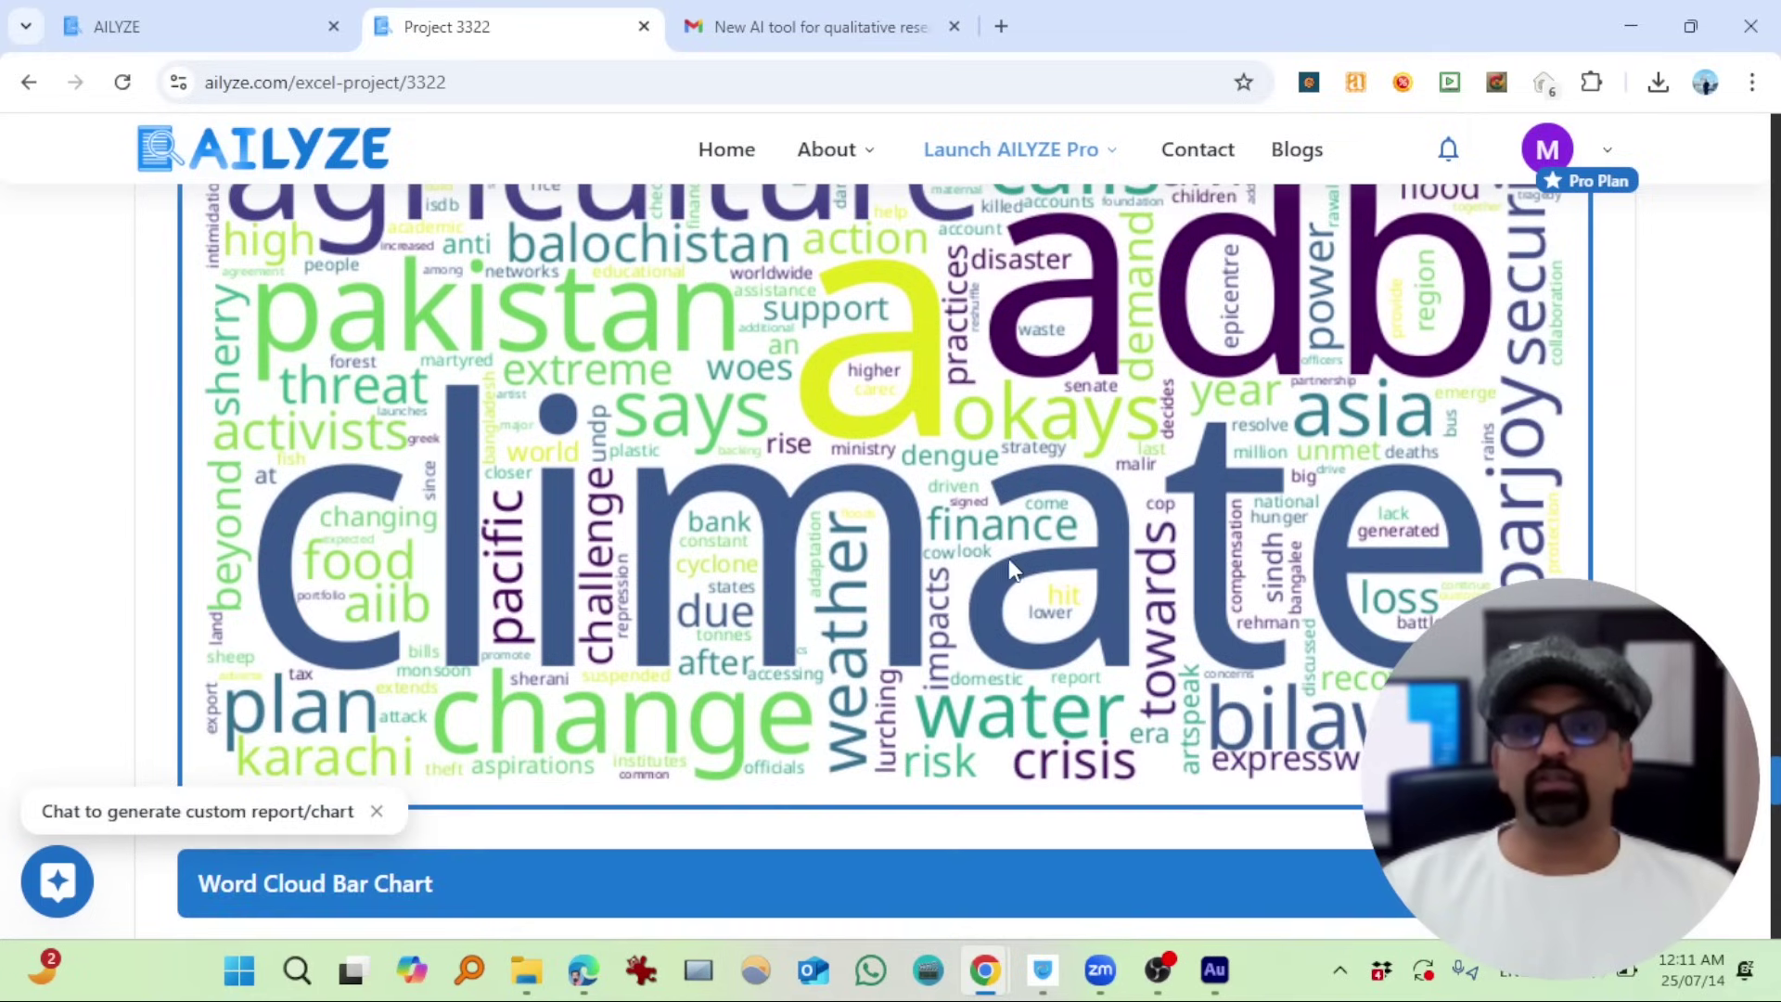
pyautogui.scroll(1, 993, 560)
pyautogui.scroll(-1, 928, 559)
pyautogui.scroll(1, 793, 555)
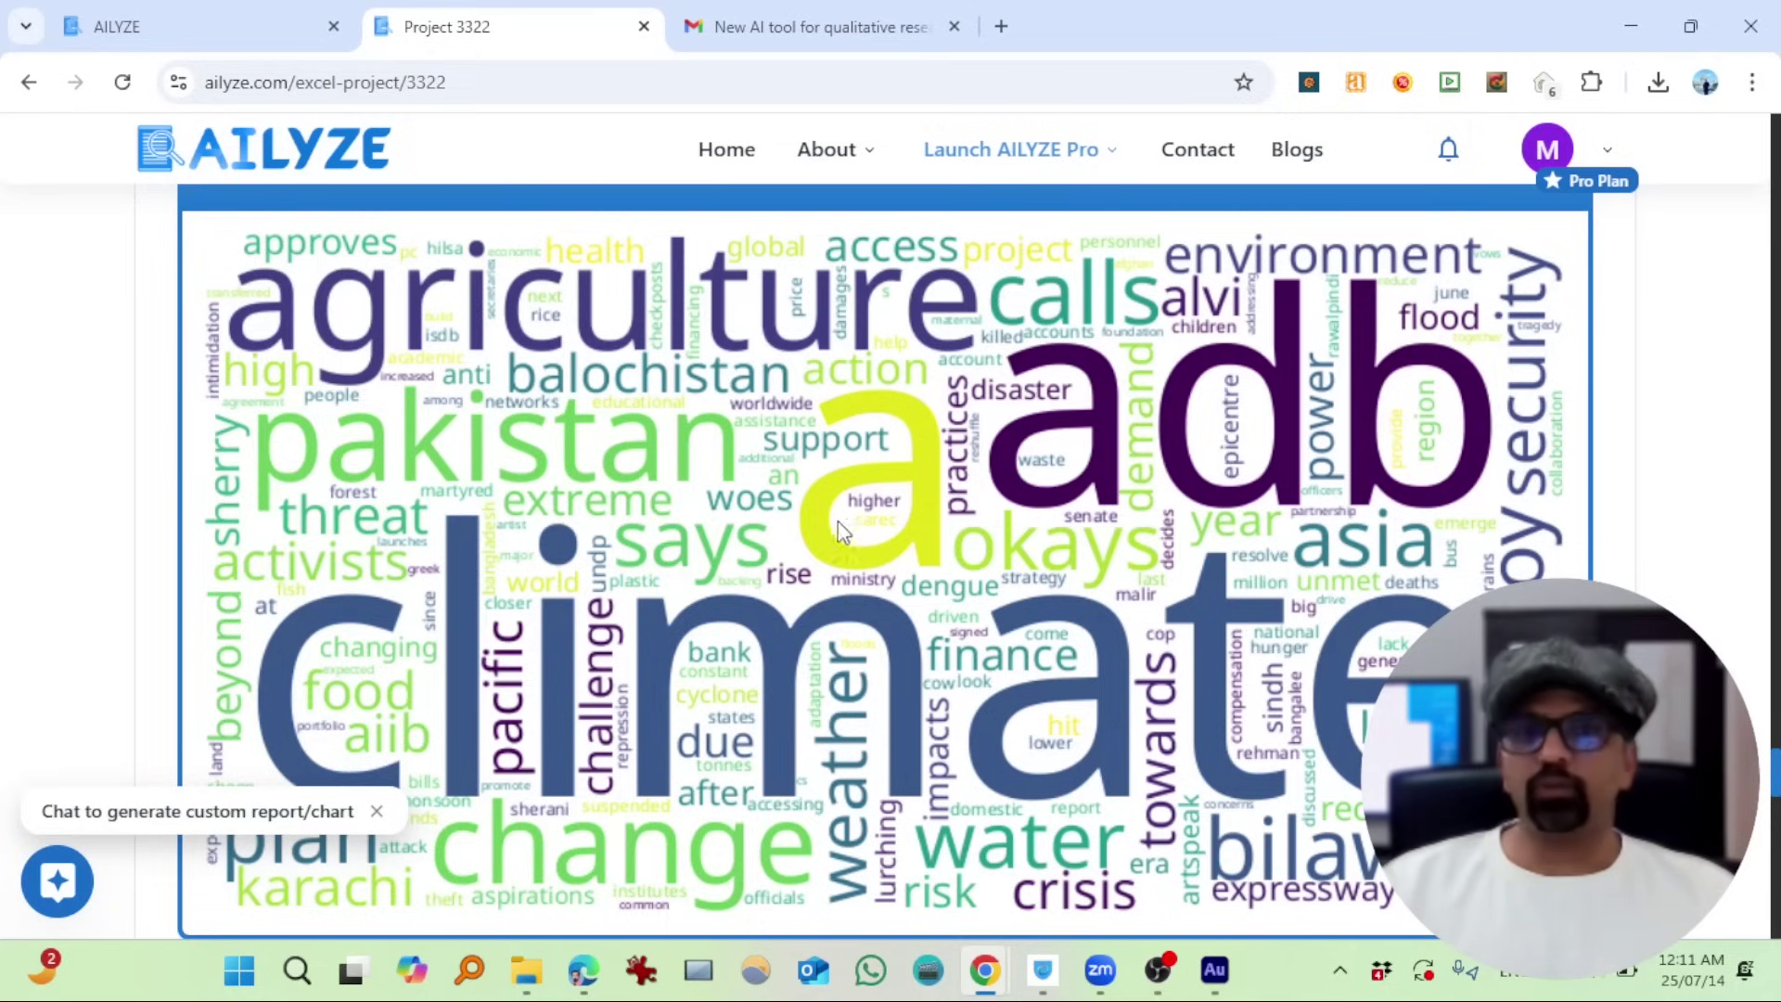
pyautogui.scroll(-1, 646, 493)
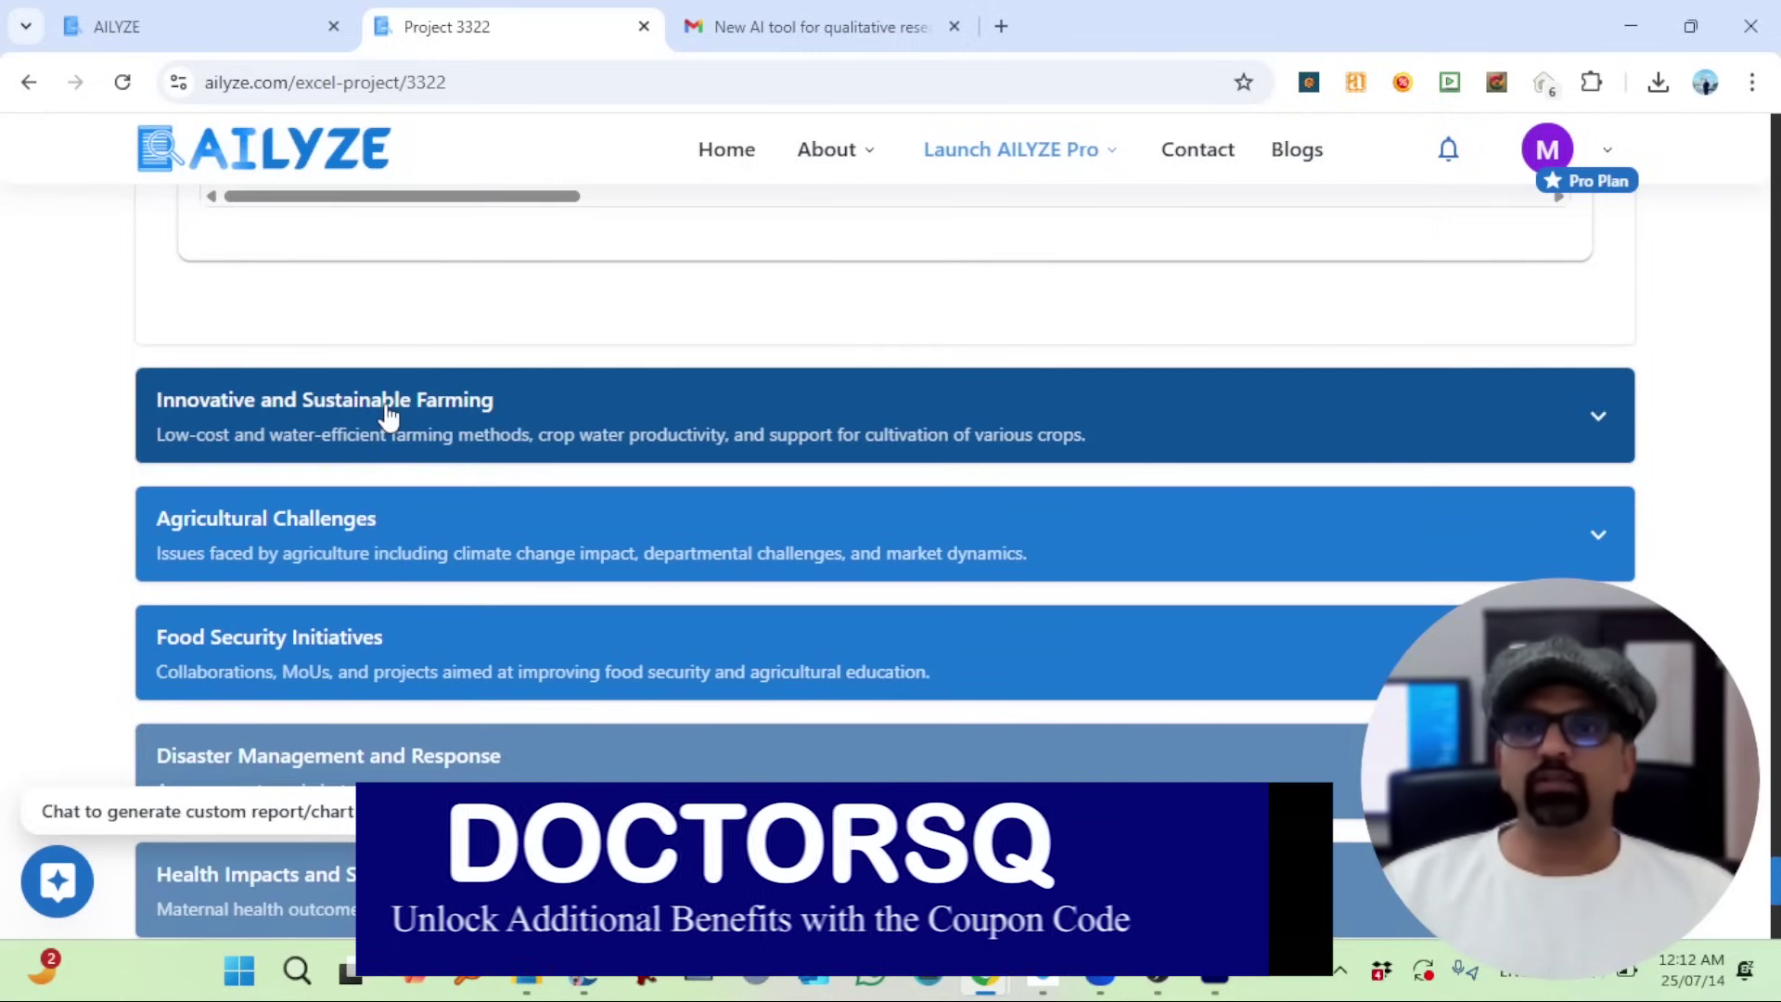
pyautogui.click(385, 418)
pyautogui.scroll(-7, 374, 536)
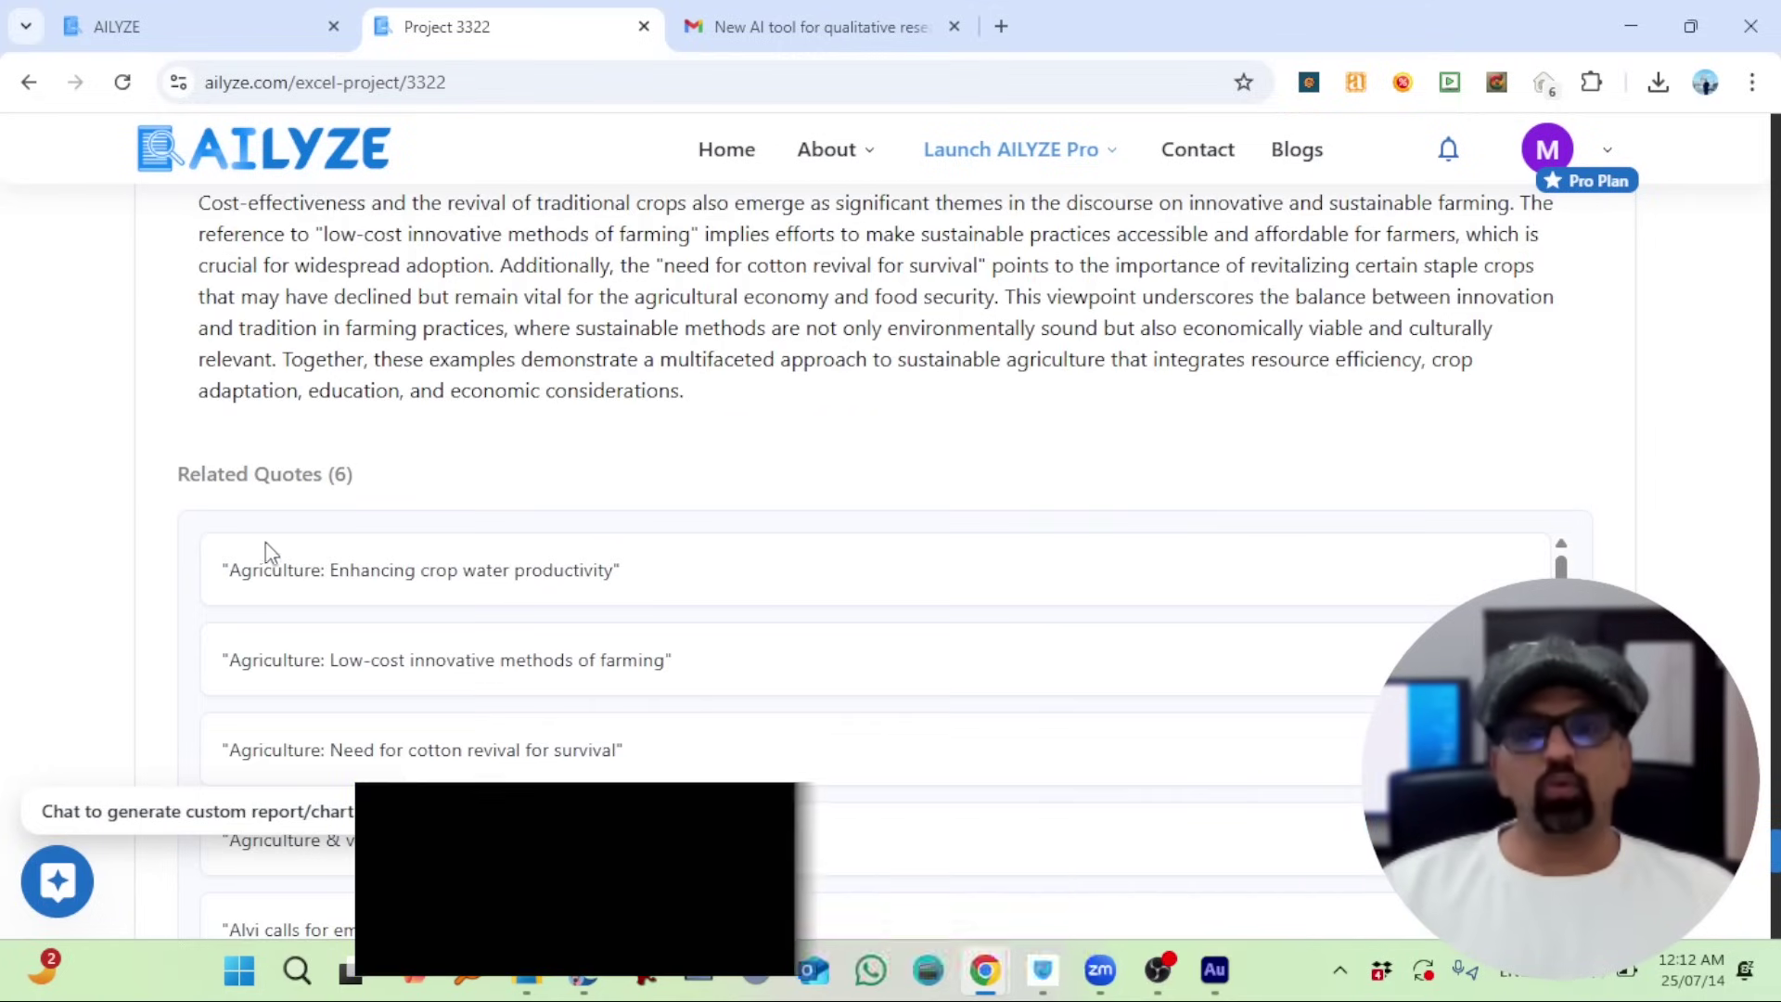
pyautogui.scroll(-10, 97, 686)
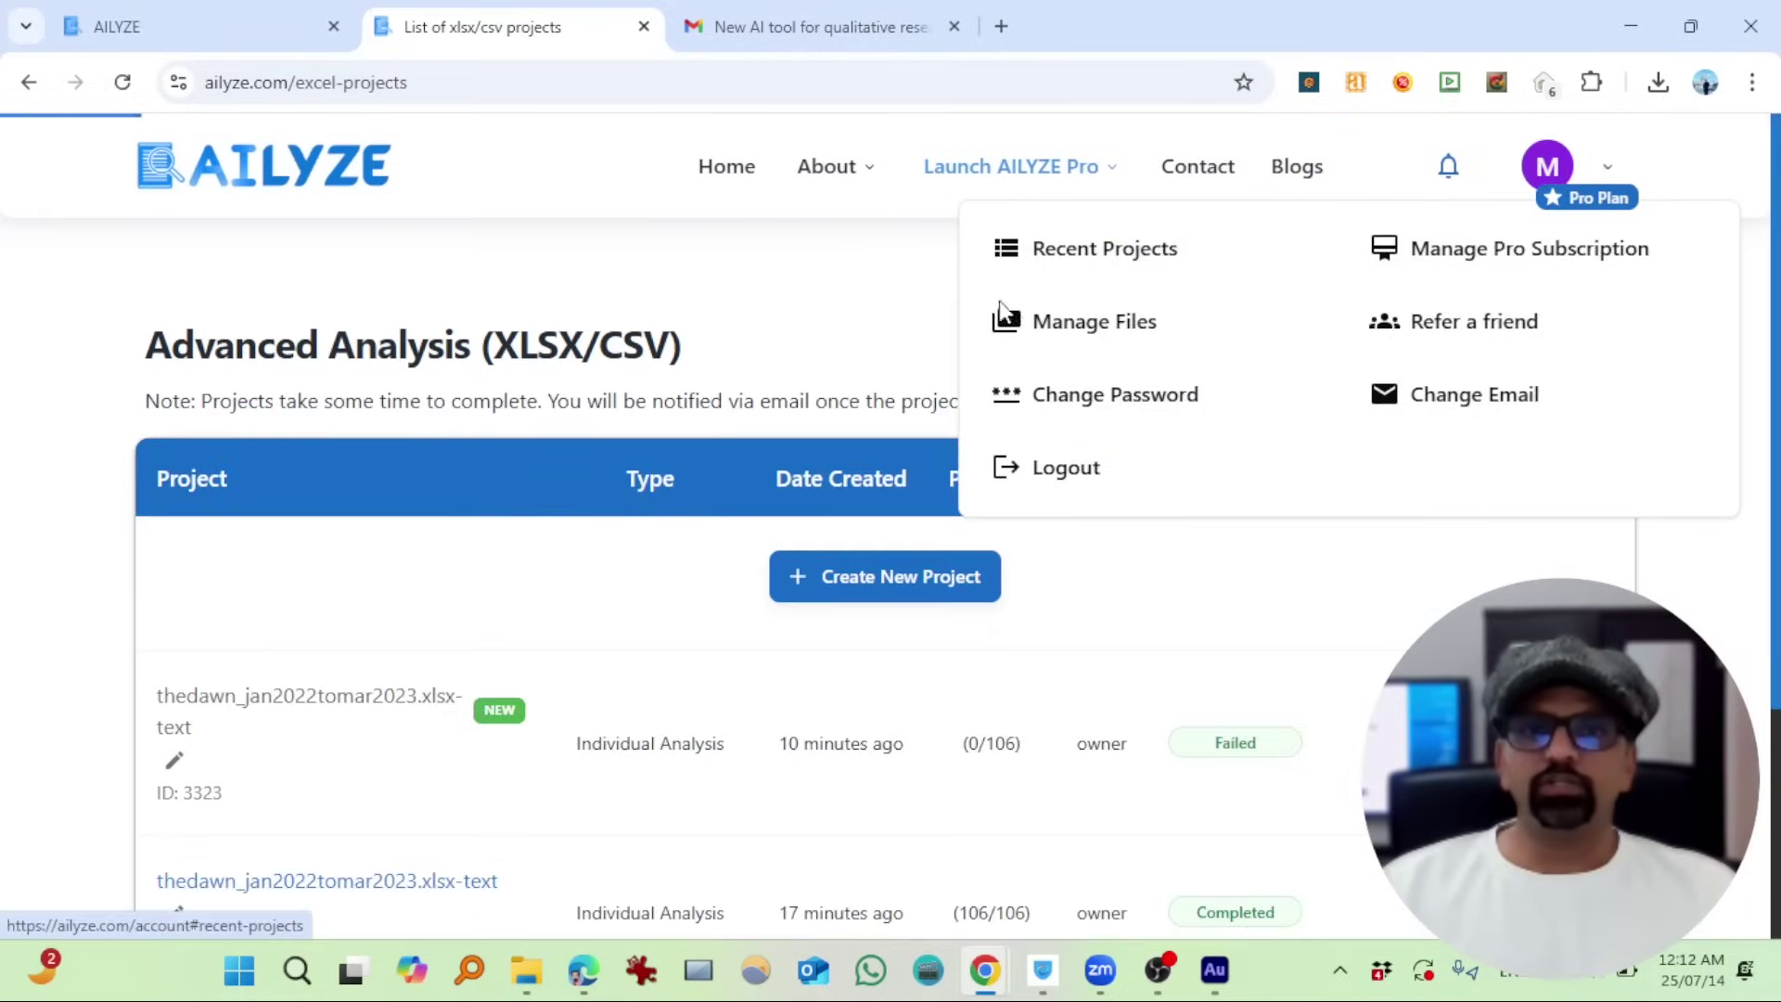
# - Start a new docx/pdf analysis from Recent Projects, then switch to the New York Times folder
pyautogui.click(1156, 251)
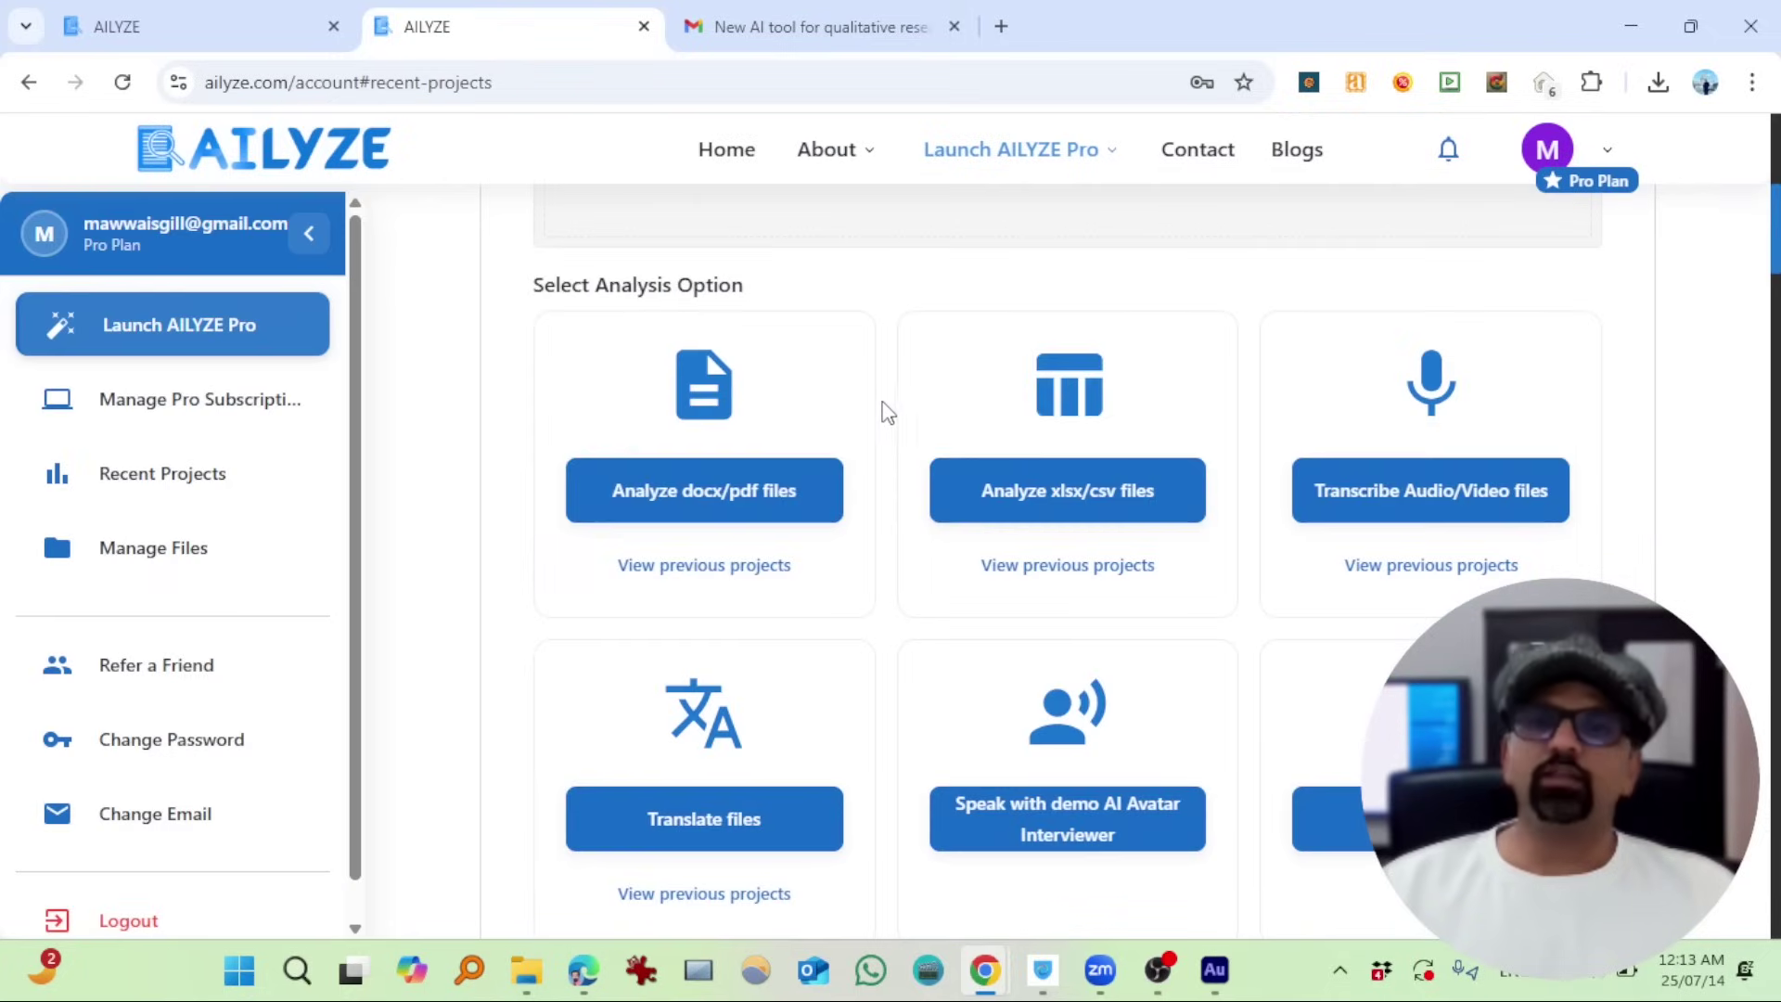
pyautogui.click(753, 480)
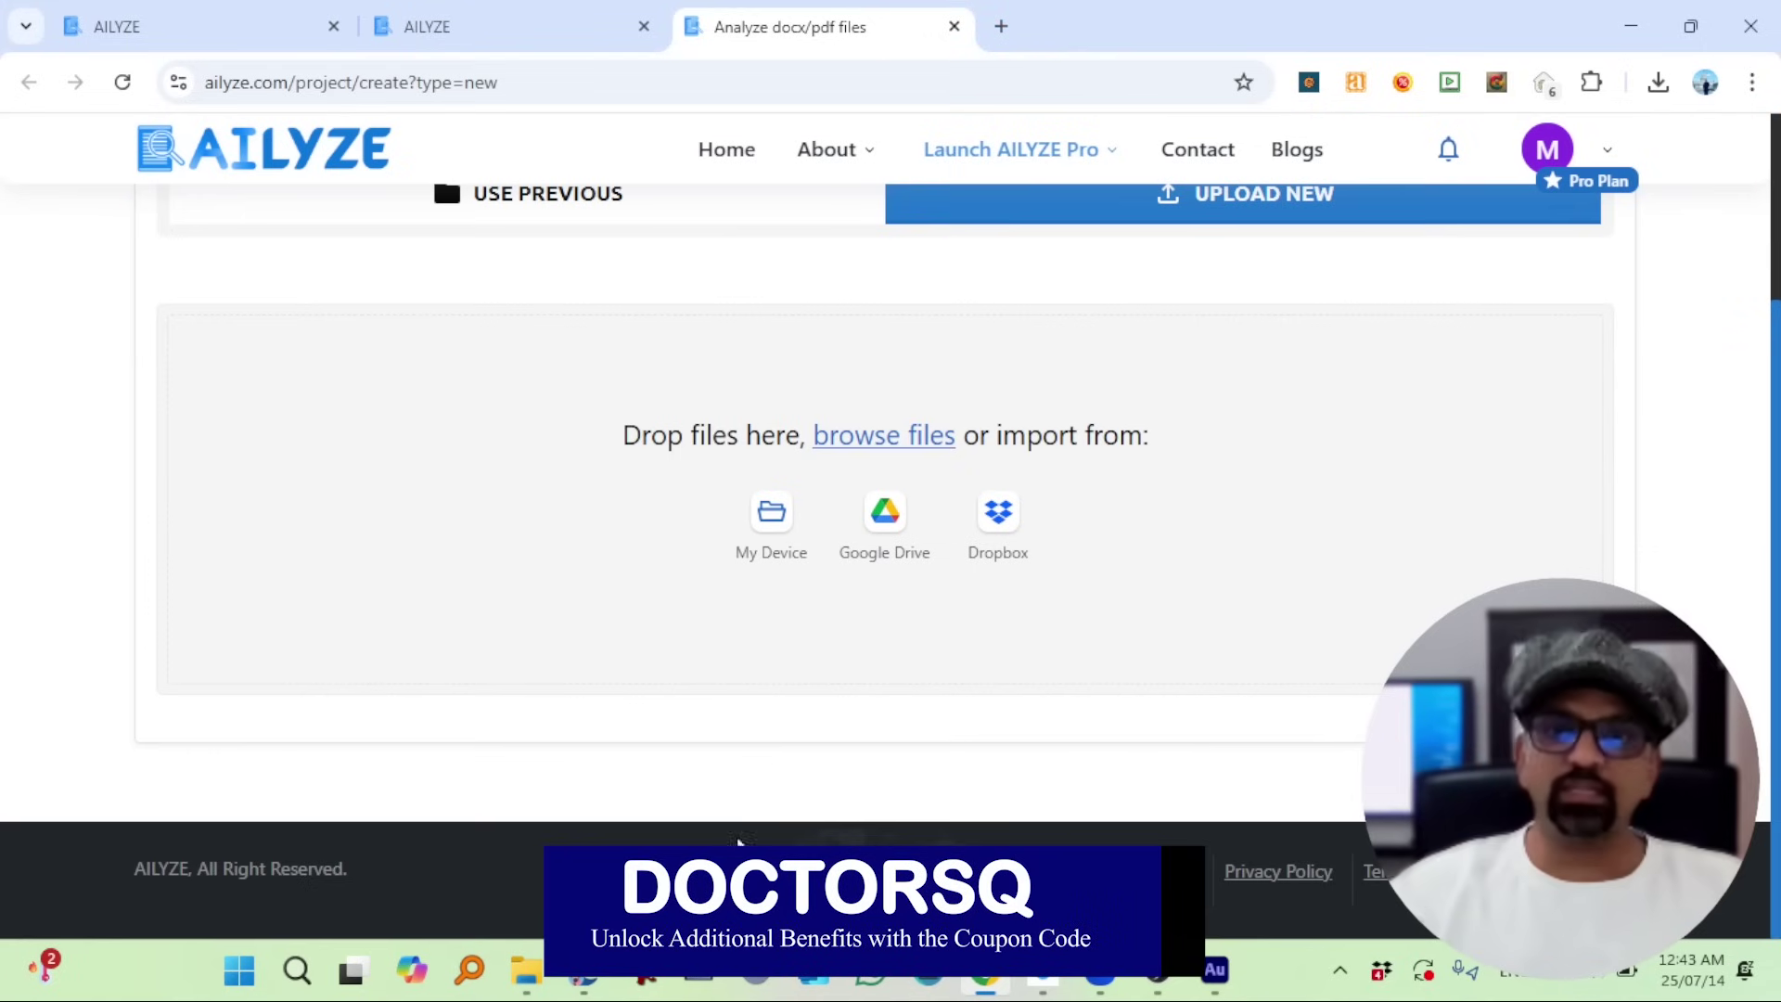
pyautogui.hotkey('alt', 'Tab')
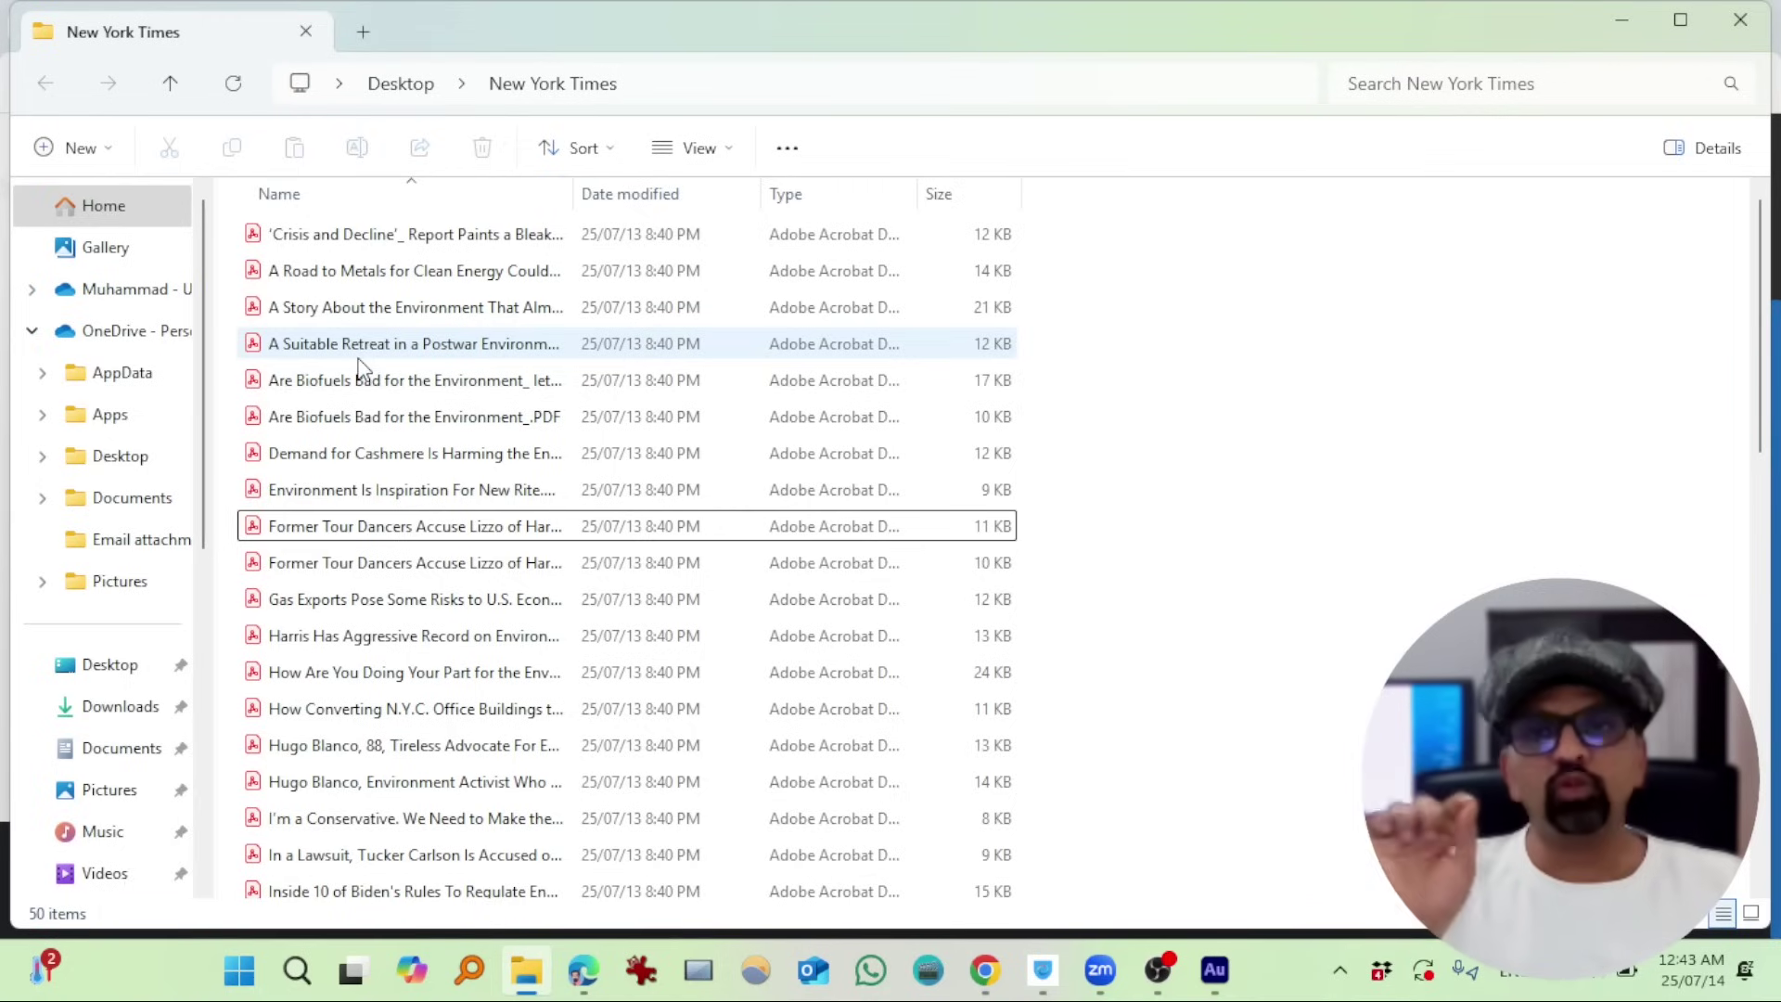
# - Select the 'Gas Exports Pose Some Risks…' PDF in the New York Times folder
pyautogui.click(491, 609)
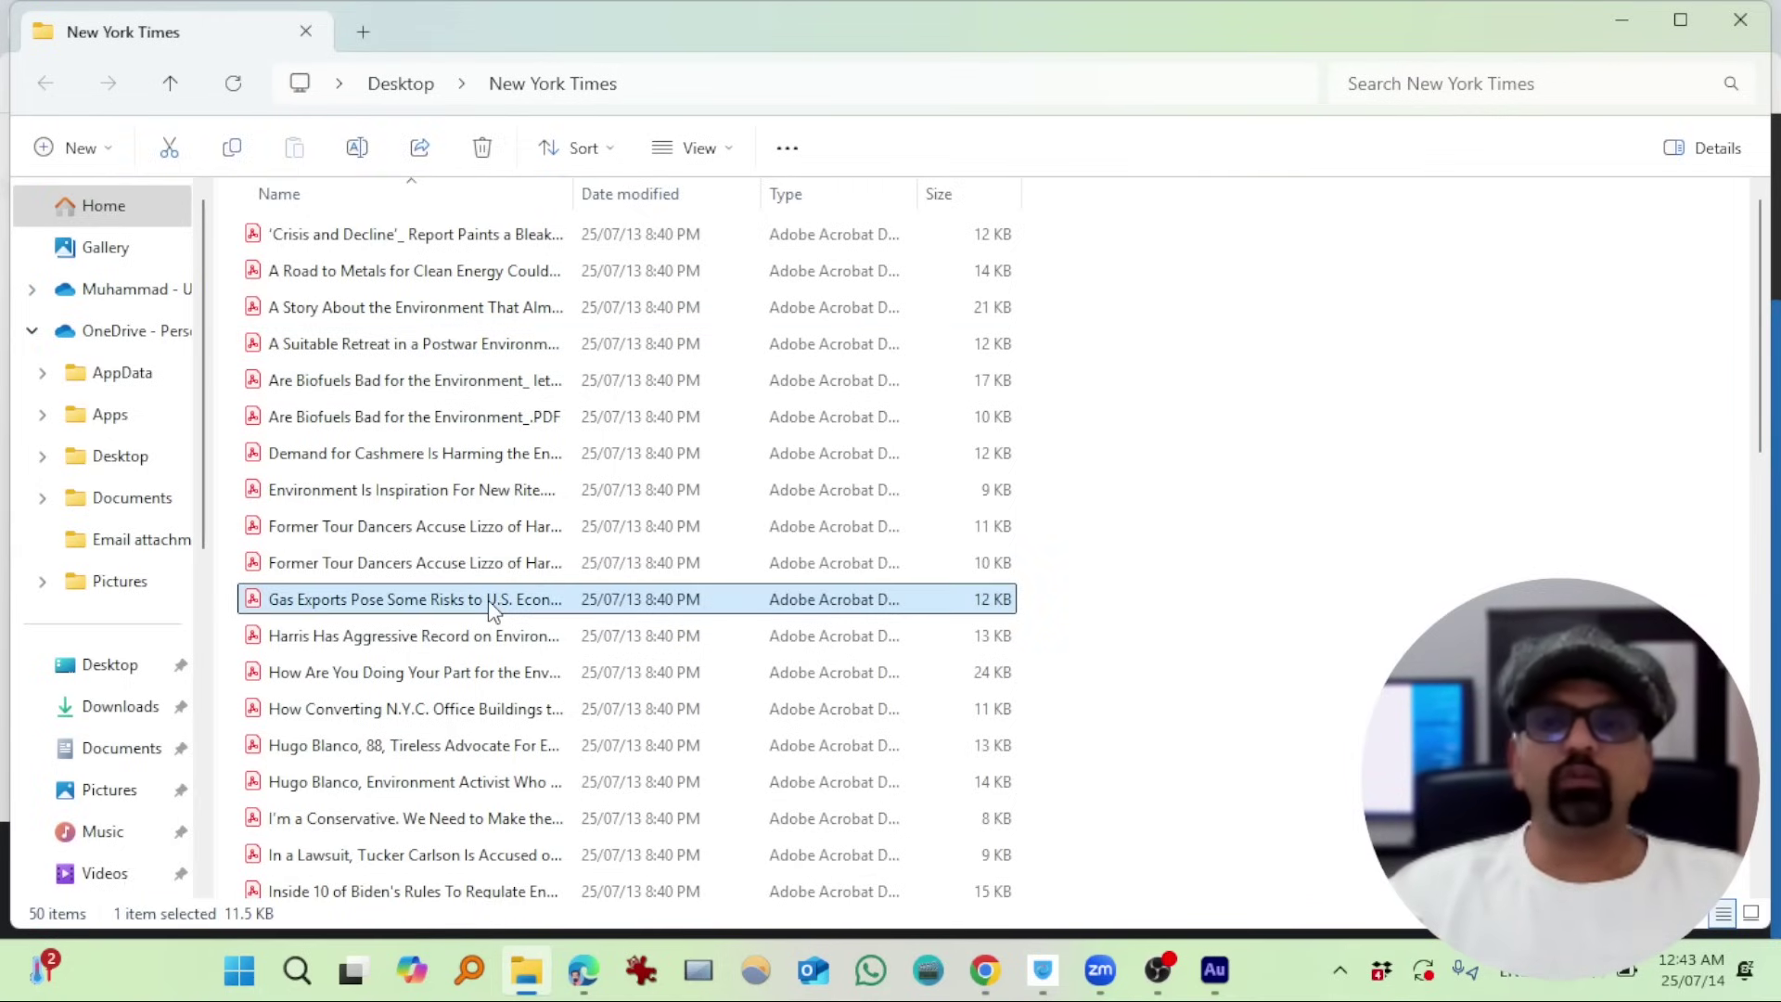
pyautogui.doubleClick(491, 609)
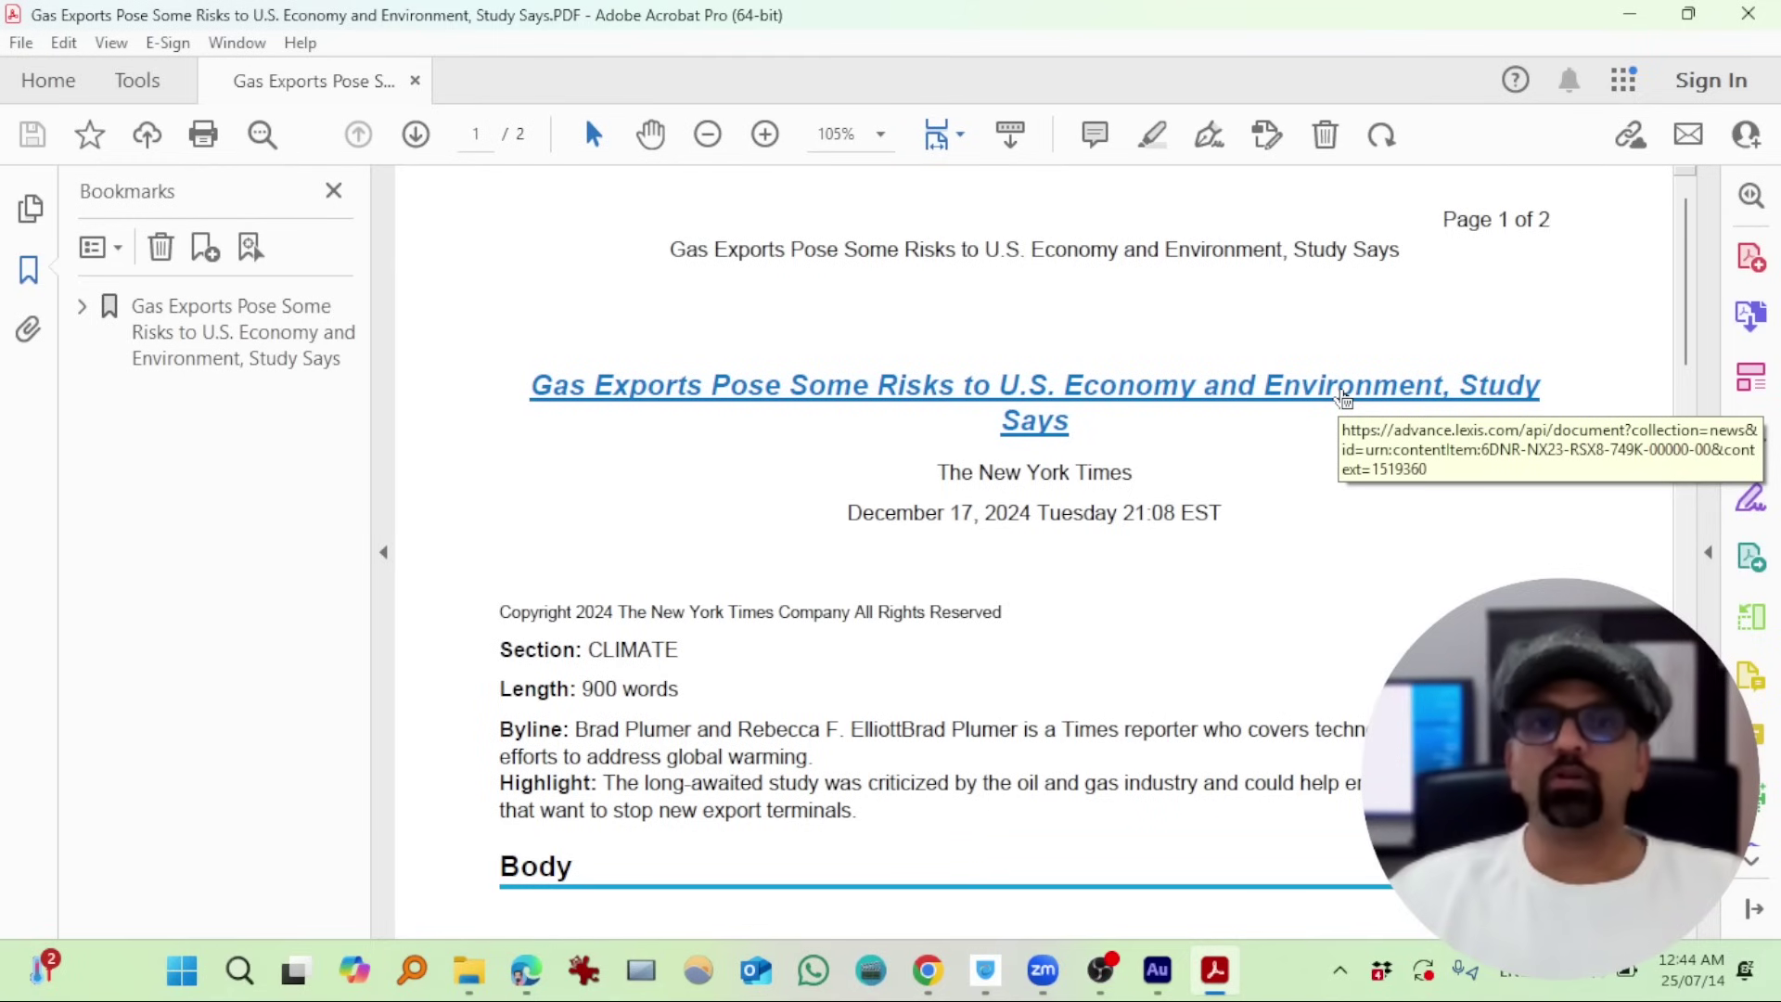
pyautogui.moveTo(938, 474); pyautogui.dragTo(1133, 475)
pyautogui.click(1747, 13)
pyautogui.click(1234, 358)
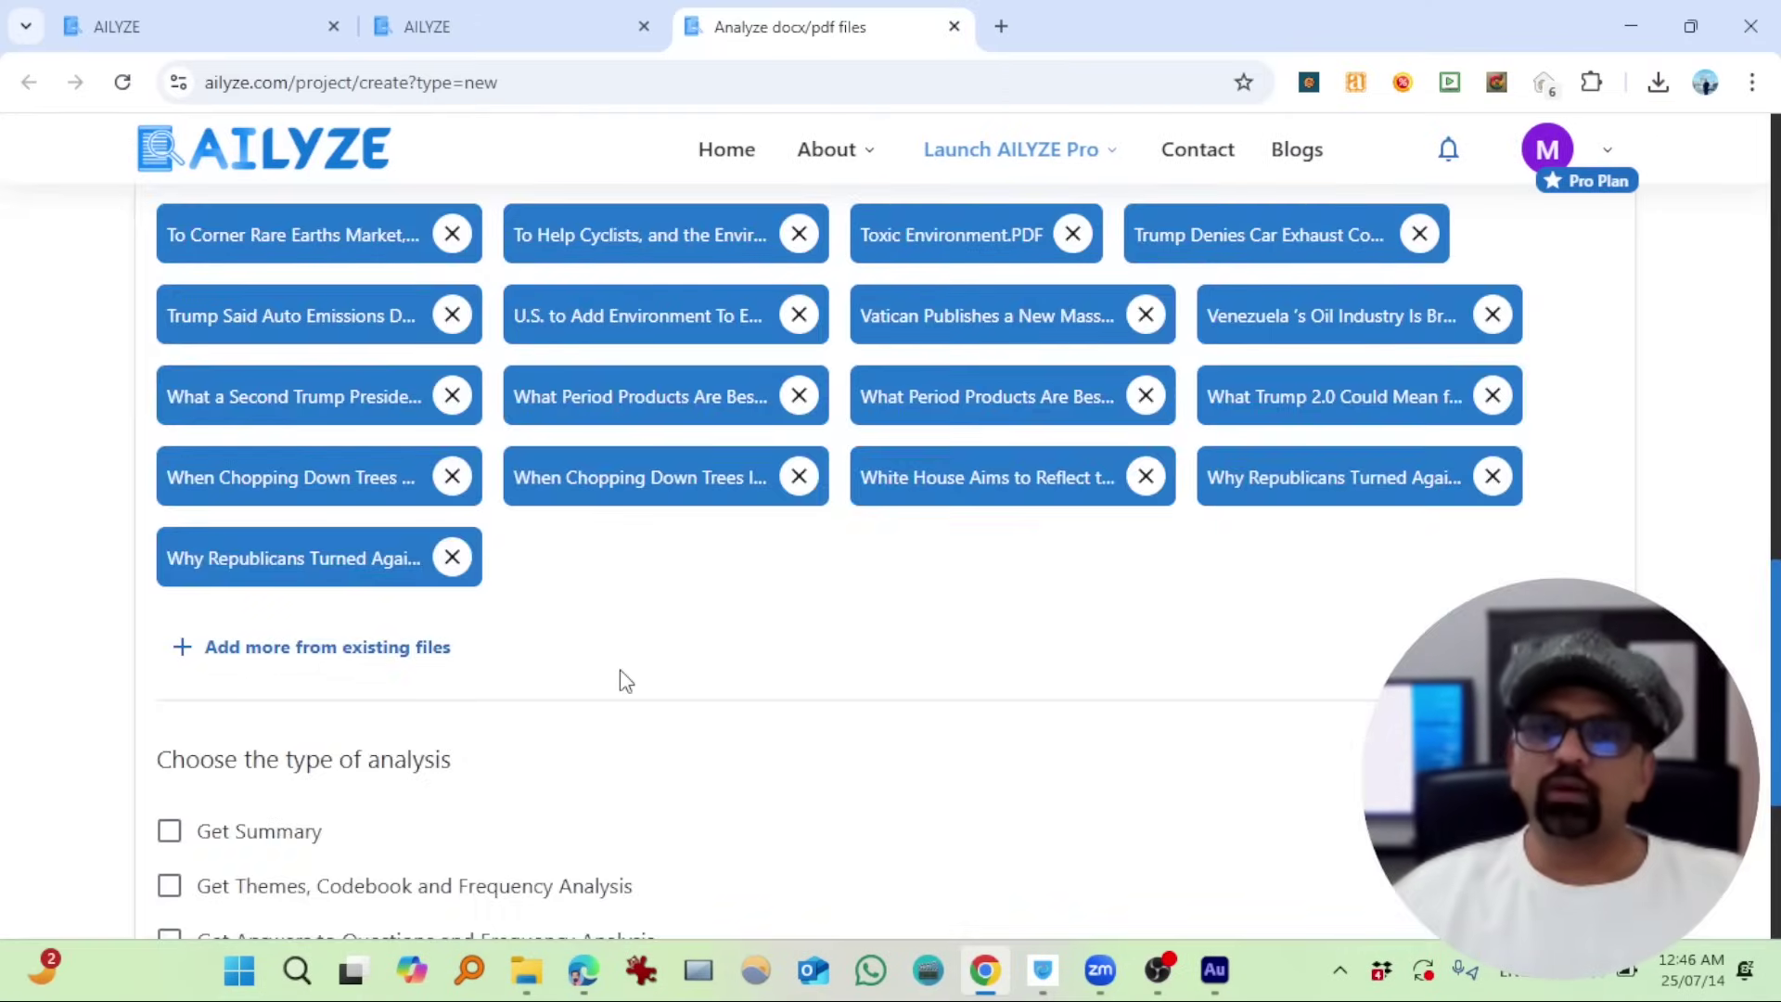
# - Choose summary, themes with codebook and frequency, and question-answering analyses, then continue to further specifications
pyautogui.scroll(-4, 626, 682)
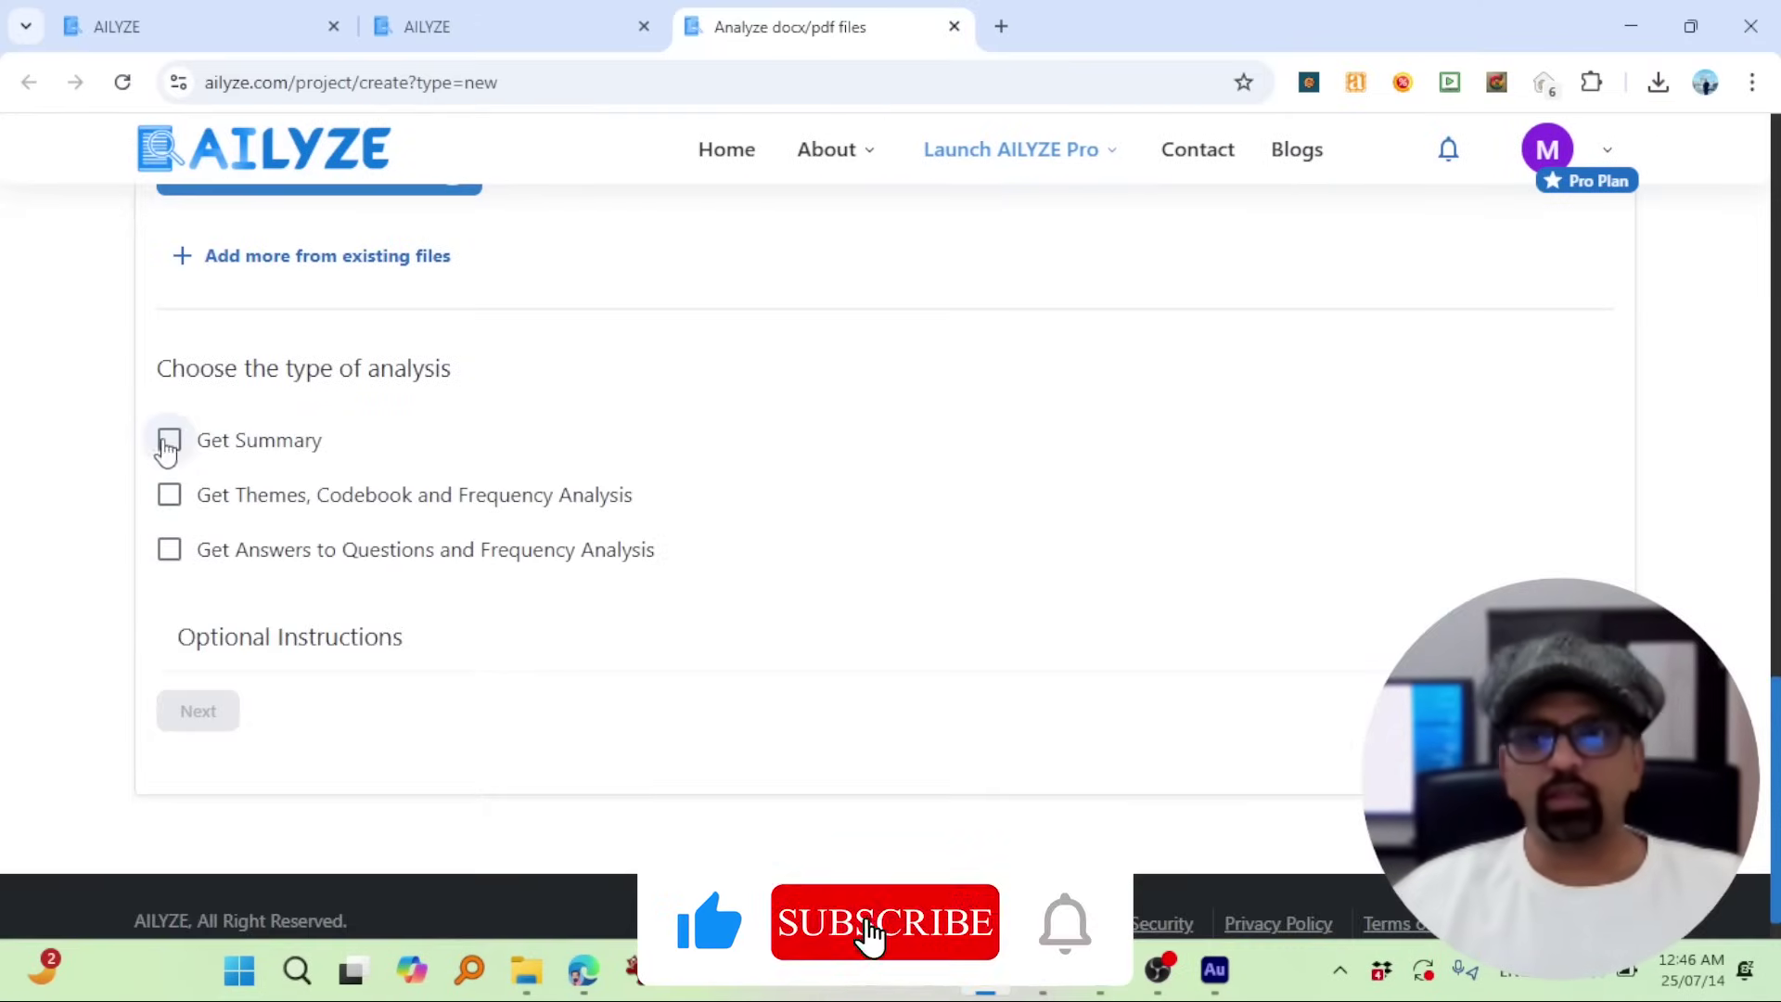
pyautogui.click(169, 441)
pyautogui.click(221, 501)
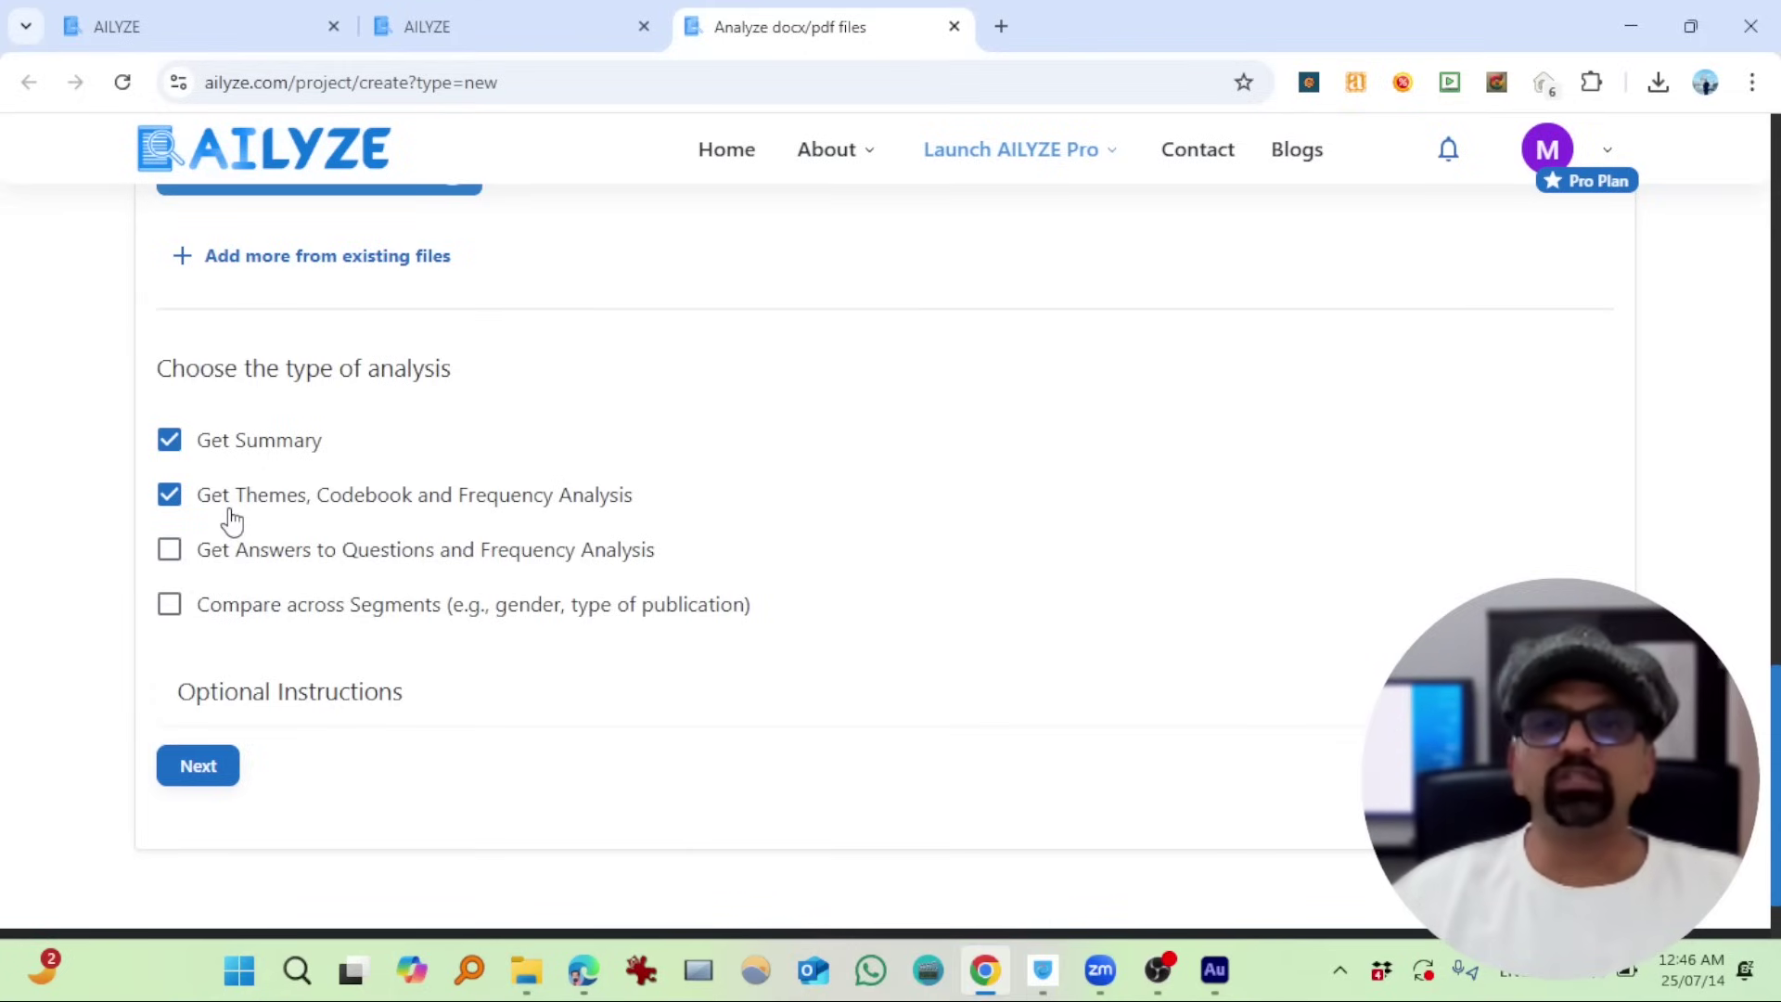
pyautogui.click(170, 551)
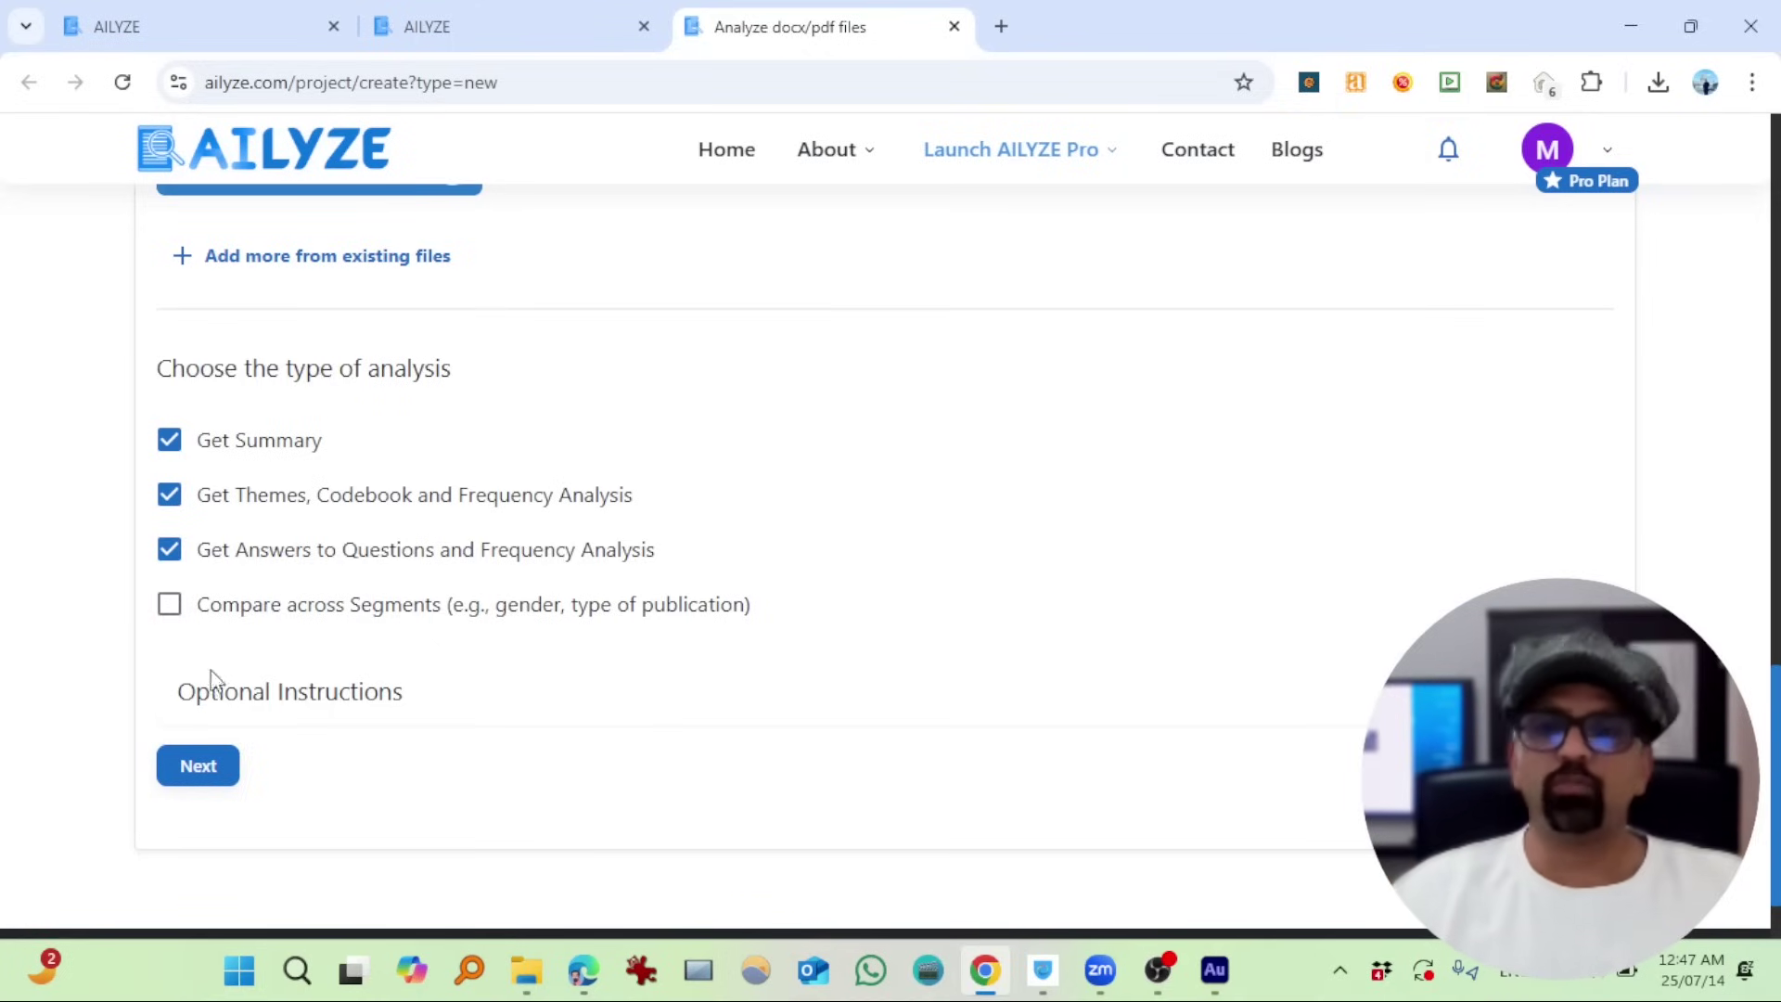
pyautogui.click(328, 702)
pyautogui.scroll(-3, 370, 636)
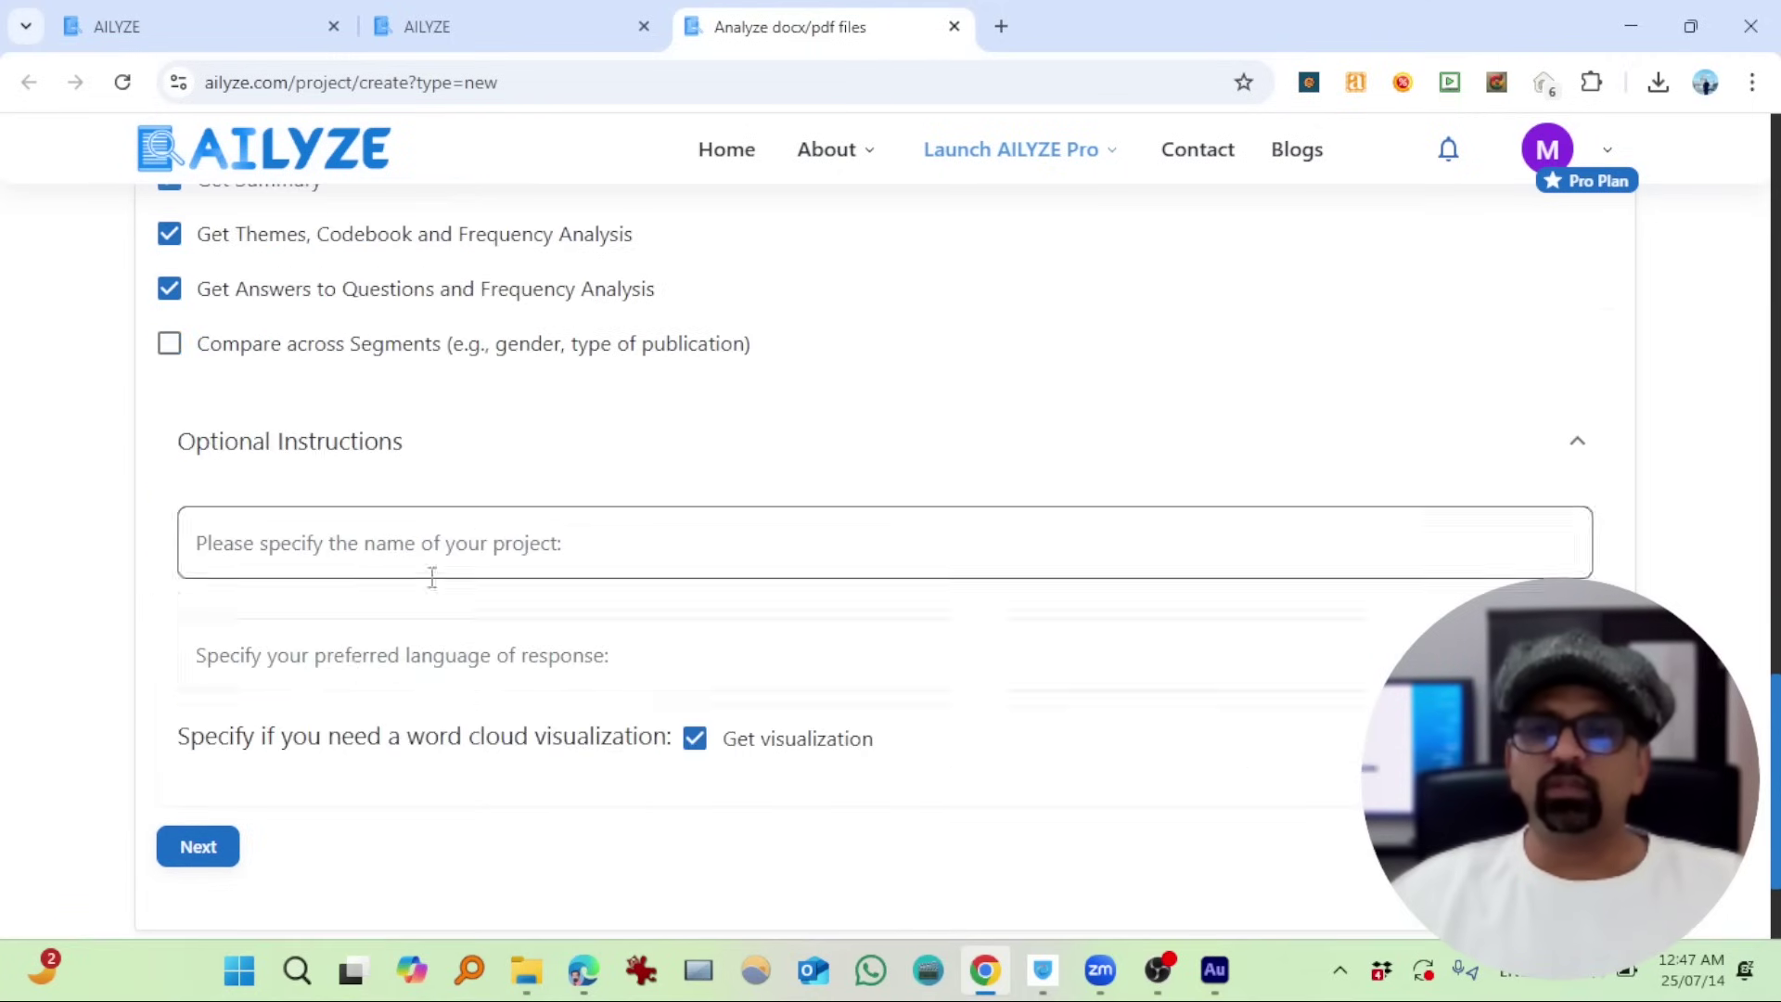
pyautogui.click(370, 640)
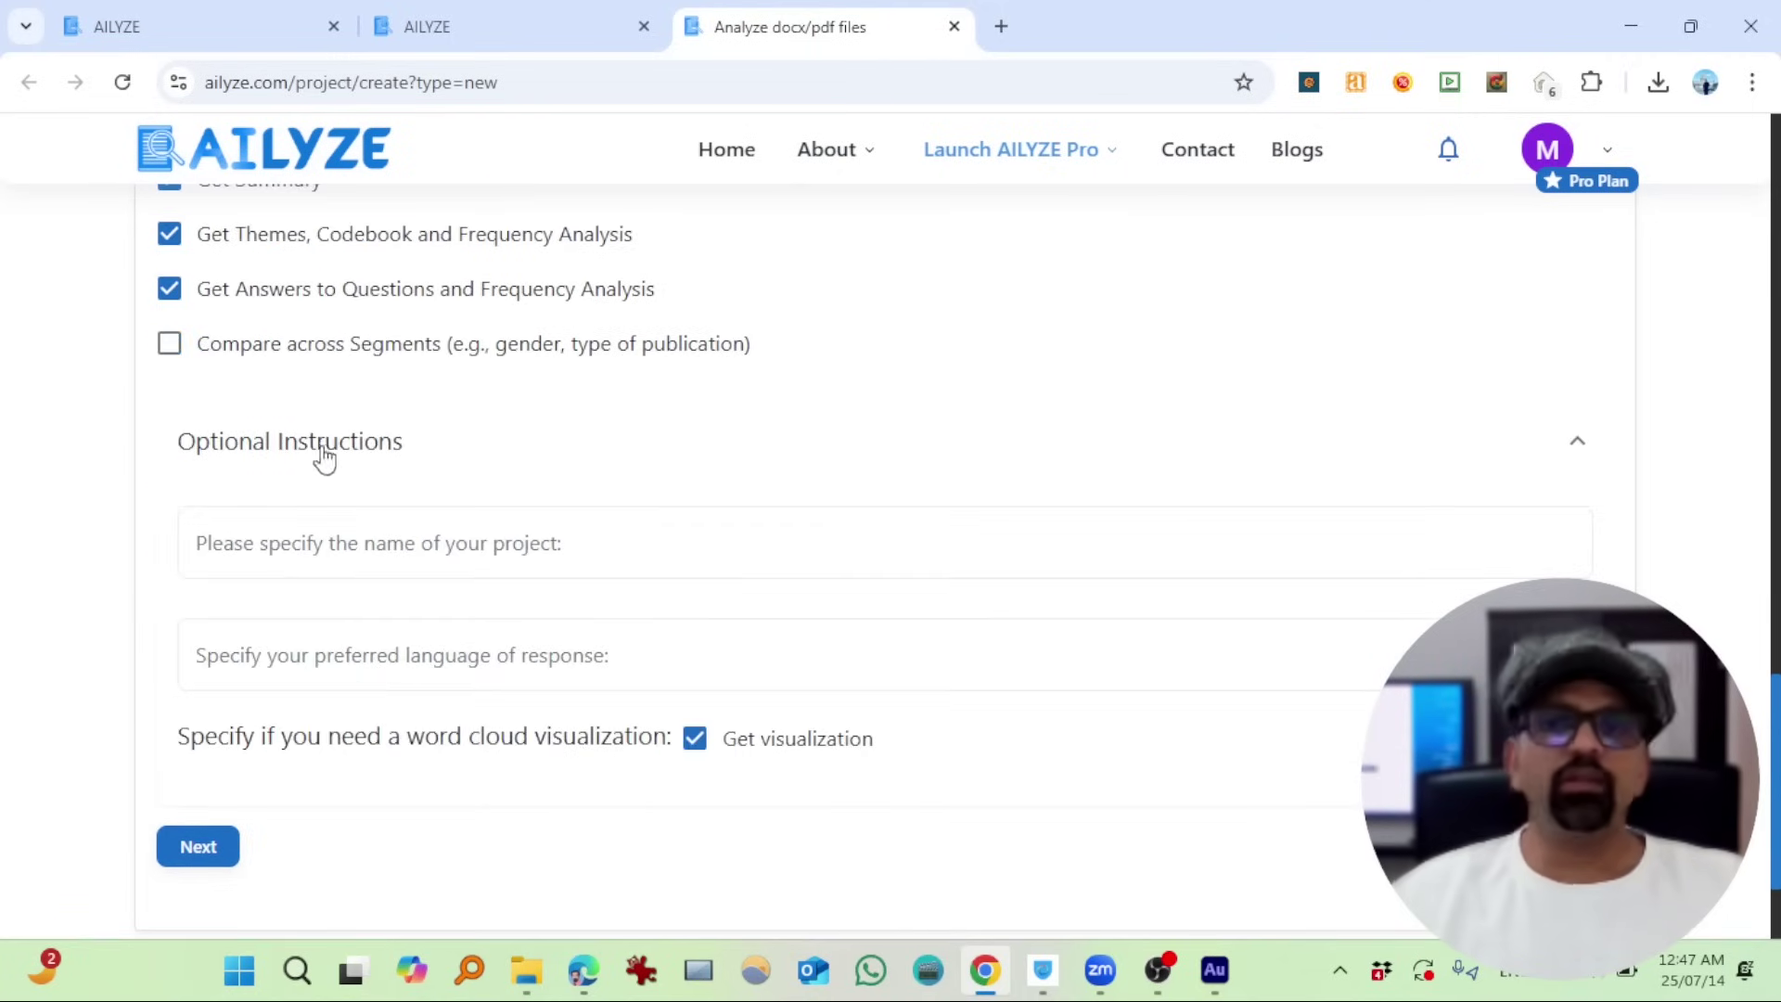
pyautogui.click(191, 846)
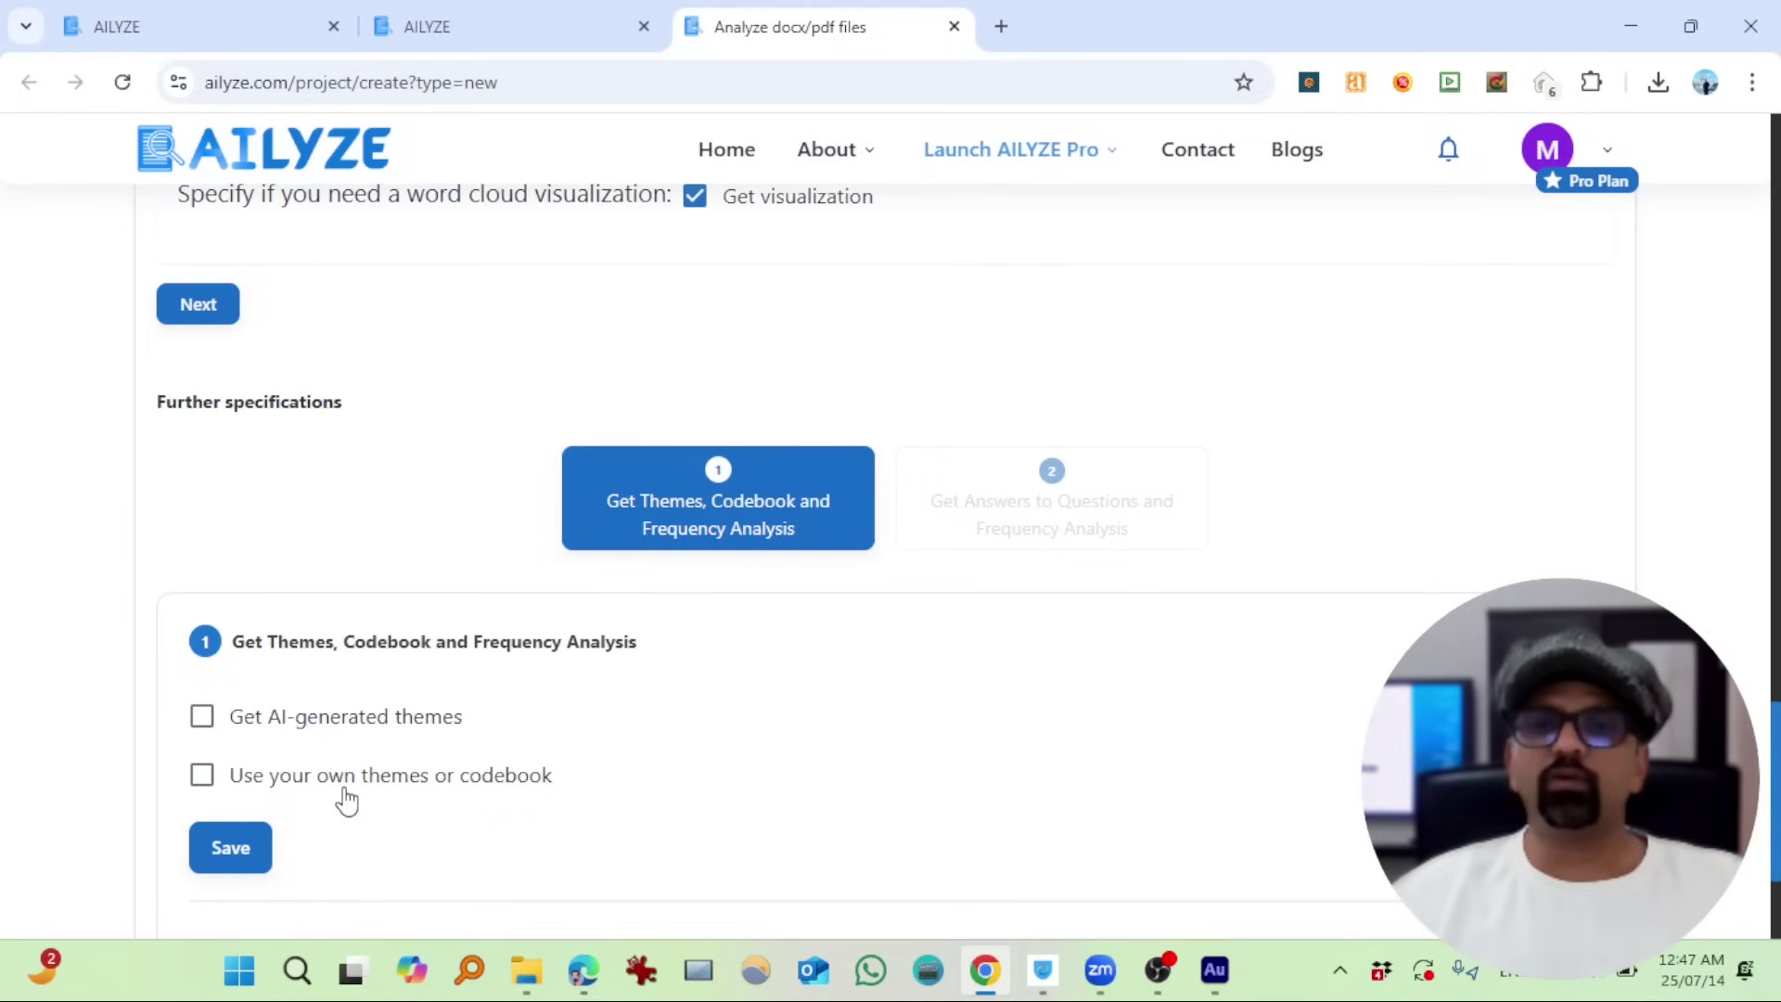
# - Use AI-generated themes with the instruction 'add text from the files where necessary.' and save
pyautogui.click(322, 724)
pyautogui.scroll(-3, 399, 505)
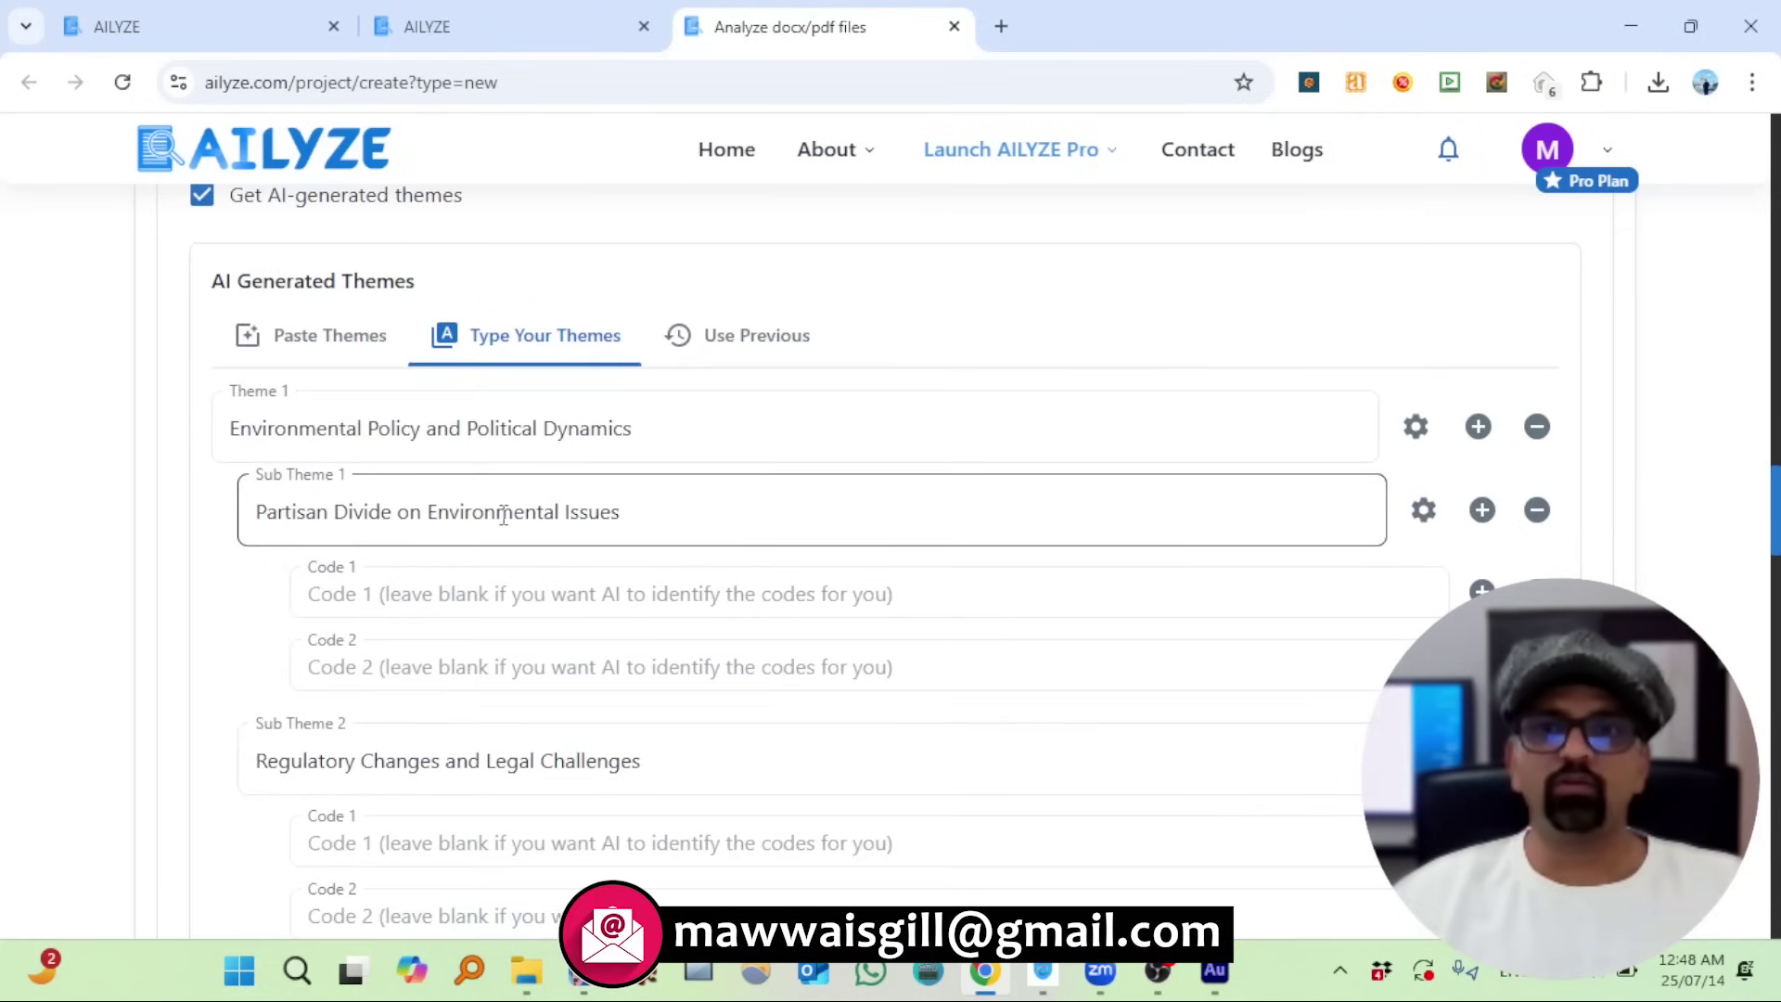
pyautogui.scroll(-3, 398, 565)
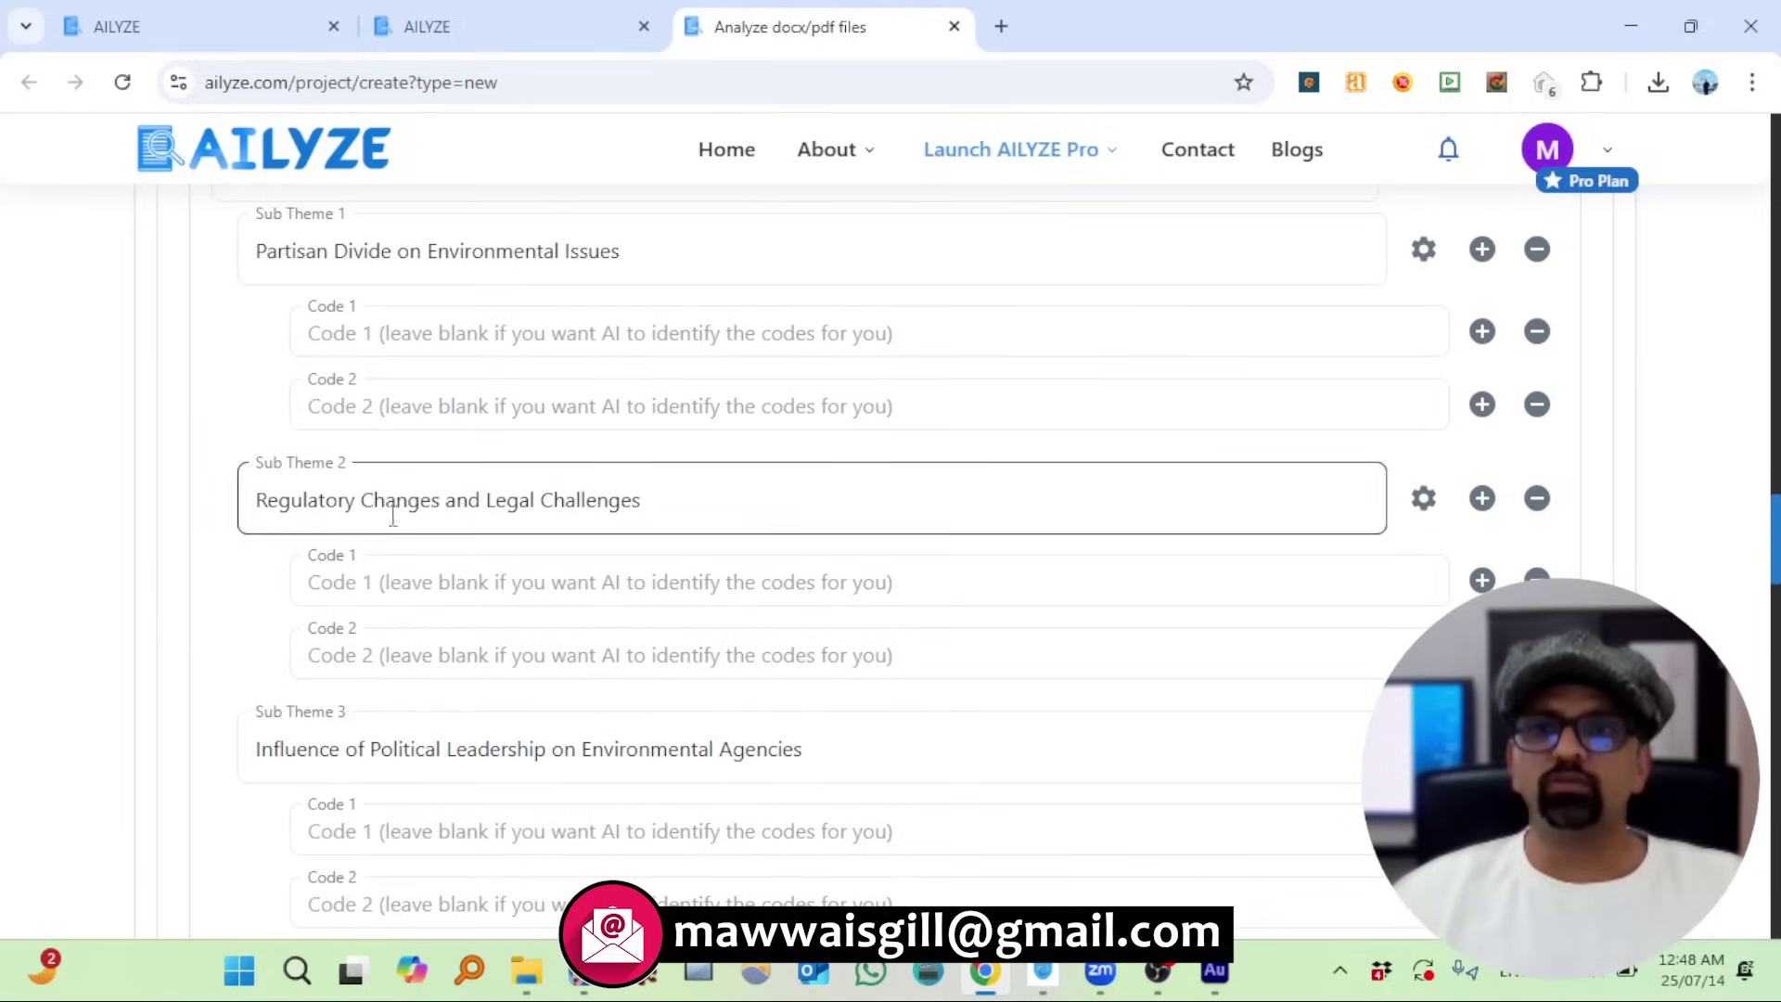
pyautogui.scroll(-9, 381, 510)
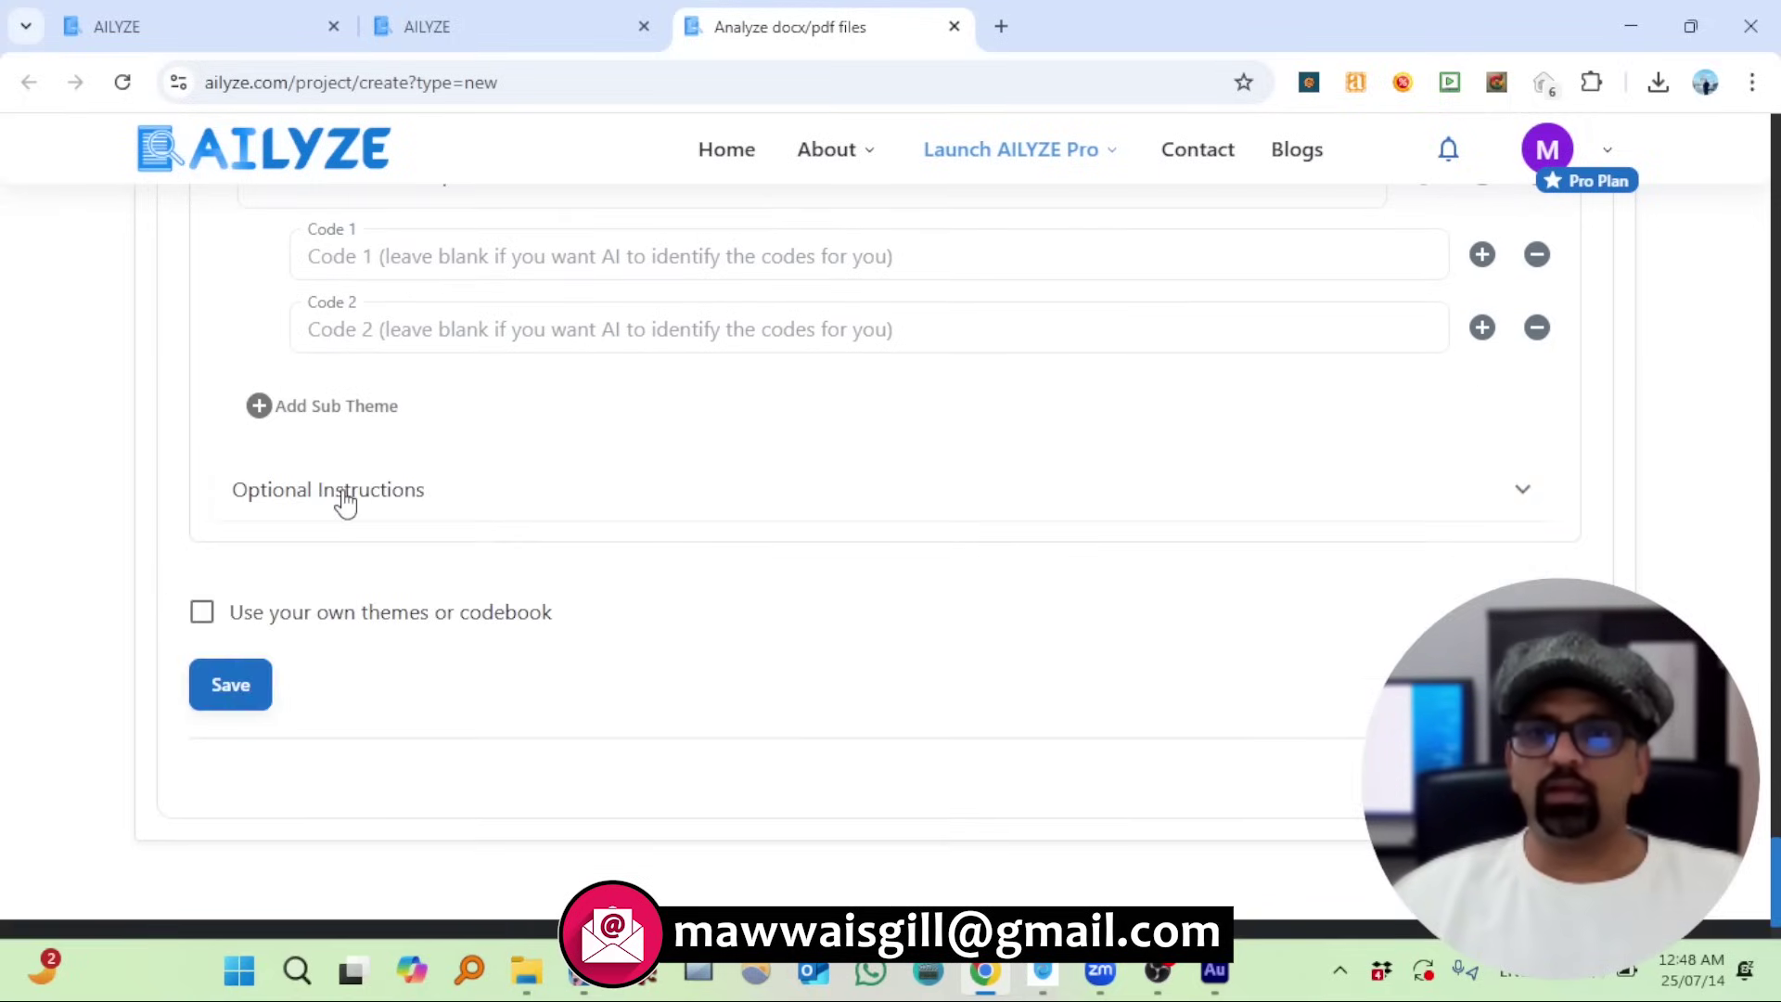
pyautogui.click(345, 501)
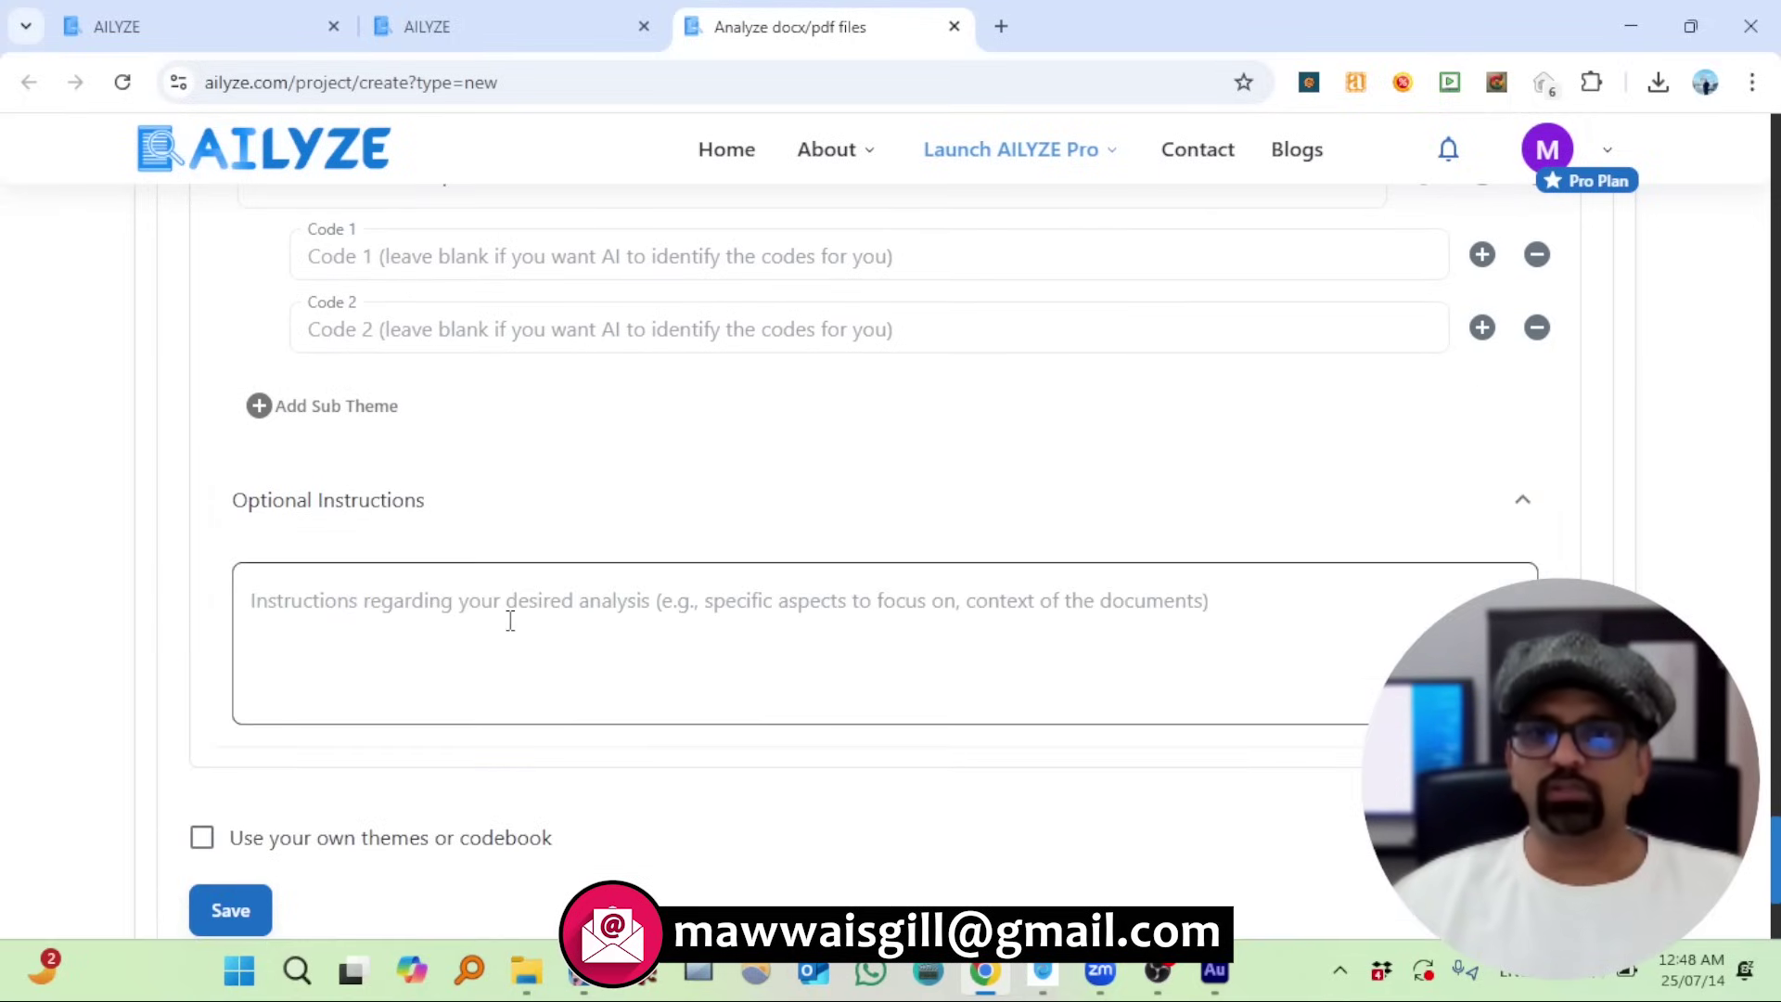
pyautogui.click(575, 612)
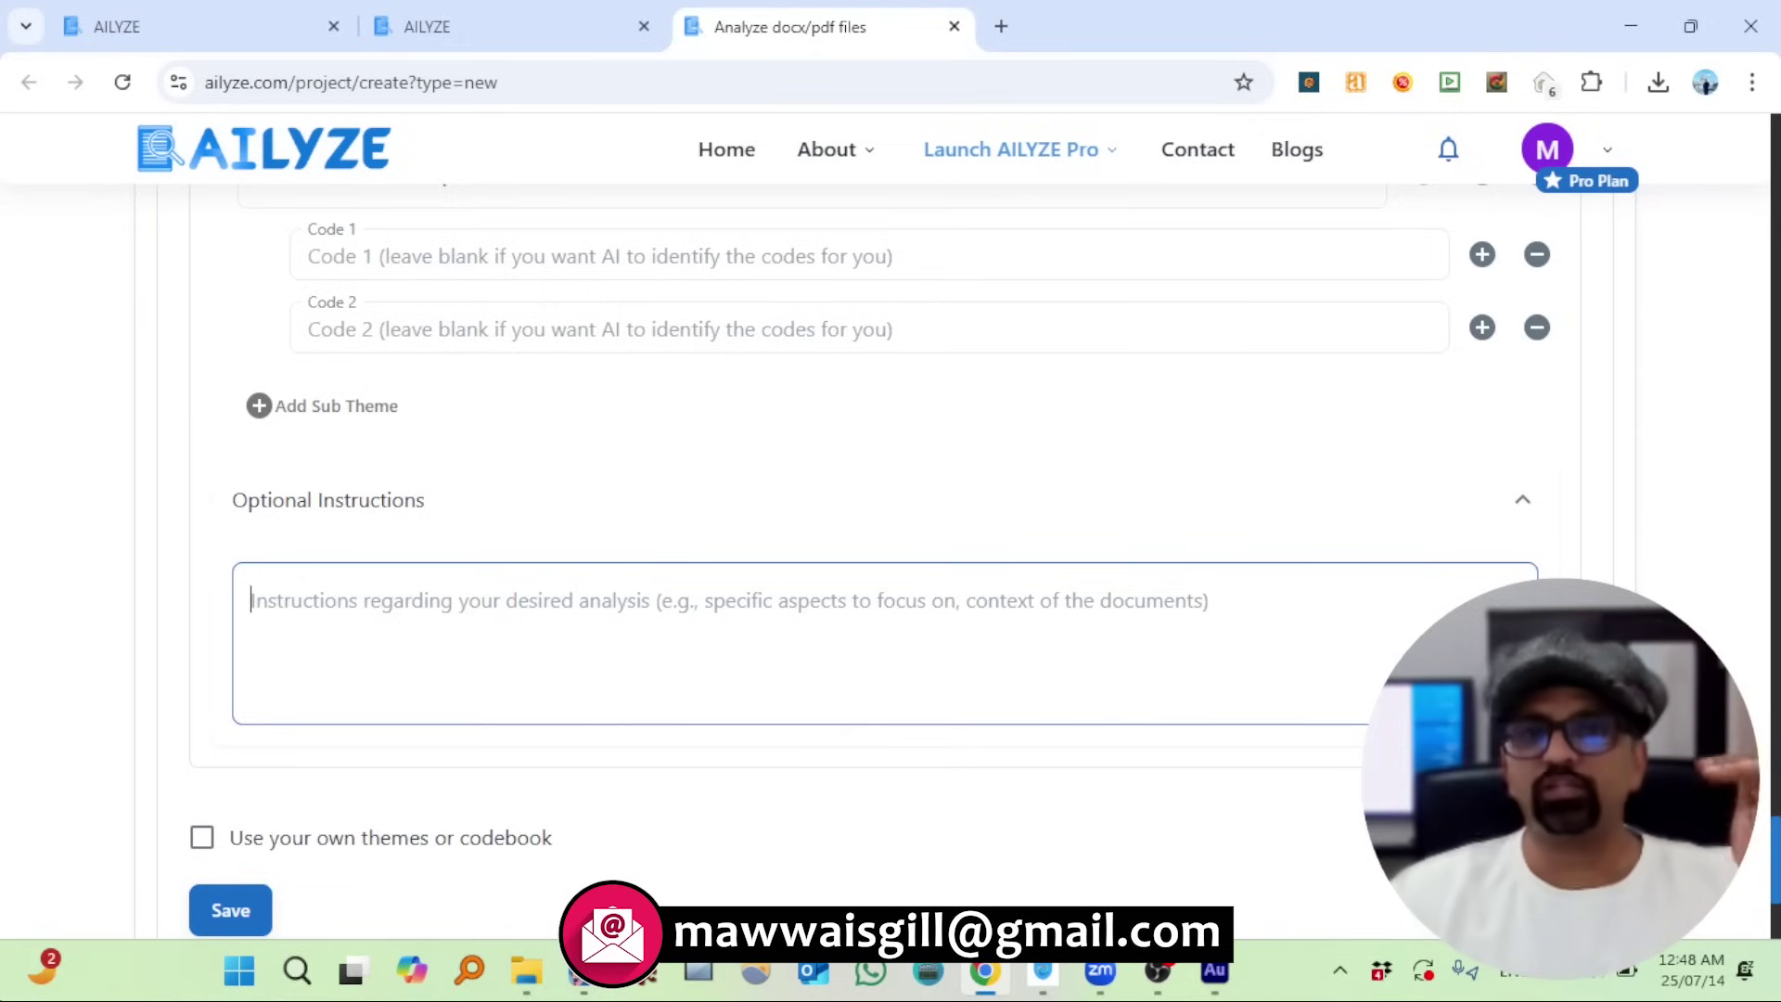
pyautogui.write('add text from the files where necessary.')
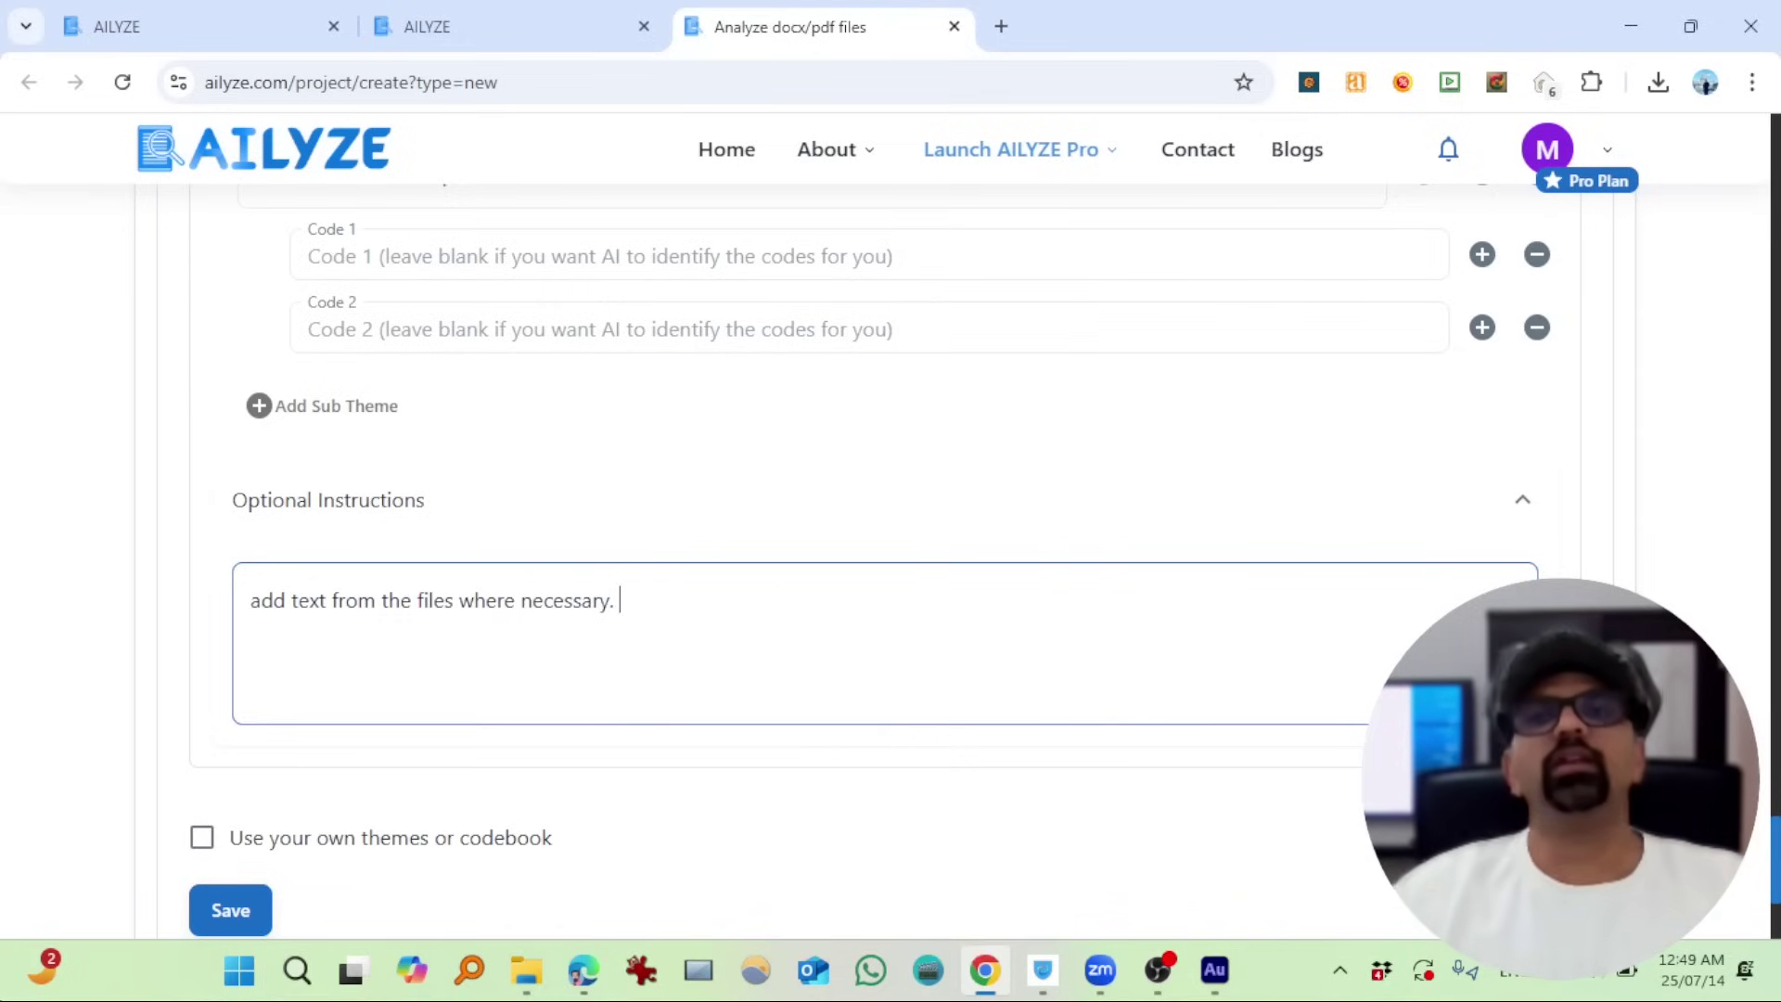
pyautogui.click(232, 918)
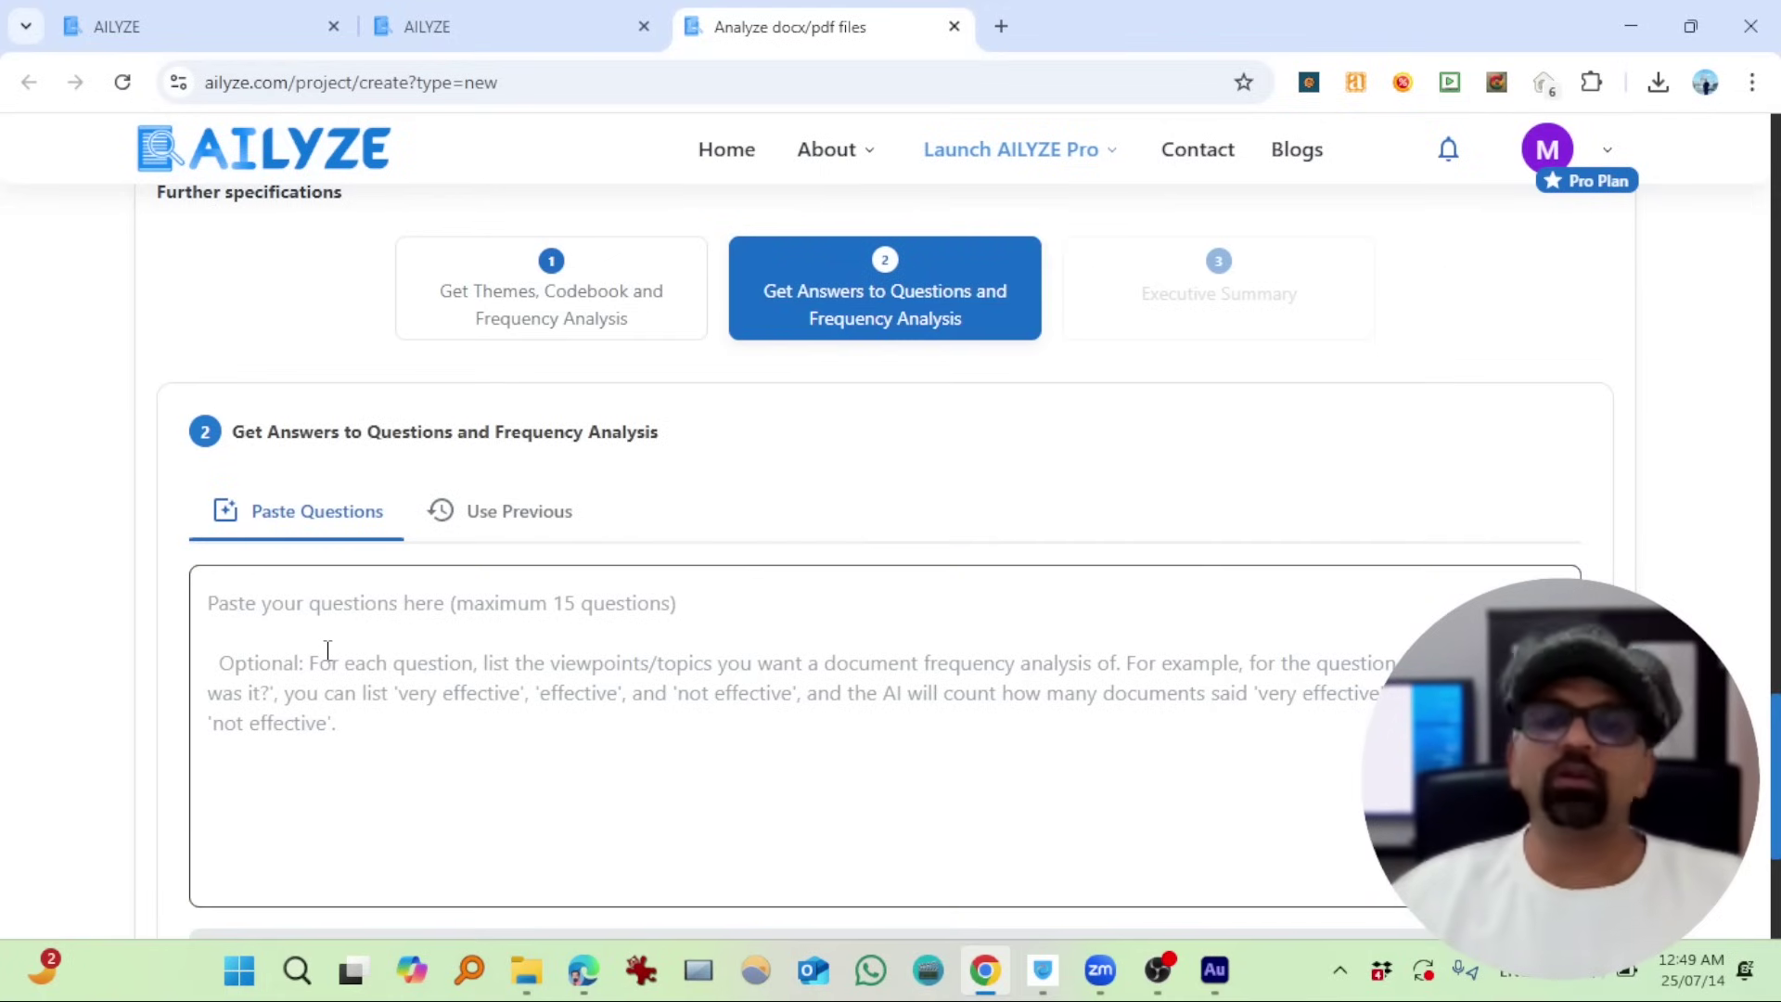
# - Add a question on The New York Times' recent environmental coverage as a list item and save
pyautogui.click(329, 668)
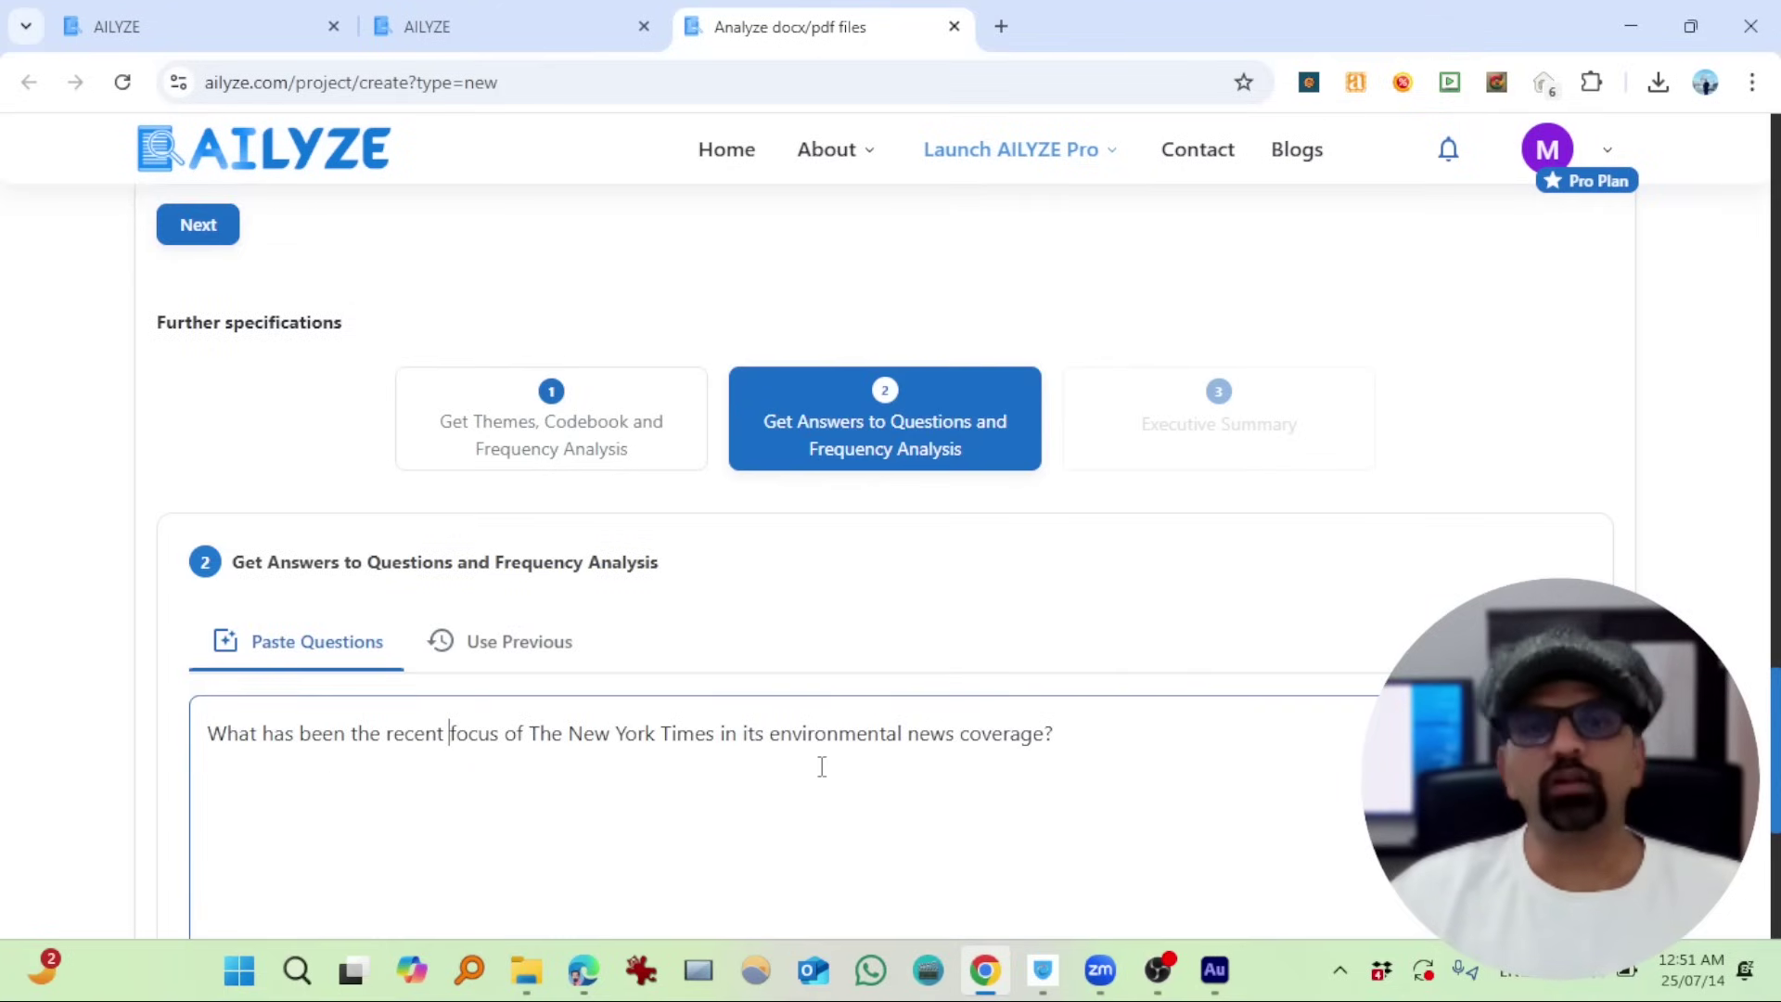
pyautogui.scroll(-4, 906, 637)
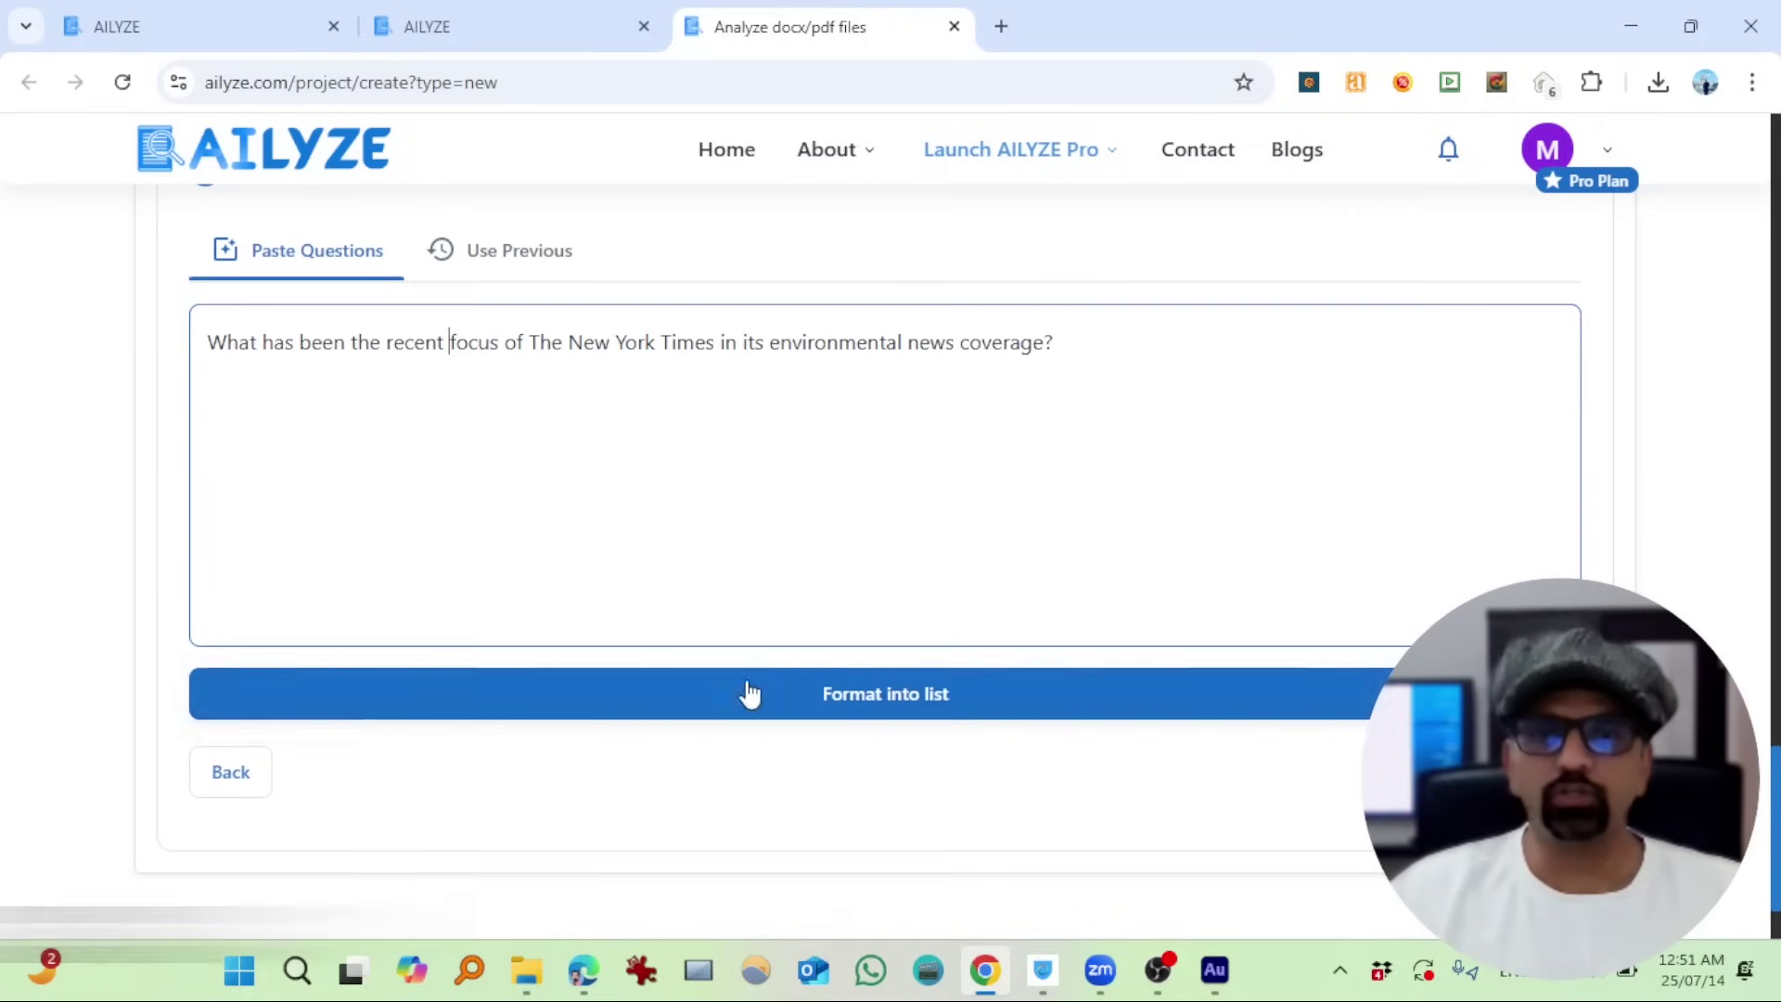
pyautogui.click(788, 714)
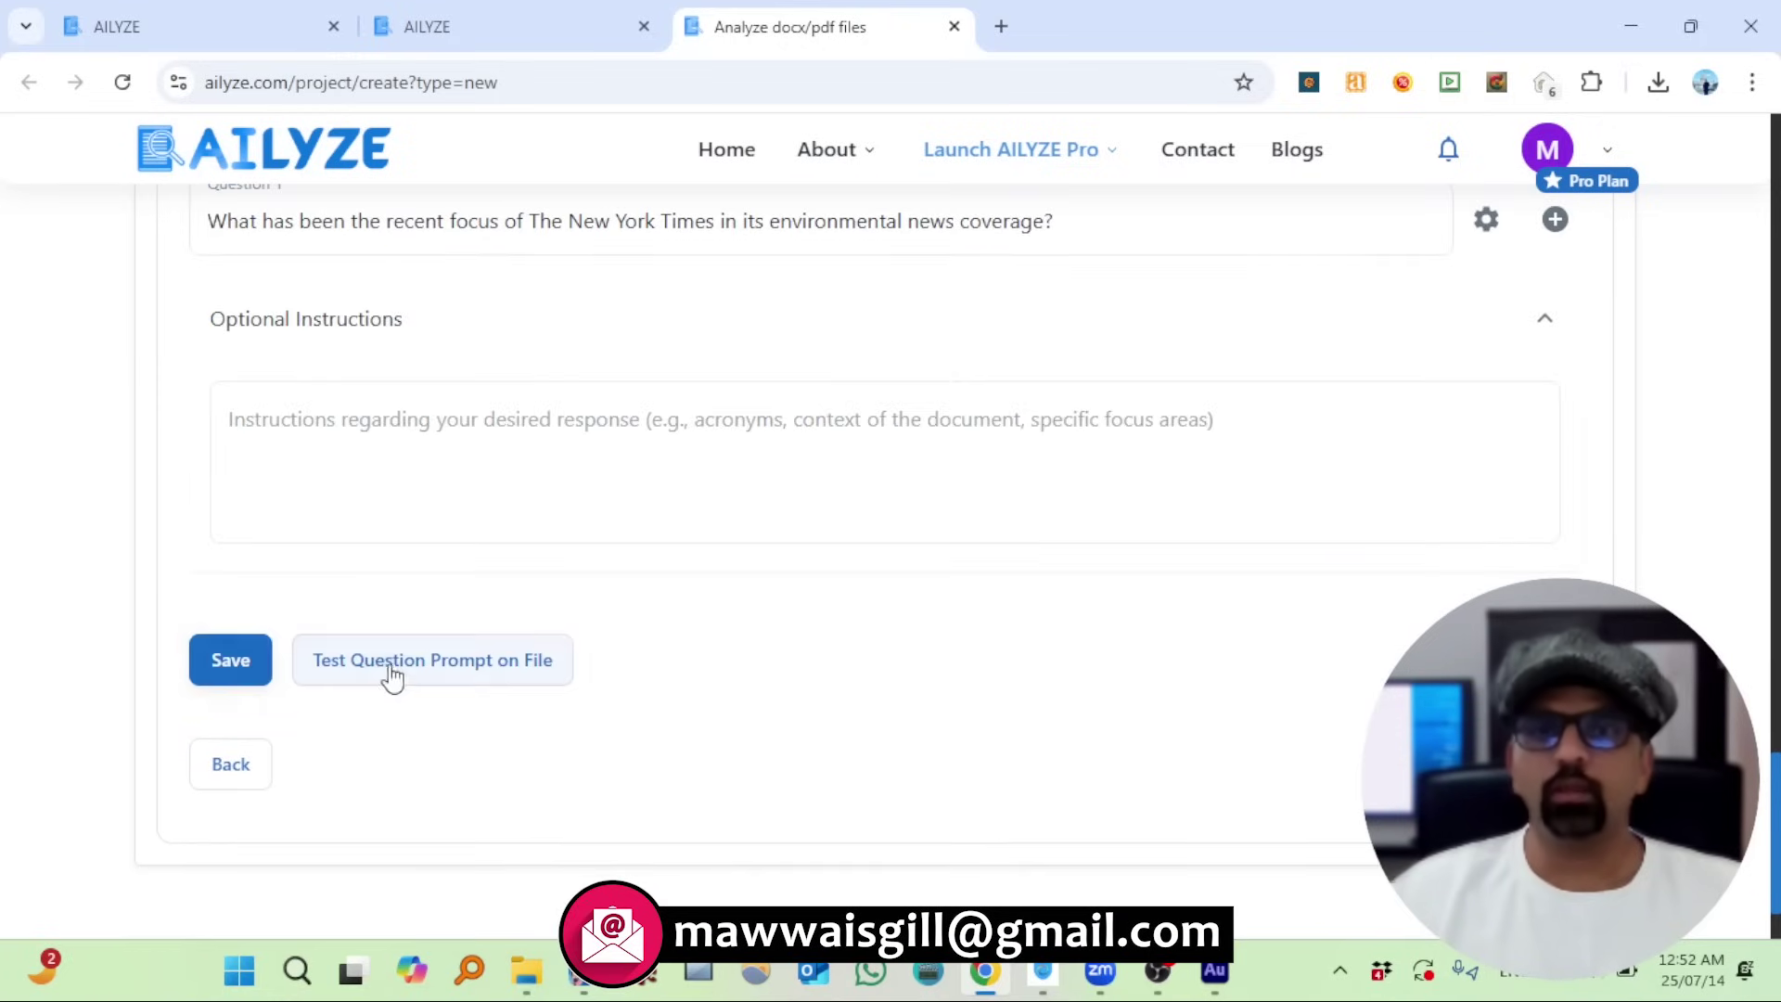
pyautogui.click(232, 660)
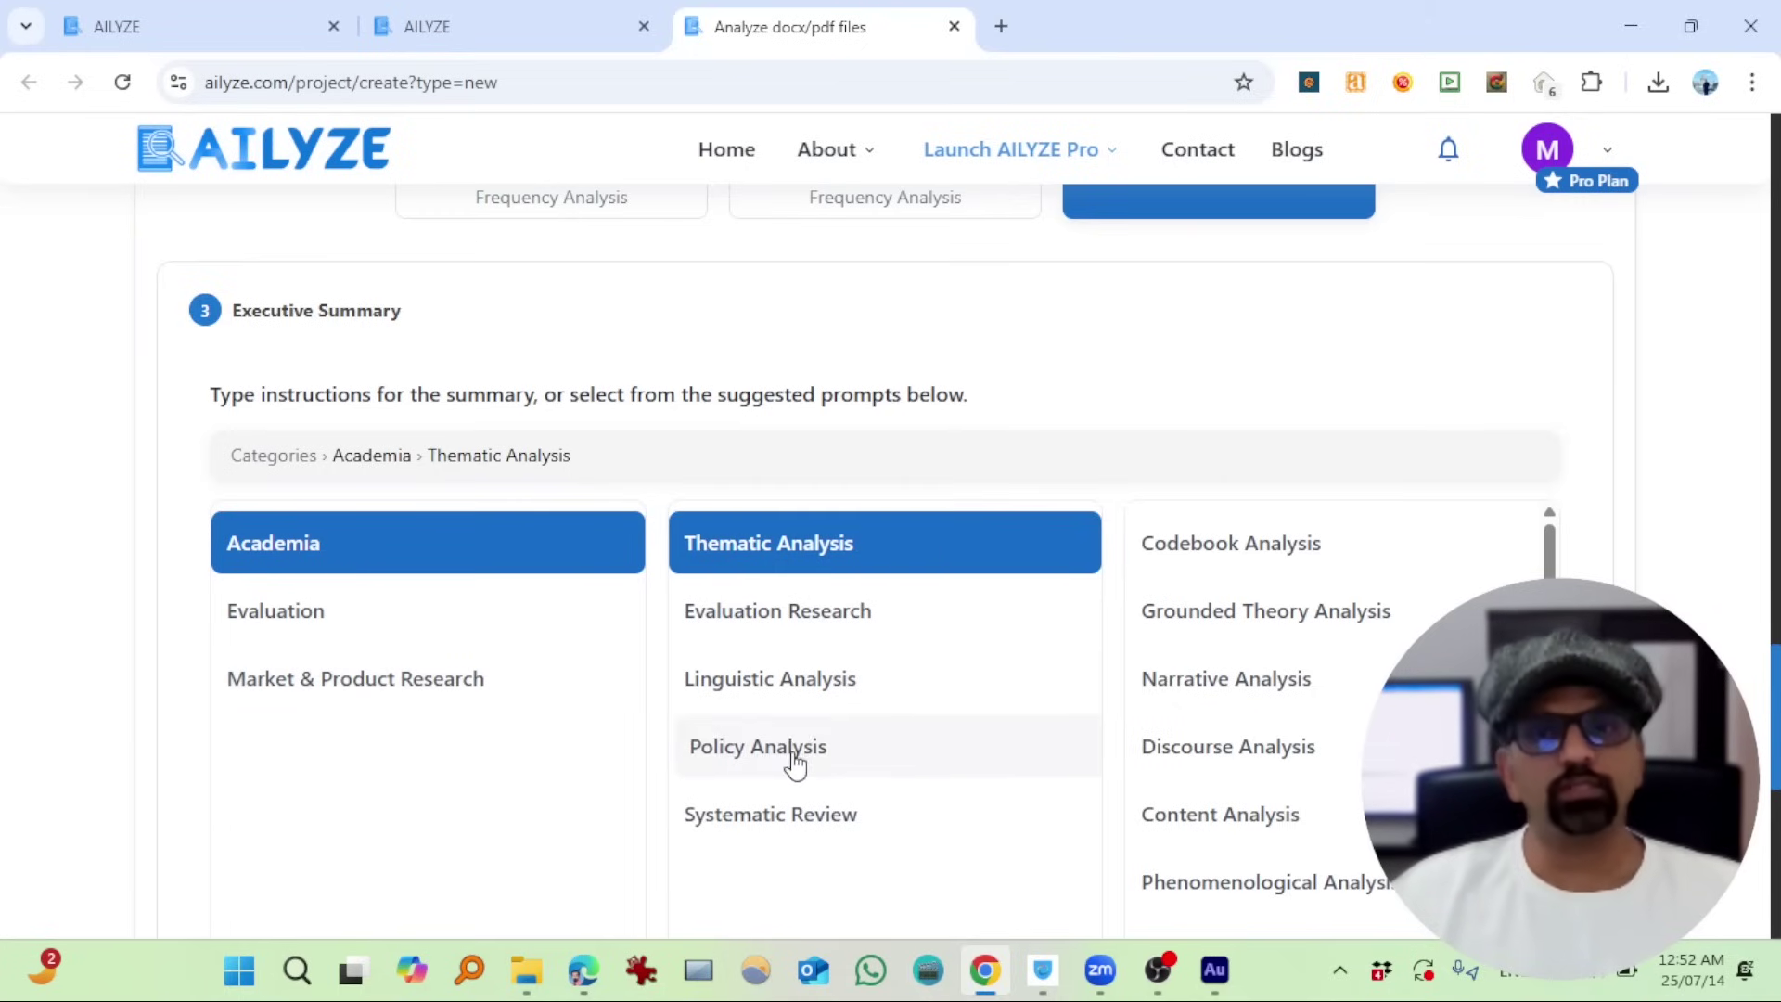
# - Pick the Discourse Analysis prompt for the Executive Summary and submit the project
pyautogui.scroll(-1, 796, 786)
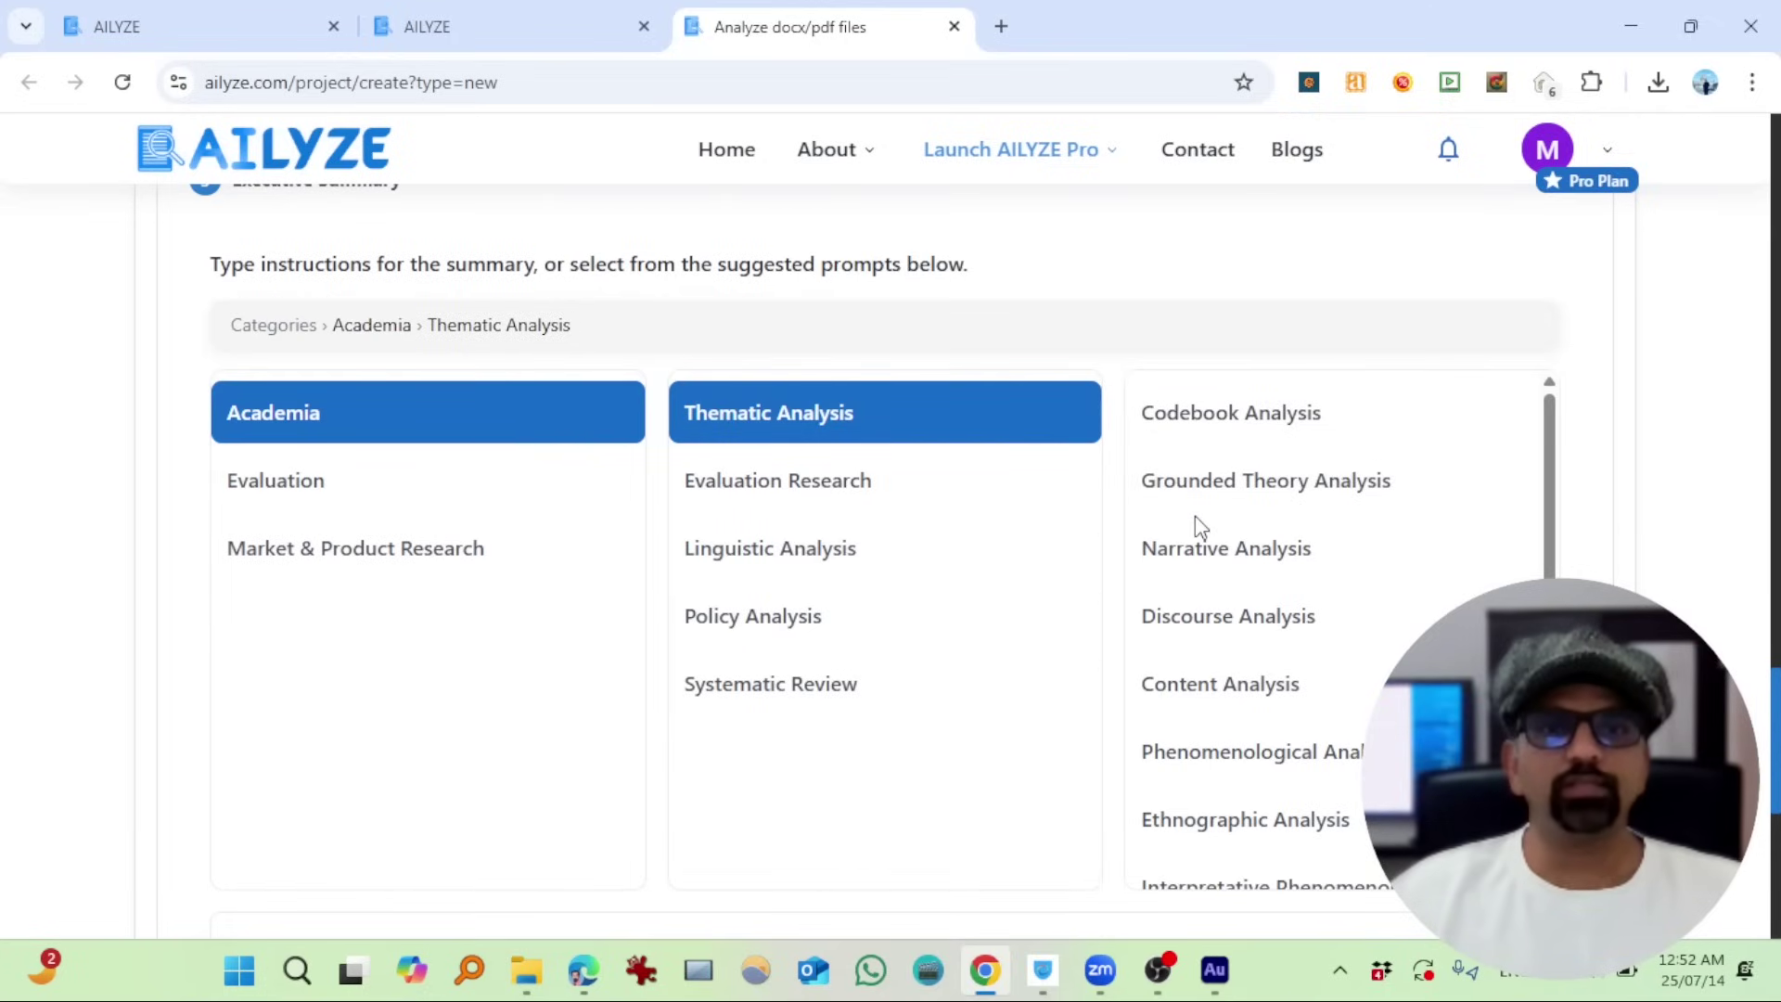
pyautogui.moveTo(1550, 437); pyautogui.dragTo(1537, 577)
pyautogui.scroll(2, 1264, 636)
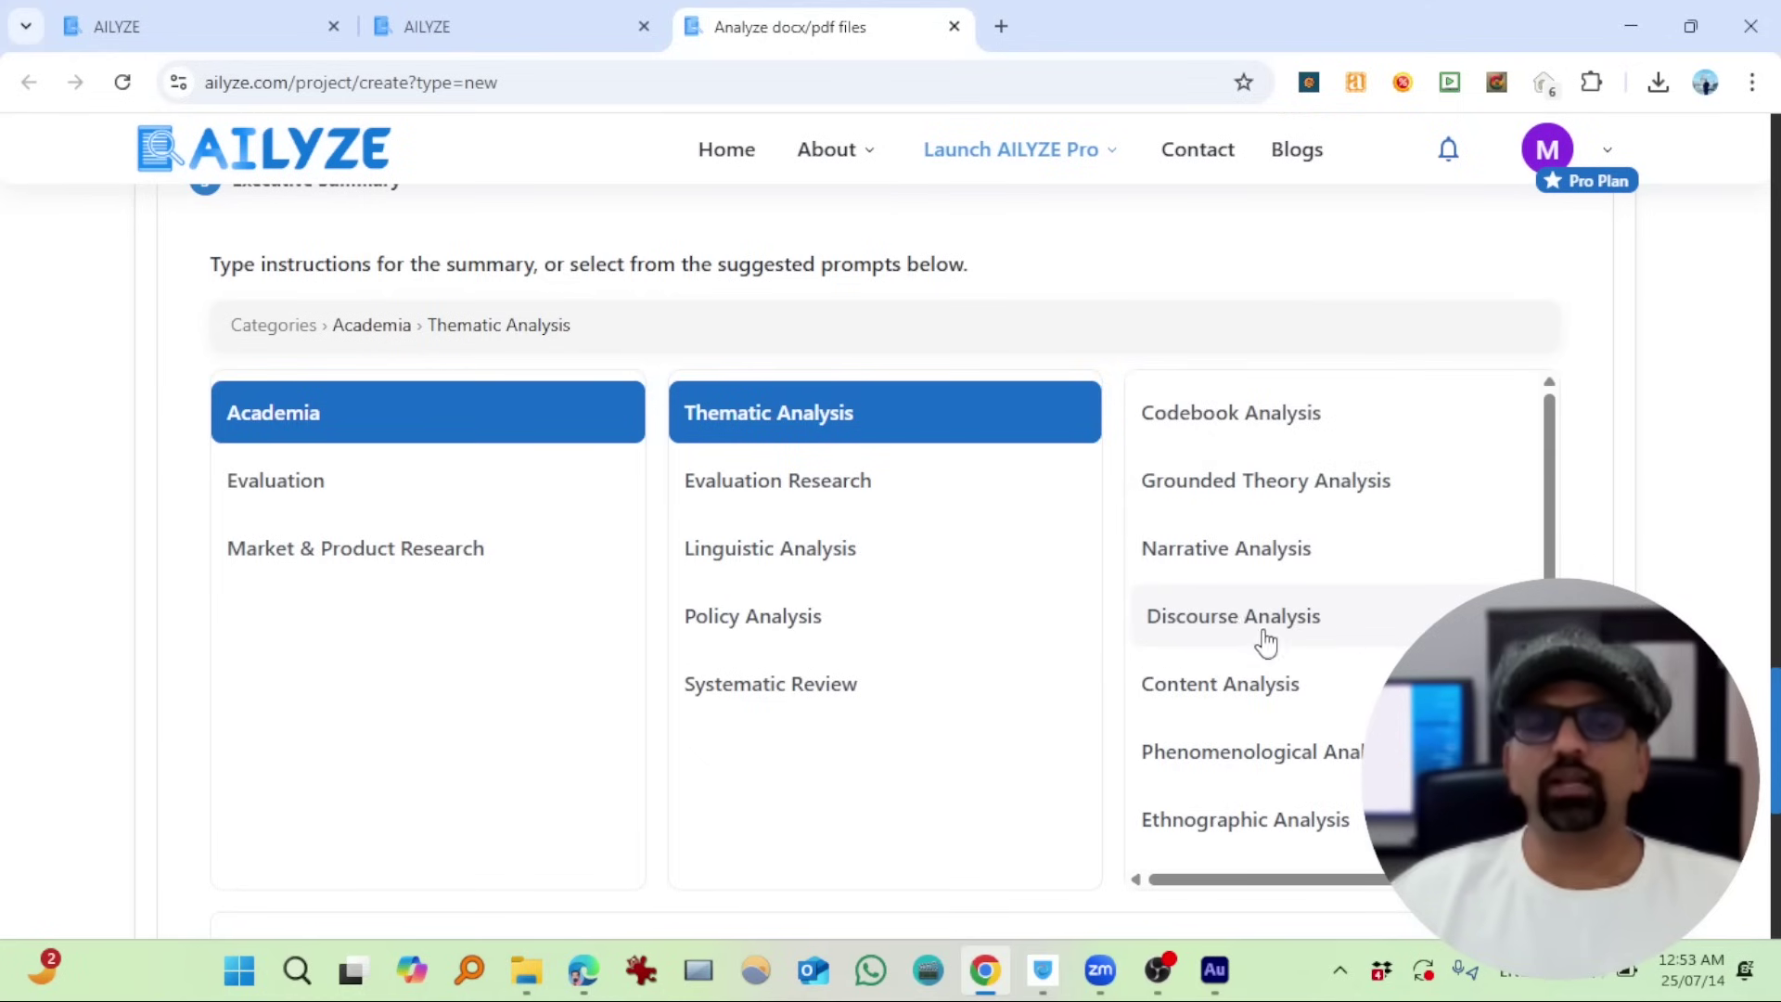
pyautogui.click(1236, 625)
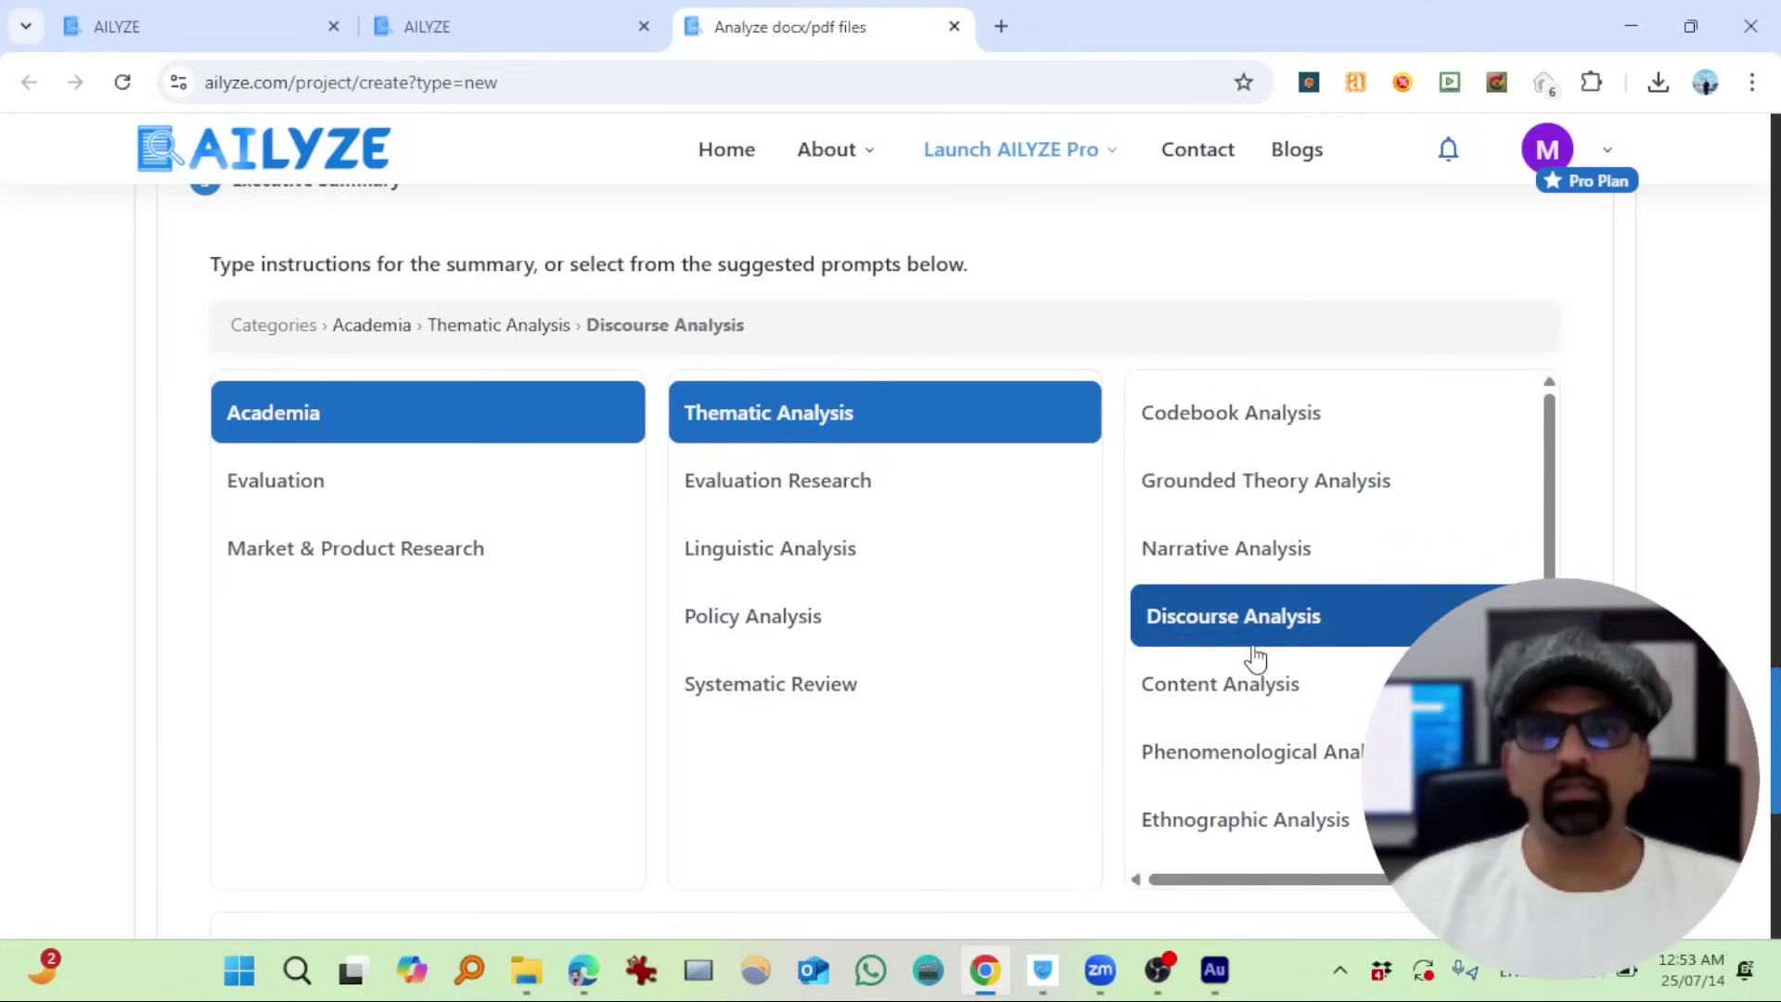
pyautogui.scroll(-5, 643, 671)
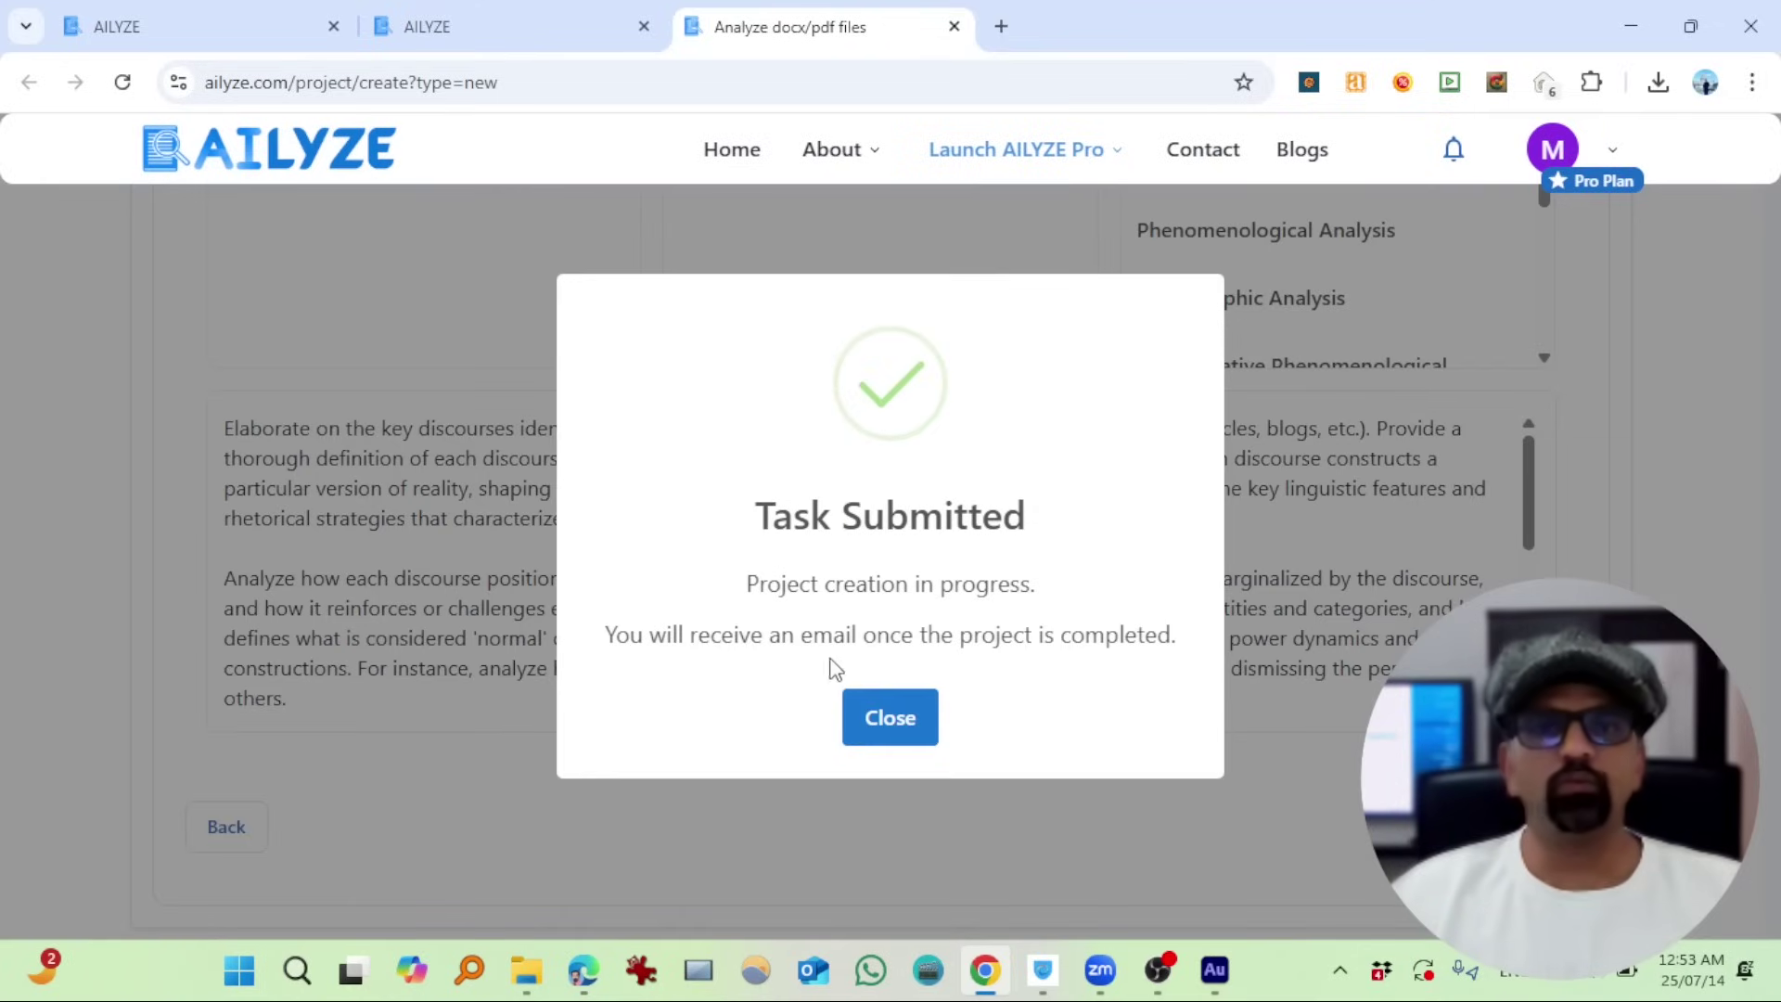
# - Close the submission notice and reload the projects list until the project reads Completed
pyautogui.click(886, 728)
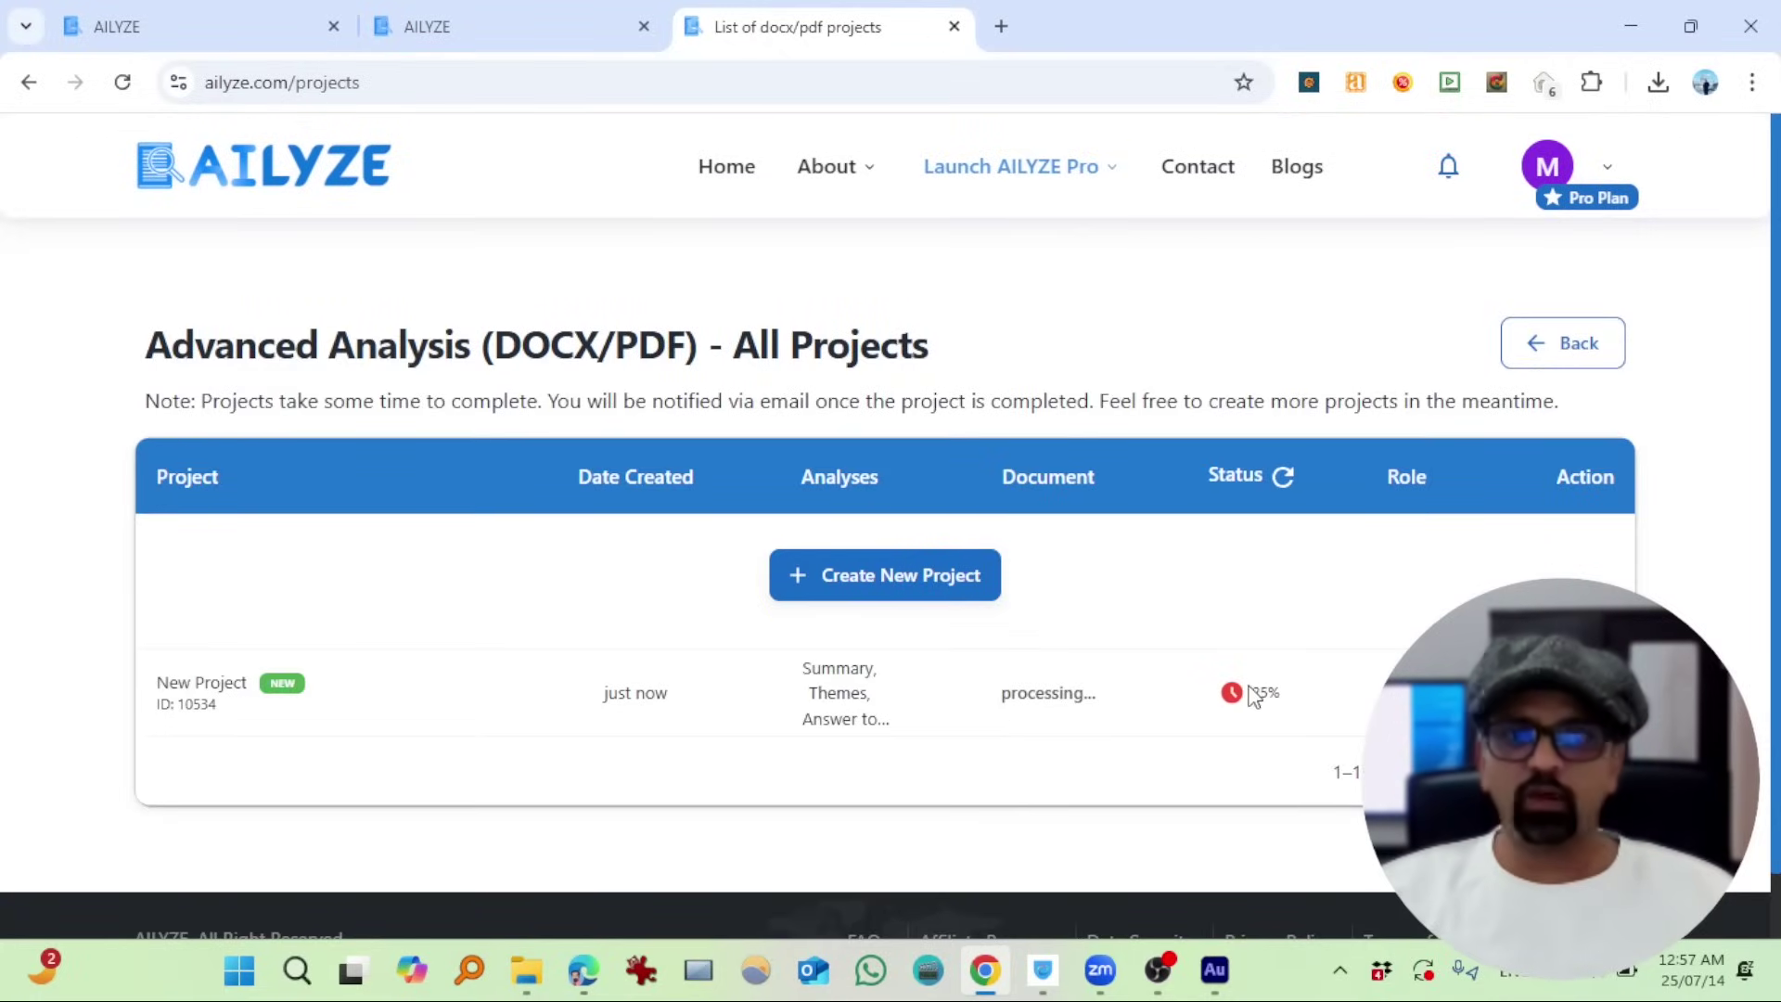
pyautogui.moveTo(1256, 683); pyautogui.dragTo(1304, 710)
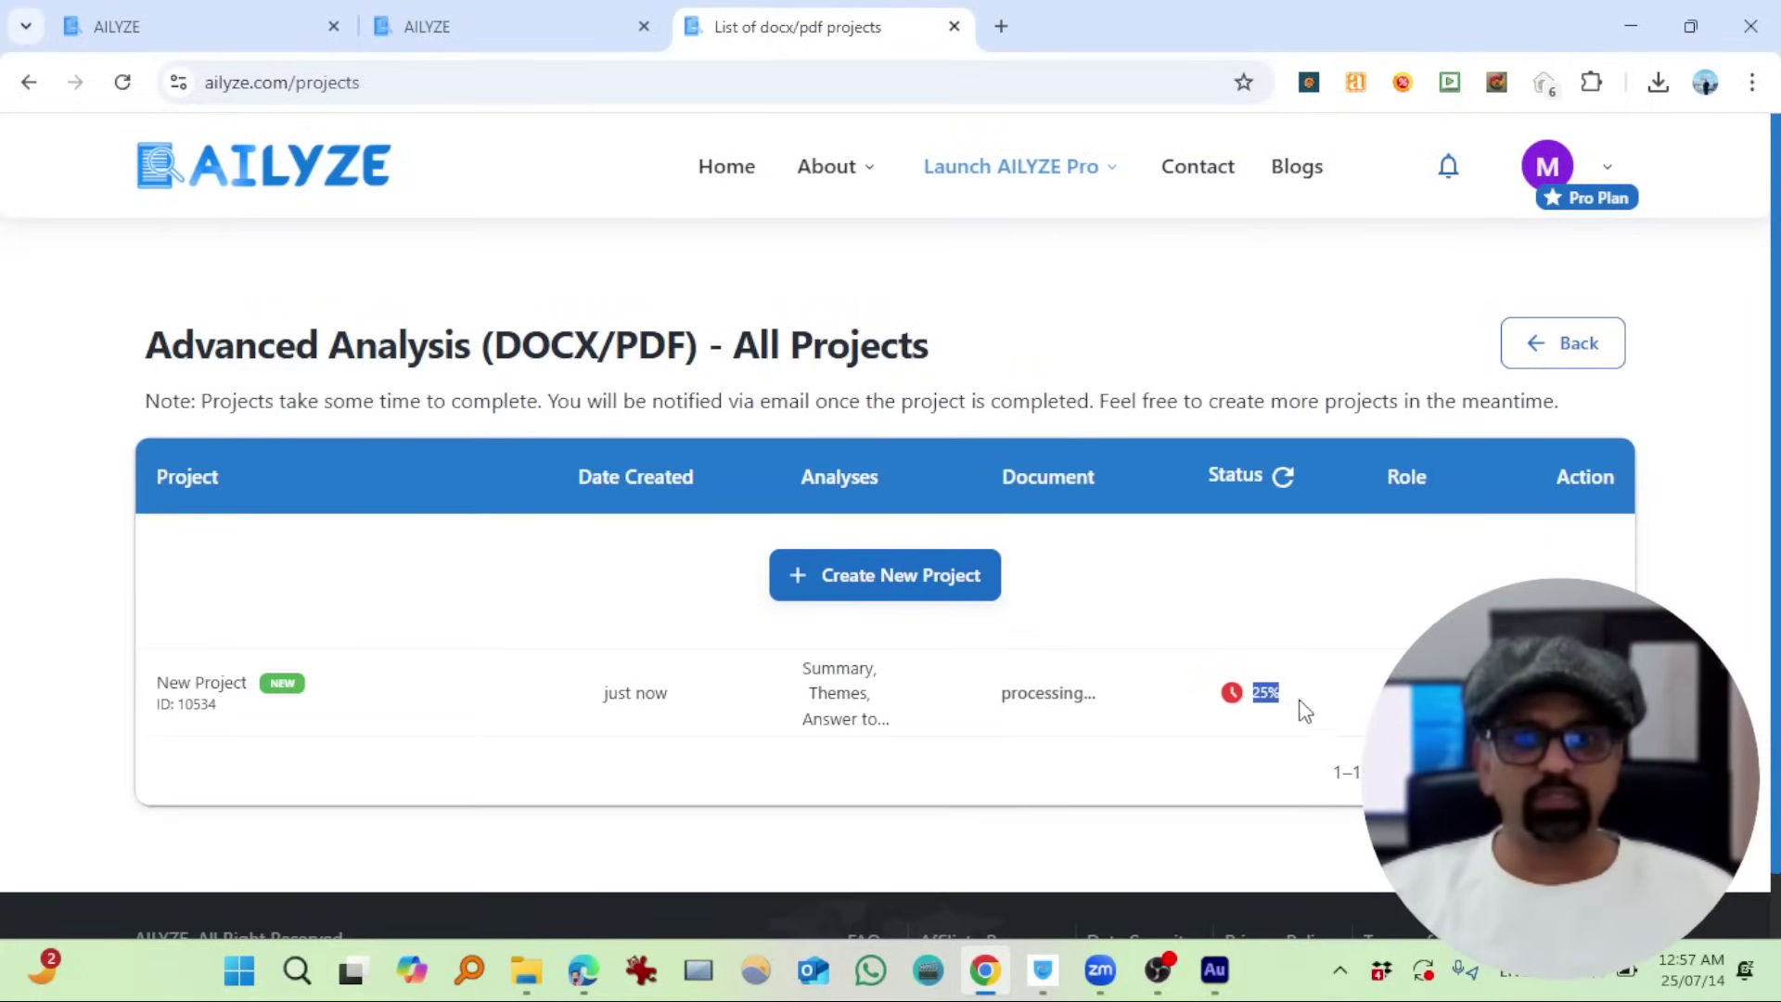
pyautogui.click(124, 84)
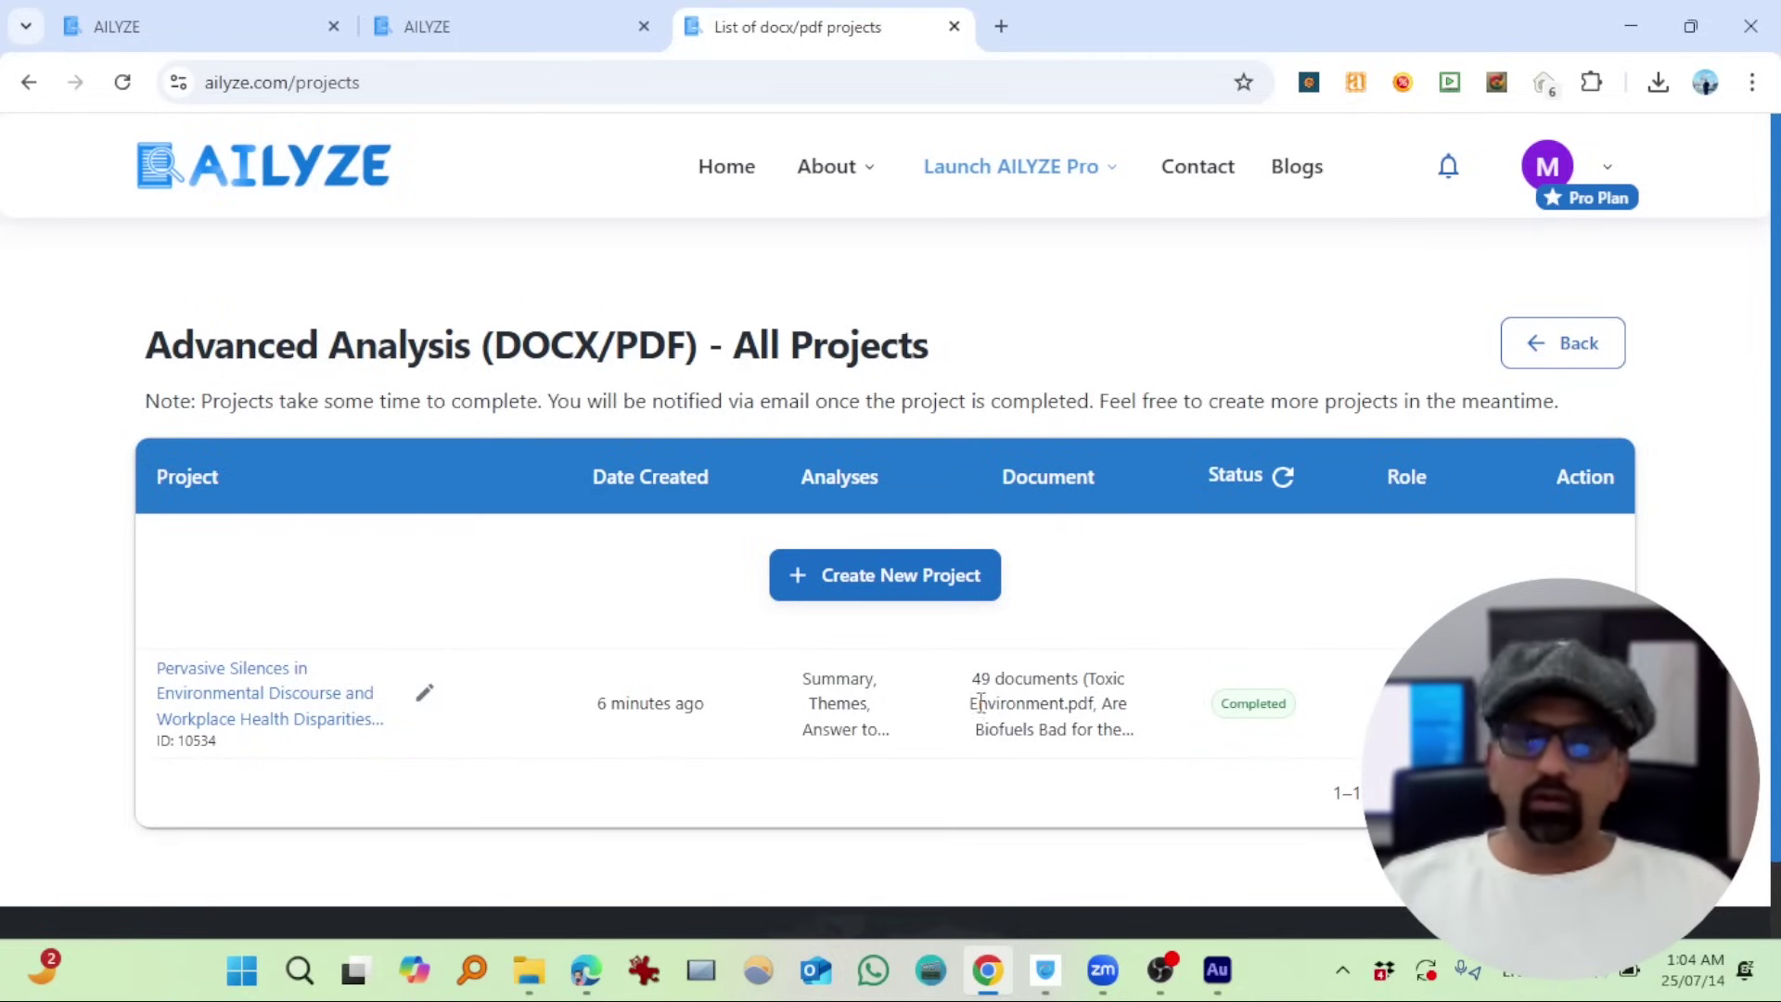
pyautogui.scroll(-1, 951, 714)
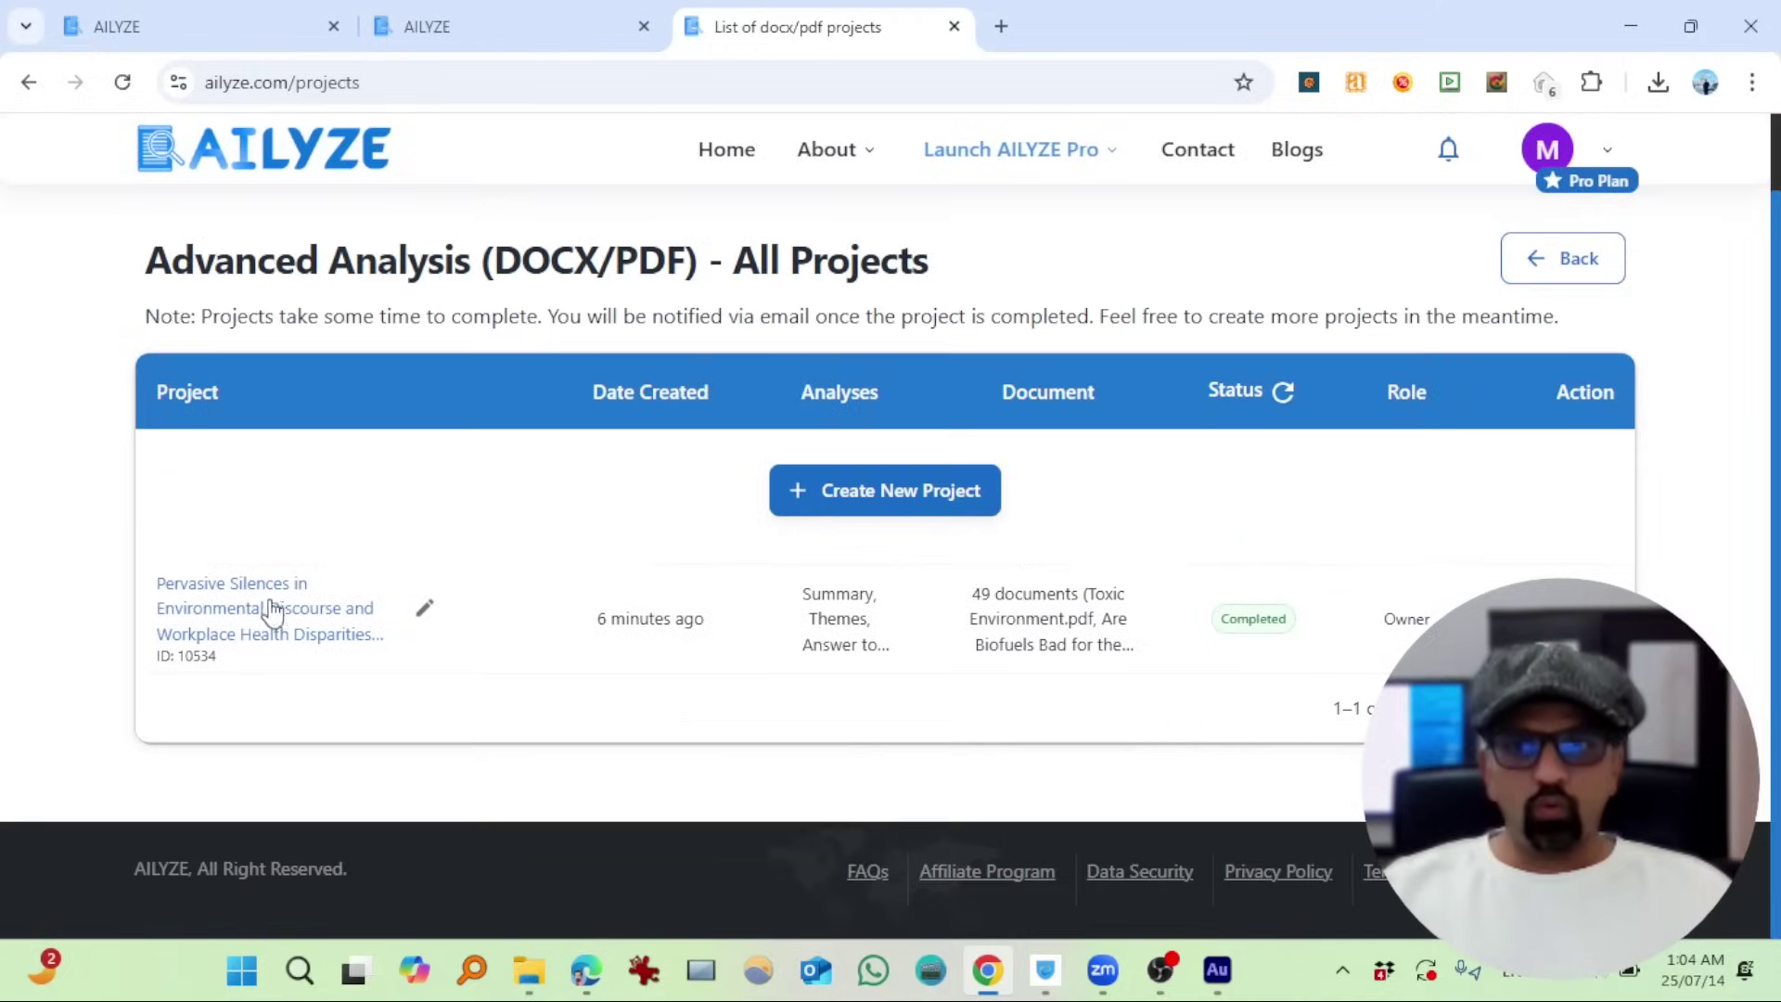
# - Open the completed project's results and expand its Summary
pyautogui.click(263, 601)
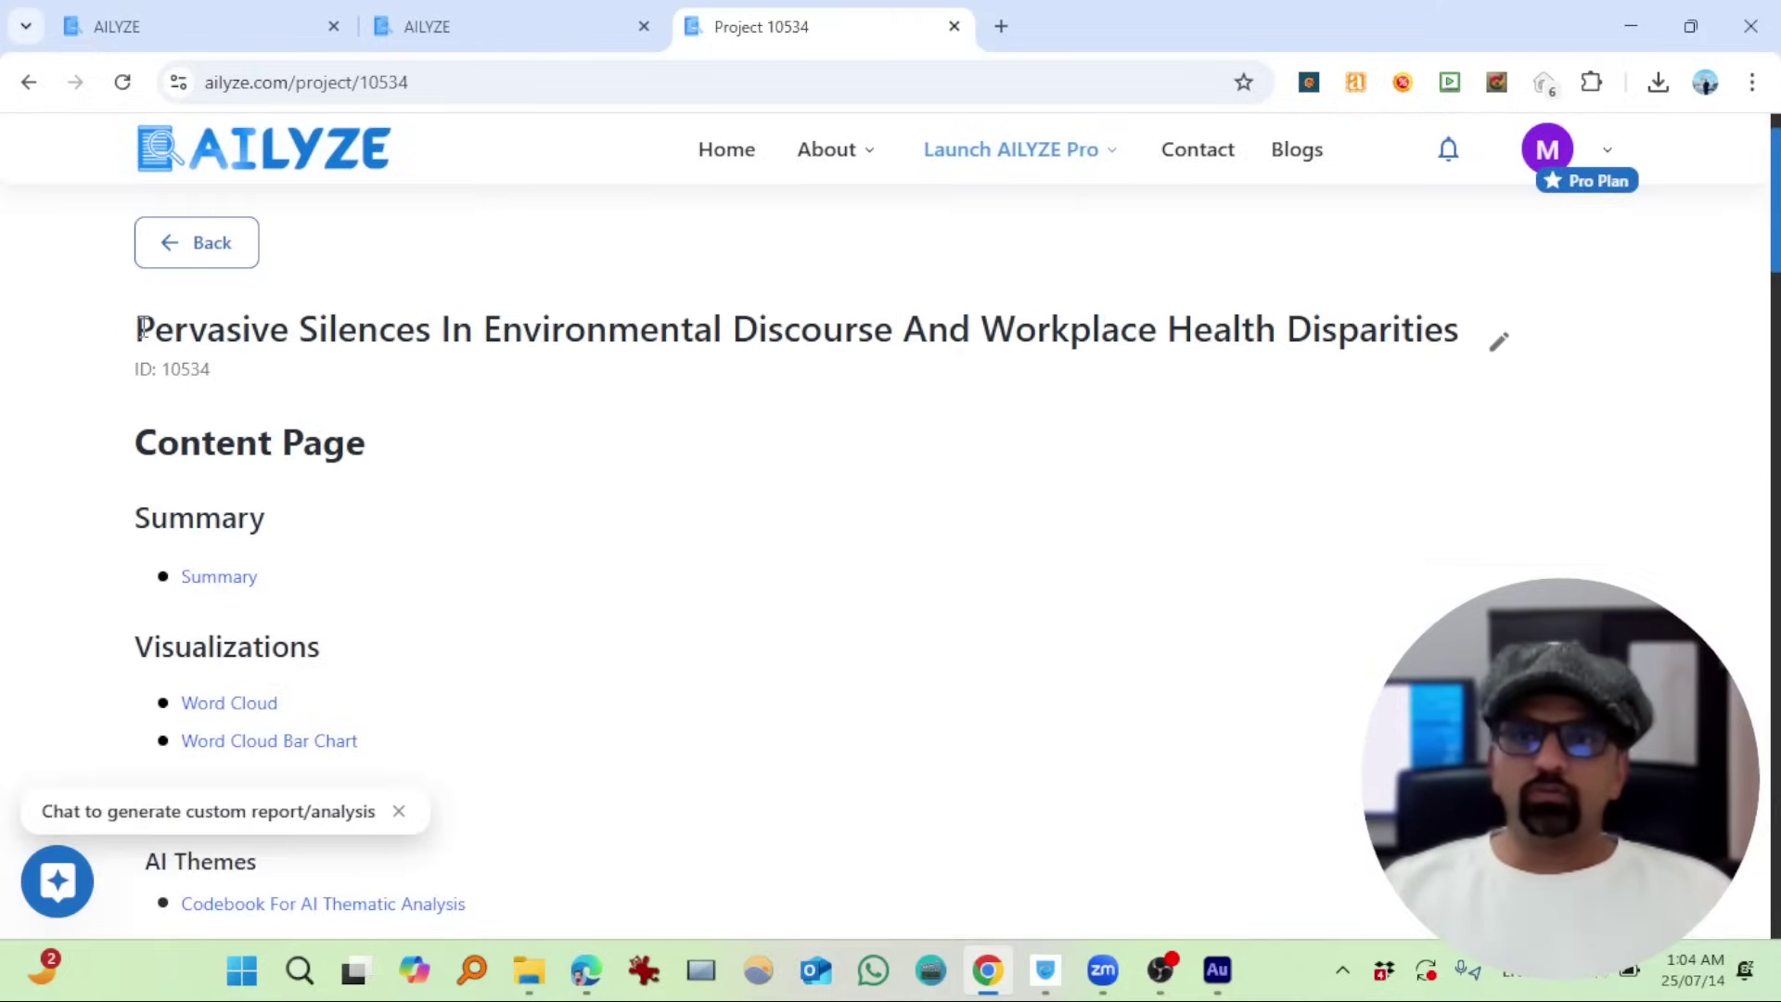
pyautogui.scroll(-4, 650, 371)
pyautogui.scroll(1, 445, 381)
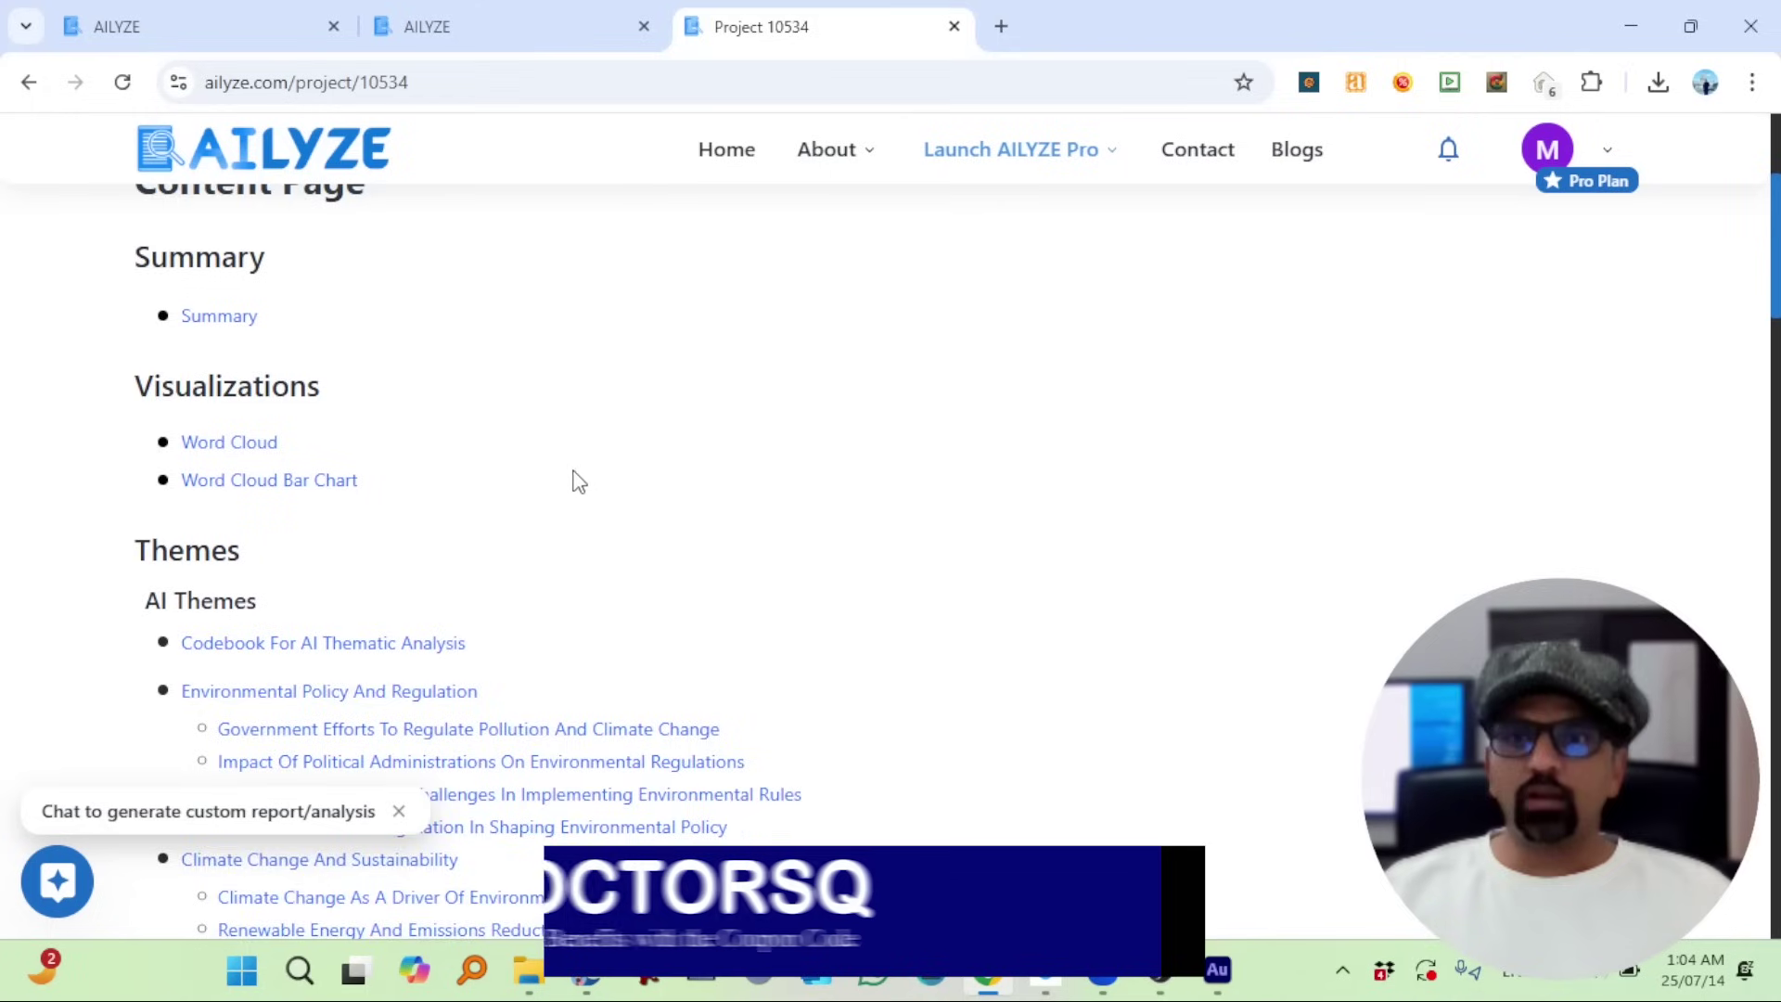
pyautogui.scroll(-7, 603, 473)
pyautogui.scroll(-7, 603, 471)
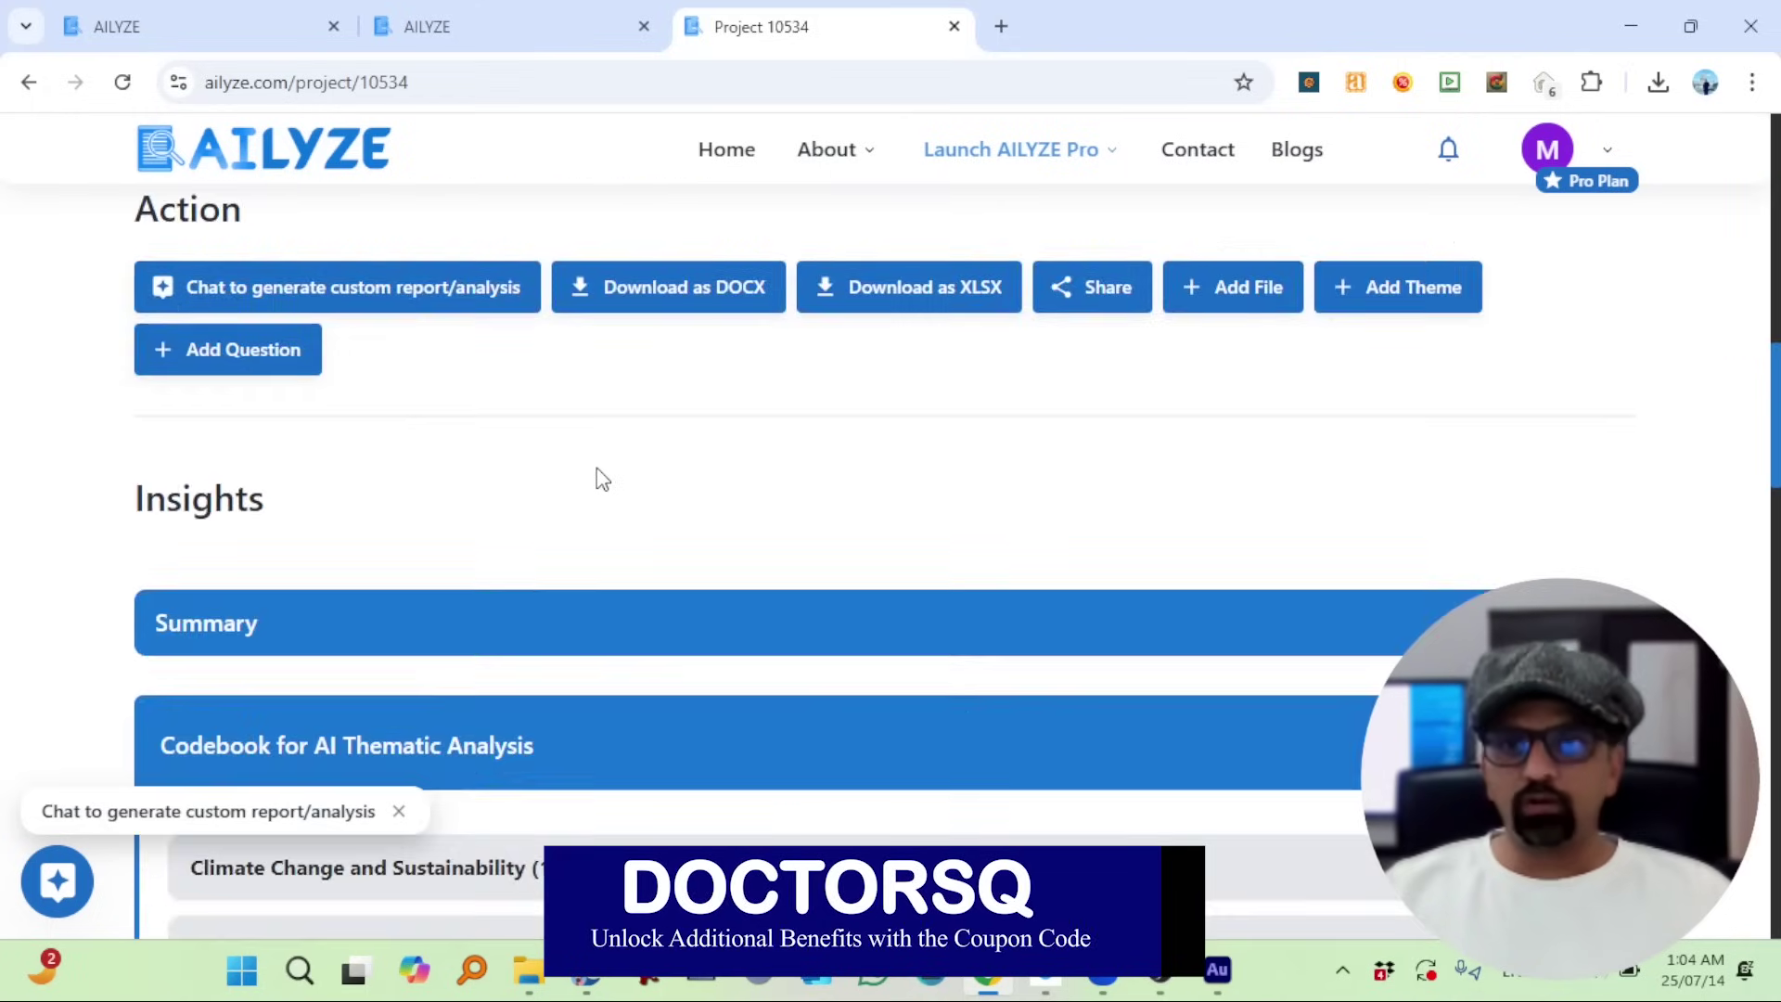
pyautogui.scroll(-4, 597, 467)
pyautogui.click(246, 245)
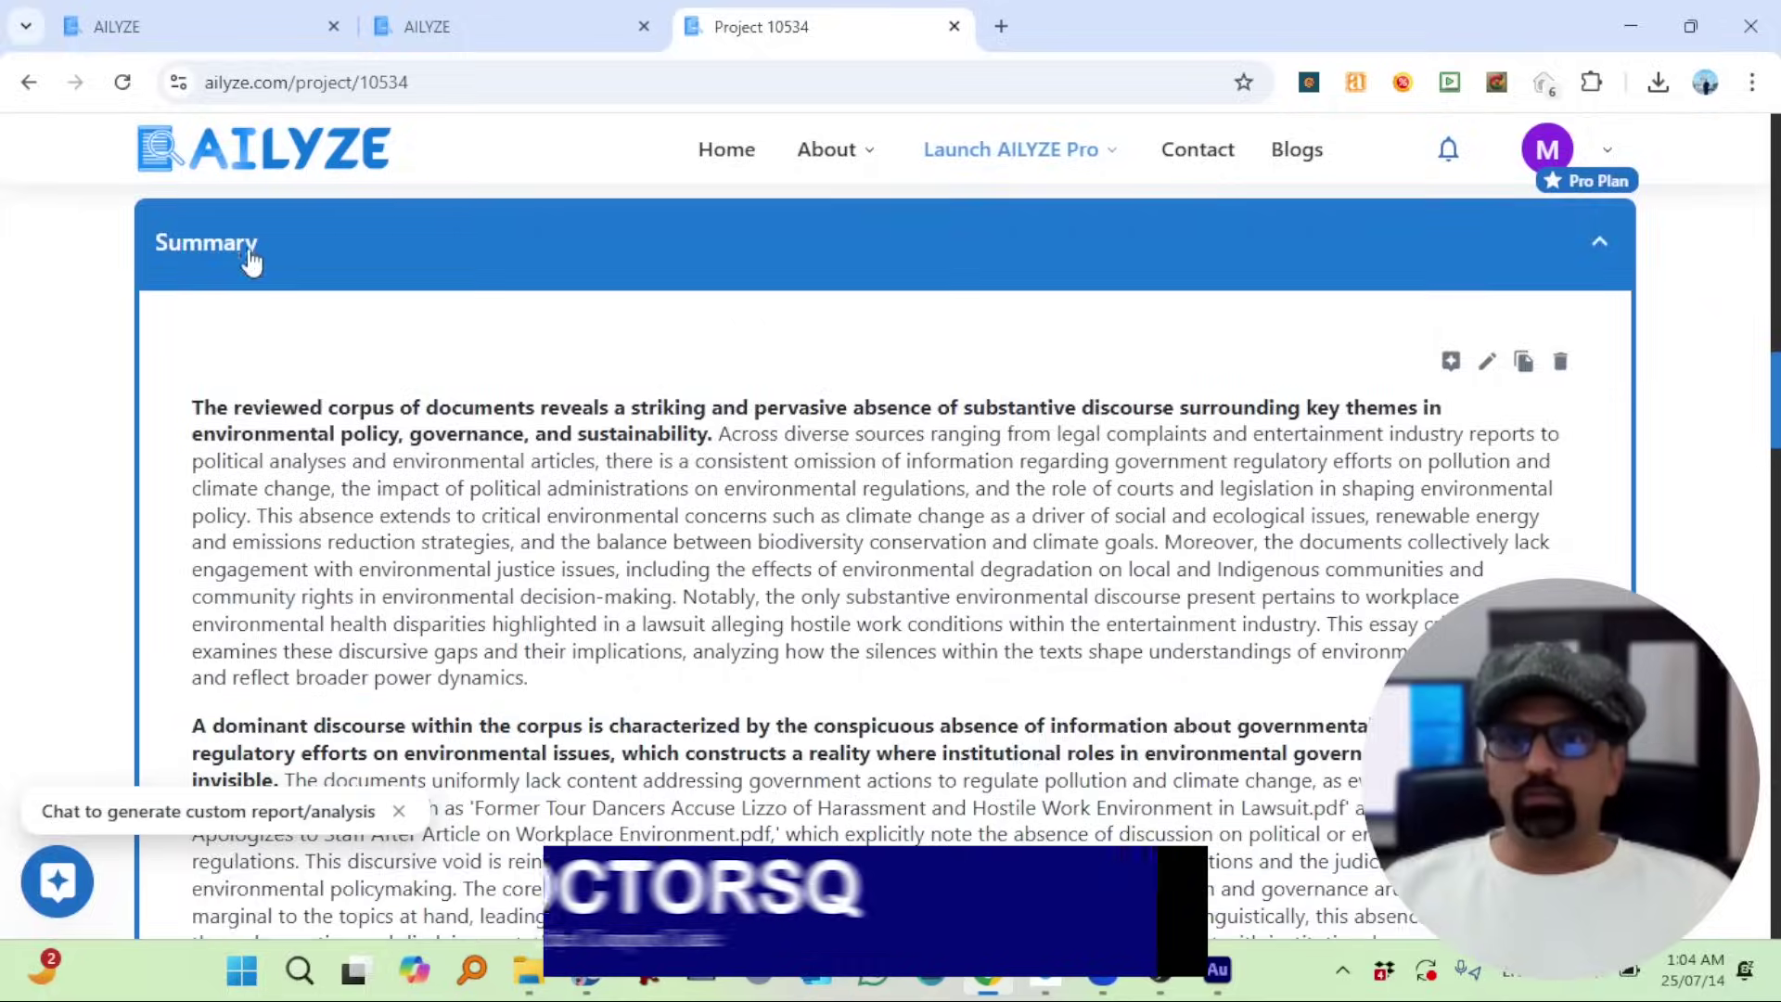
# - Expand the Climate Change and Sustainability and Environmental Justice and Community Impact themes and the Word Cloud
pyautogui.scroll(-2, 254, 318)
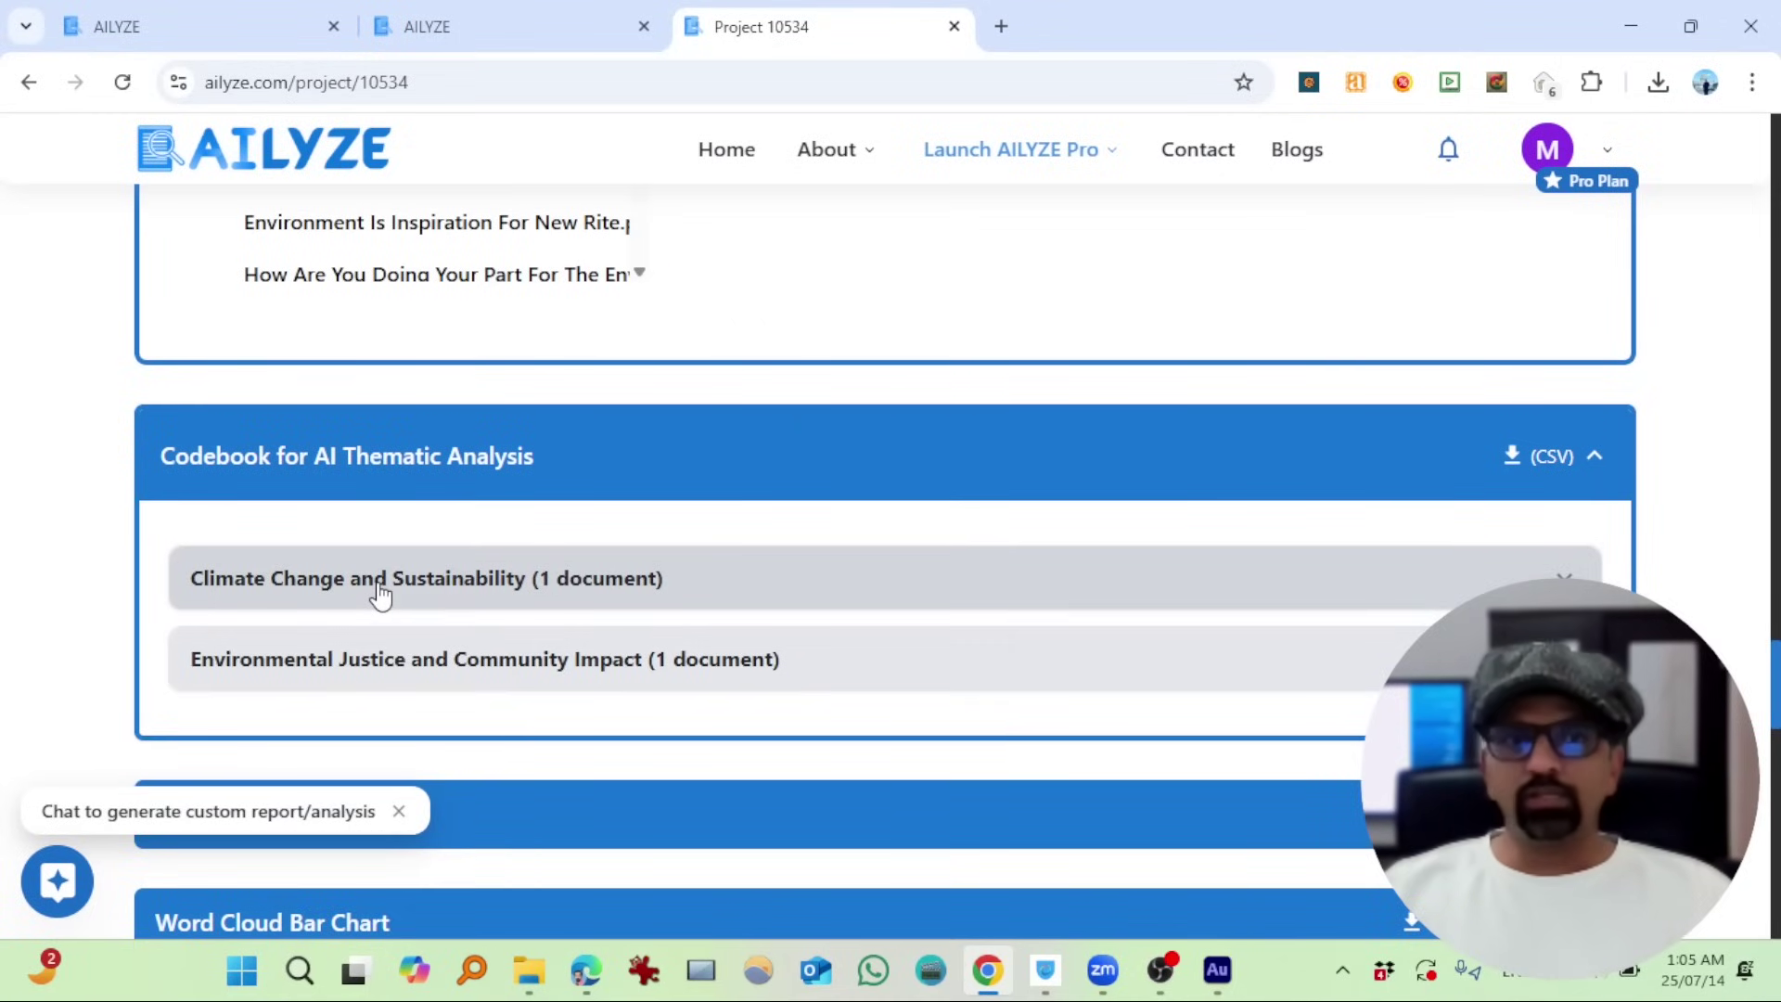
pyautogui.click(380, 586)
pyautogui.scroll(-3, 454, 486)
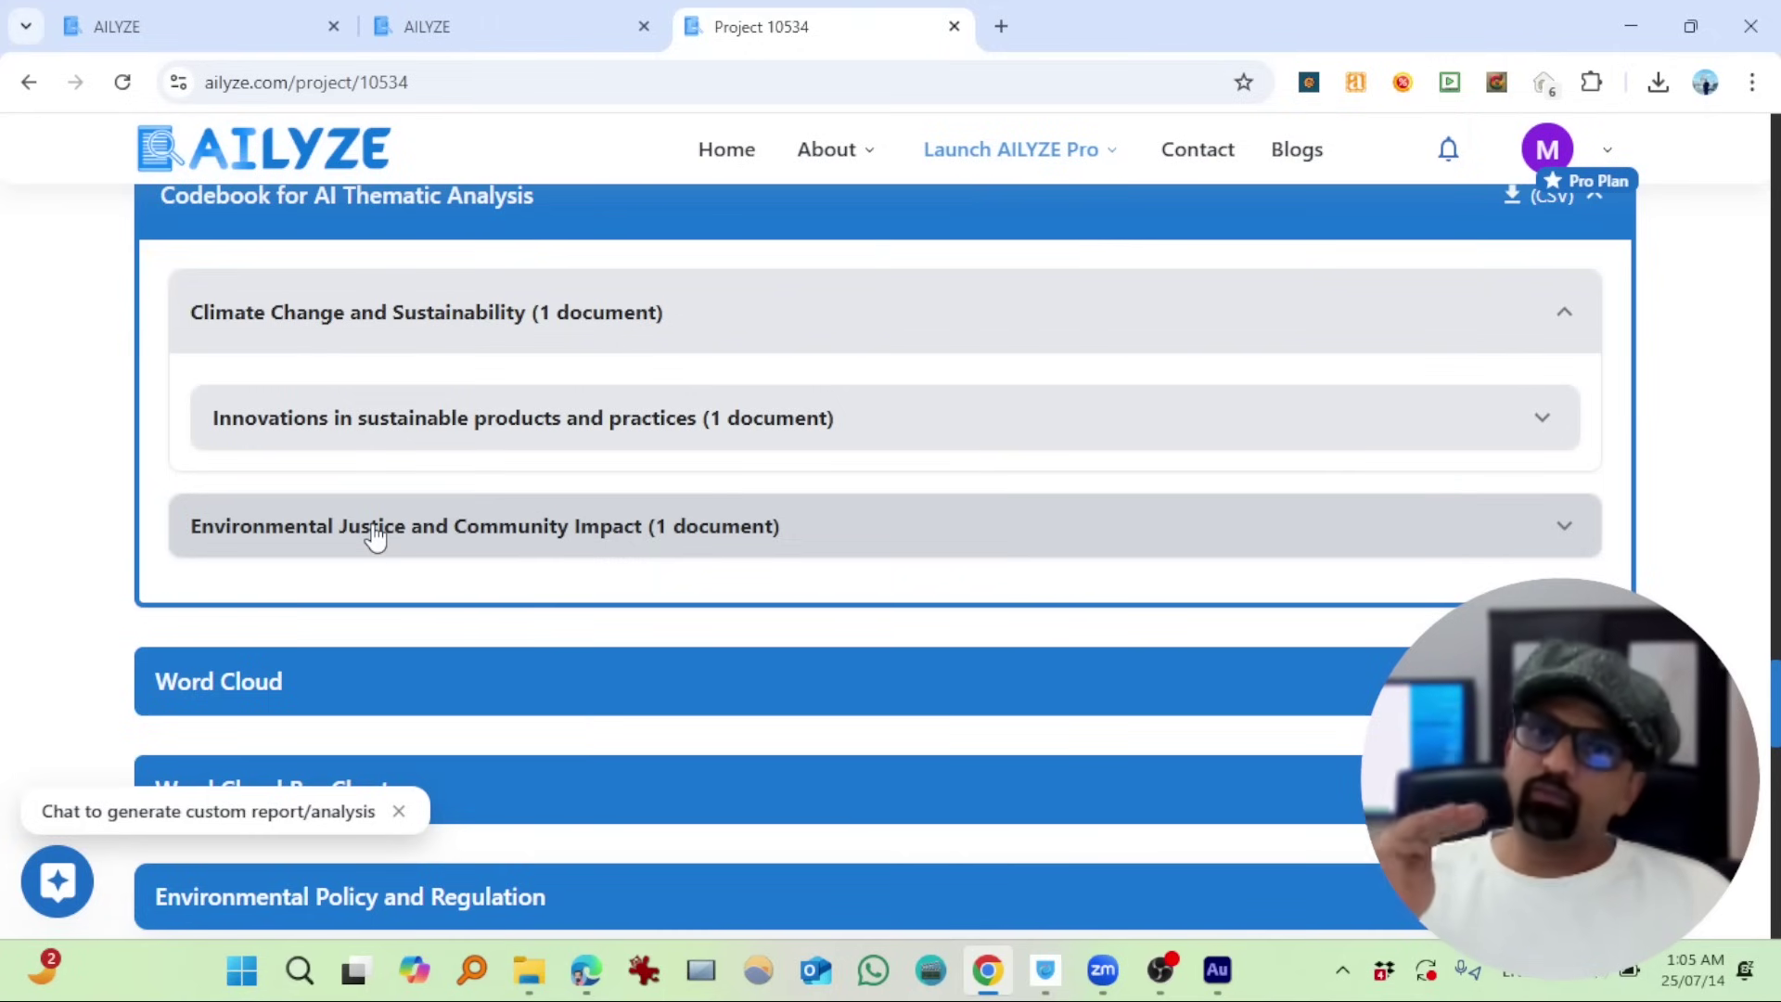
pyautogui.click(374, 532)
pyautogui.scroll(-4, 366, 464)
pyautogui.click(363, 434)
pyautogui.scroll(-4, 532, 547)
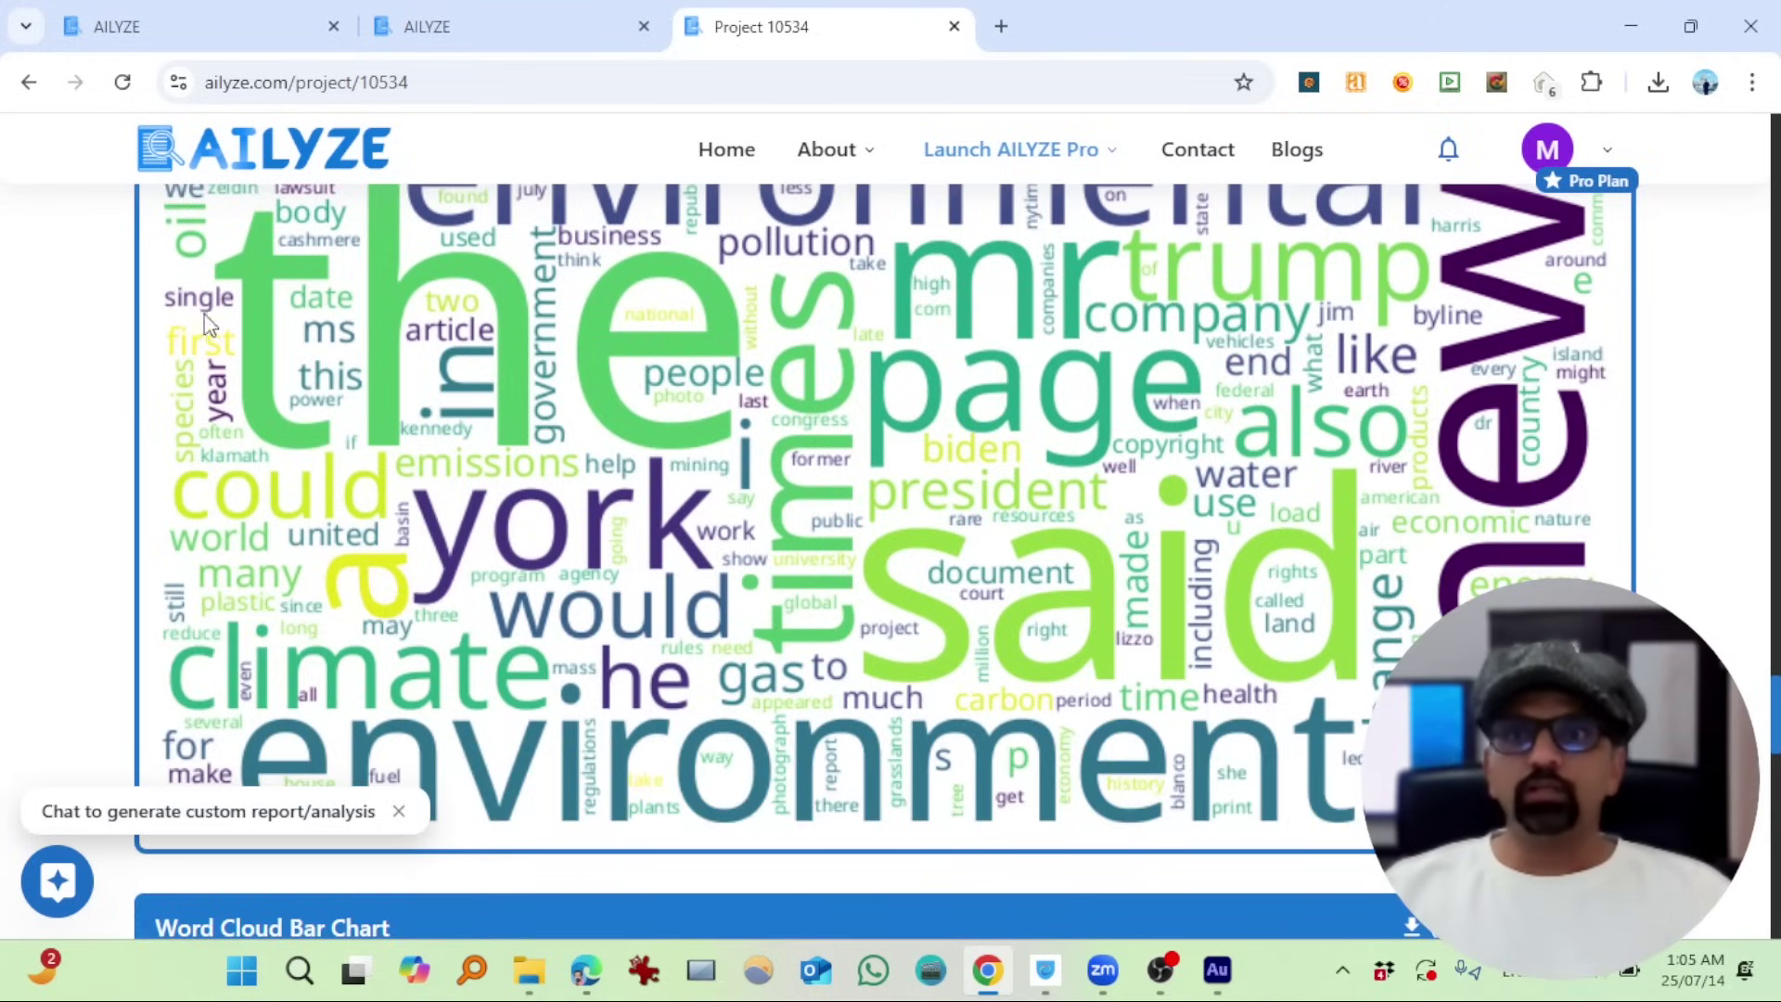
pyautogui.scroll(1, 649, 371)
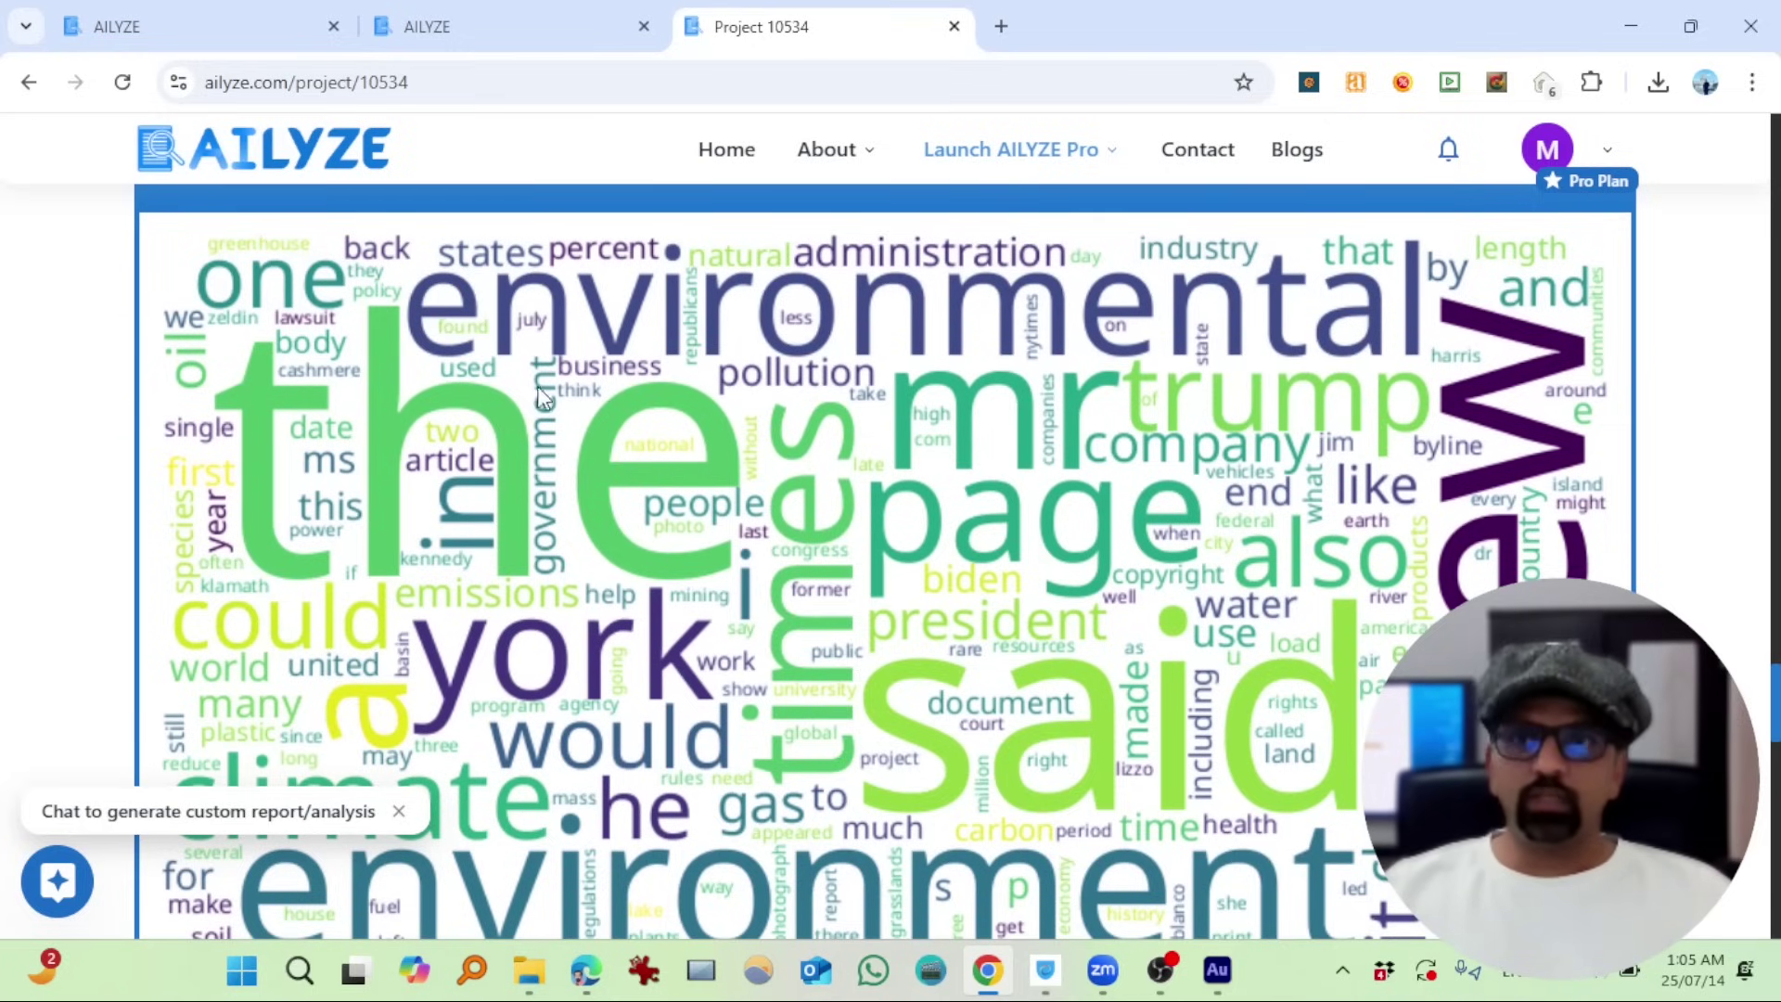
pyautogui.scroll(3, 223, 422)
pyautogui.scroll(-8, 357, 556)
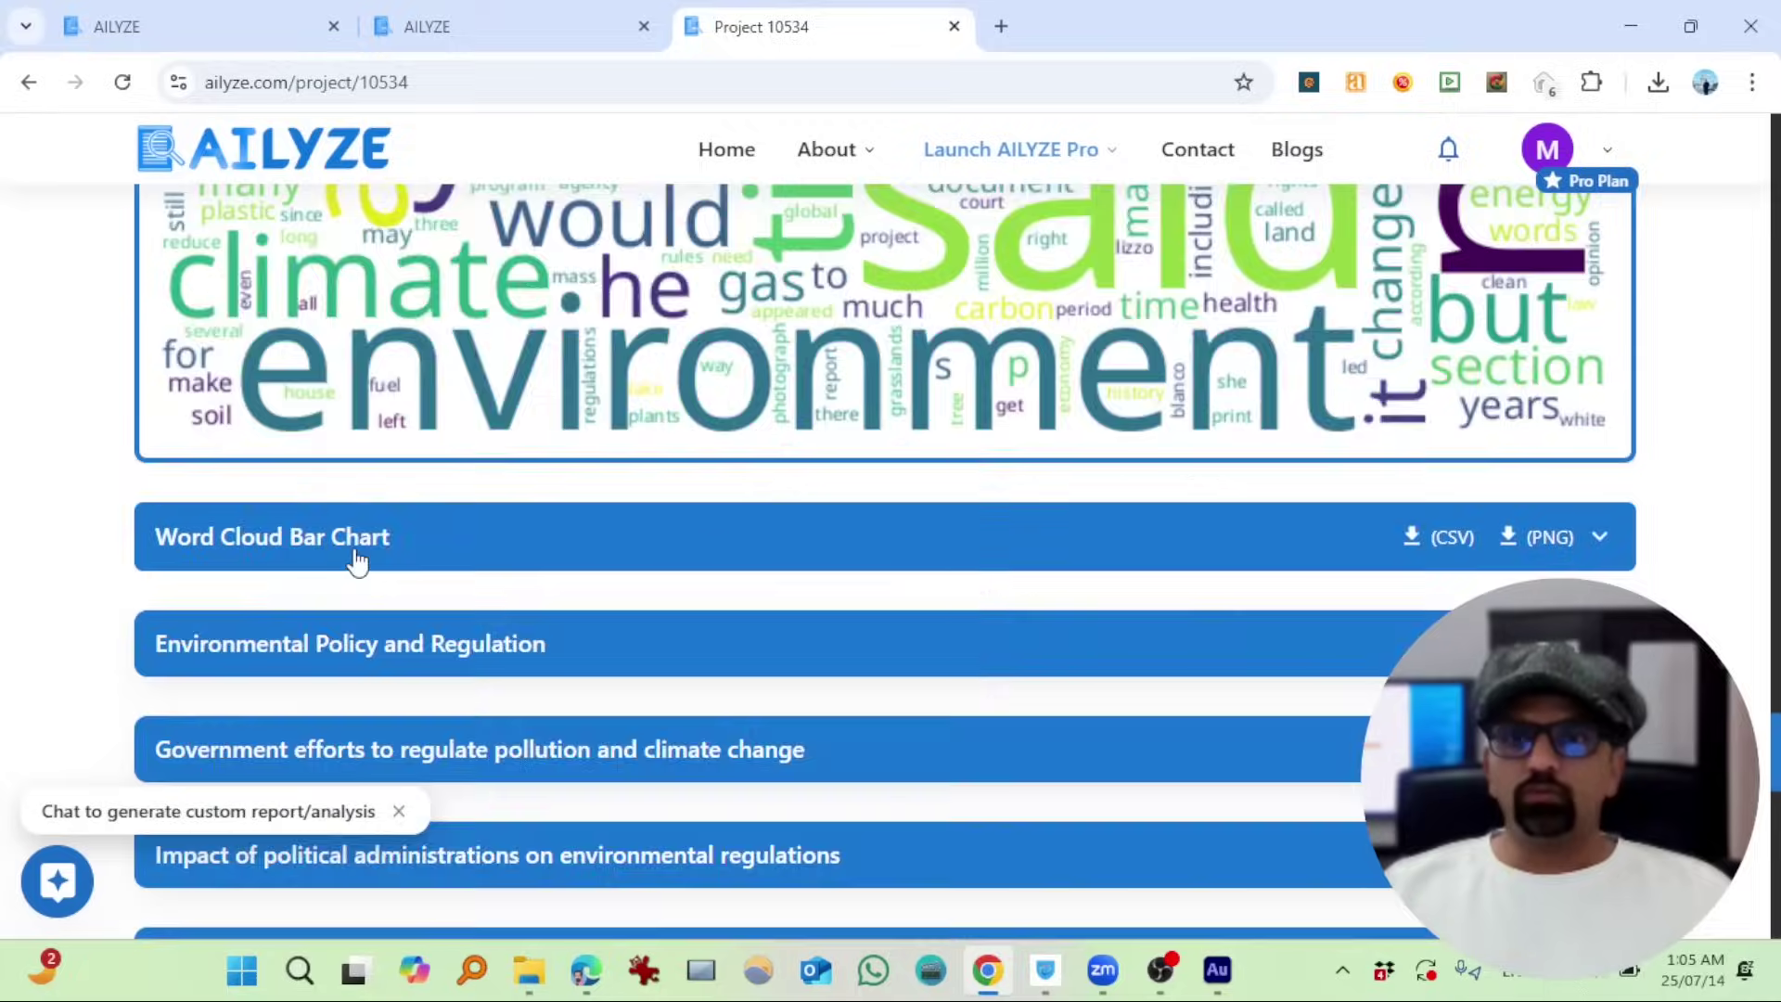
# - Expand the Word Cloud Bar Chart section to display word frequencies
pyautogui.click(360, 543)
pyautogui.scroll(-5, 528, 362)
pyautogui.scroll(3, 445, 448)
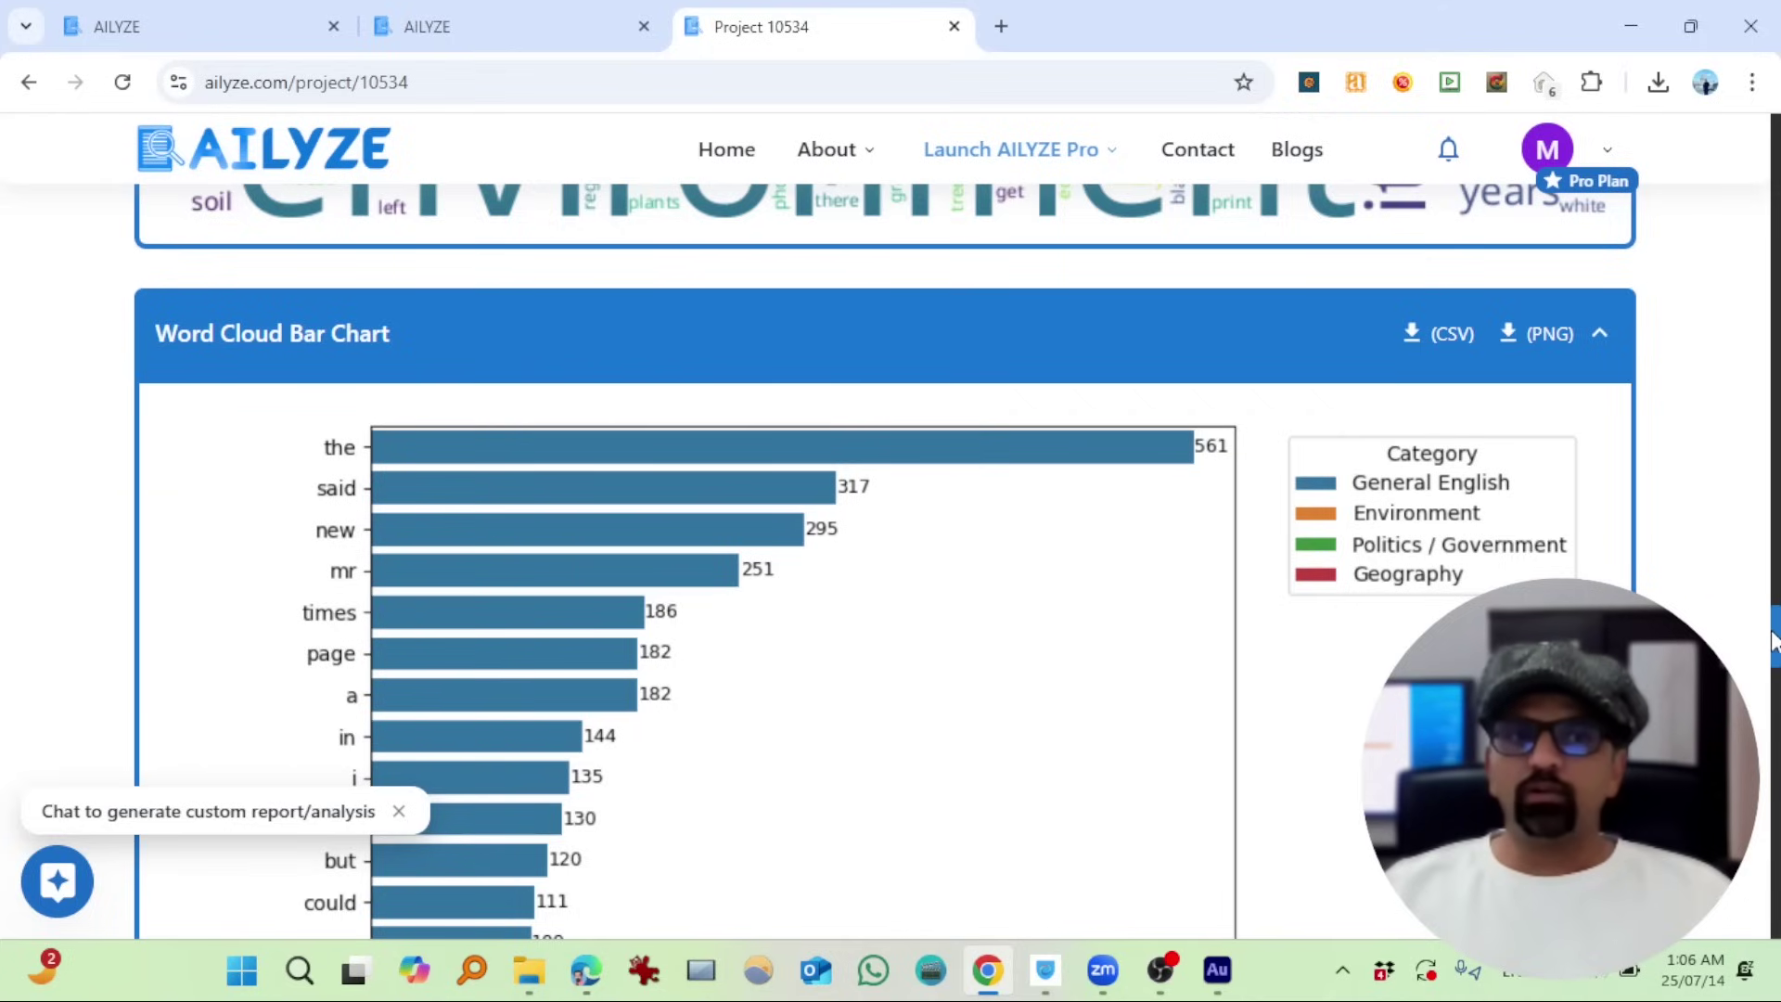
# - Scroll through the bar chart and the downloaded project archive listing three DOCX reports
pyautogui.moveTo(1774, 636); pyautogui.dragTo(1765, 723)
pyautogui.scroll(-2, 619, 547)
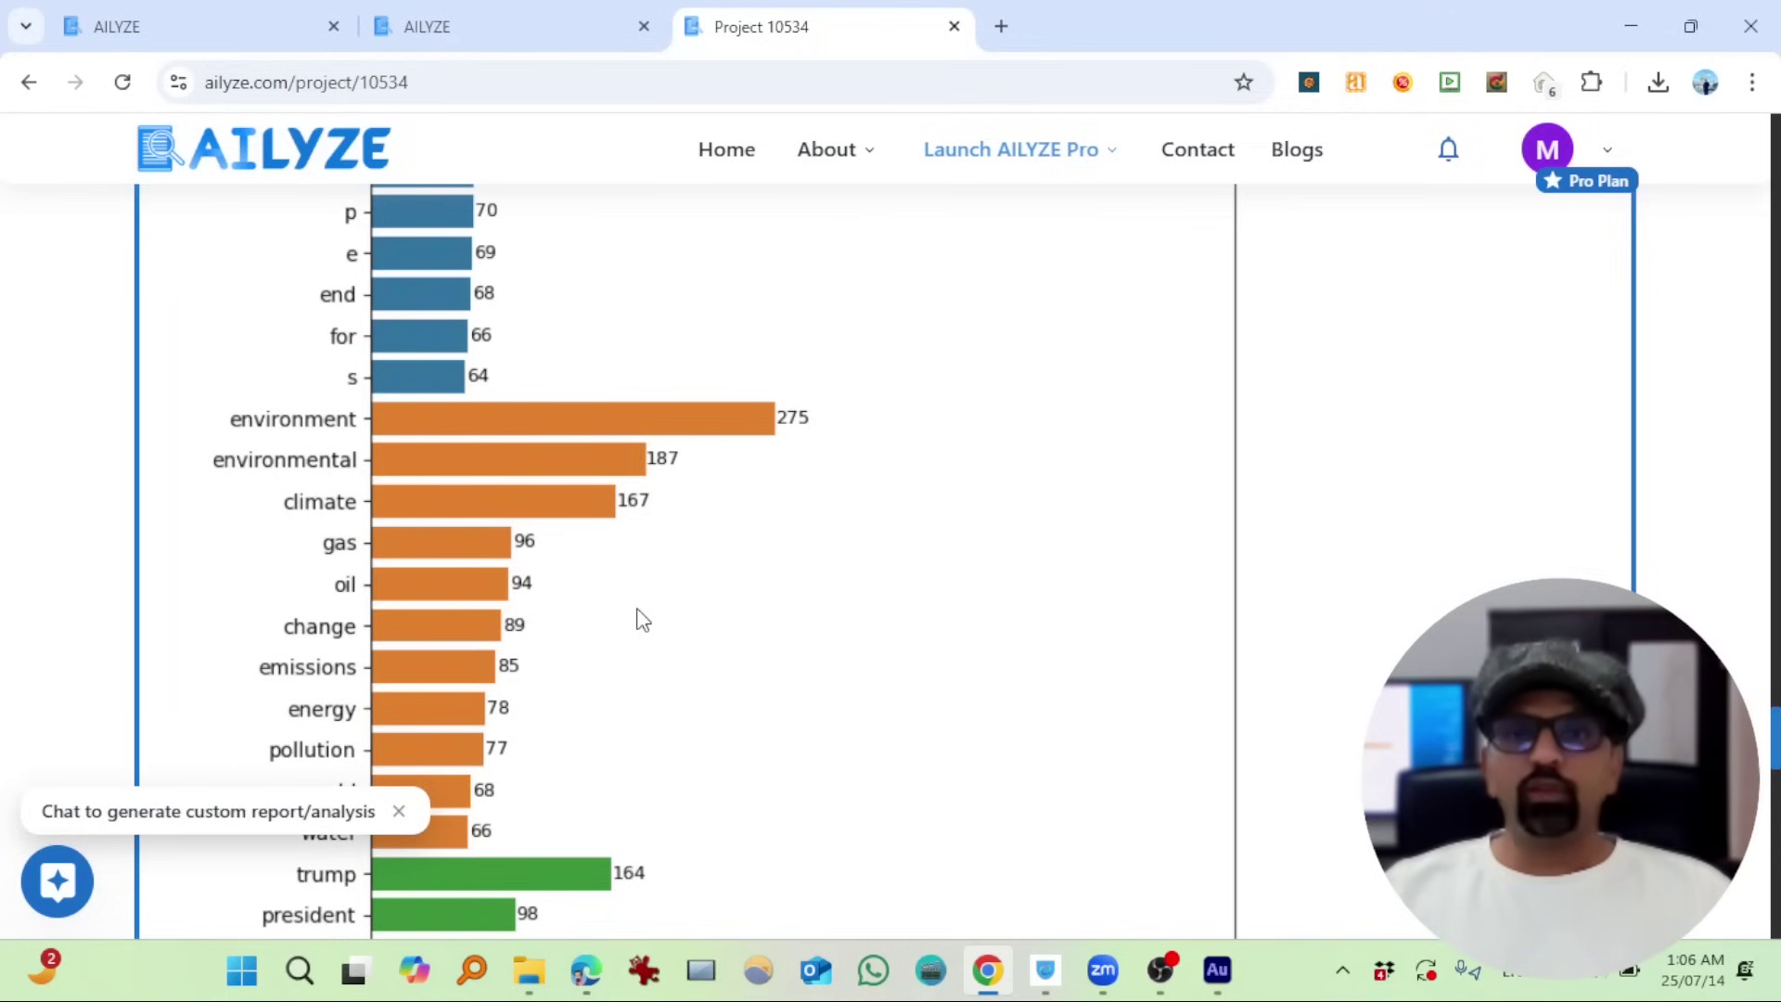
pyautogui.scroll(-3, 640, 617)
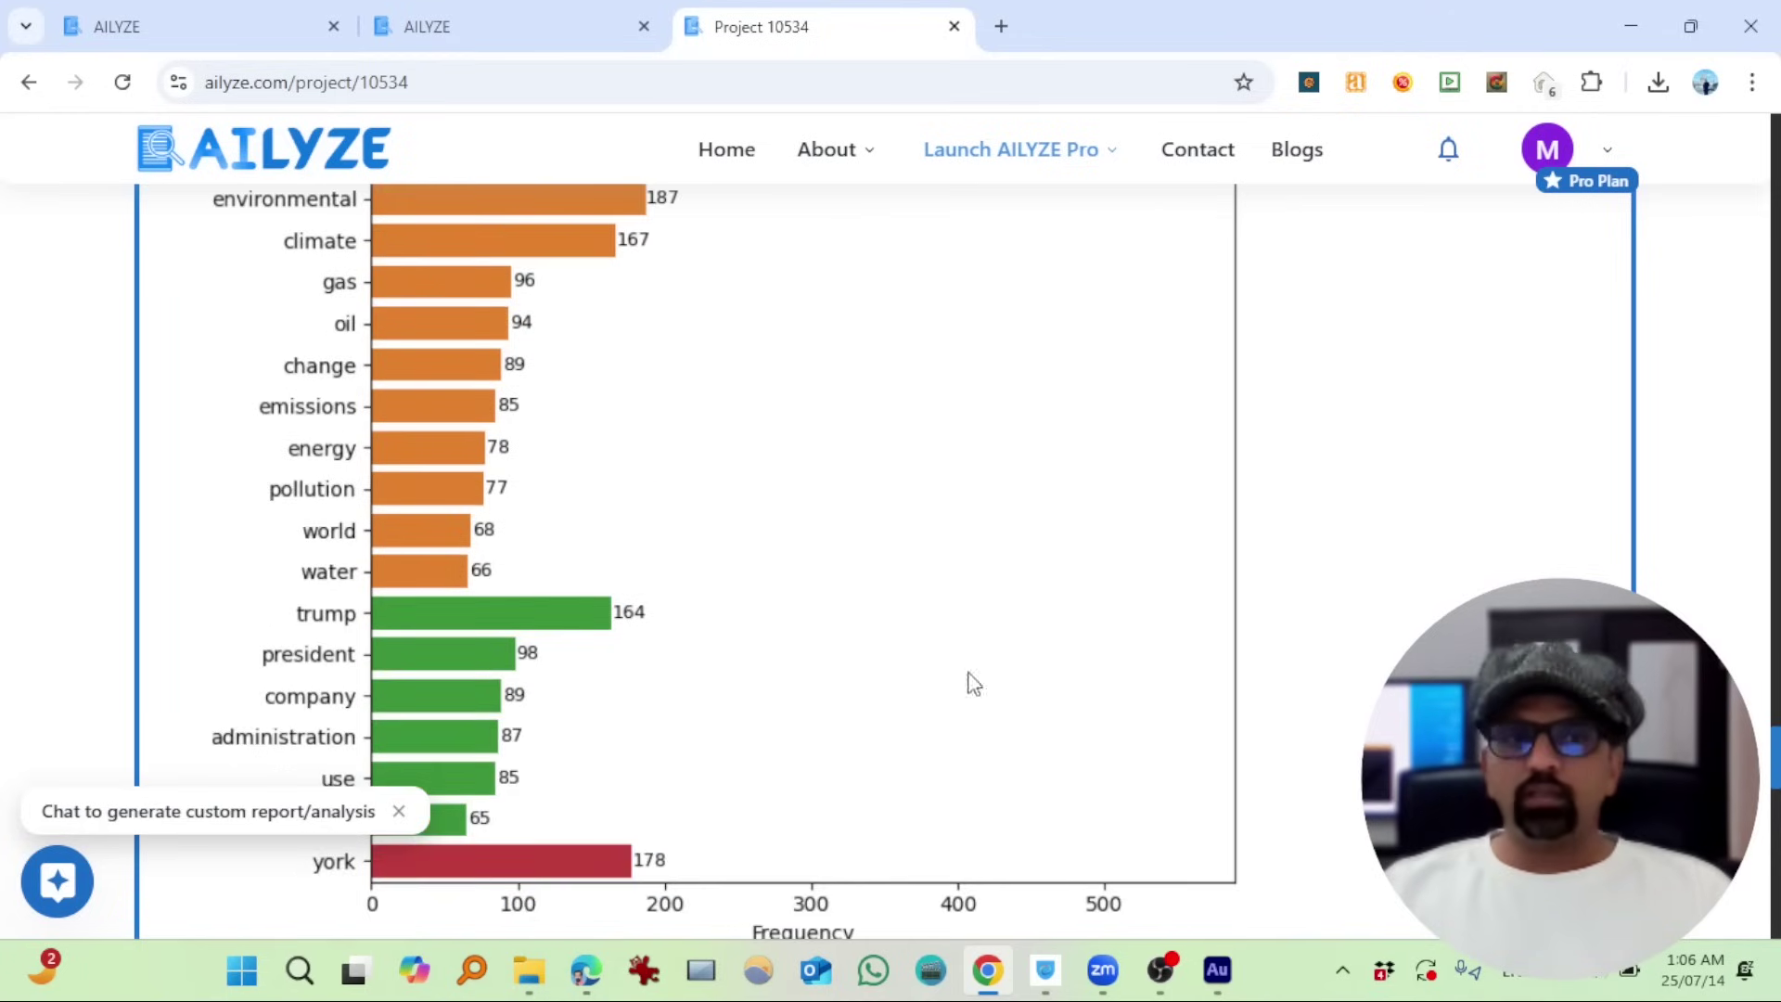
pyautogui.moveTo(1773, 759)
pyautogui.mouseDown()
pyautogui.moveTo(1771, 657)
pyautogui.moveTo(1756, 742)
pyautogui.mouseUp()
pyautogui.scroll(-5, 520, 501)
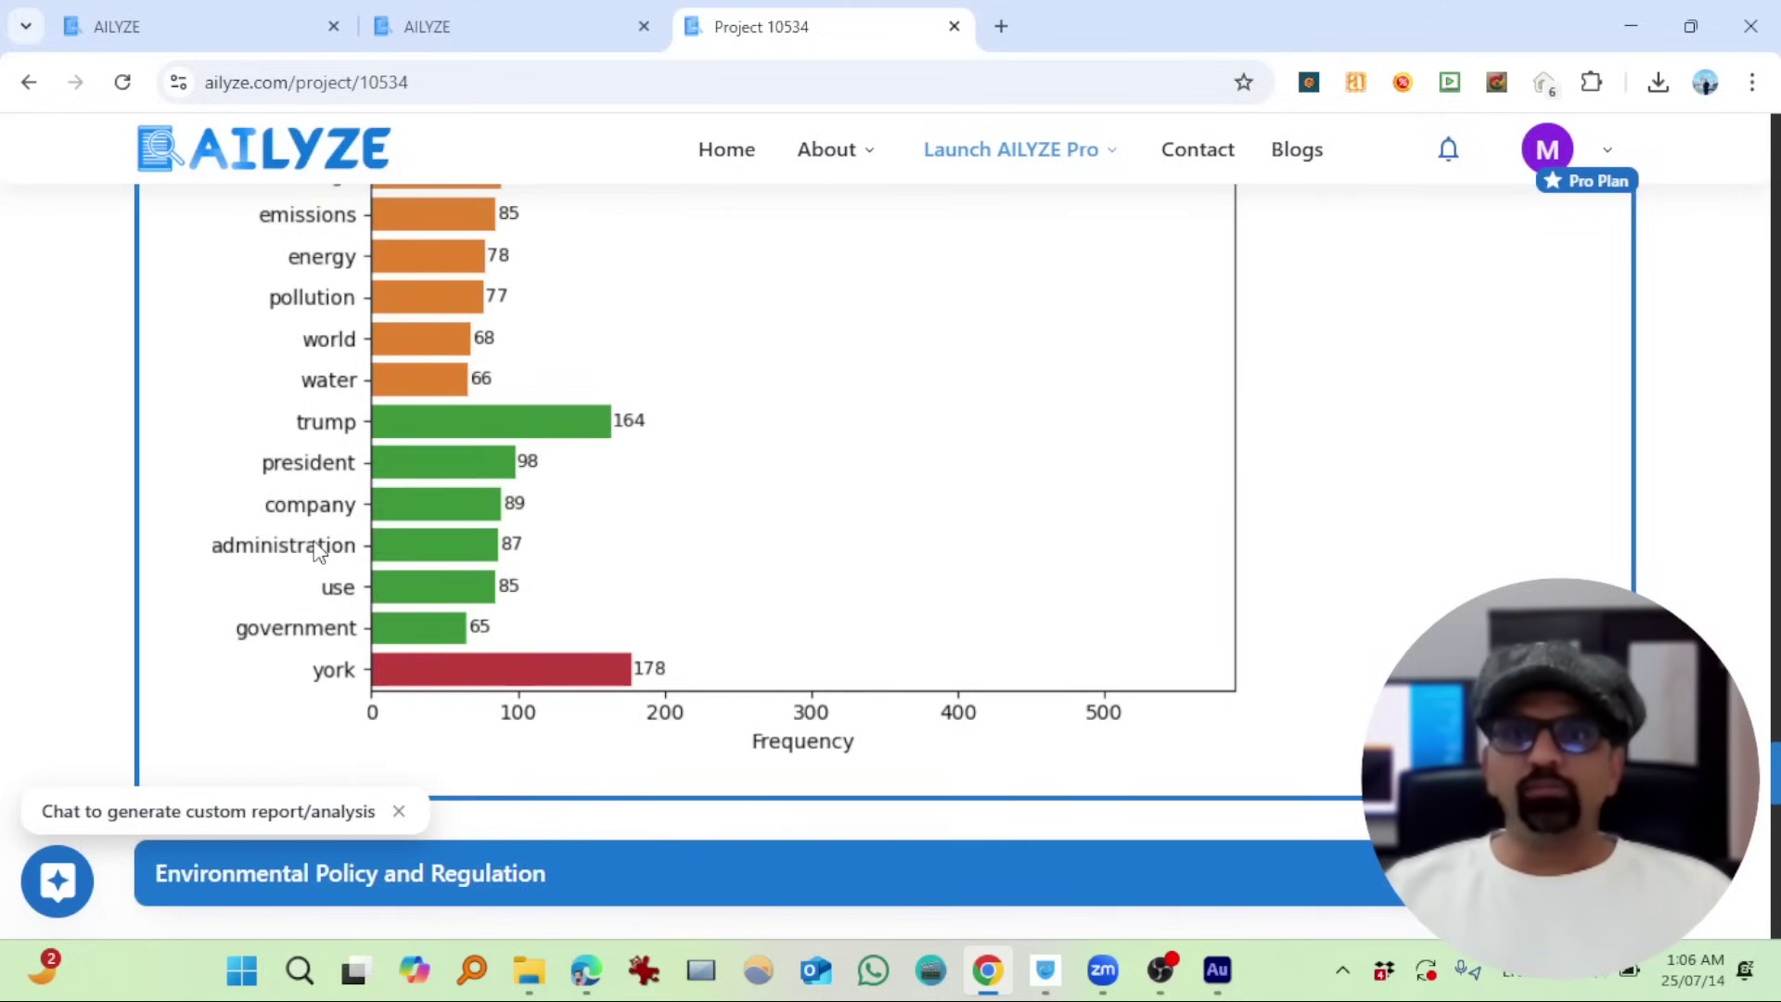
pyautogui.scroll(10, 727, 649)
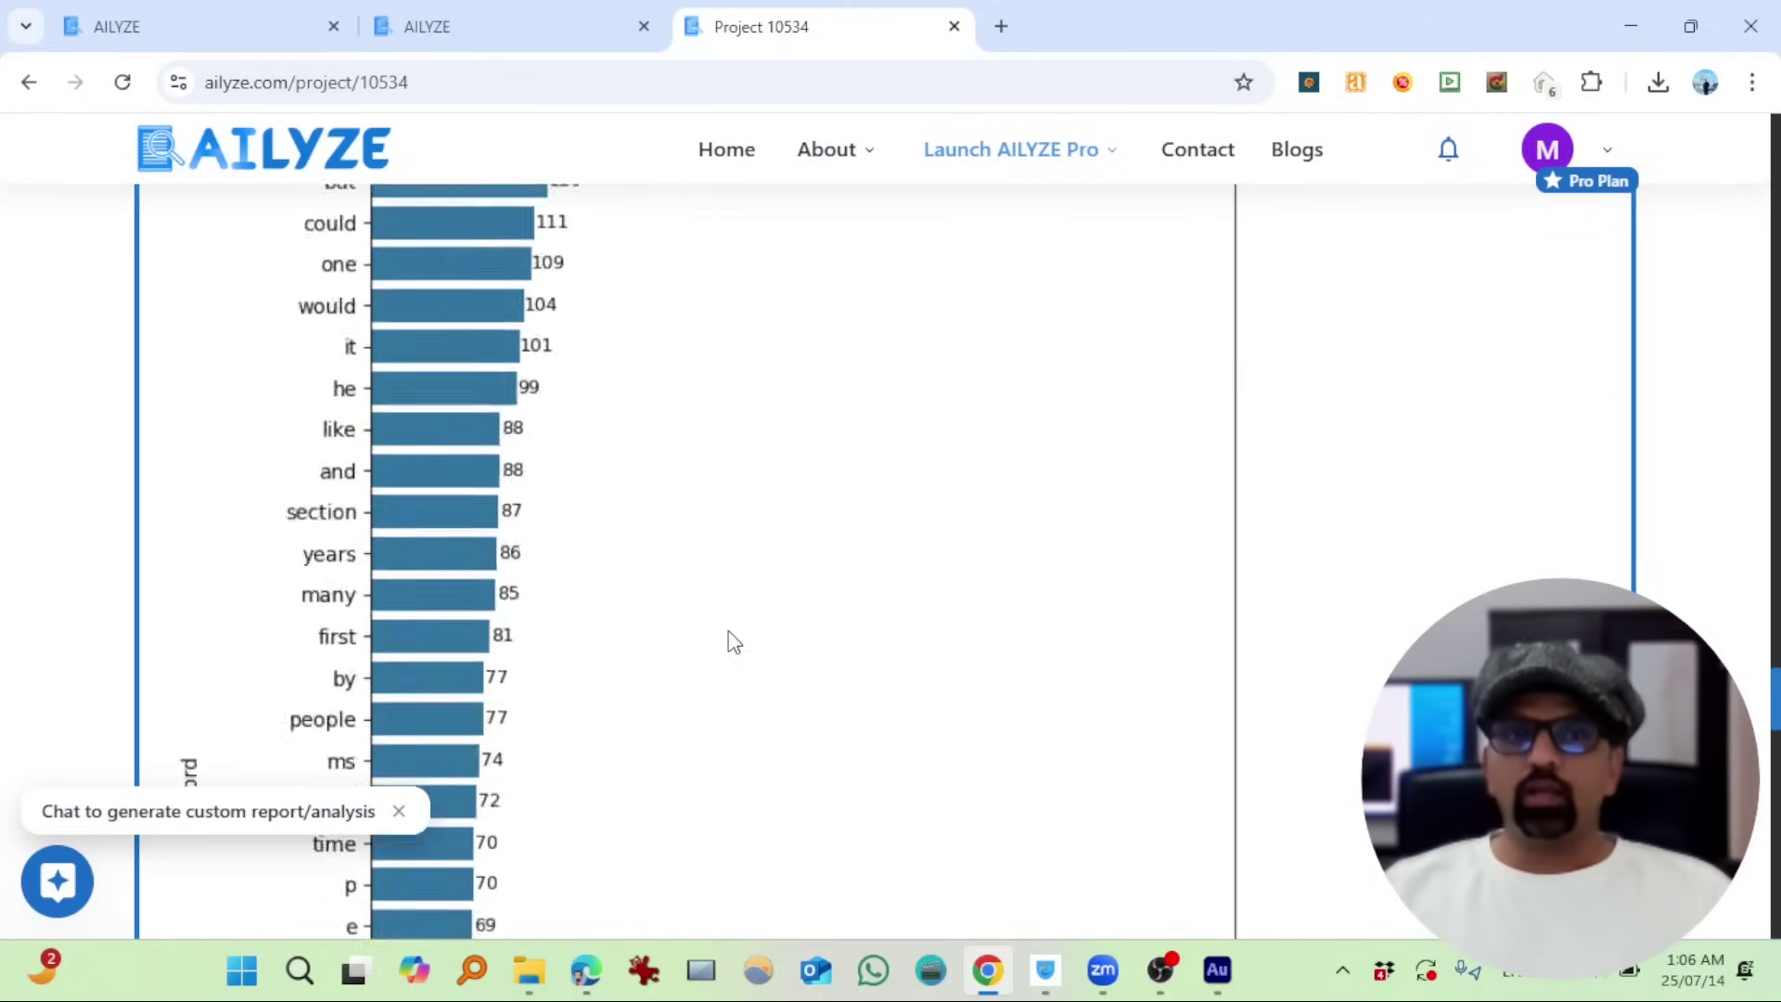
pyautogui.scroll(-7, 928, 630)
pyautogui.scroll(-15, 822, 604)
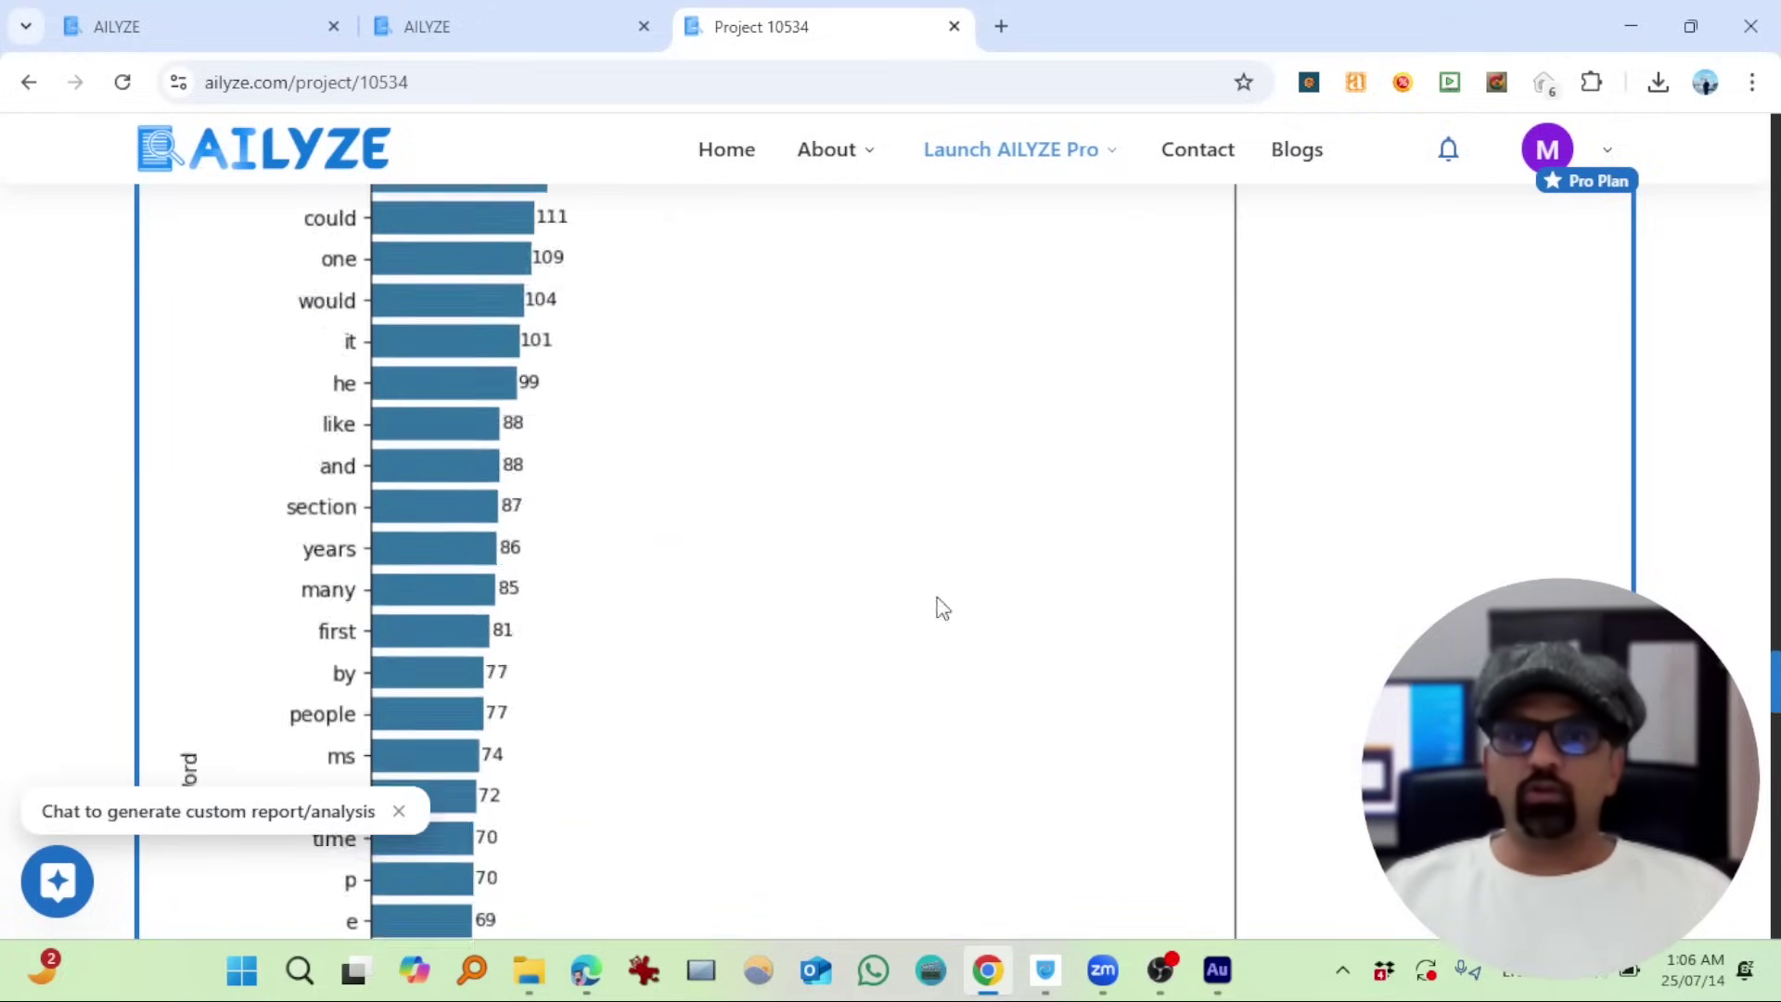
pyautogui.scroll(-8, 584, 668)
pyautogui.scroll(3, 410, 443)
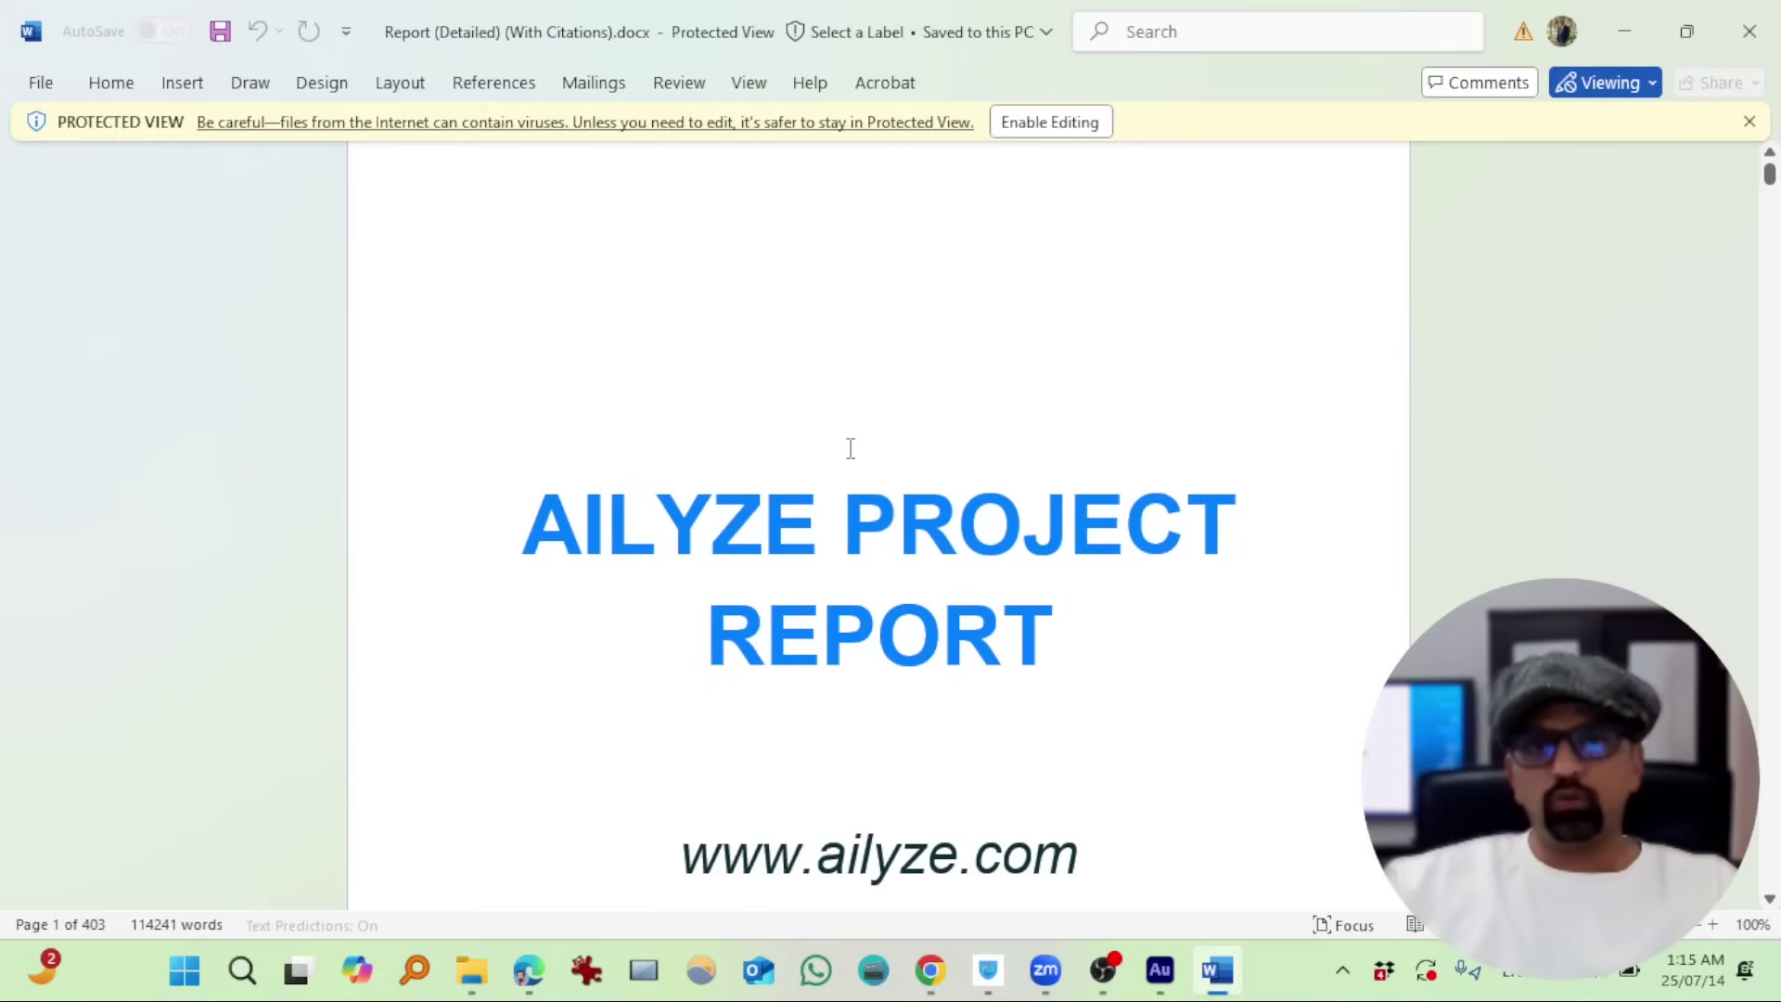
# - Scroll through the 403-page report's contents, cross-document Summary, and footnotes citing source PDFs
pyautogui.scroll(-10, 848, 445)
pyautogui.scroll(-10, 482, 405)
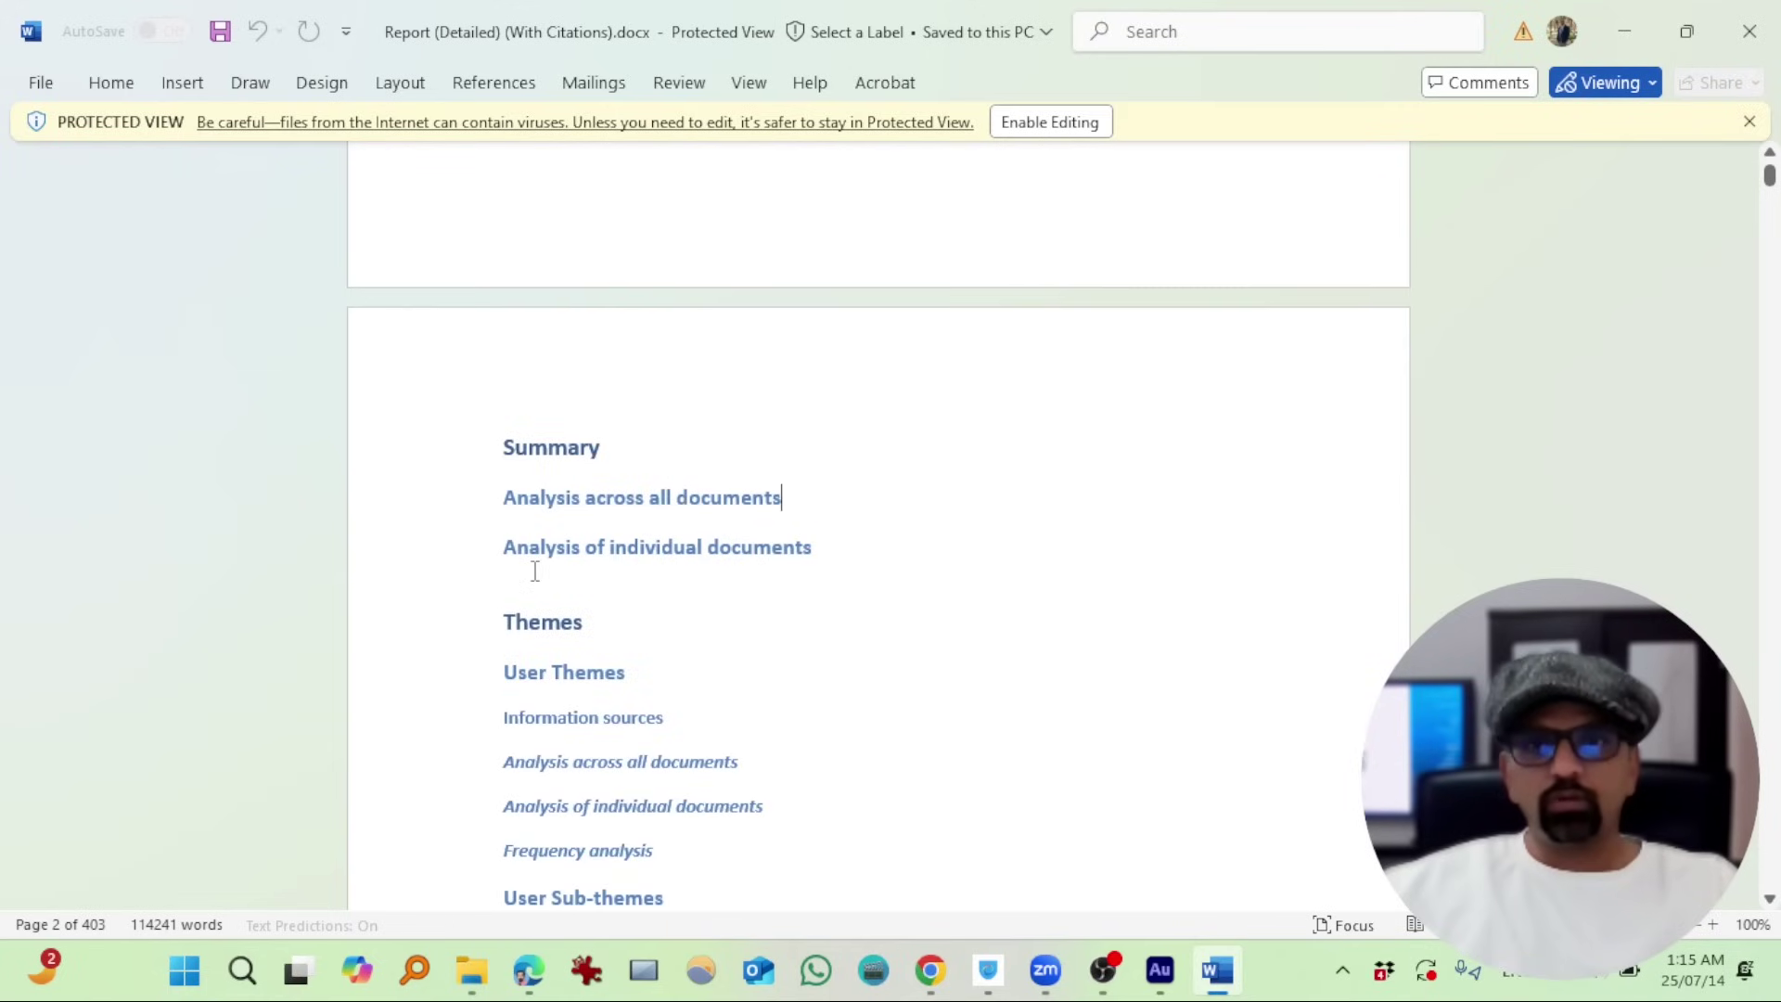
pyautogui.scroll(-2, 548, 488)
pyautogui.scroll(-4, 555, 408)
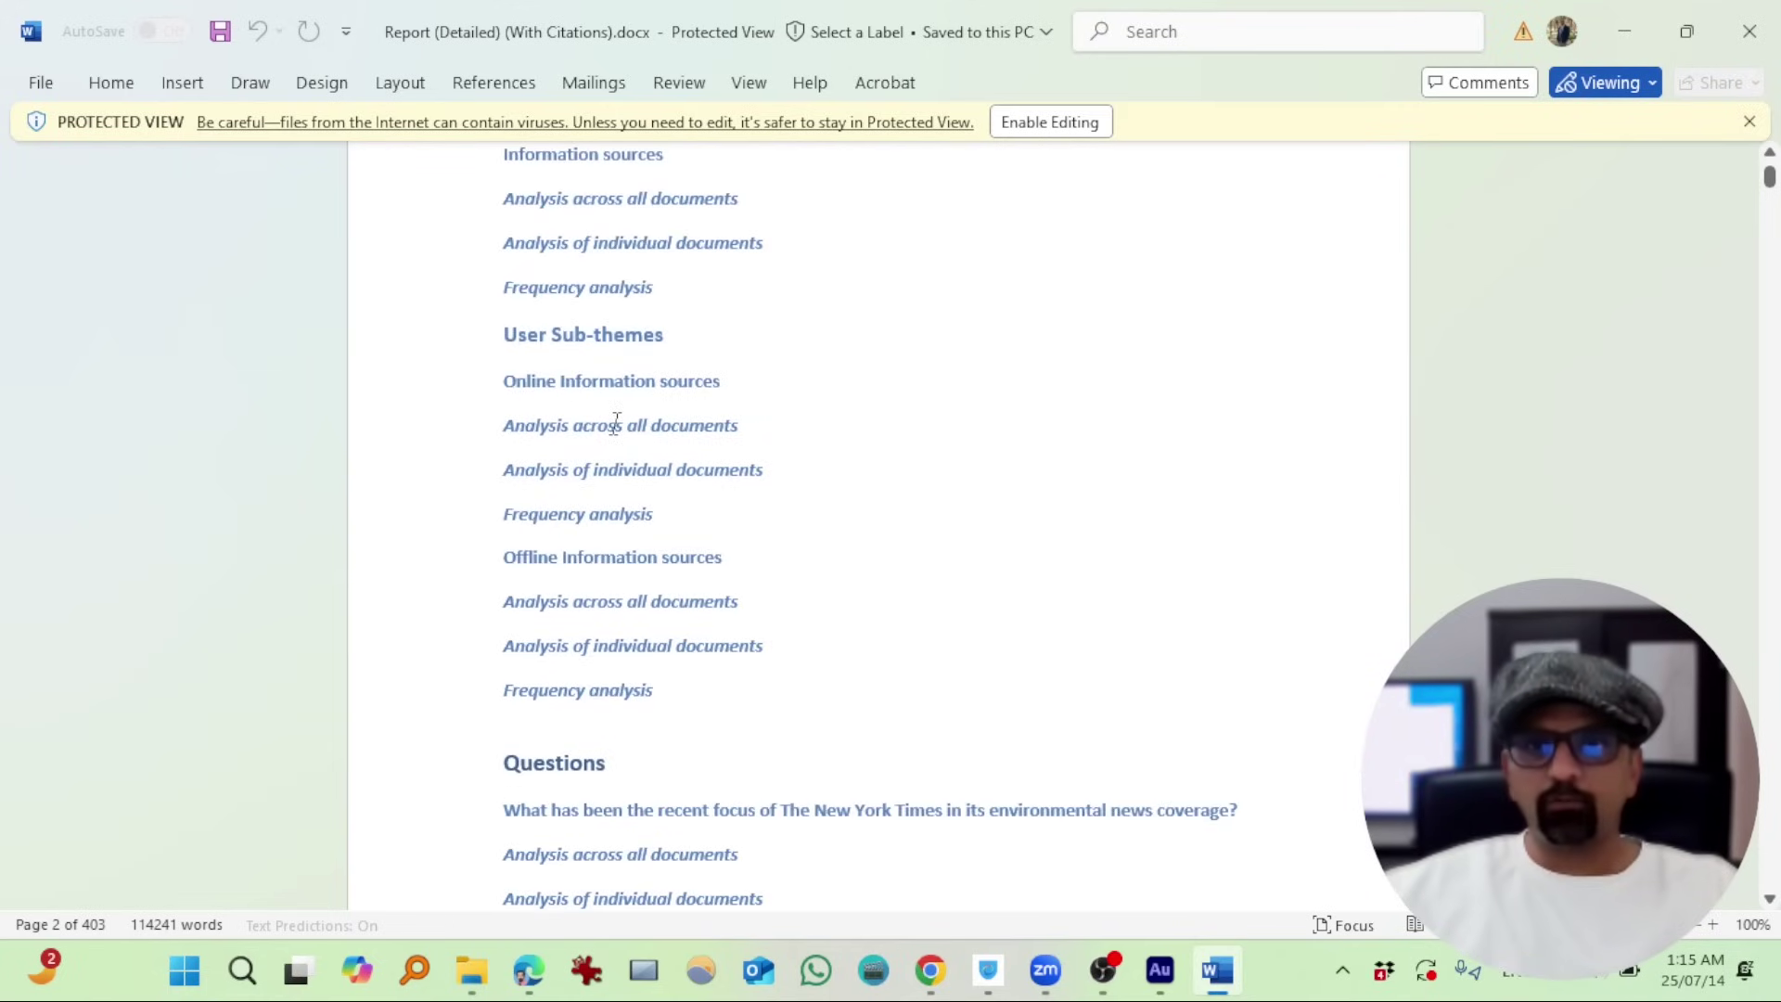
pyautogui.scroll(-3, 610, 409)
pyautogui.moveTo(890, 559); pyautogui.dragTo(529, 603)
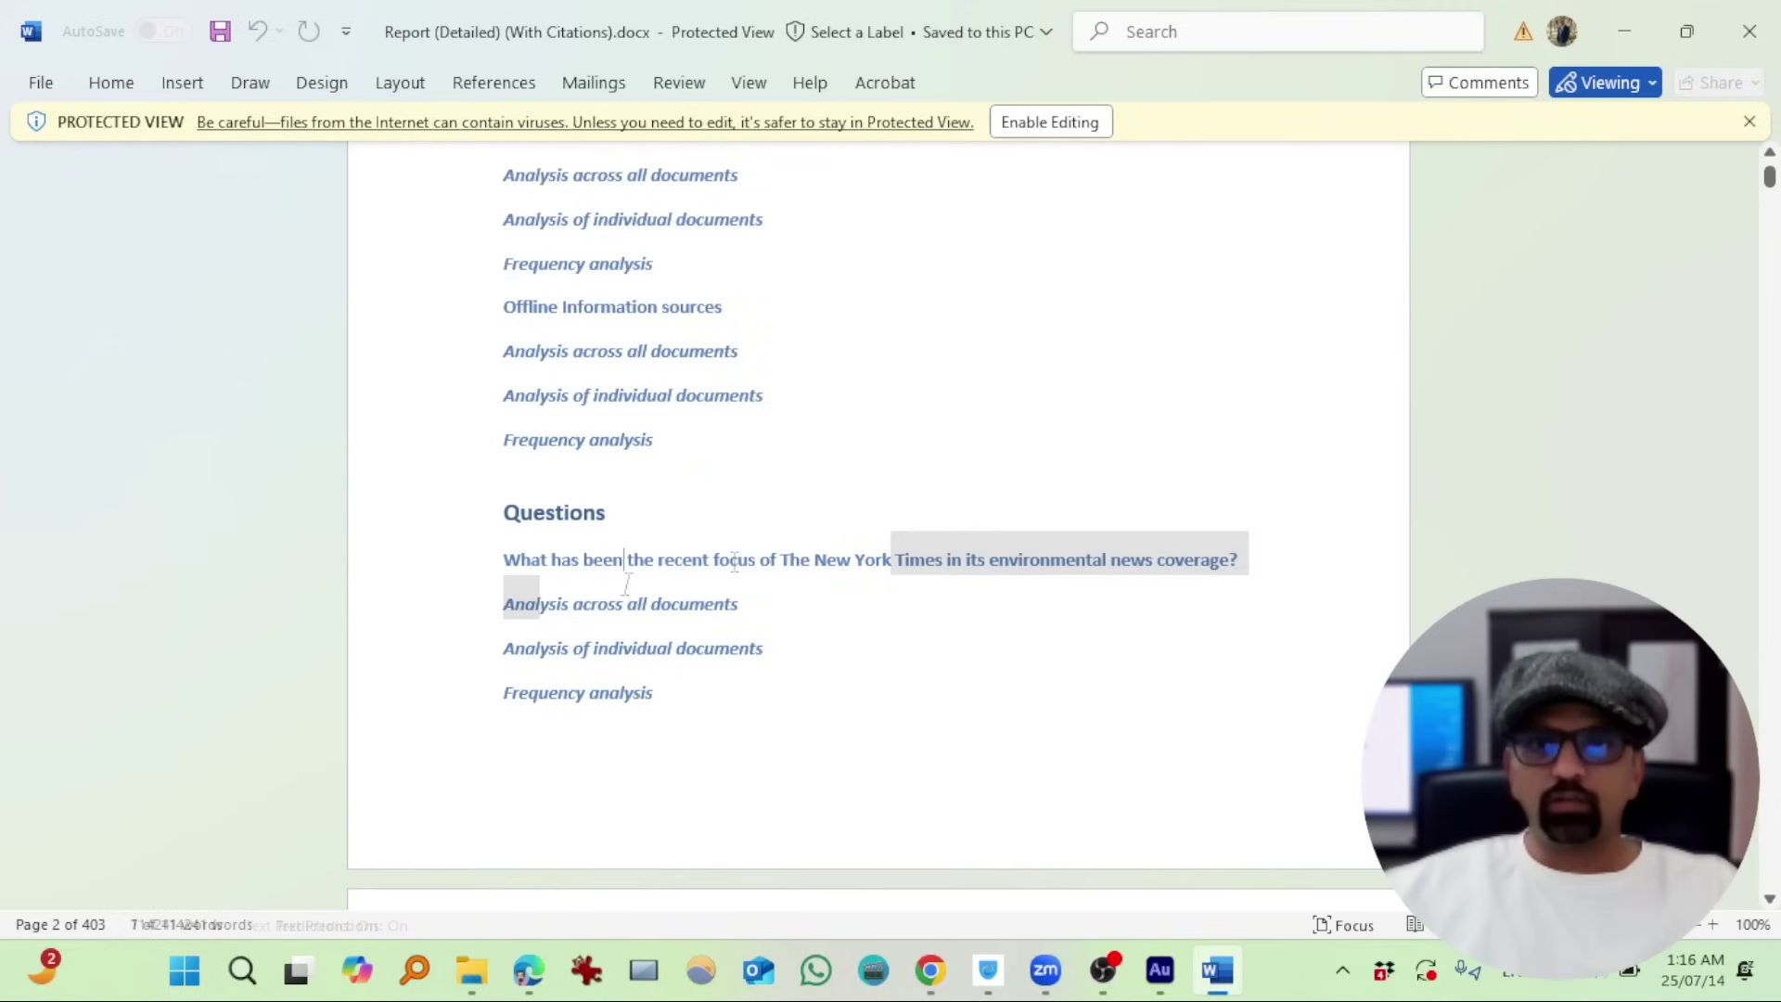
pyautogui.moveTo(812, 559); pyautogui.dragTo(553, 573)
pyautogui.scroll(-5, 556, 691)
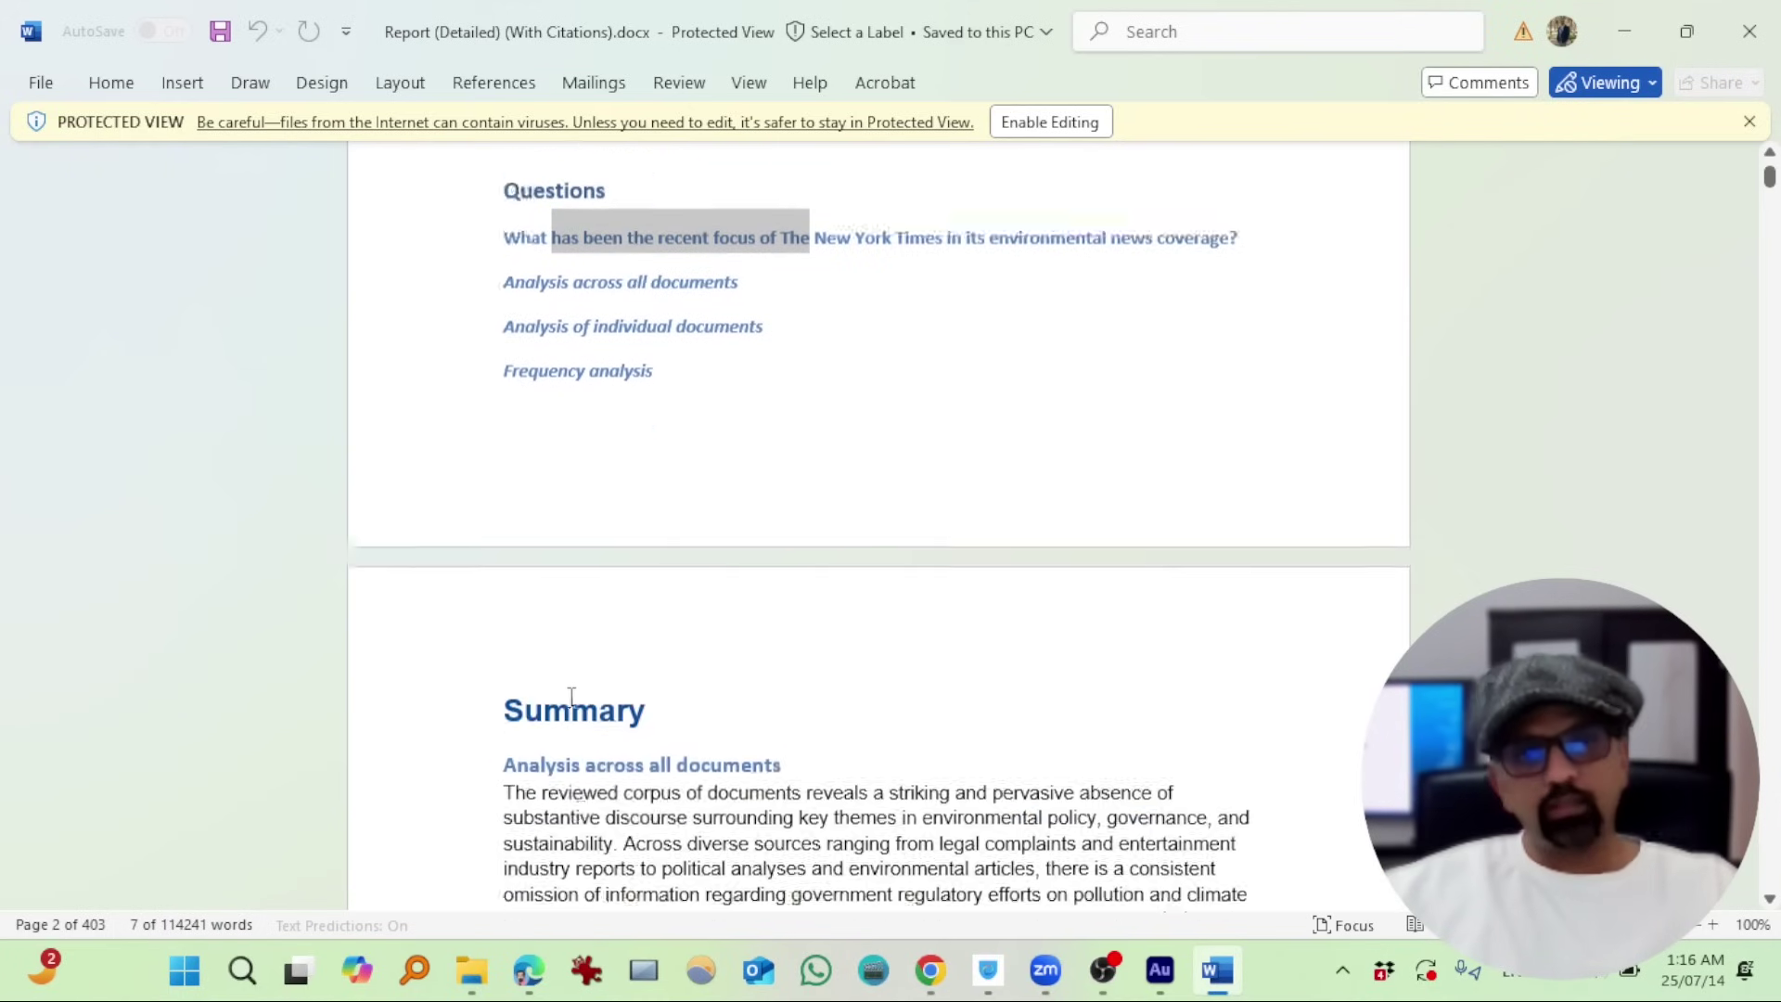
pyautogui.moveTo(1770, 181); pyautogui.dragTo(1772, 243)
pyautogui.scroll(-5, 644, 532)
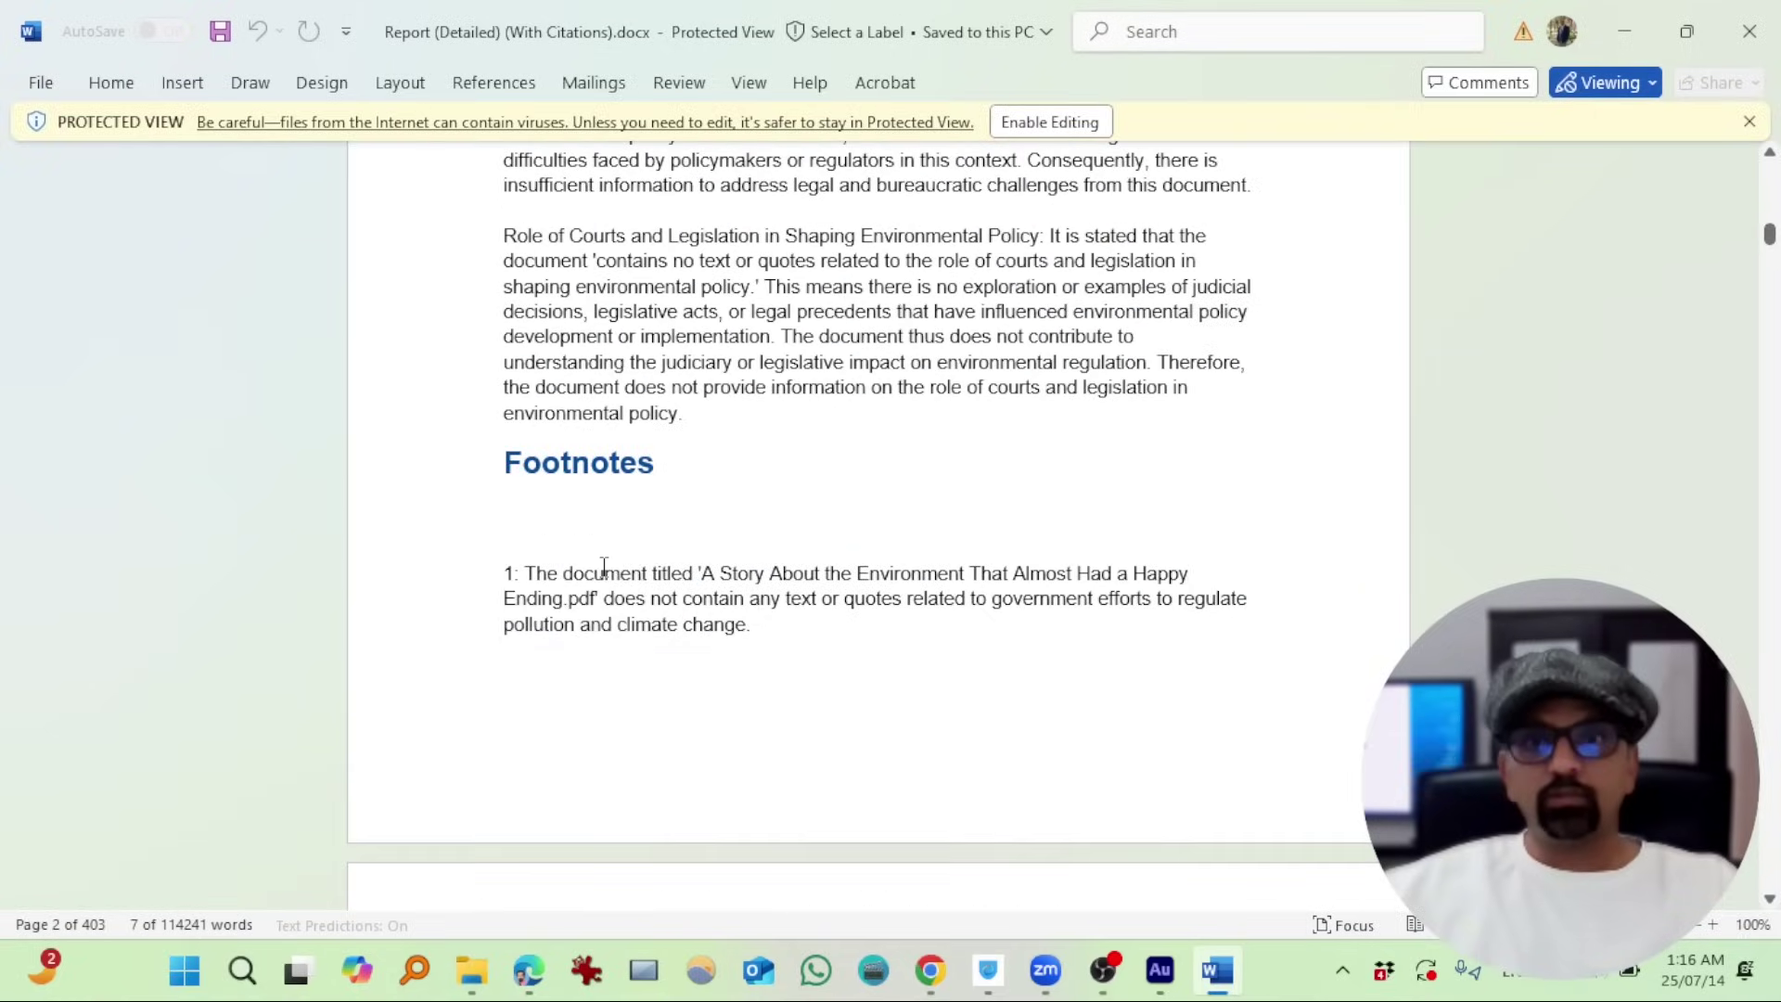
pyautogui.moveTo(1772, 325); pyautogui.dragTo(1773, 376)
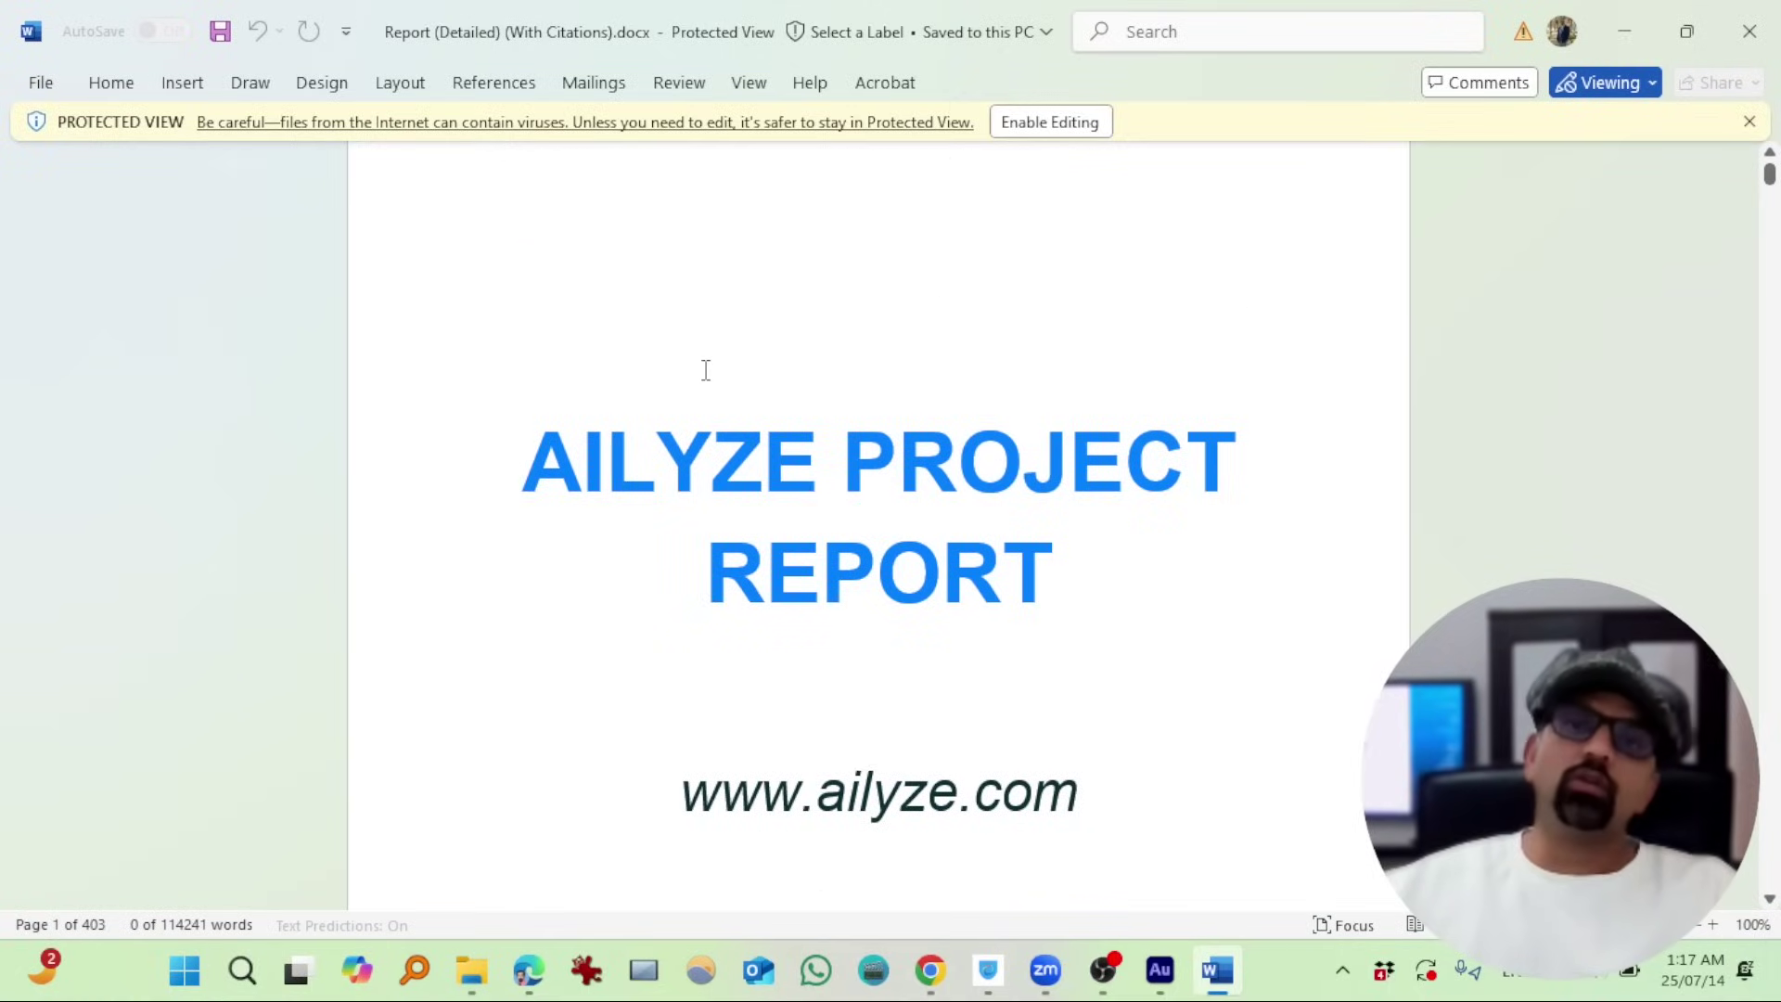